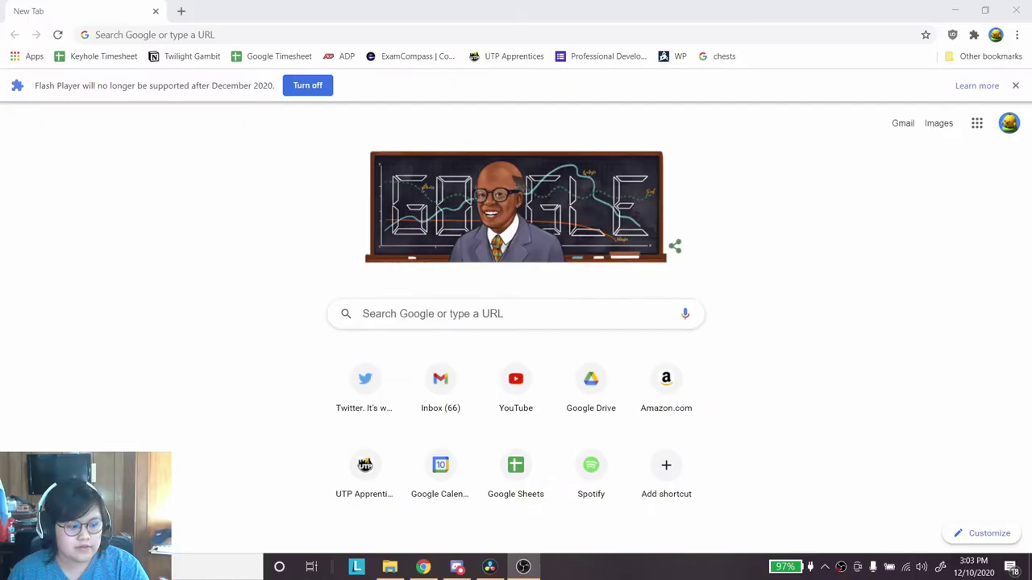
Search Google for pencil2d and open the official Pencil2D Animation website from the results.
{"action": "left_click", "coordinate": [325, 240]}
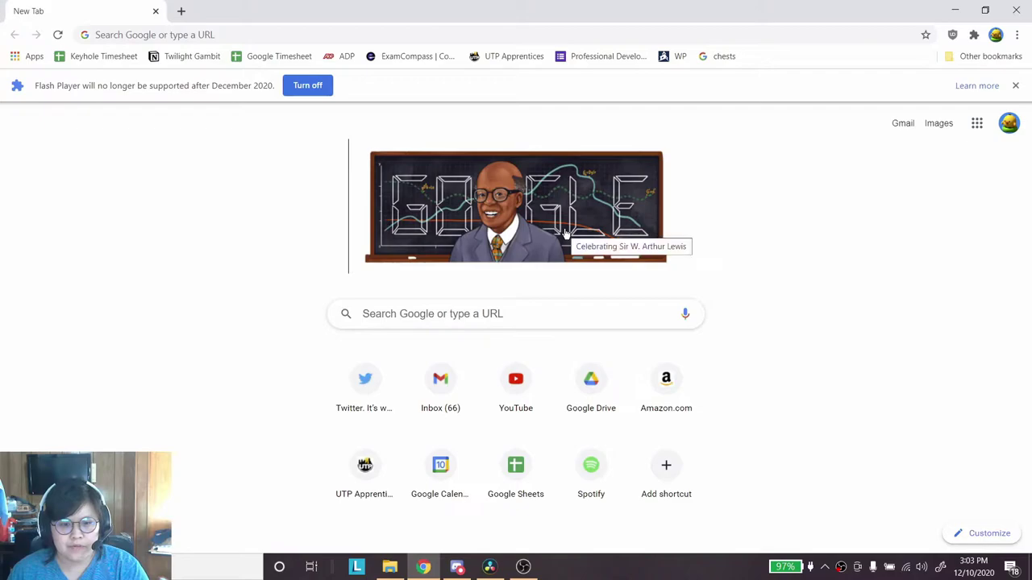
{"action": "left_click", "coordinate": [387, 35]}
{"action": "left_click", "coordinate": [421, 322]}
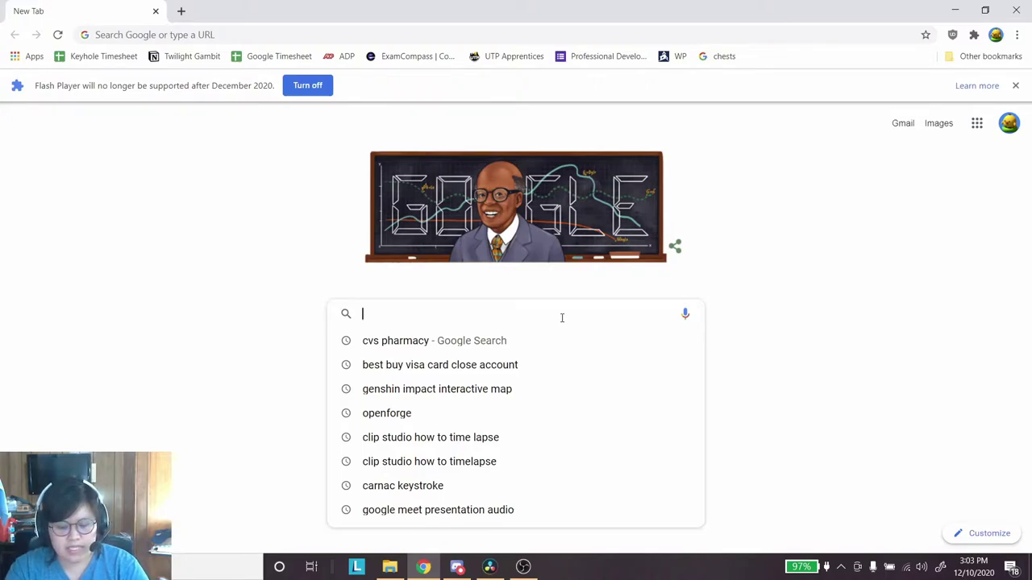
{"action": "type", "text": "pencil2d"}
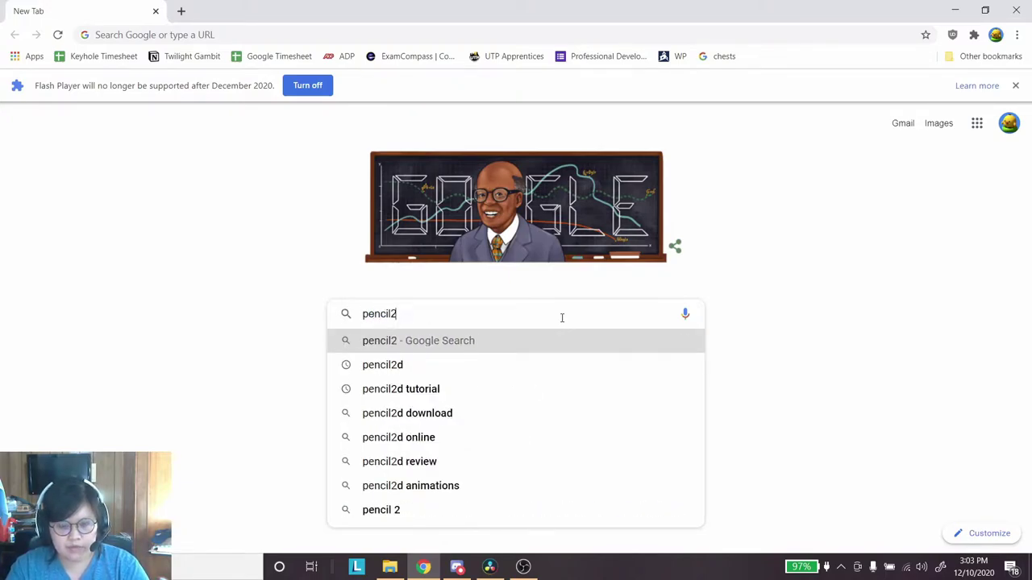
{"action": "key", "text": "Return"}
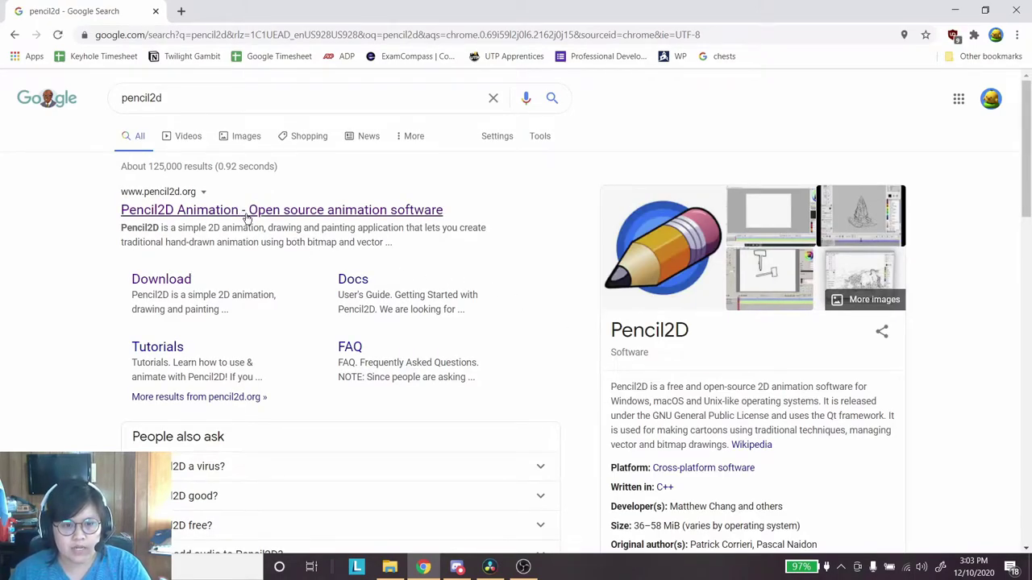
{"action": "left_click", "coordinate": [244, 216]}
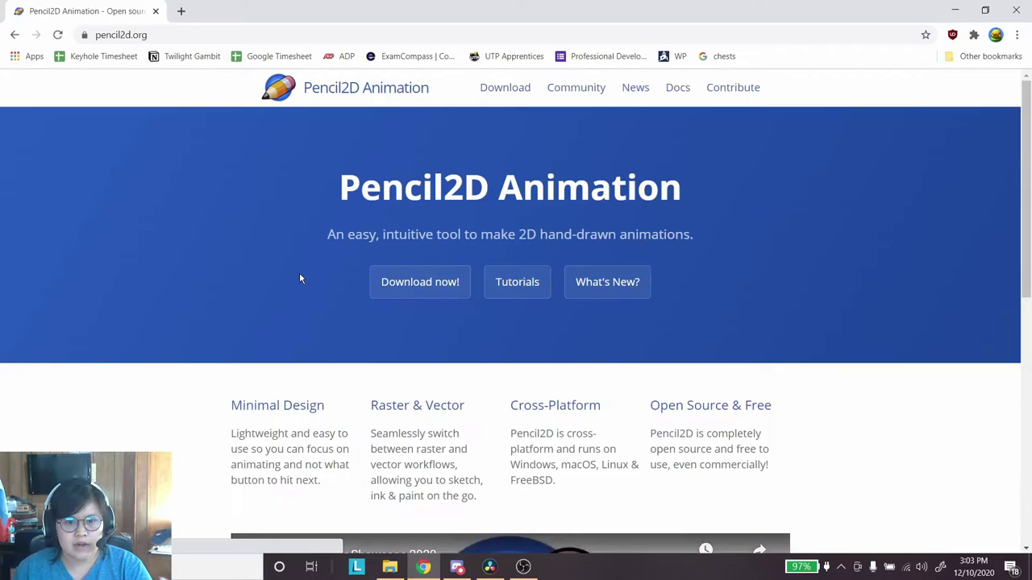
Download the 64-bit Windows 7/8/10 build of the current stable Pencil2D version from the site's download page.
{"action": "left_click", "coordinate": [420, 284]}
{"action": "scroll", "coordinate": [137, 257], "scroll_direction": "down", "scroll_amount": 2}
{"action": "scroll", "coordinate": [141, 270], "scroll_direction": "down", "scroll_amount": 2}
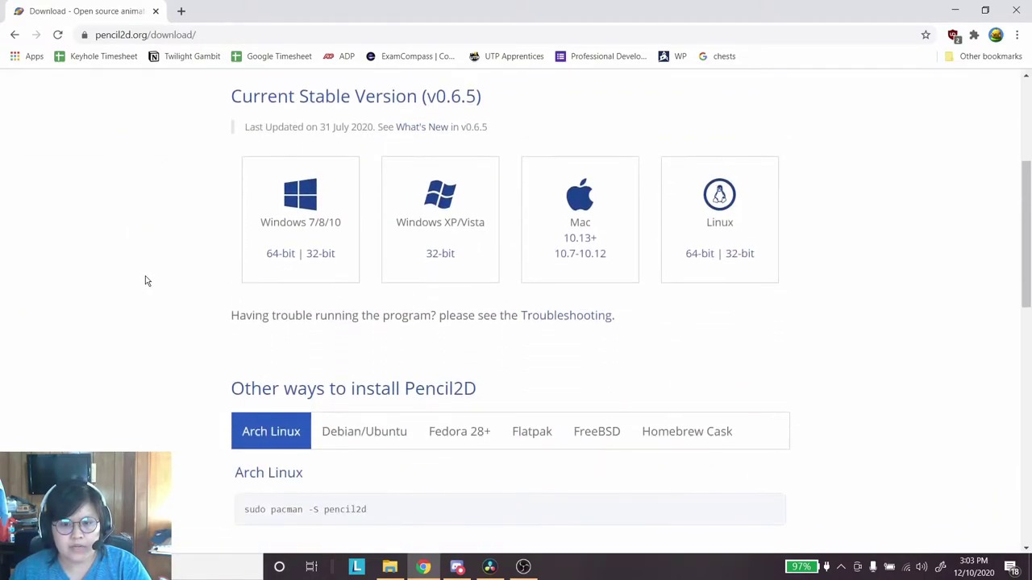
{"action": "scroll", "coordinate": [145, 279], "scroll_direction": "up", "scroll_amount": 1}
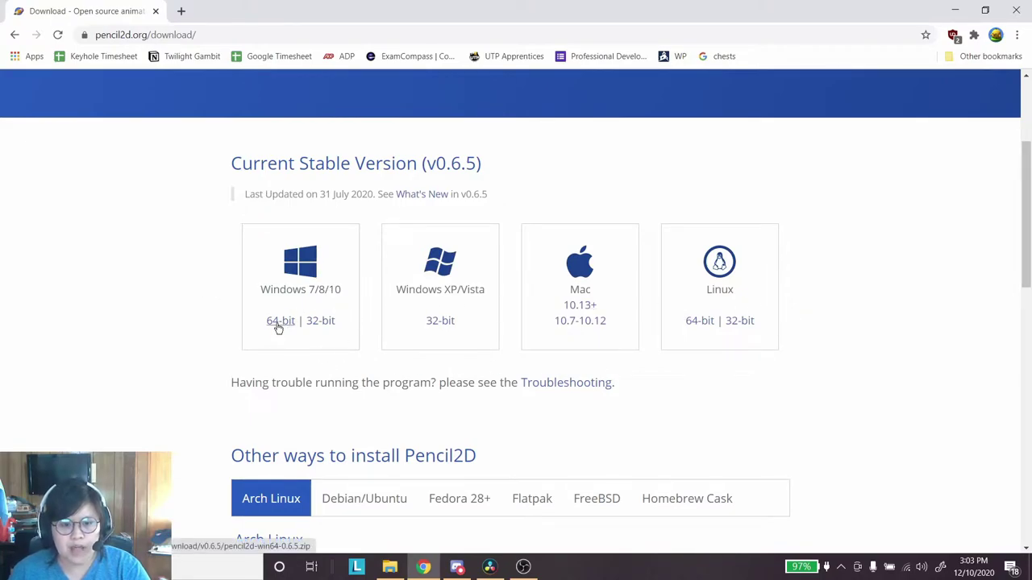
{"action": "scroll", "coordinate": [282, 341], "scroll_direction": "down", "scroll_amount": 4}
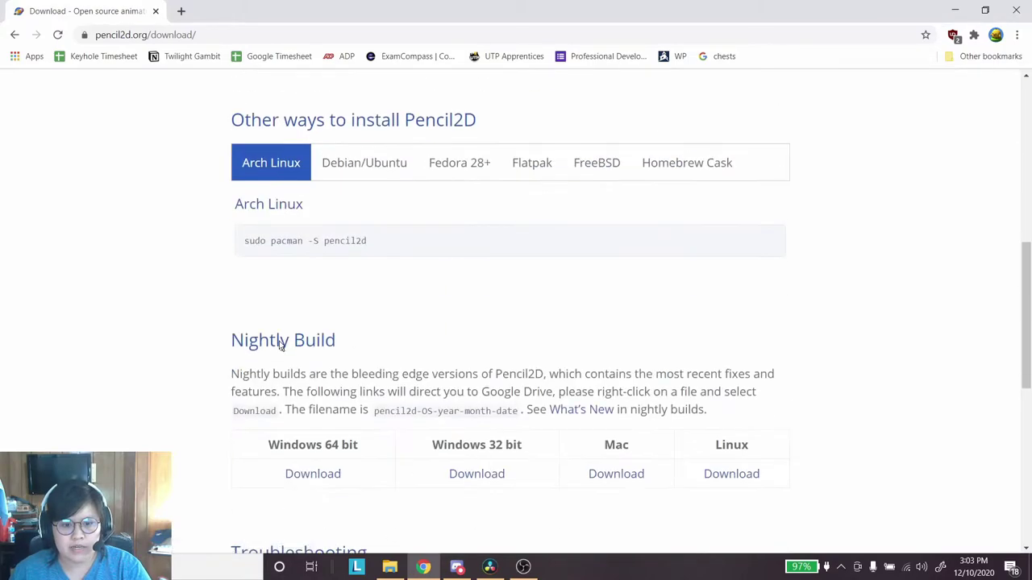
{"action": "scroll", "coordinate": [279, 306], "scroll_direction": "up", "scroll_amount": 3}
{"action": "left_click", "coordinate": [280, 255]}
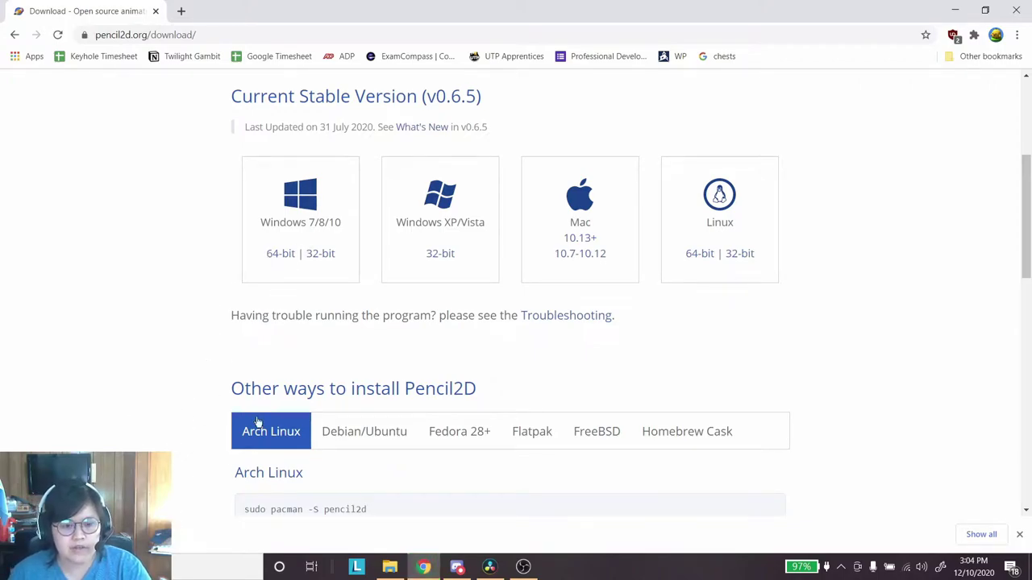
Take the browser out of full size and minimize the DaVinci Resolve and Workshops folder windows to reveal the desktop.
{"action": "left_click_drag", "start_coordinate": [368, 9], "coordinate": [522, 78]}
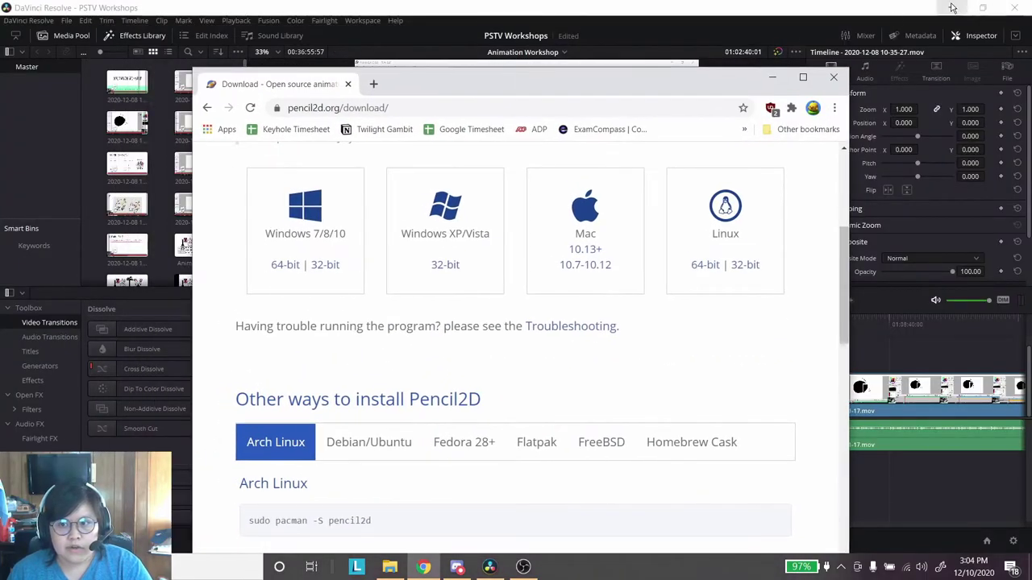
{"action": "left_click", "coordinate": [952, 7]}
{"action": "left_click", "coordinate": [847, 56]}
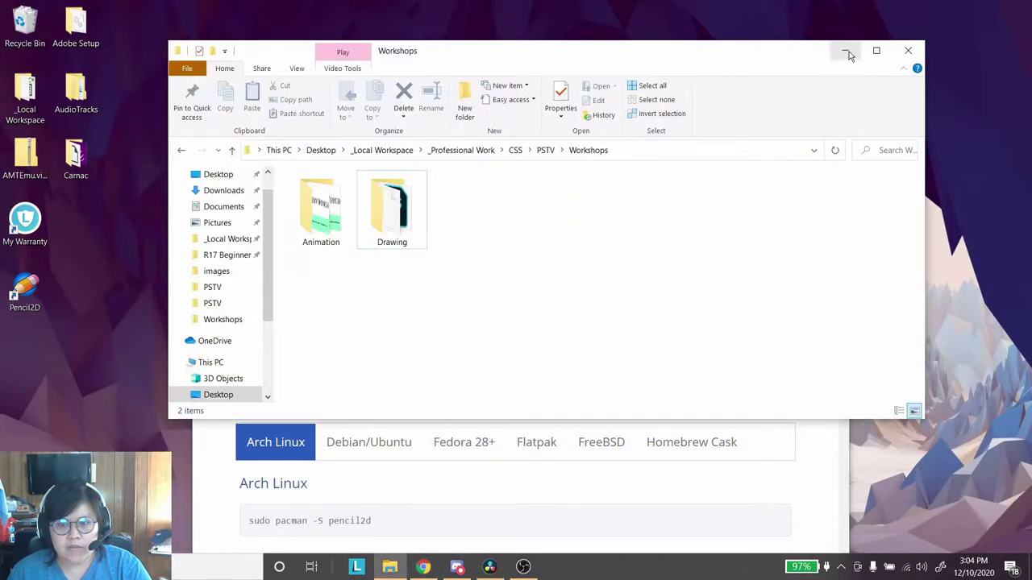
{"action": "left_click", "coordinate": [847, 53]}
Show the downloaded pencil2d-win64-0.6.5.zip in its folder and open the Pencil2D folder inside the archive.
{"action": "left_click_drag", "start_coordinate": [455, 78], "coordinate": [642, 30]}
{"action": "left_click", "coordinate": [541, 524]}
{"action": "left_click", "coordinate": [581, 476]}
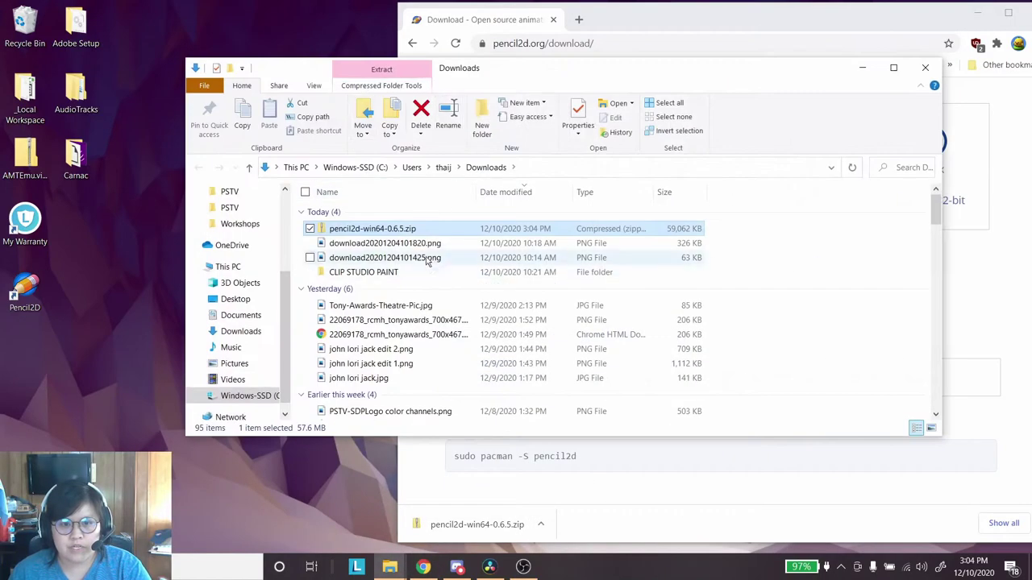
{"action": "double_click", "coordinate": [379, 229]}
{"action": "left_click_drag", "start_coordinate": [524, 68], "coordinate": [662, 61]}
{"action": "double_click", "coordinate": [474, 208]}
{"action": "scroll", "coordinate": [516, 338], "scroll_direction": "down", "scroll_amount": 3}
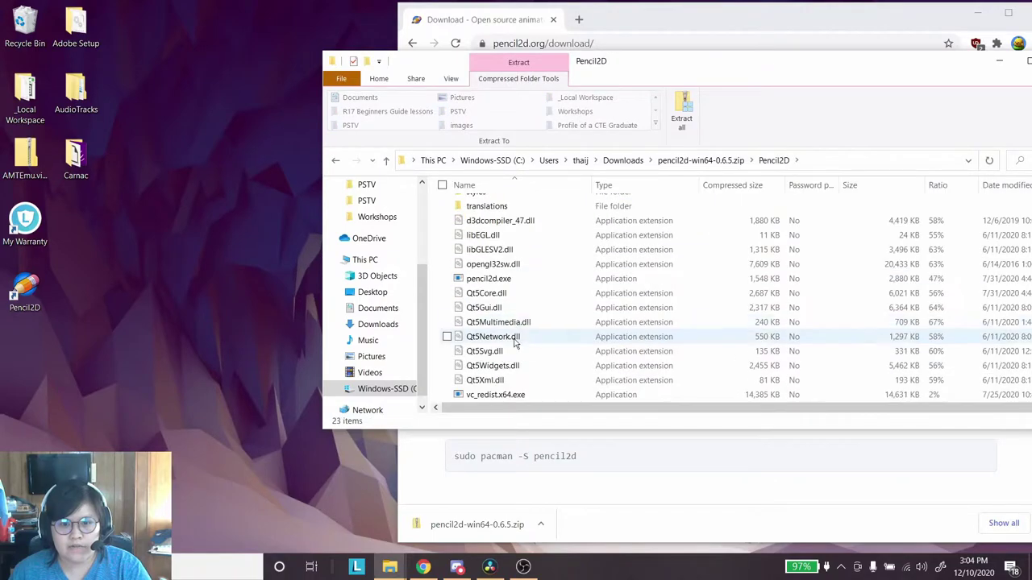
{"action": "scroll", "coordinate": [519, 344], "scroll_direction": "up", "scroll_amount": 5}
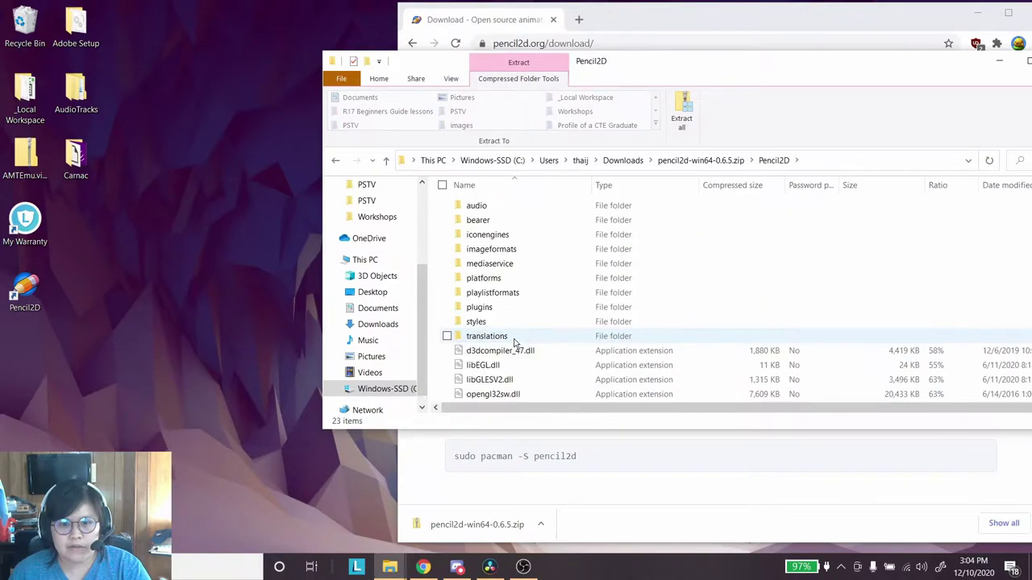
Locate pencil2d.exe inside the archive's Pencil2D folder and return to the archive's first level.
{"action": "left_click", "coordinate": [335, 161]}
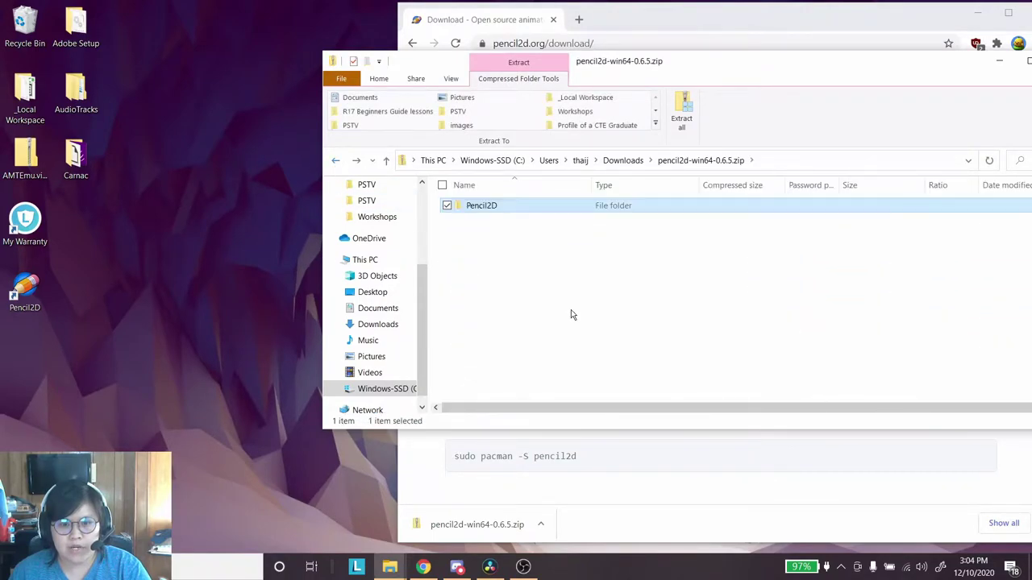
{"action": "double_click", "coordinate": [487, 207]}
{"action": "scroll", "coordinate": [483, 323], "scroll_direction": "down", "scroll_amount": 3}
{"action": "left_click", "coordinate": [512, 279]}
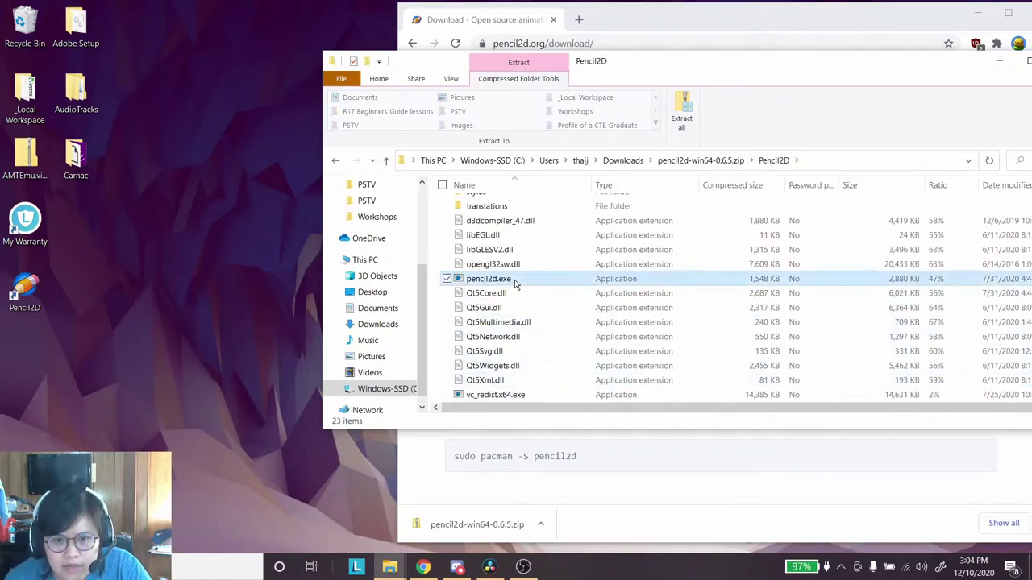
{"action": "scroll", "coordinate": [513, 288], "scroll_direction": "up", "scroll_amount": 3}
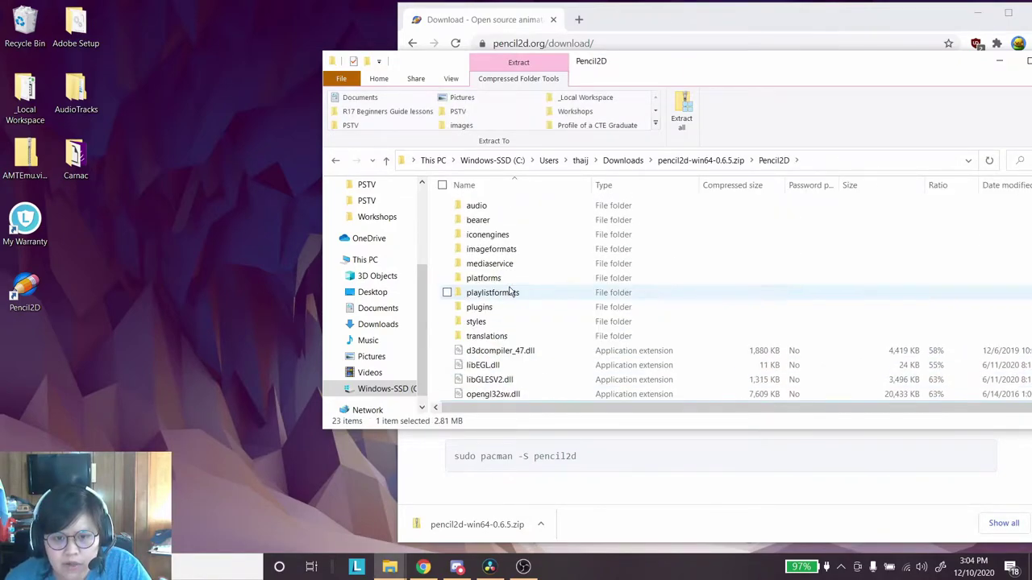
{"action": "left_click", "coordinate": [336, 161]}
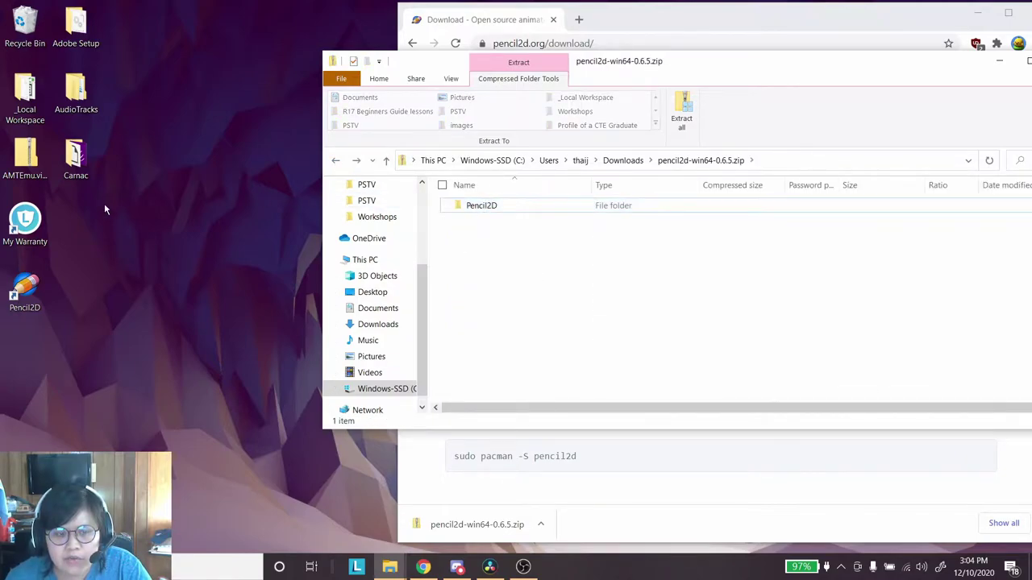
{"action": "left_click", "coordinate": [488, 215]}
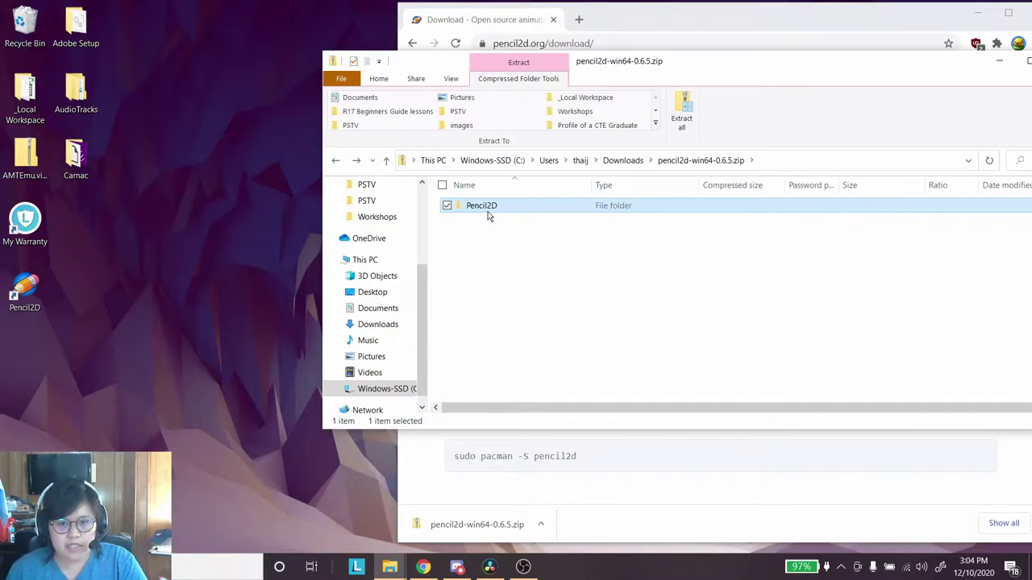
{"action": "left_click", "coordinate": [500, 300]}
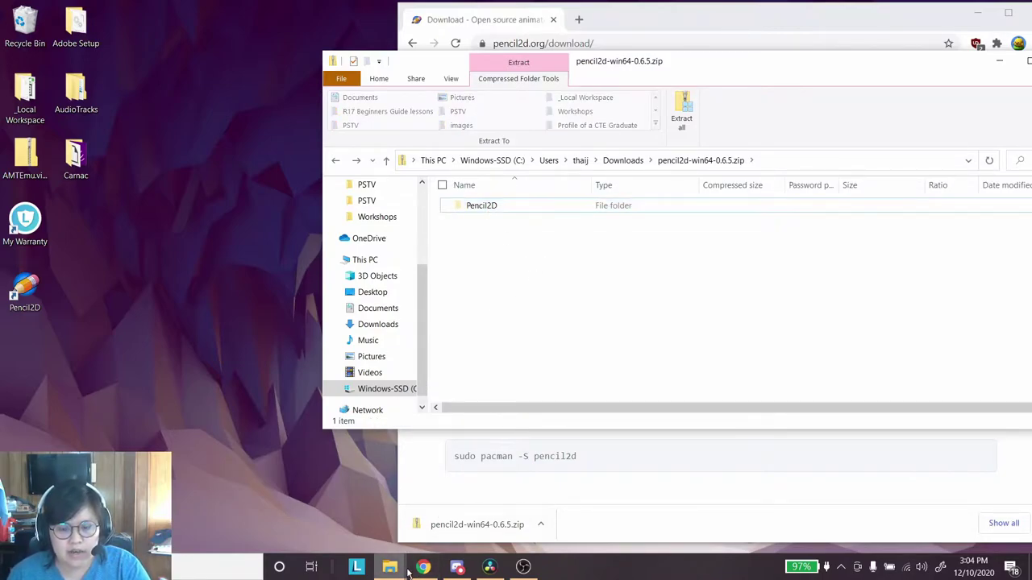
{"action": "mouse_move", "coordinate": [424, 570]}
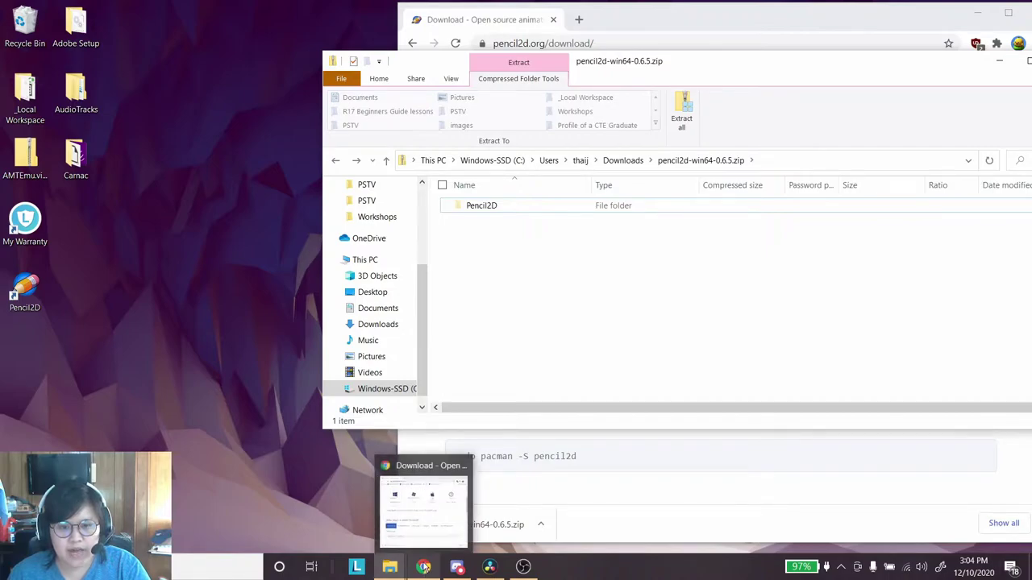
{"action": "left_click", "coordinate": [272, 420]}
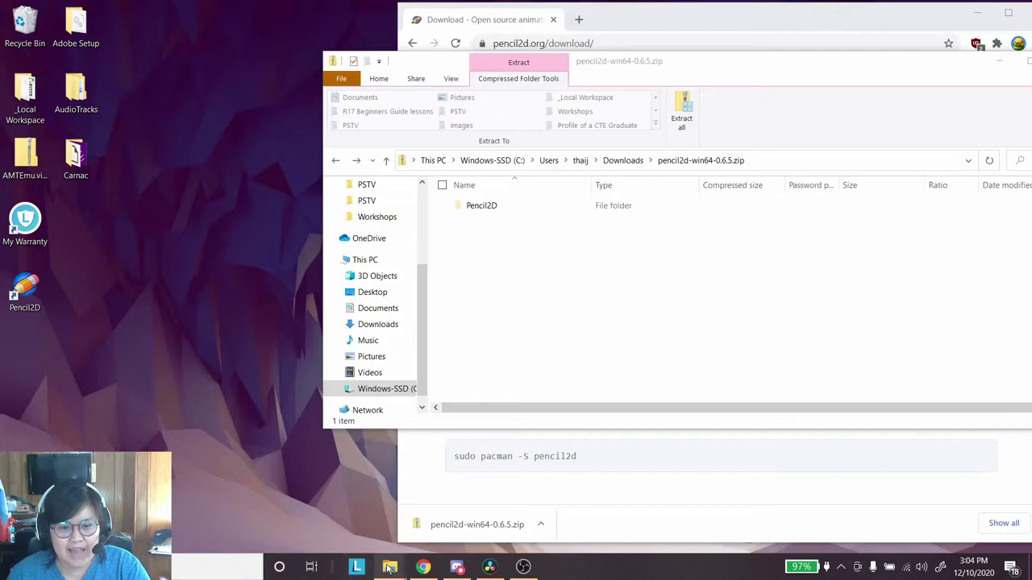
Switch to the Workshops File Explorer window and open the Windows-SSD (C:) drive from This PC.
{"action": "mouse_move", "coordinate": [392, 568]}
{"action": "left_click", "coordinate": [317, 514]}
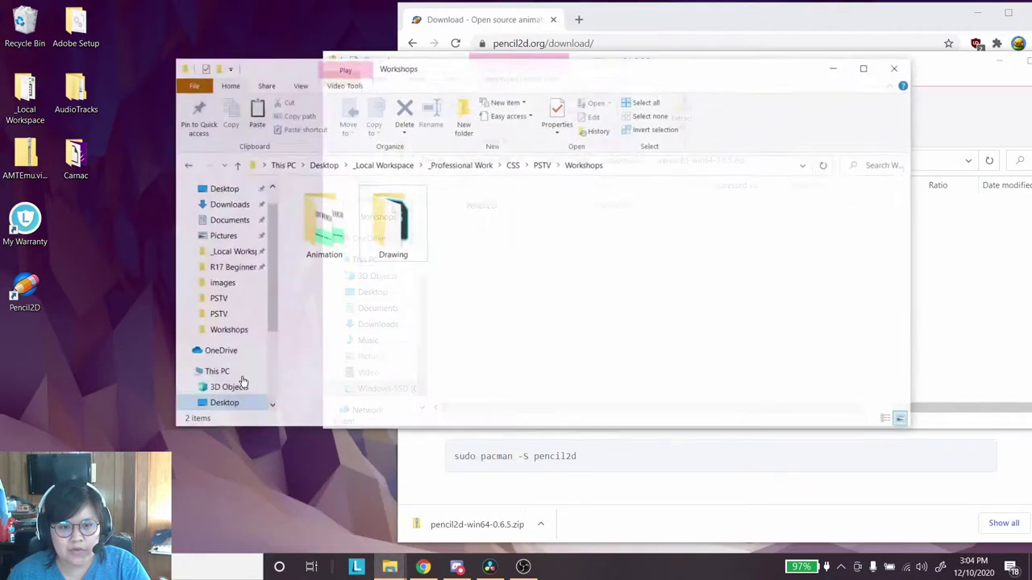
{"action": "scroll", "coordinate": [234, 346], "scroll_direction": "down", "scroll_amount": 2}
{"action": "left_click", "coordinate": [230, 297]}
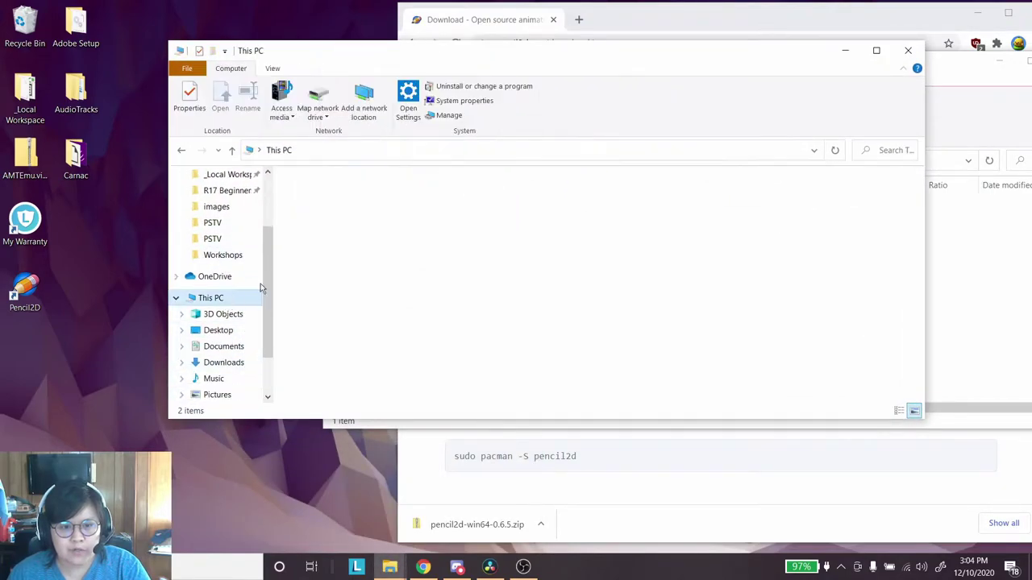
{"action": "double_click", "coordinate": [376, 331]}
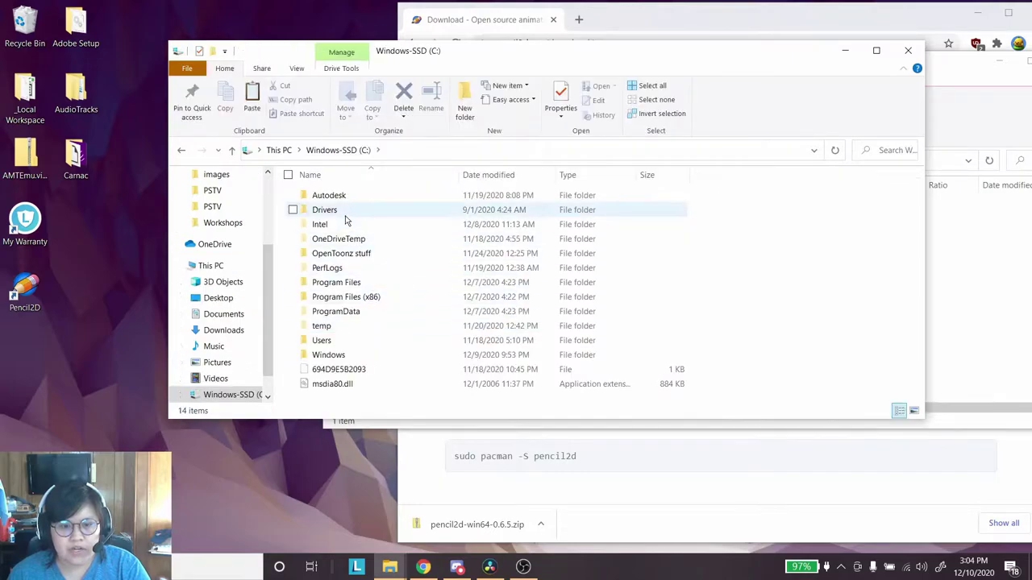
Open the Program Files folder on the C: drive, rather than Program Files (x86).
{"action": "left_click", "coordinate": [346, 282]}
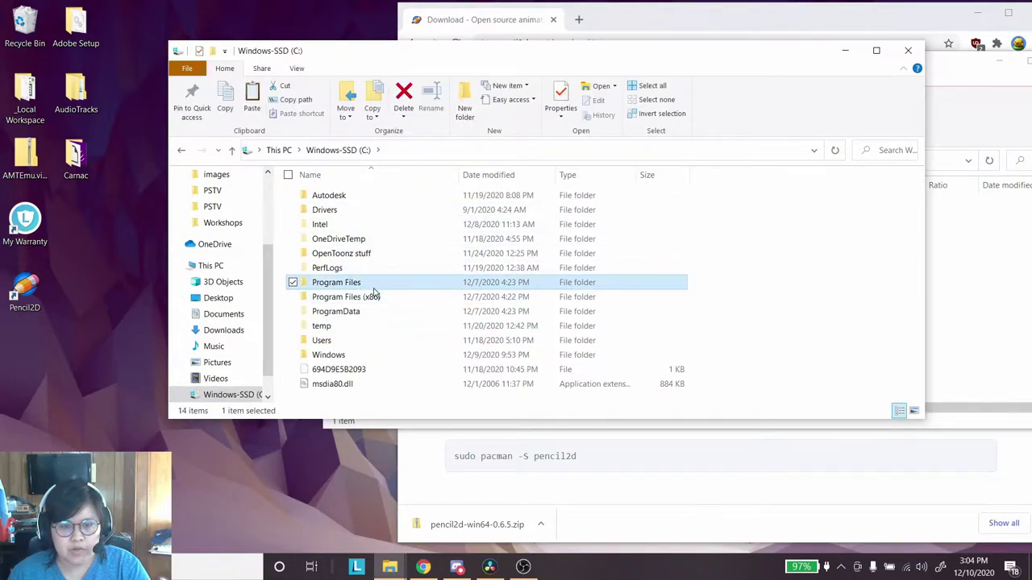
{"action": "left_click", "coordinate": [399, 298]}
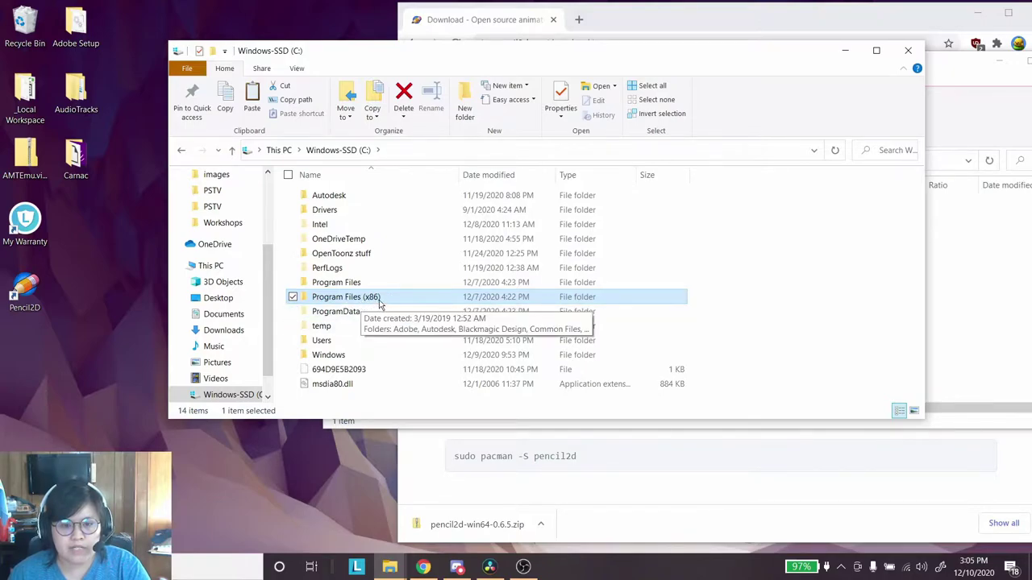
{"action": "left_click", "coordinate": [372, 282]}
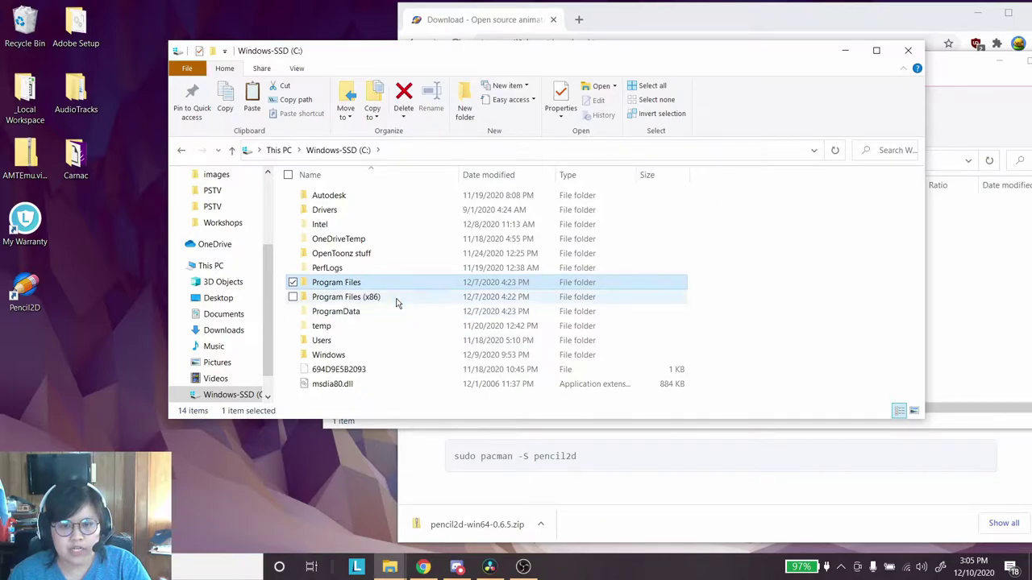
{"action": "double_click", "coordinate": [325, 283]}
Move the Program Files window aside from the archive window and look through its list for the Pencil2D folder.
{"action": "mouse_move", "coordinate": [397, 60]}
{"action": "left_mouse_down"}
{"action": "mouse_move", "coordinate": [236, 122]}
{"action": "mouse_move", "coordinate": [236, 69]}
{"action": "mouse_move", "coordinate": [300, 45]}
{"action": "left_mouse_up"}
{"action": "left_click", "coordinate": [885, 260]}
{"action": "left_click", "coordinate": [571, 214]}
{"action": "scroll", "coordinate": [643, 310], "scroll_direction": "down", "scroll_amount": 8}
{"action": "scroll", "coordinate": [281, 302], "scroll_direction": "up", "scroll_amount": 8}
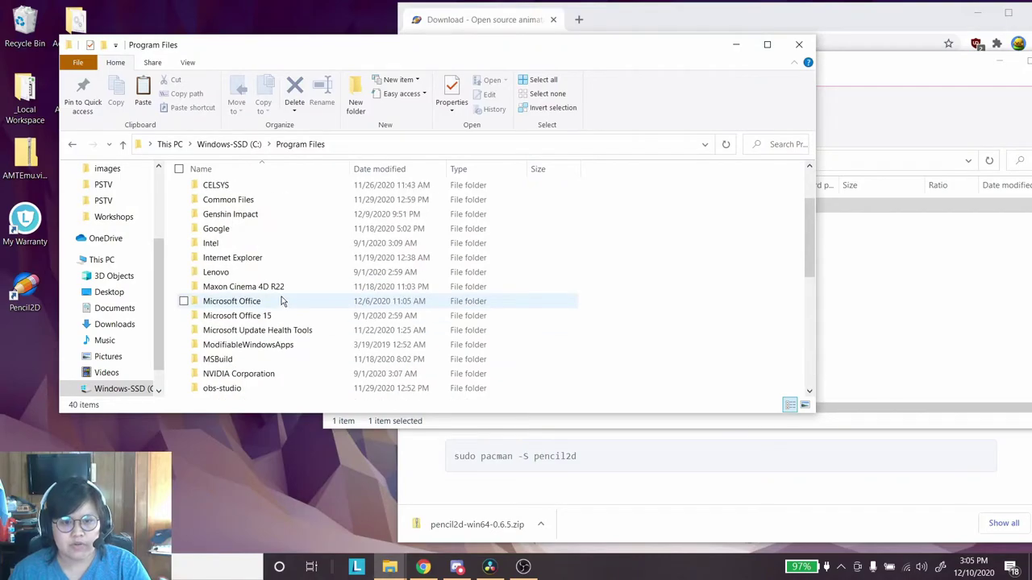
{"action": "scroll", "coordinate": [281, 300], "scroll_direction": "down", "scroll_amount": 10}
{"action": "scroll", "coordinate": [282, 302], "scroll_direction": "up", "scroll_amount": 8}
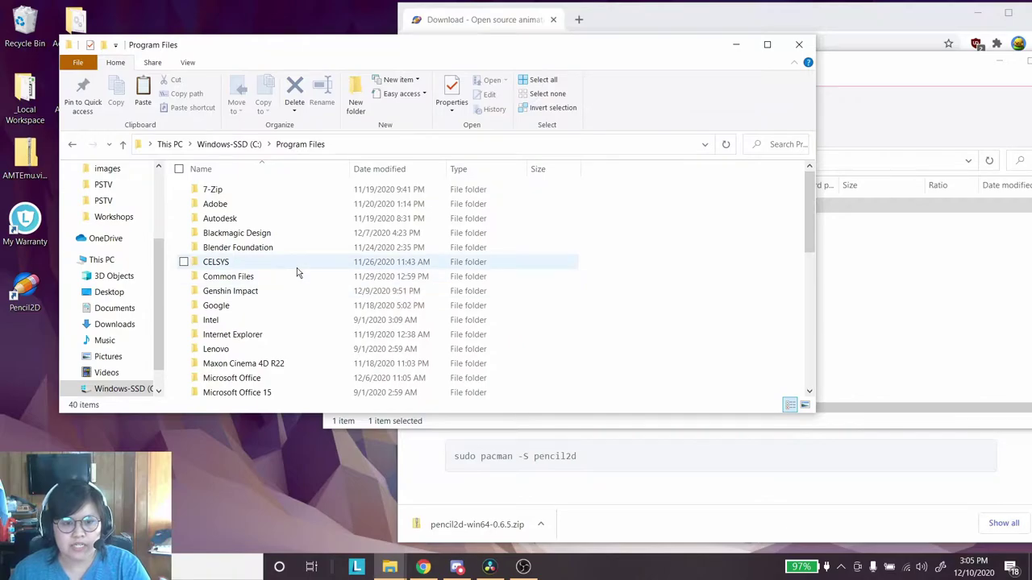
{"action": "scroll", "coordinate": [323, 299], "scroll_direction": "down", "scroll_amount": 5}
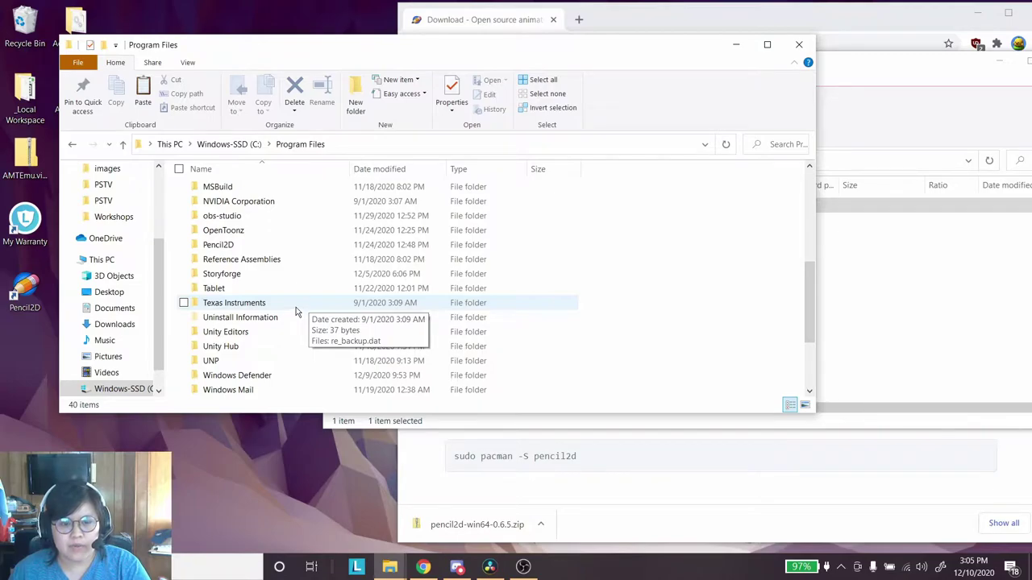
Uncover the archive window and reopen its Pencil2D folder to examine the program files inside.
{"action": "mouse_move", "coordinate": [356, 55]}
{"action": "left_mouse_down"}
{"action": "mouse_move", "coordinate": [481, 305]}
{"action": "mouse_move", "coordinate": [500, 238]}
{"action": "mouse_move", "coordinate": [357, 97]}
{"action": "mouse_move", "coordinate": [352, 321]}
{"action": "left_mouse_up"}
{"action": "left_click", "coordinate": [476, 206]}
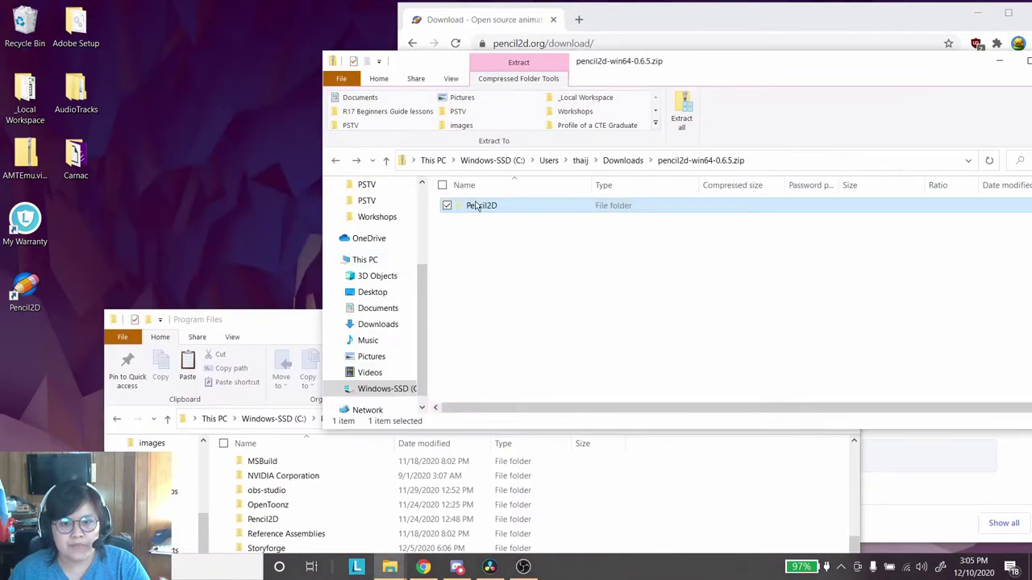
{"action": "double_click", "coordinate": [476, 205]}
{"action": "scroll", "coordinate": [508, 322], "scroll_direction": "down", "scroll_amount": 3}
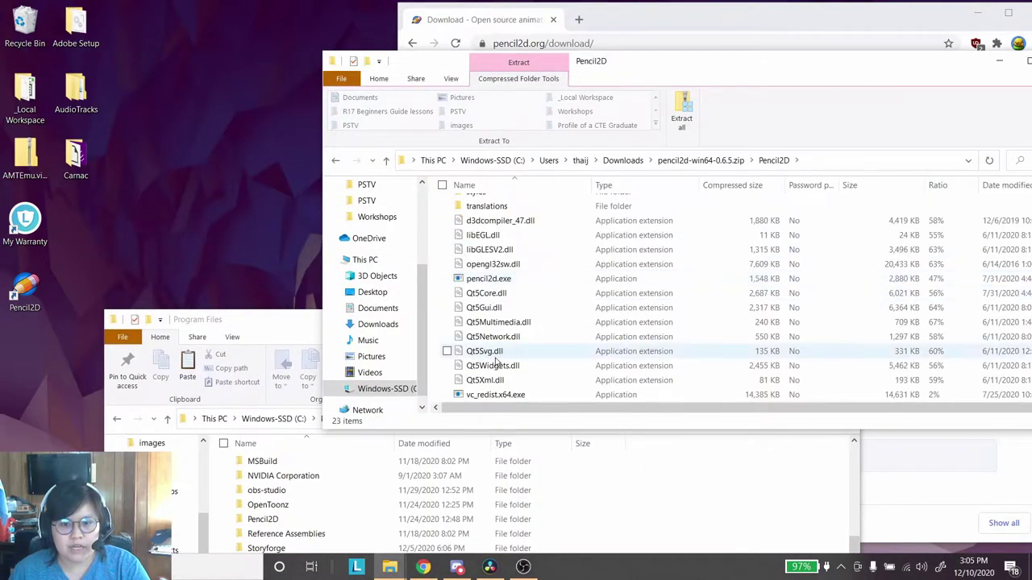
Bring the Program Files window forward and open its Pencil2D folder to view the files there.
{"action": "left_click_drag", "start_coordinate": [296, 326], "coordinate": [392, 108]}
{"action": "left_click", "coordinate": [398, 300]}
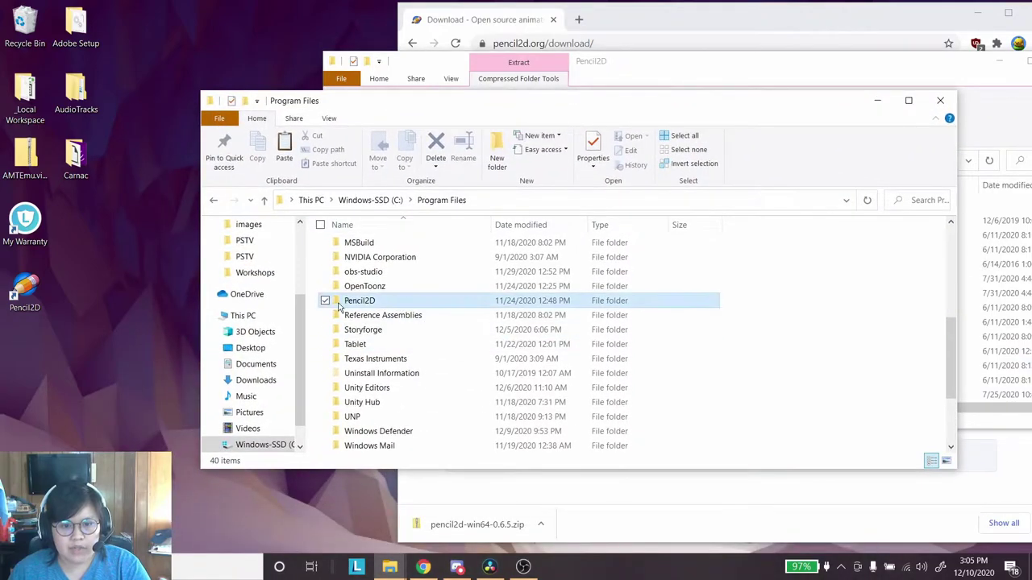
{"action": "double_click", "coordinate": [346, 301]}
{"action": "scroll", "coordinate": [393, 341], "scroll_direction": "down", "scroll_amount": 1}
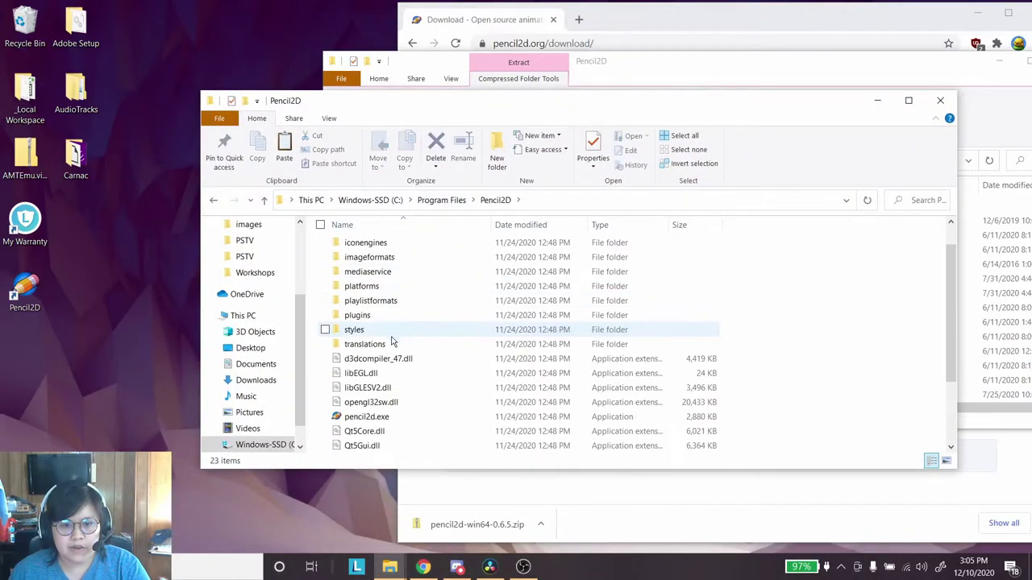
Find and select pencil2d.exe in the Pencil2D folder under Program Files.
{"action": "scroll", "coordinate": [392, 341], "scroll_direction": "down", "scroll_amount": 1}
{"action": "left_click", "coordinate": [390, 376]}
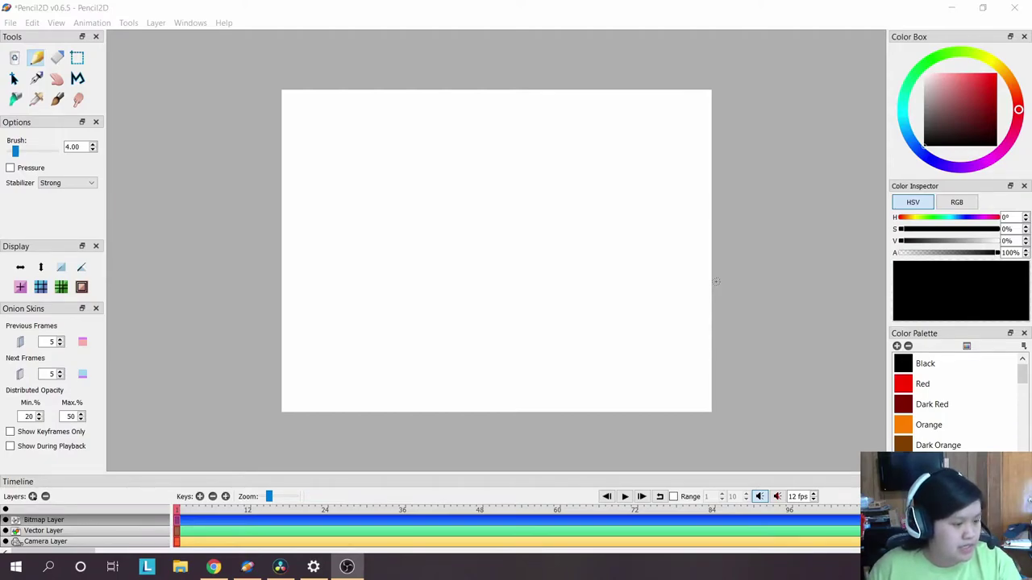
Try the Pencil tool by scribbling a long freehand line across the canvas, and undo the scribble.
{"action": "left_click", "coordinate": [122, 84]}
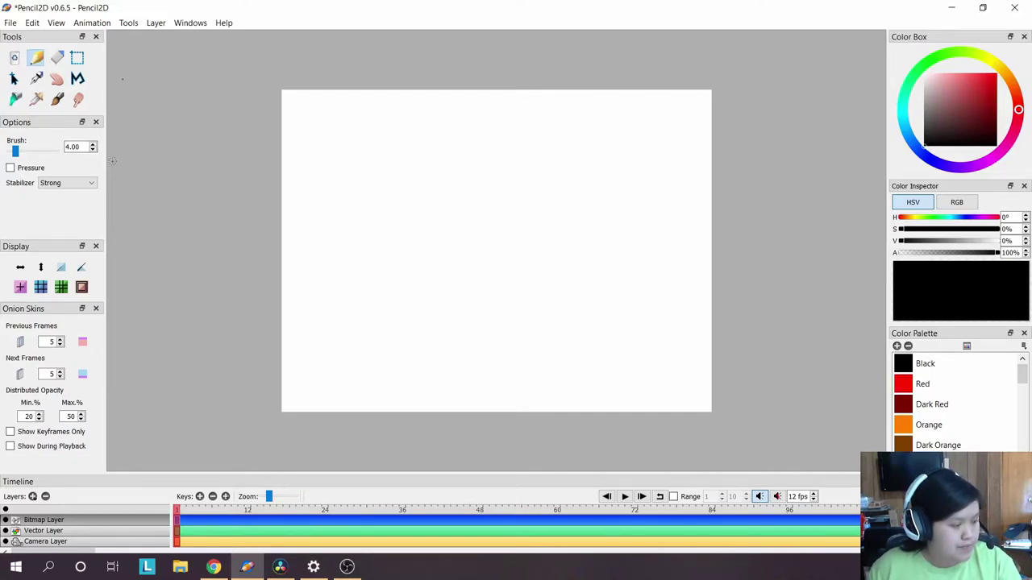
{"action": "left_click", "coordinate": [35, 58]}
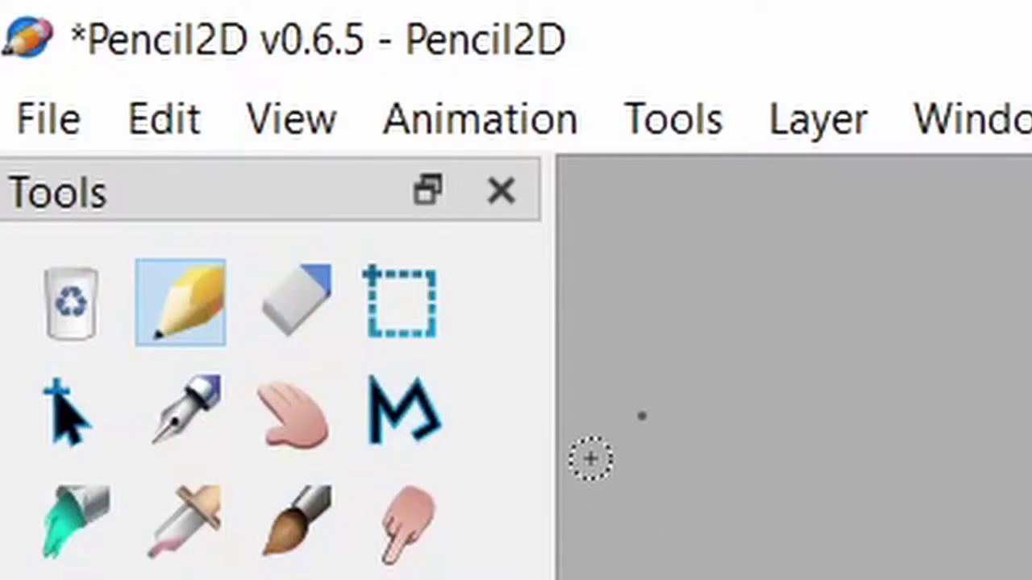
{"action": "left_click", "coordinate": [36, 58]}
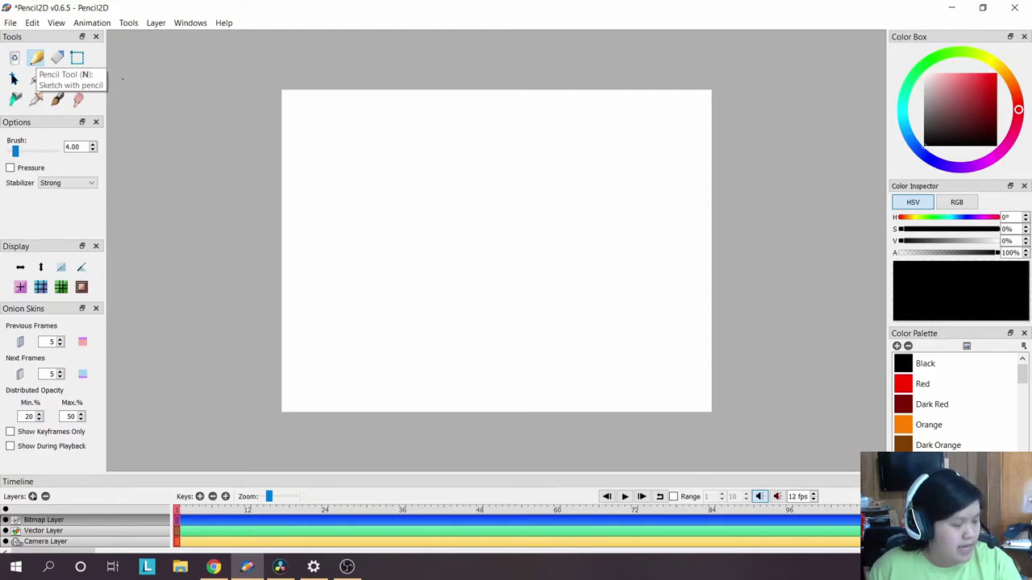
{"action": "mouse_move", "coordinate": [593, 175]}
{"action": "left_mouse_down"}
{"action": "mouse_move", "coordinate": [575, 272]}
{"action": "mouse_move", "coordinate": [408, 191]}
{"action": "mouse_move", "coordinate": [513, 204]}
{"action": "mouse_move", "coordinate": [450, 171]}
{"action": "mouse_move", "coordinate": [387, 314]}
{"action": "mouse_move", "coordinate": [615, 385]}
{"action": "left_mouse_up"}
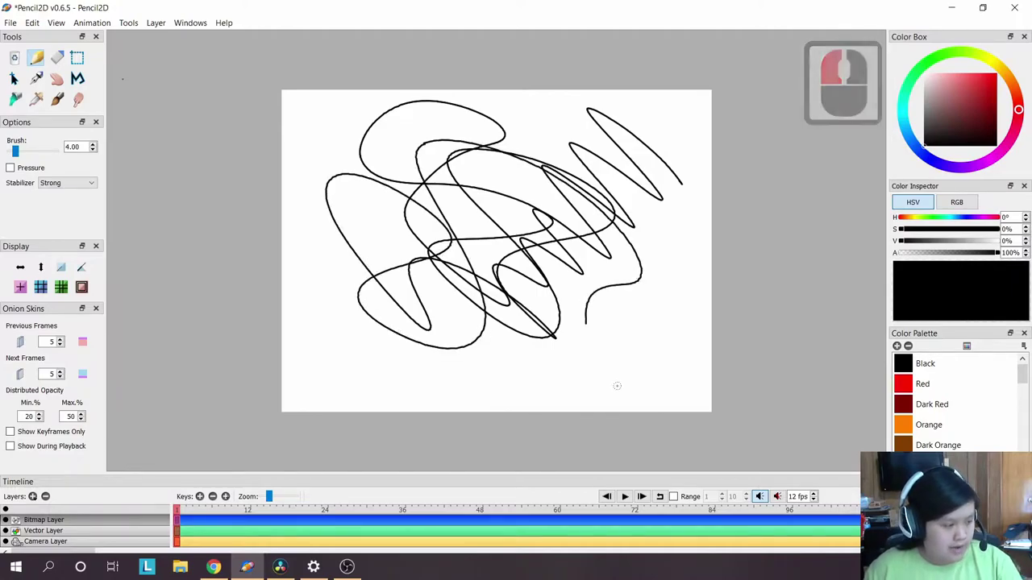
{"action": "key", "text": "ctrl+z"}
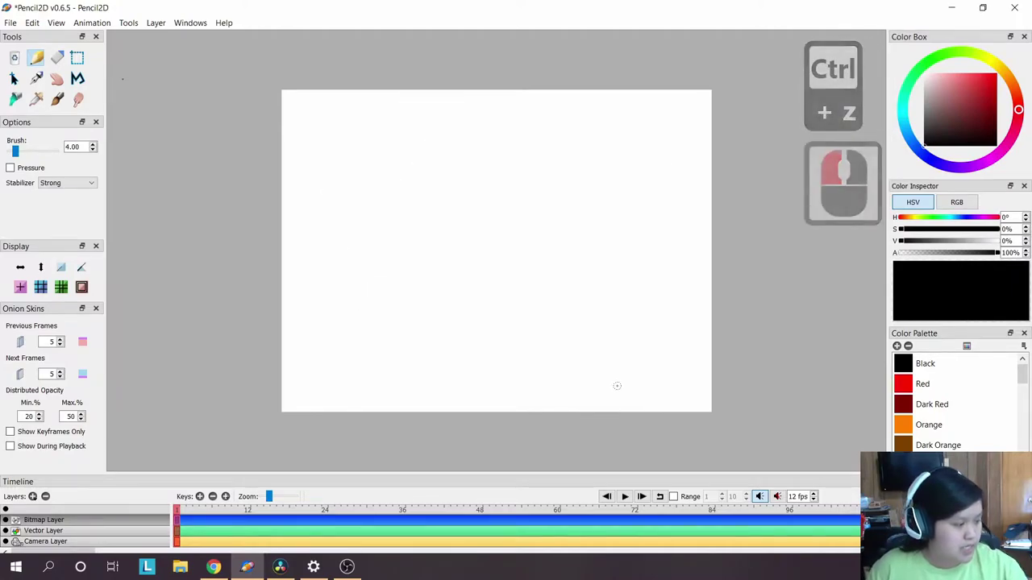
Scribble with the Pencil without pressure, enable Pressure and draw a comparison stroke, and undo the scribbles.
{"action": "mouse_move", "coordinate": [676, 209]}
{"action": "left_mouse_down"}
{"action": "mouse_move", "coordinate": [601, 140]}
{"action": "mouse_move", "coordinate": [571, 158]}
{"action": "mouse_move", "coordinate": [569, 265]}
{"action": "mouse_move", "coordinate": [479, 239]}
{"action": "mouse_move", "coordinate": [363, 161]}
{"action": "left_mouse_up"}
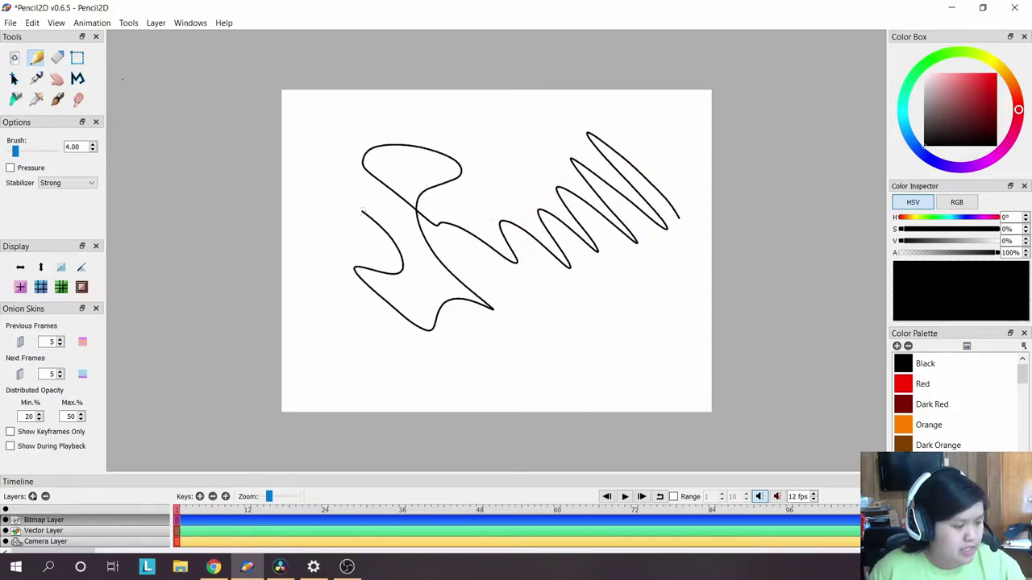
{"action": "left_click_drag", "start_coordinate": [590, 343], "coordinate": [581, 323]}
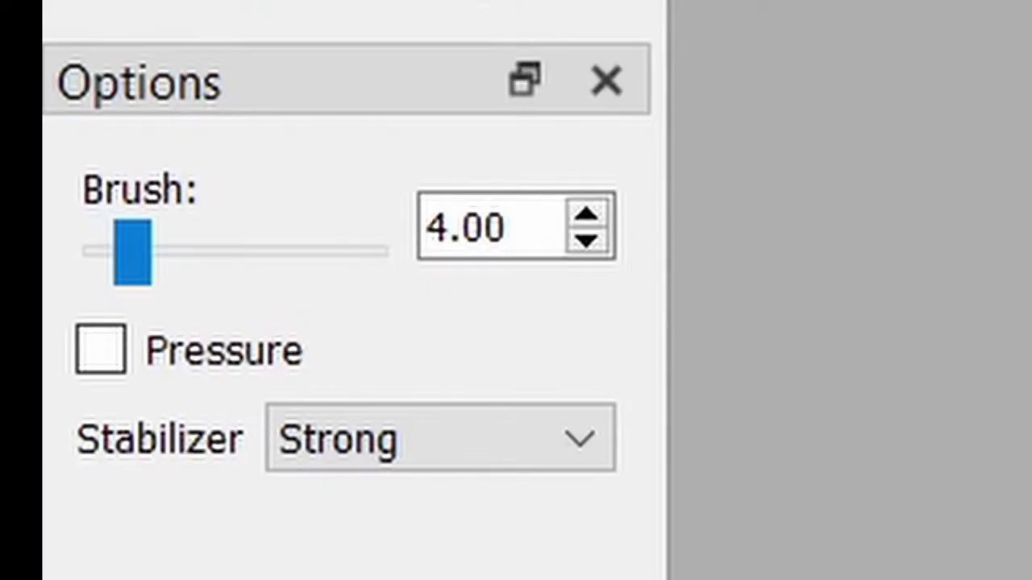
{"action": "left_click", "coordinate": [101, 349]}
{"action": "mouse_move", "coordinate": [425, 339]}
{"action": "left_mouse_down"}
{"action": "mouse_move", "coordinate": [329, 257]}
{"action": "mouse_move", "coordinate": [352, 343]}
{"action": "mouse_move", "coordinate": [400, 371]}
{"action": "mouse_move", "coordinate": [349, 275]}
{"action": "mouse_move", "coordinate": [492, 330]}
{"action": "mouse_move", "coordinate": [498, 381]}
{"action": "mouse_move", "coordinate": [444, 343]}
{"action": "mouse_move", "coordinate": [449, 309]}
{"action": "left_mouse_up"}
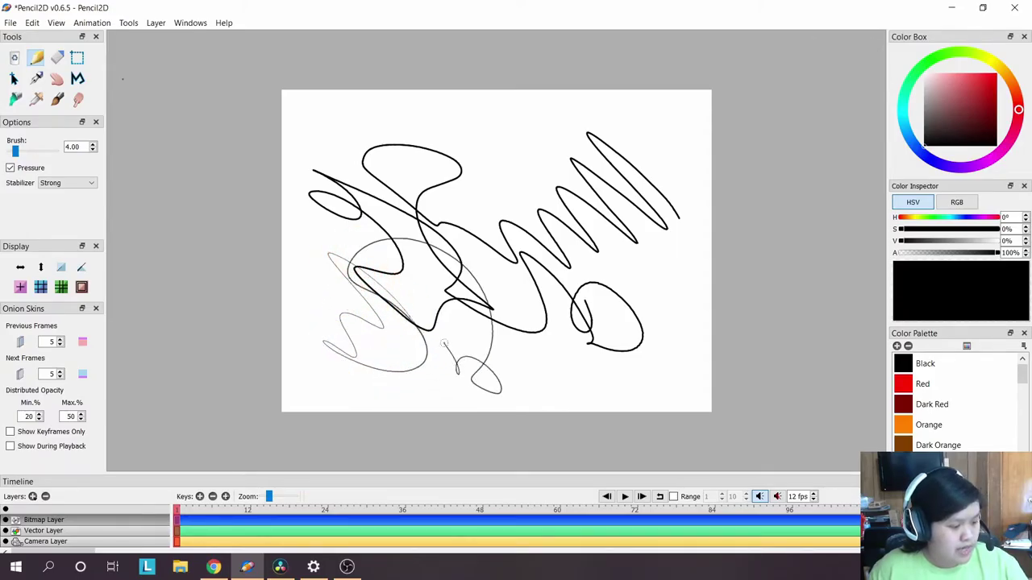
{"action": "key", "text": "ctrl+z"}
{"action": "key", "text": "ctrl+z"}
Draw loose pressure-sensitive Pencil strokes across the canvas and undo them.
{"action": "mouse_move", "coordinate": [645, 294]}
{"action": "left_mouse_down"}
{"action": "mouse_move", "coordinate": [557, 175]}
{"action": "mouse_move", "coordinate": [564, 286]}
{"action": "mouse_move", "coordinate": [491, 337]}
{"action": "mouse_move", "coordinate": [532, 216]}
{"action": "mouse_move", "coordinate": [451, 227]}
{"action": "mouse_move", "coordinate": [497, 297]}
{"action": "left_mouse_up"}
{"action": "mouse_move", "coordinate": [350, 111]}
{"action": "left_mouse_down"}
{"action": "mouse_move", "coordinate": [623, 348]}
{"action": "mouse_move", "coordinate": [653, 287]}
{"action": "left_mouse_up"}
{"action": "mouse_move", "coordinate": [518, 133]}
{"action": "left_mouse_down"}
{"action": "mouse_move", "coordinate": [689, 251]}
{"action": "mouse_move", "coordinate": [663, 211]}
{"action": "left_mouse_up"}
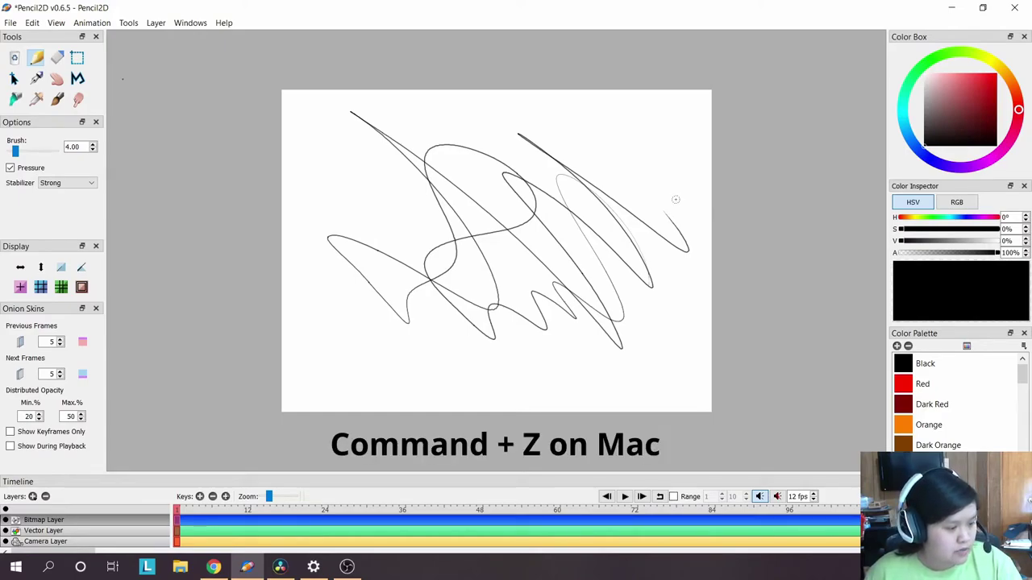
{"action": "key", "text": "ctrl+z"}
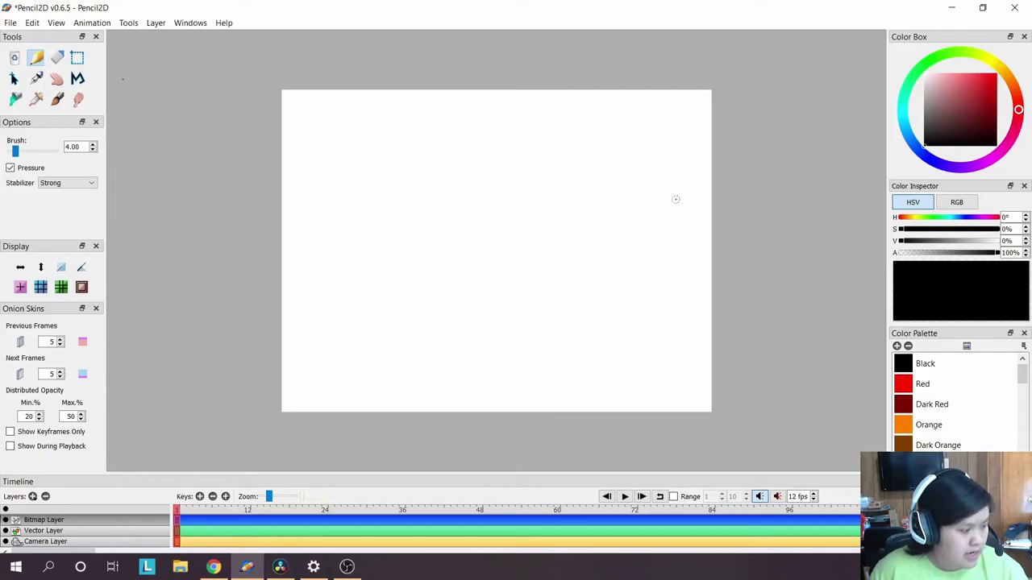
Turn off Pressure for the Pencil and draw a black diagonal zigzag across the middle of the canvas.
{"action": "left_click", "coordinate": [594, 229]}
{"action": "left_click", "coordinate": [115, 76]}
{"action": "left_click", "coordinate": [20, 166]}
{"action": "mouse_move", "coordinate": [634, 238]}
{"action": "left_mouse_down"}
{"action": "mouse_move", "coordinate": [537, 150]}
{"action": "mouse_move", "coordinate": [488, 295]}
{"action": "mouse_move", "coordinate": [385, 295]}
{"action": "left_mouse_up"}
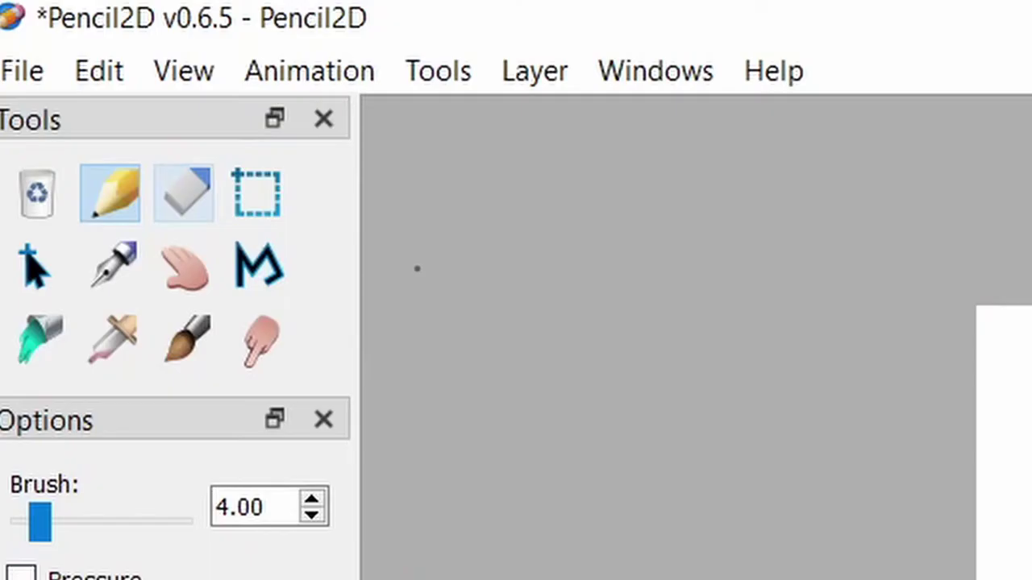
Erase the lower-left end of the zigzag with the Eraser tool and undo the erasure.
{"action": "left_click", "coordinate": [56, 57]}
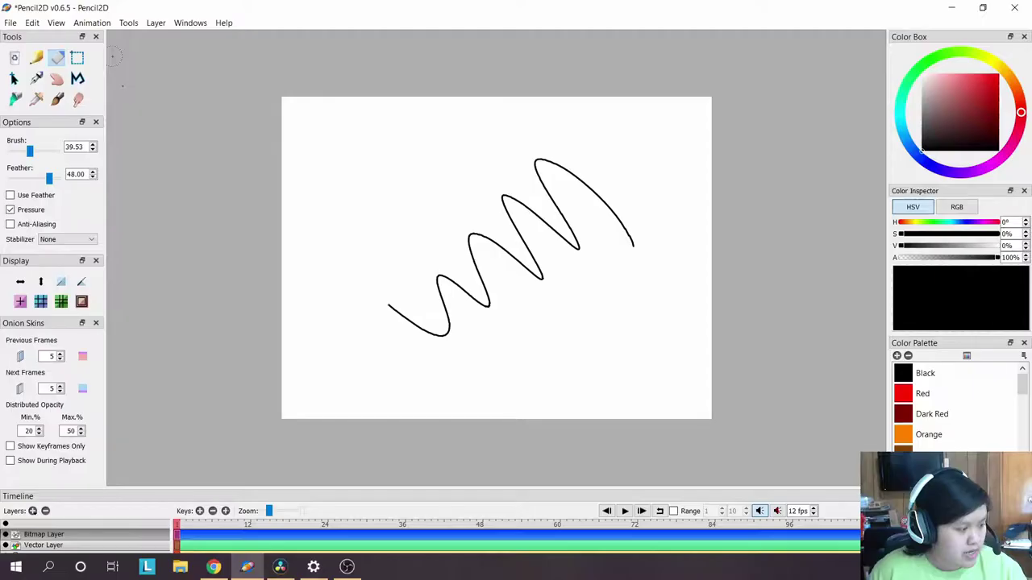
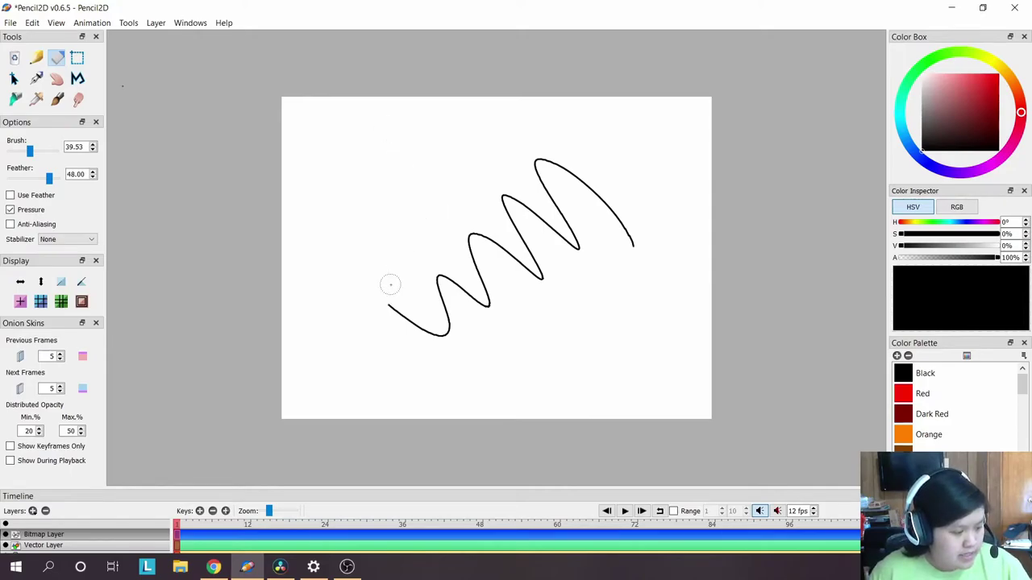
{"action": "mouse_move", "coordinate": [382, 311]}
{"action": "left_mouse_down"}
{"action": "mouse_move", "coordinate": [385, 300]}
{"action": "mouse_move", "coordinate": [424, 330]}
{"action": "left_mouse_up"}
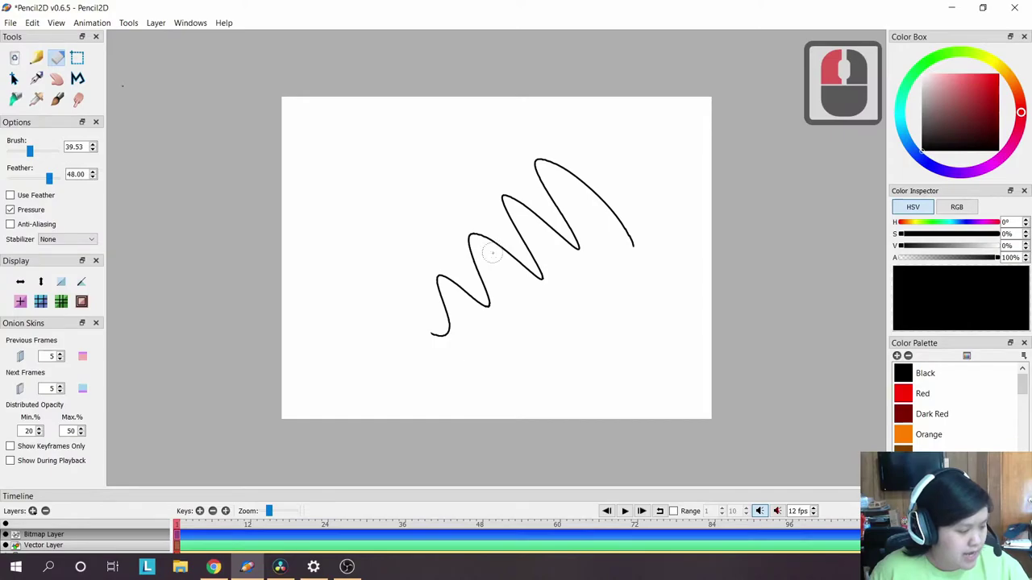
{"action": "key", "text": "ctrl+z"}
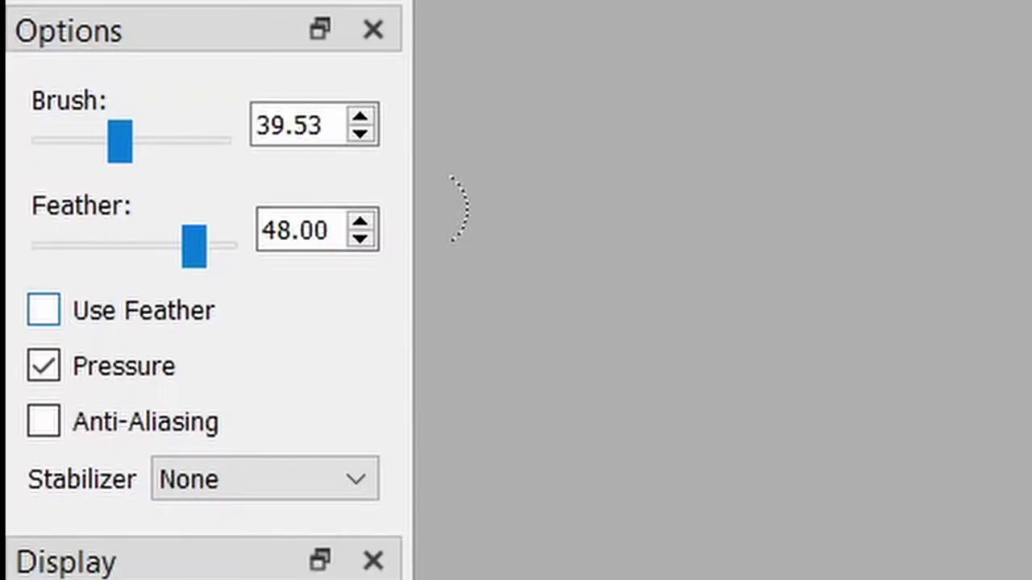
Enable Use Feather for the Eraser and softly fade the lower-left part of the zigzag.
{"action": "left_click", "coordinate": [42, 310]}
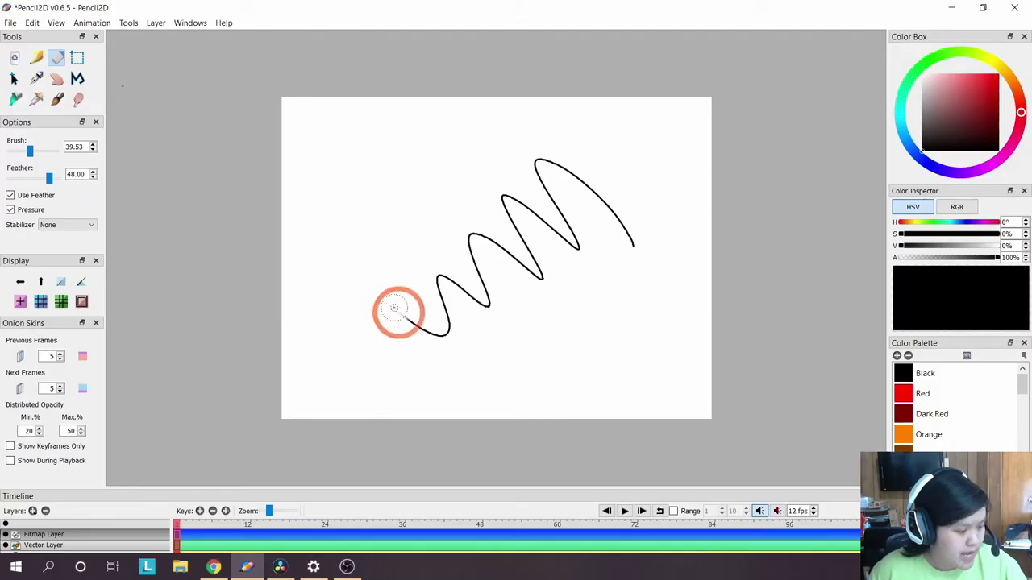
{"action": "mouse_move", "coordinate": [396, 306]}
{"action": "left_mouse_down"}
{"action": "mouse_move", "coordinate": [423, 331]}
{"action": "mouse_move", "coordinate": [436, 282]}
{"action": "mouse_move", "coordinate": [466, 292]}
{"action": "mouse_move", "coordinate": [482, 278]}
{"action": "mouse_move", "coordinate": [473, 228]}
{"action": "mouse_move", "coordinate": [539, 282]}
{"action": "mouse_move", "coordinate": [498, 218]}
{"action": "left_mouse_up"}
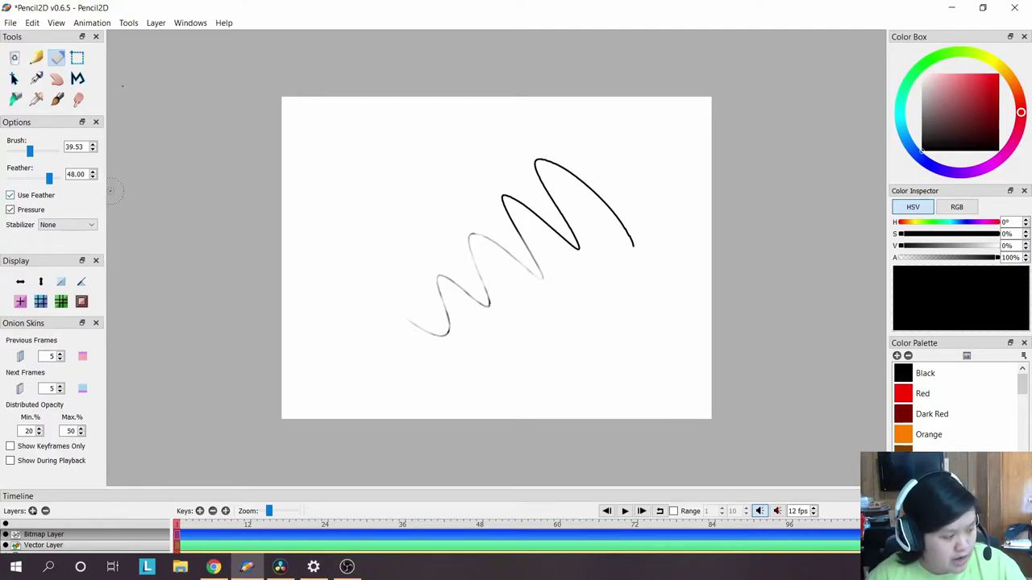
Disable Use Feather, erase more of the faded zigzag with hard edges, and turn off the Eraser's Pressure option.
{"action": "left_click", "coordinate": [11, 195]}
{"action": "left_click", "coordinate": [422, 352]}
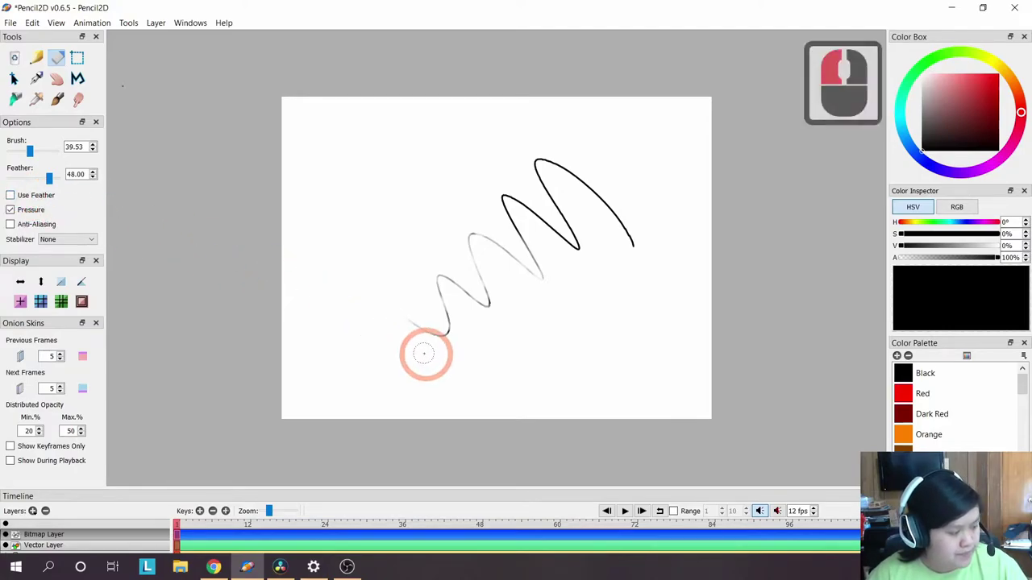
{"action": "mouse_move", "coordinate": [435, 259]}
{"action": "left_mouse_down"}
{"action": "mouse_move", "coordinate": [453, 280]}
{"action": "mouse_move", "coordinate": [437, 274]}
{"action": "mouse_move", "coordinate": [447, 306]}
{"action": "mouse_move", "coordinate": [439, 326]}
{"action": "mouse_move", "coordinate": [427, 267]}
{"action": "mouse_move", "coordinate": [405, 304]}
{"action": "mouse_move", "coordinate": [380, 292]}
{"action": "mouse_move", "coordinate": [439, 333]}
{"action": "mouse_move", "coordinate": [438, 324]}
{"action": "mouse_move", "coordinate": [471, 331]}
{"action": "mouse_move", "coordinate": [477, 296]}
{"action": "mouse_move", "coordinate": [465, 261]}
{"action": "mouse_move", "coordinate": [502, 261]}
{"action": "mouse_move", "coordinate": [503, 243]}
{"action": "mouse_move", "coordinate": [523, 254]}
{"action": "mouse_move", "coordinate": [530, 226]}
{"action": "mouse_move", "coordinate": [551, 217]}
{"action": "mouse_move", "coordinate": [535, 185]}
{"action": "mouse_move", "coordinate": [556, 164]}
{"action": "mouse_move", "coordinate": [629, 235]}
{"action": "mouse_move", "coordinate": [553, 301]}
{"action": "left_mouse_up"}
{"action": "left_click", "coordinate": [10, 210]}
Draw a large closed loop on the blank canvas with the Pencil and fill it black with the Paint Bucket.
{"action": "key", "text": "n"}
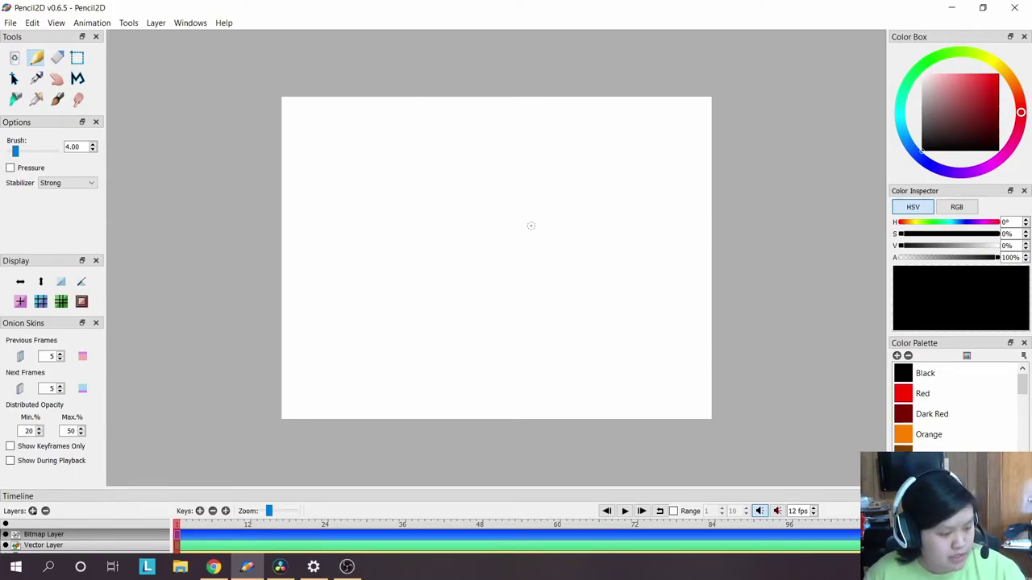
{"action": "mouse_move", "coordinate": [511, 253]}
{"action": "left_mouse_down"}
{"action": "mouse_move", "coordinate": [470, 178]}
{"action": "mouse_move", "coordinate": [454, 301]}
{"action": "mouse_move", "coordinate": [427, 124]}
{"action": "left_mouse_up"}
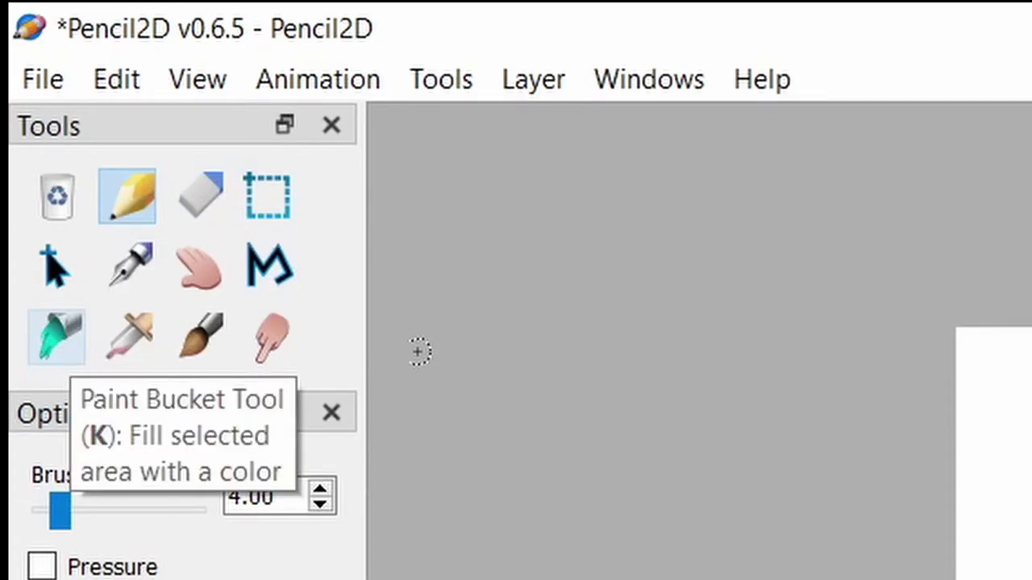
{"action": "key", "text": "k"}
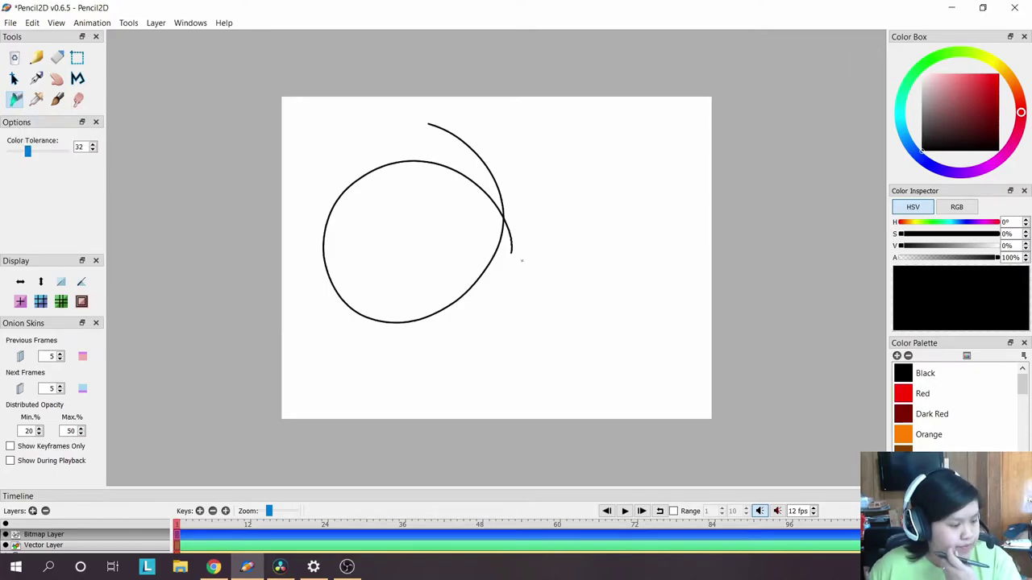
{"action": "left_click", "coordinate": [412, 239]}
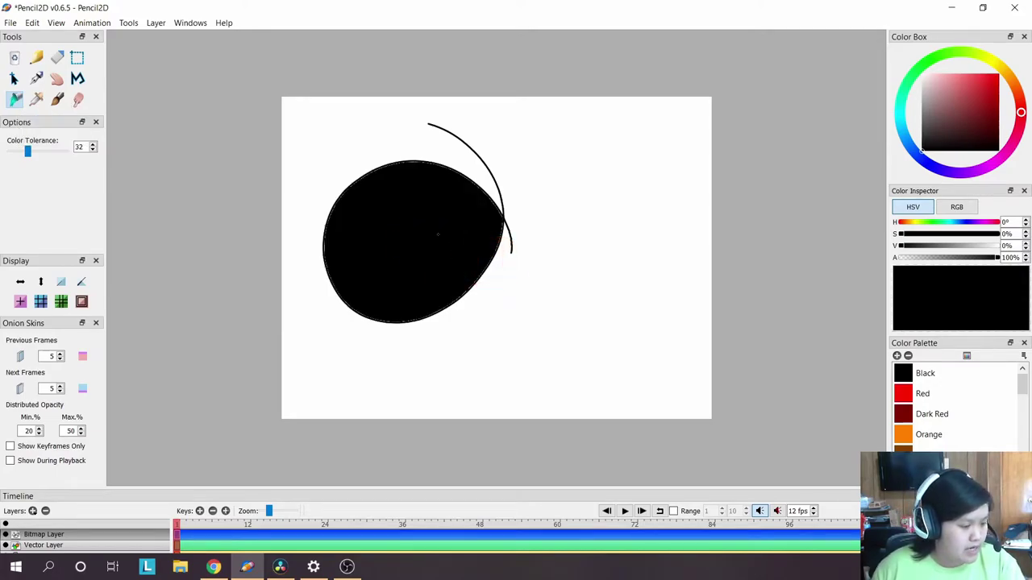
Examine the border between the black fill and the loop's pencil outline up close.
{"action": "scroll", "coordinate": [441, 236], "scroll_direction": "up", "scroll_amount": 3}
{"action": "scroll", "coordinate": [449, 282], "scroll_direction": "up", "scroll_amount": 20}
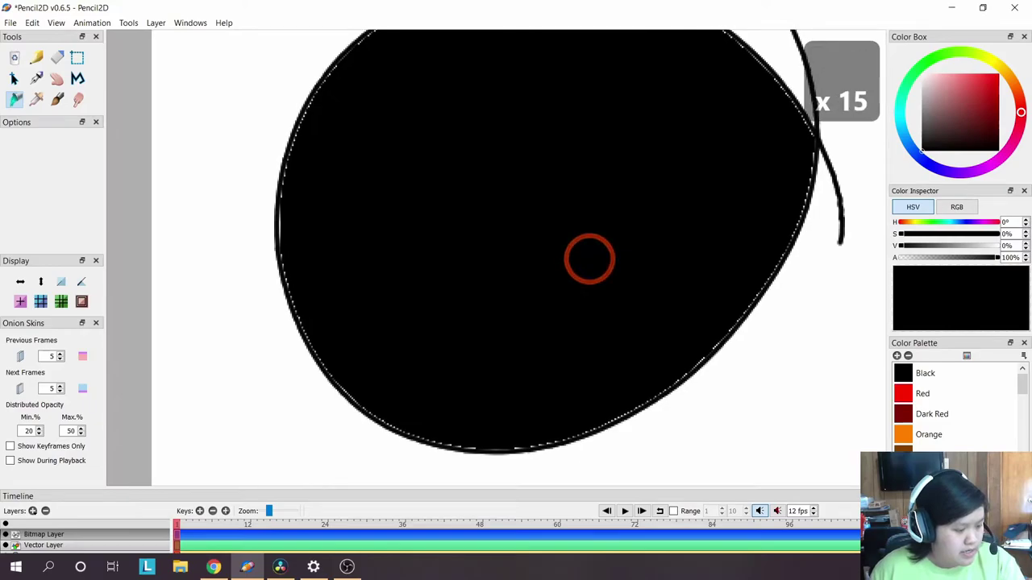
{"action": "left_click_drag", "start_coordinate": [578, 363], "coordinate": [506, 293]}
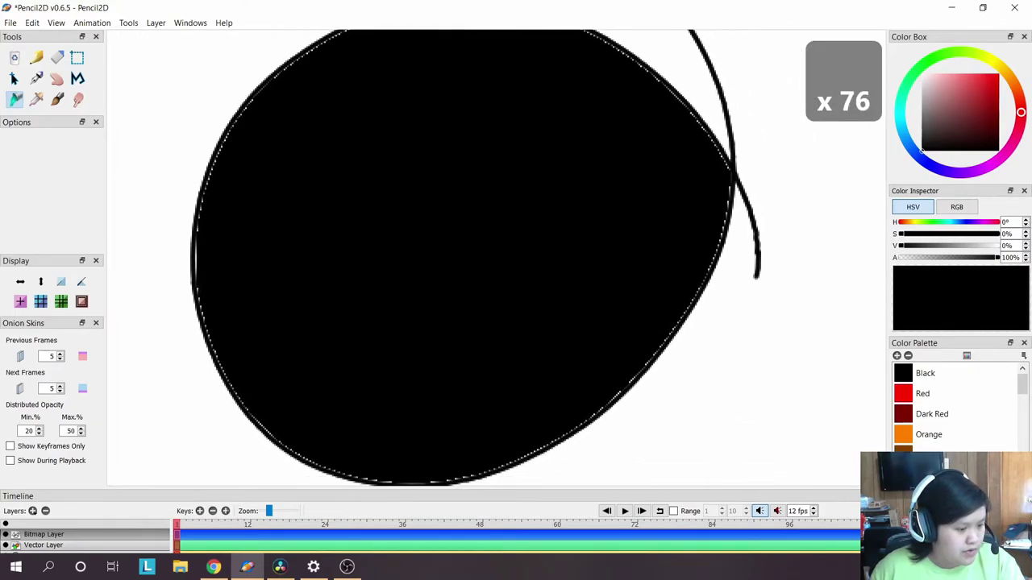
{"action": "key", "text": "space"}
{"action": "left_click_drag", "start_coordinate": [585, 240], "coordinate": [530, 314]}
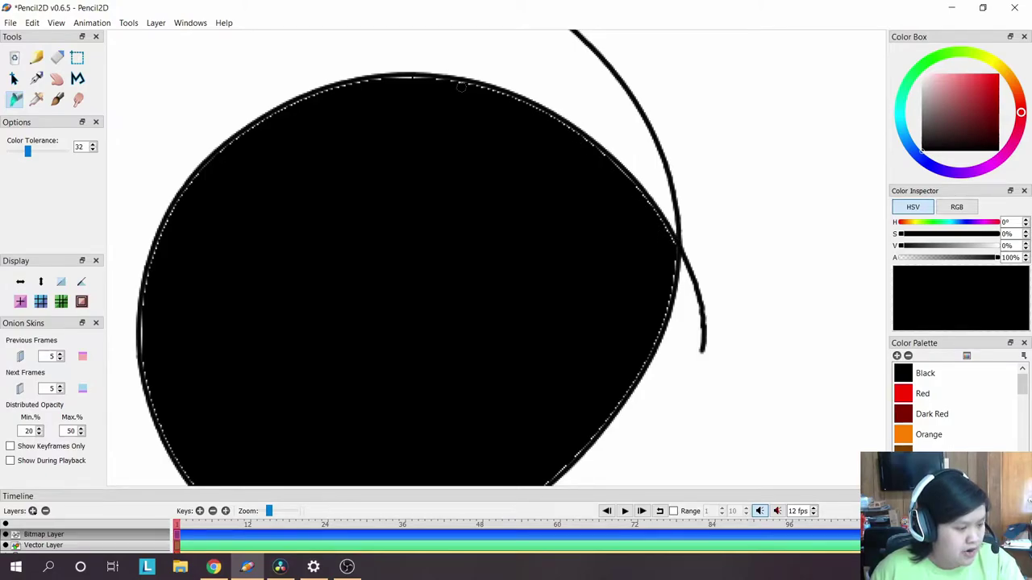
{"action": "scroll", "coordinate": [473, 269], "scroll_direction": "down", "scroll_amount": 5}
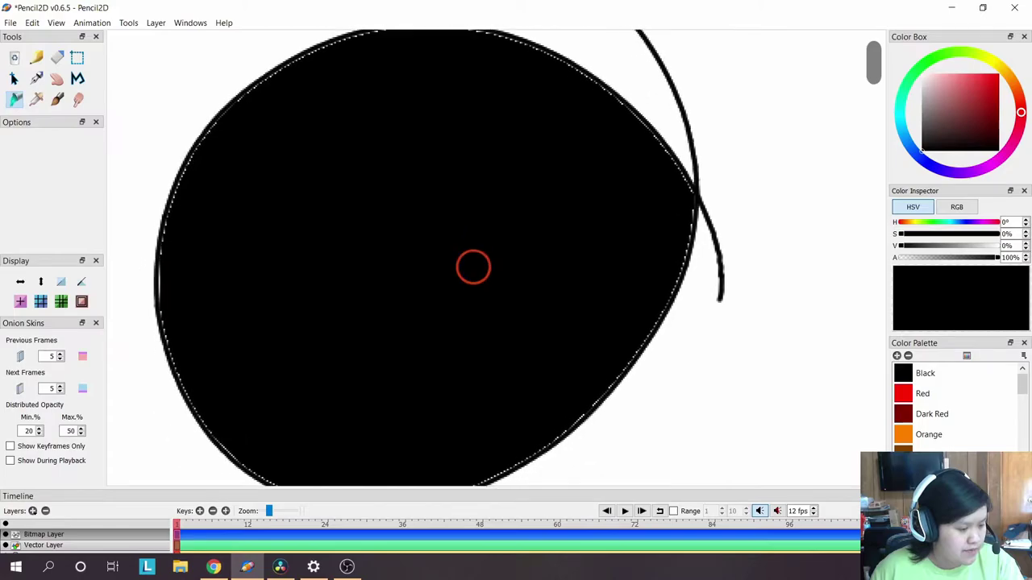
Draw a small Pencil zigzag to the lower right of the filled loop and inspect its line edges up close.
{"action": "left_click", "coordinate": [35, 57]}
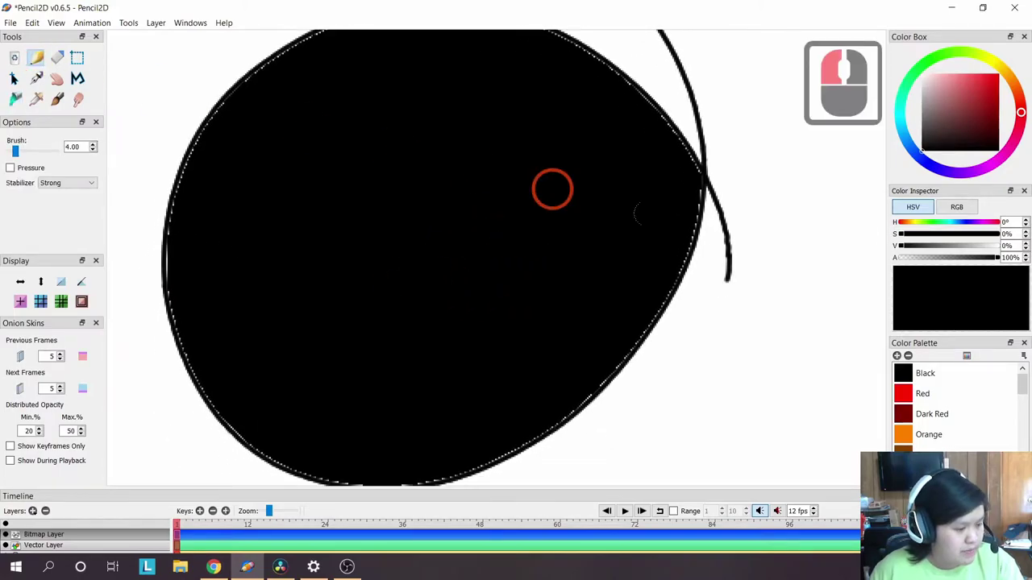
{"action": "left_click_drag", "start_coordinate": [822, 413], "coordinate": [679, 395]}
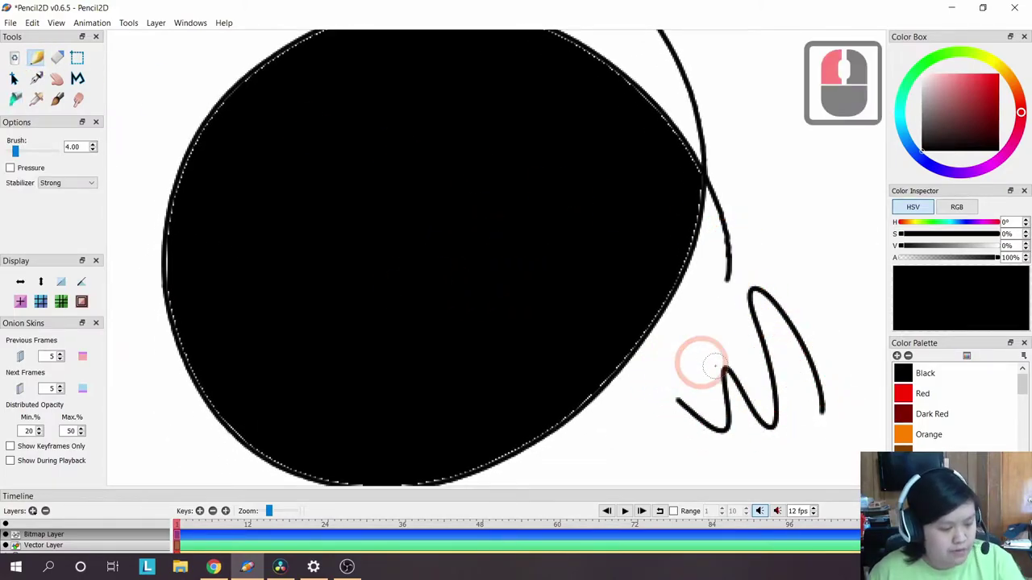
{"action": "scroll", "coordinate": [689, 360], "scroll_direction": "up", "scroll_amount": 2}
{"action": "left_click_drag", "start_coordinate": [829, 367], "coordinate": [403, 188]}
{"action": "scroll", "coordinate": [564, 280], "scroll_direction": "up", "scroll_amount": 3}
{"action": "key", "text": "space"}
{"action": "left_click_drag", "start_coordinate": [651, 302], "coordinate": [507, 260]}
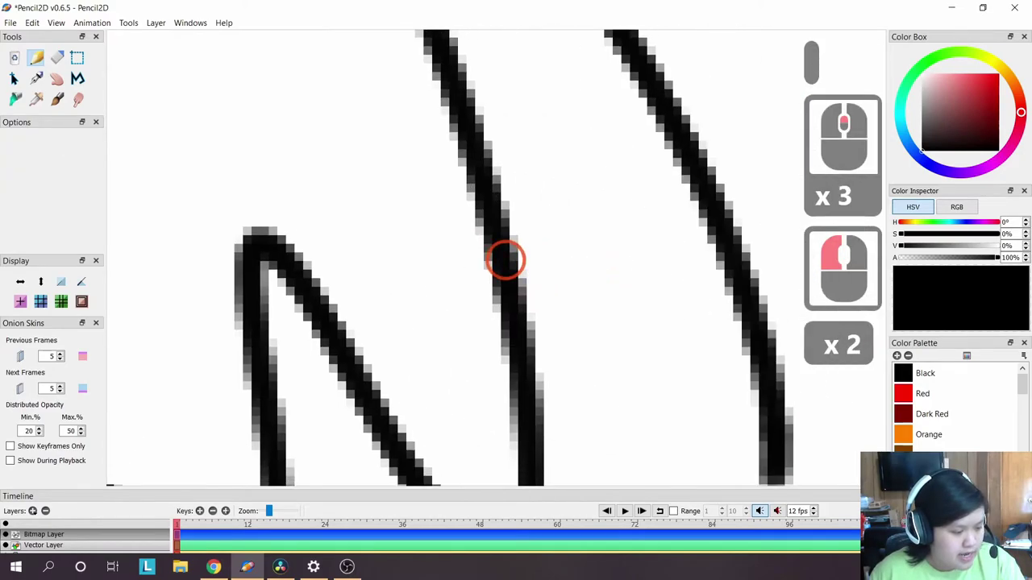
{"action": "key", "text": "space"}
{"action": "left_click_drag", "start_coordinate": [566, 181], "coordinate": [581, 391]}
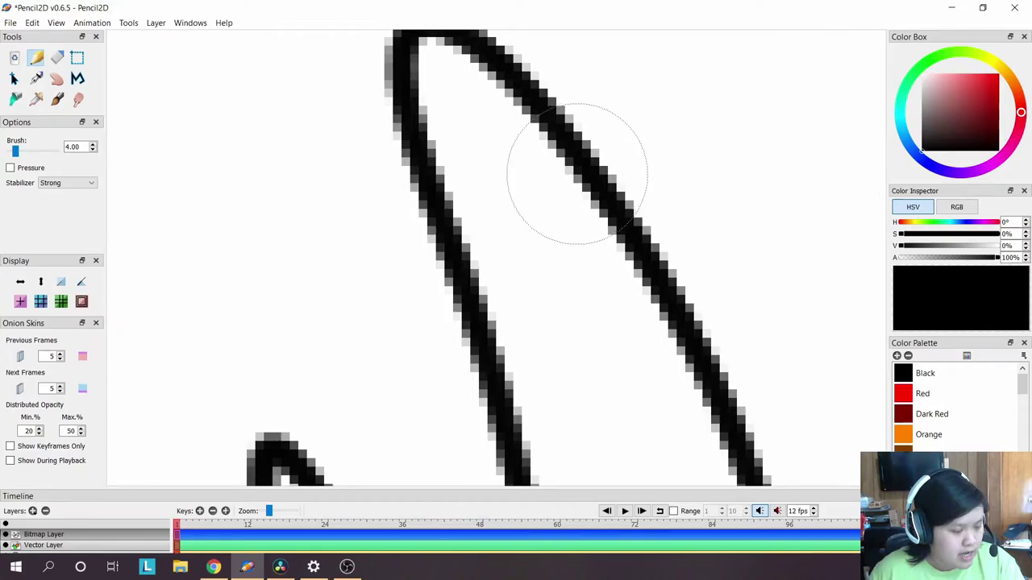
Compare how the filled loop and the small zigzag look at different magnifications.
{"action": "scroll", "coordinate": [495, 201], "scroll_direction": "down", "scroll_amount": 3}
{"action": "scroll", "coordinate": [497, 230], "scroll_direction": "down", "scroll_amount": 5}
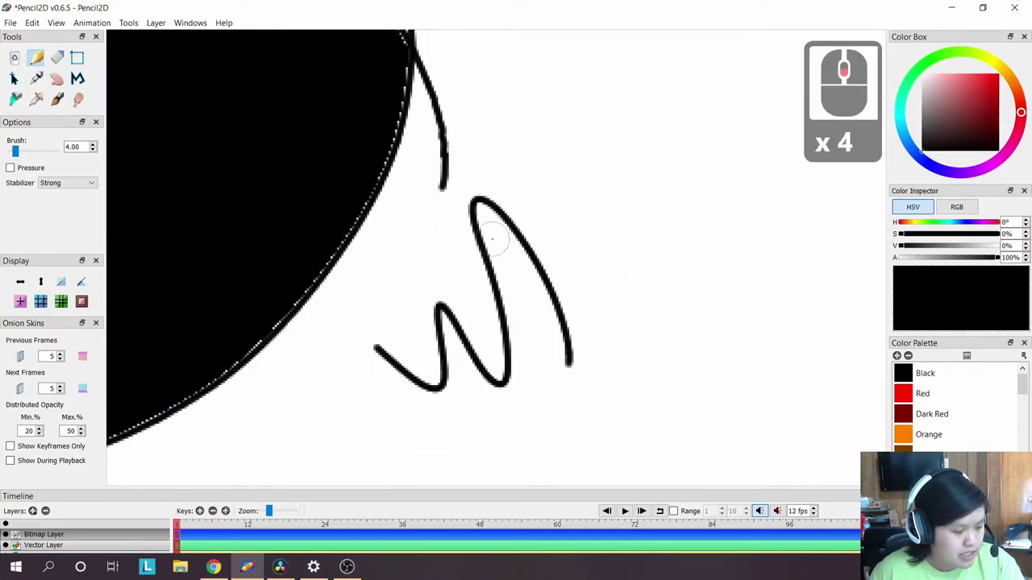
{"action": "scroll", "coordinate": [507, 253], "scroll_direction": "up", "scroll_amount": 1}
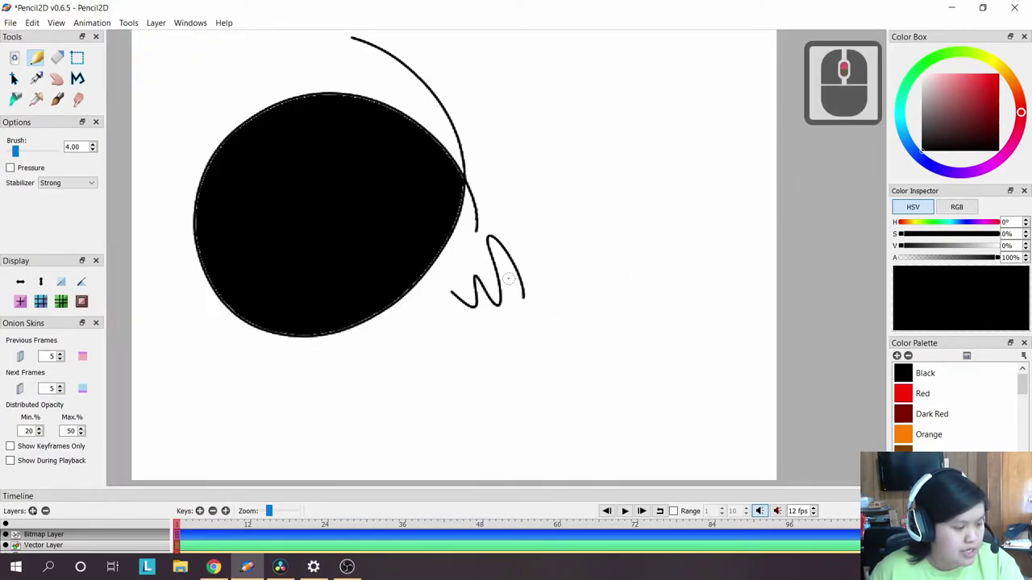
{"action": "scroll", "coordinate": [460, 281], "scroll_direction": "down", "scroll_amount": 2}
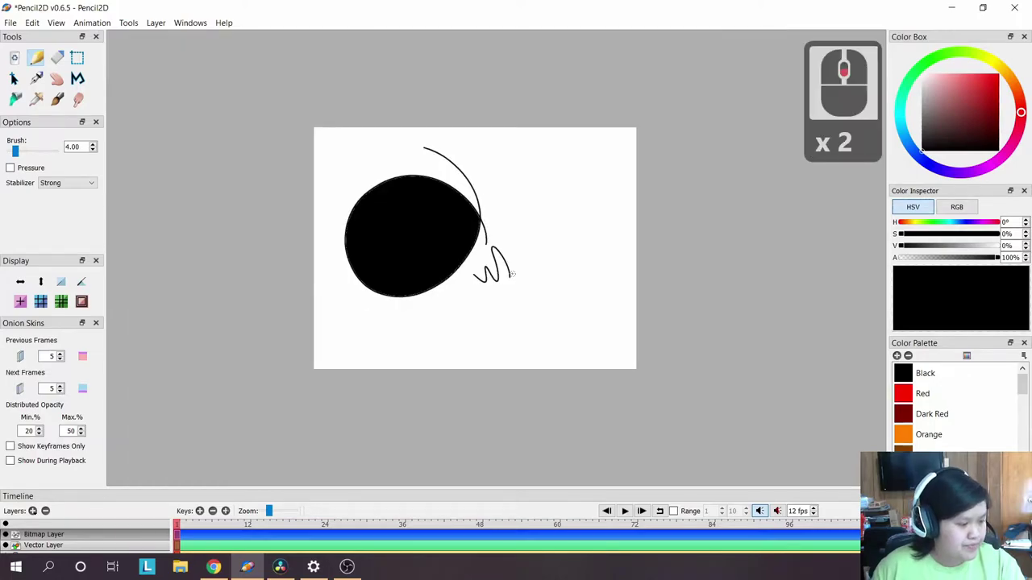
{"action": "scroll", "coordinate": [452, 251], "scroll_direction": "up", "scroll_amount": 10}
{"action": "scroll", "coordinate": [483, 281], "scroll_direction": "down", "scroll_amount": 5}
{"action": "scroll", "coordinate": [546, 269], "scroll_direction": "down", "scroll_amount": 2}
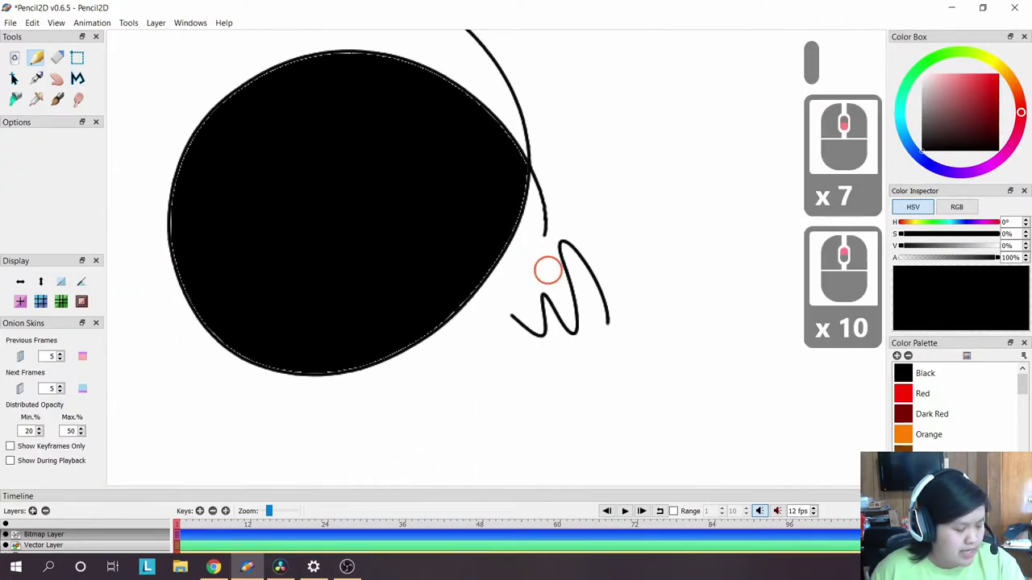
{"action": "scroll", "coordinate": [589, 288], "scroll_direction": "down", "scroll_amount": 2}
{"action": "scroll", "coordinate": [589, 288], "scroll_direction": "up", "scroll_amount": 2}
{"action": "scroll", "coordinate": [427, 196], "scroll_direction": "down", "scroll_amount": 3}
{"action": "scroll", "coordinate": [515, 216], "scroll_direction": "up", "scroll_amount": 2}
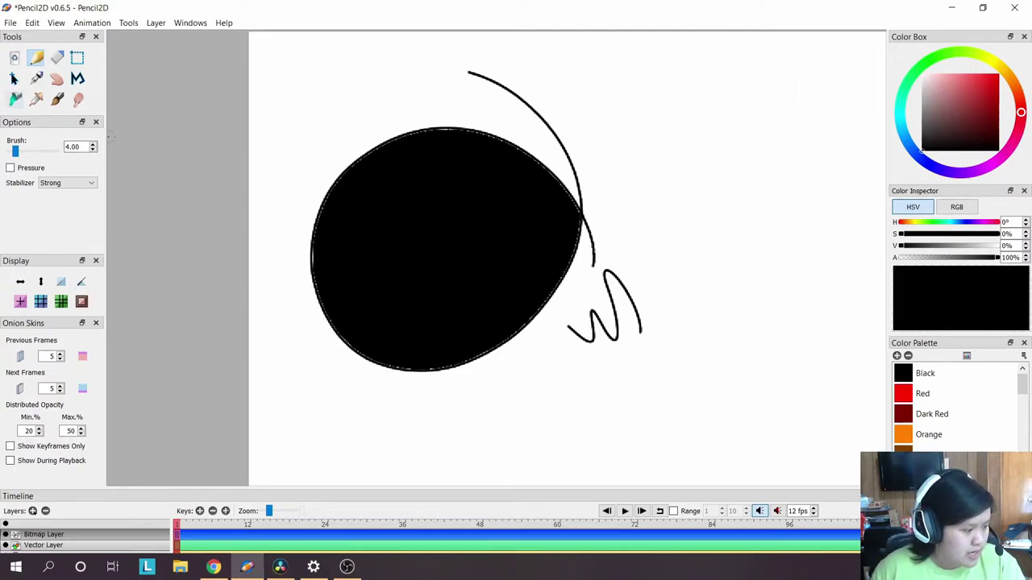
{"action": "left_click", "coordinate": [15, 98]}
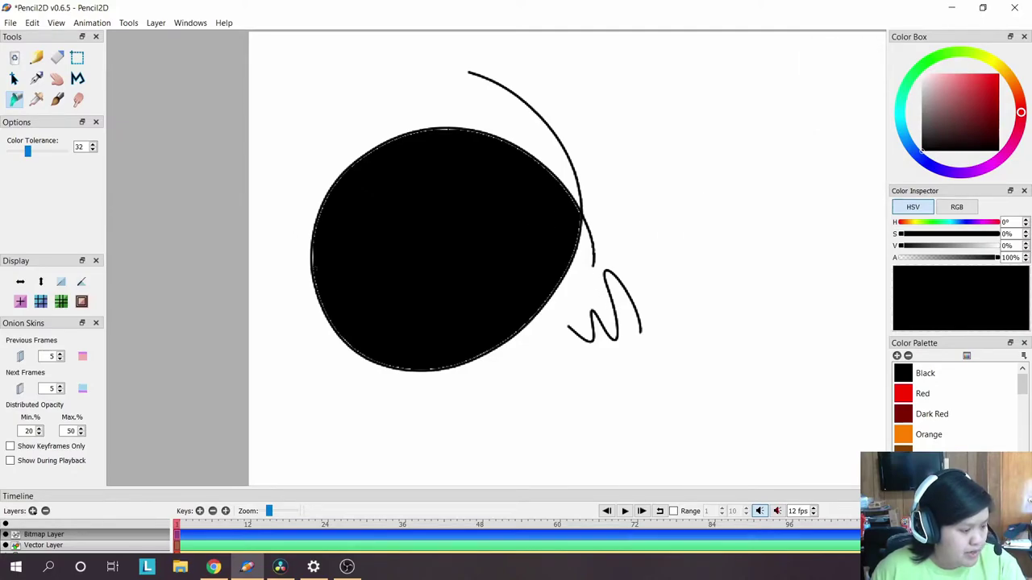
Select a rectangular area around the zigzag and shift only the selection frame toward the filled loop so it covers part of the fill.
{"action": "key", "text": "space"}
{"action": "left_click_drag", "start_coordinate": [688, 348], "coordinate": [583, 343]}
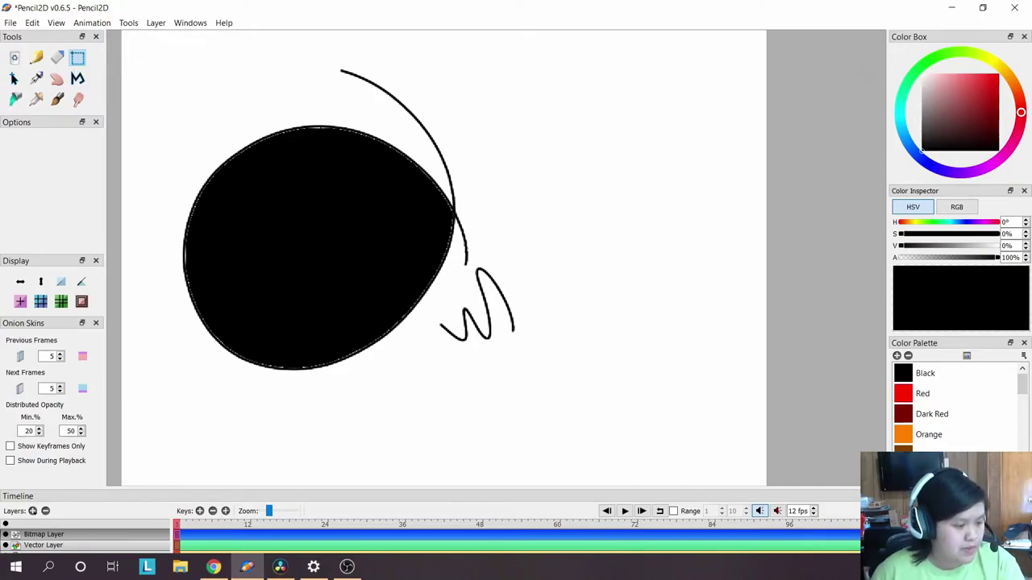
{"action": "left_click_drag", "start_coordinate": [609, 204], "coordinate": [421, 398]}
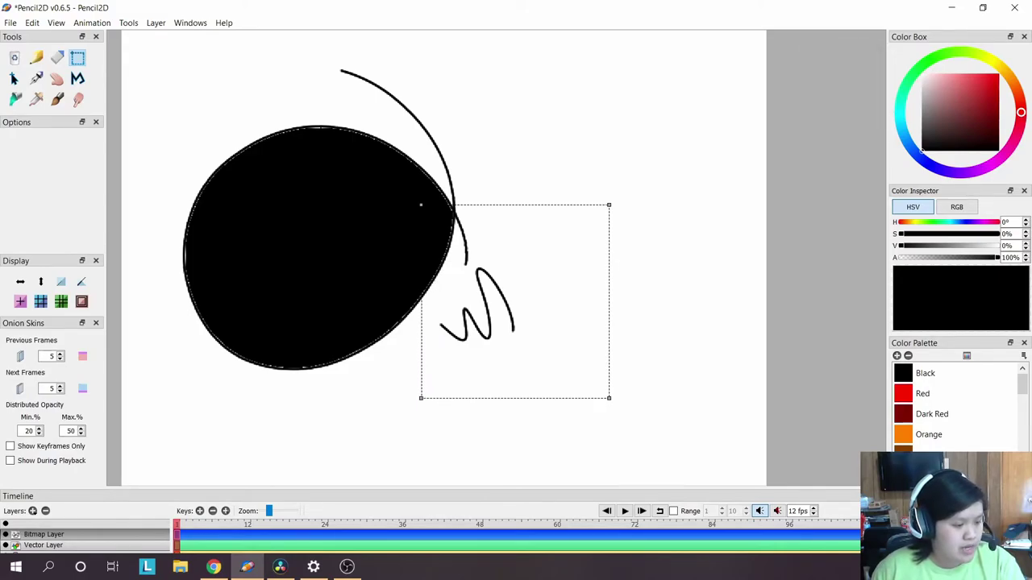
{"action": "left_click_drag", "start_coordinate": [564, 336], "coordinate": [587, 358]}
{"action": "left_click_drag", "start_coordinate": [571, 344], "coordinate": [391, 303]}
{"action": "left_click_drag", "start_coordinate": [369, 307], "coordinate": [467, 290]}
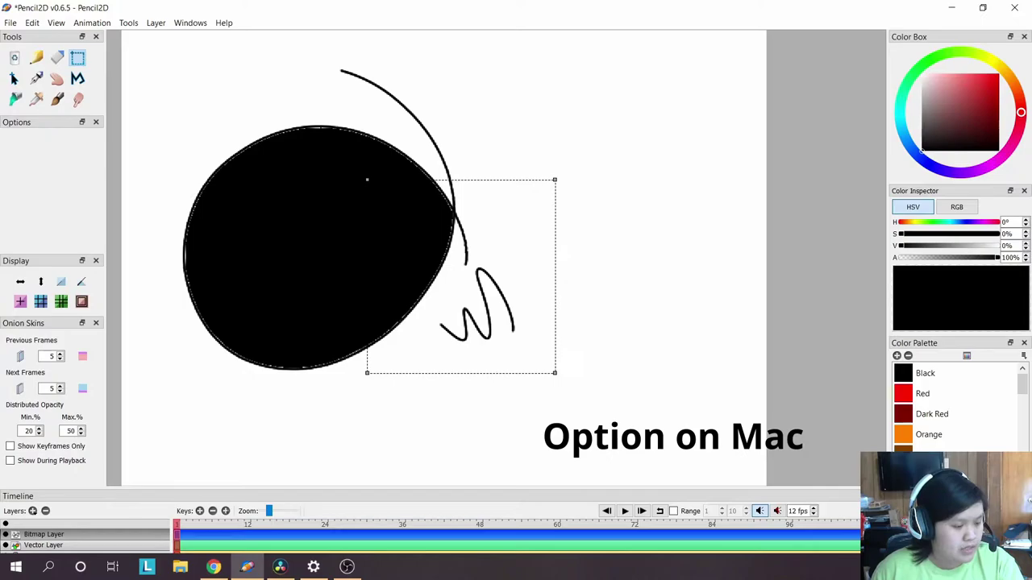
{"action": "key", "text": "alt"}
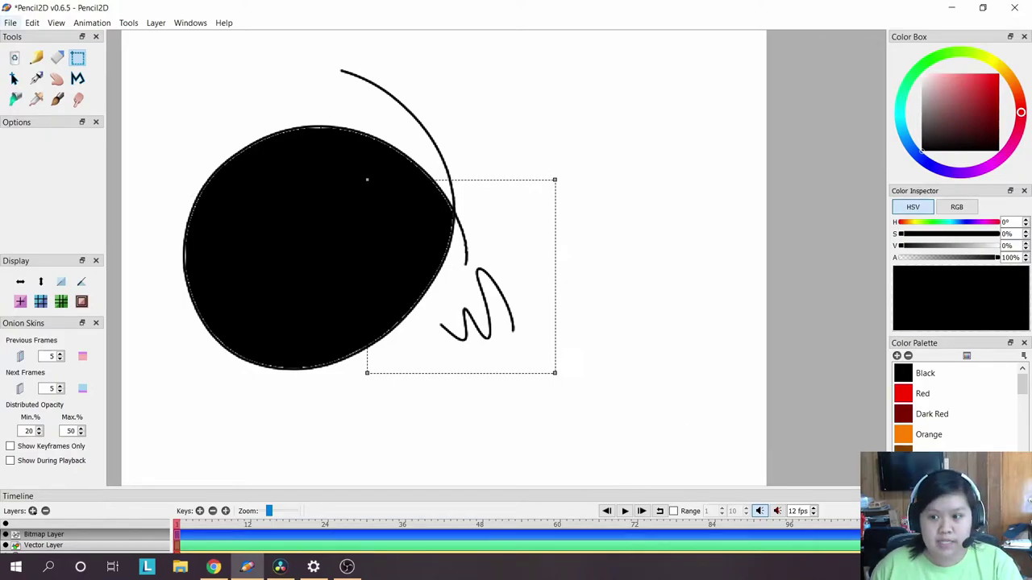
Move the selected piece of the drawing slightly down and right, leaving a narrow gap in the filled loop, and deselect it.
{"action": "left_click_drag", "start_coordinate": [460, 271], "coordinate": [510, 299]}
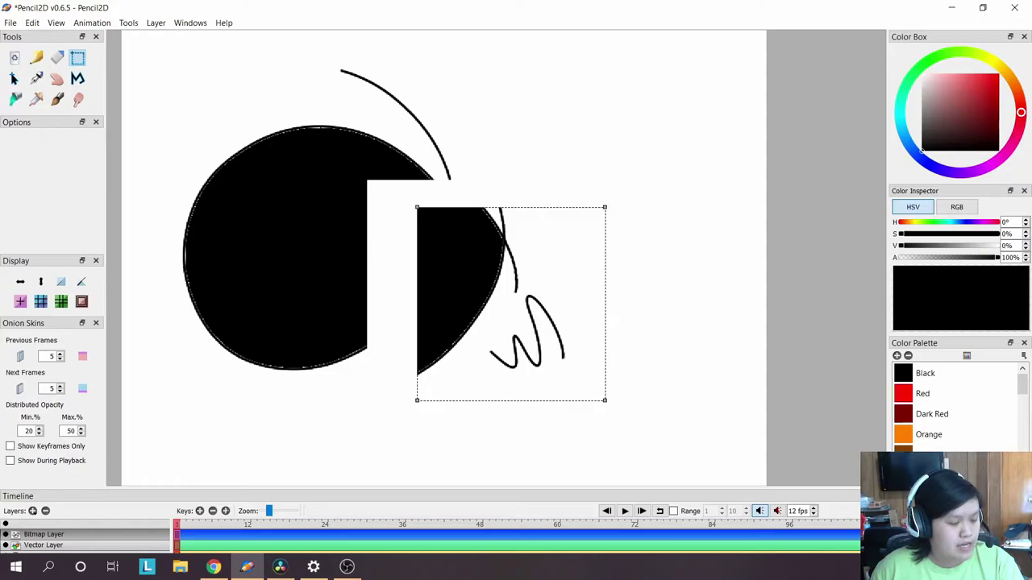
{"action": "mouse_move", "coordinate": [468, 306]}
{"action": "left_mouse_down"}
{"action": "mouse_move", "coordinate": [428, 334]}
{"action": "mouse_move", "coordinate": [455, 328]}
{"action": "left_mouse_up"}
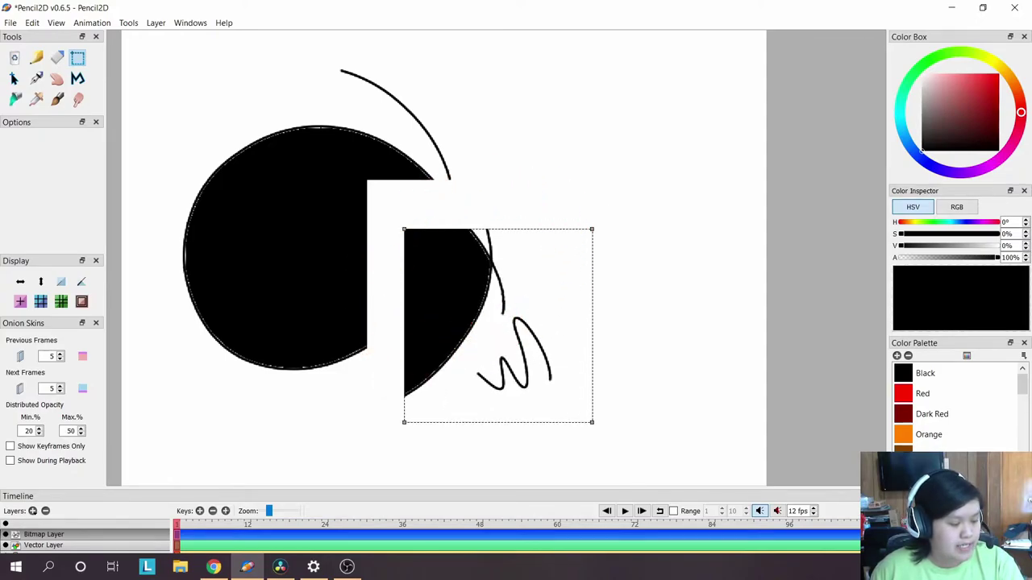
{"action": "left_click_drag", "start_coordinate": [439, 295], "coordinate": [417, 260]}
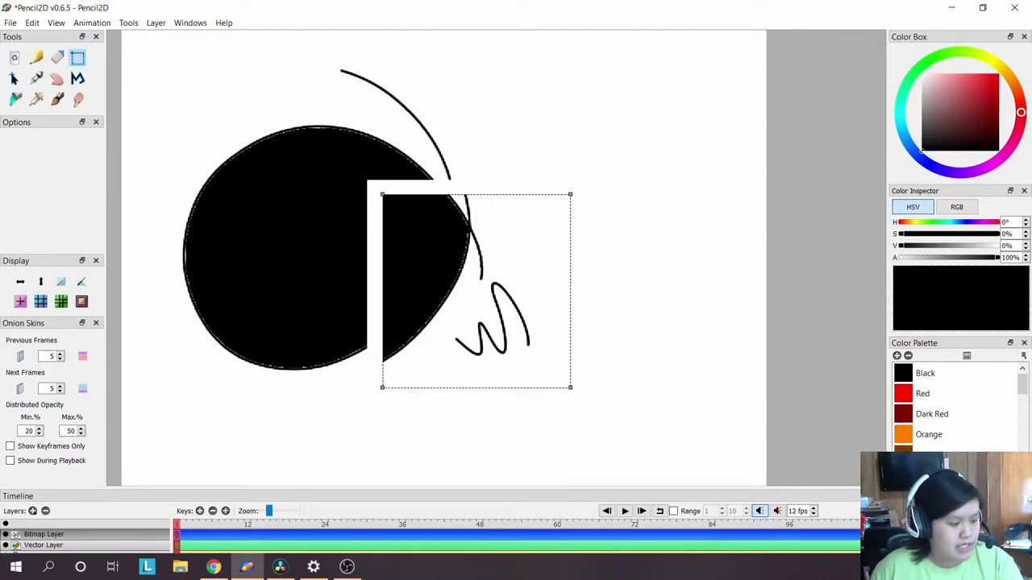
{"action": "left_click", "coordinate": [515, 117]}
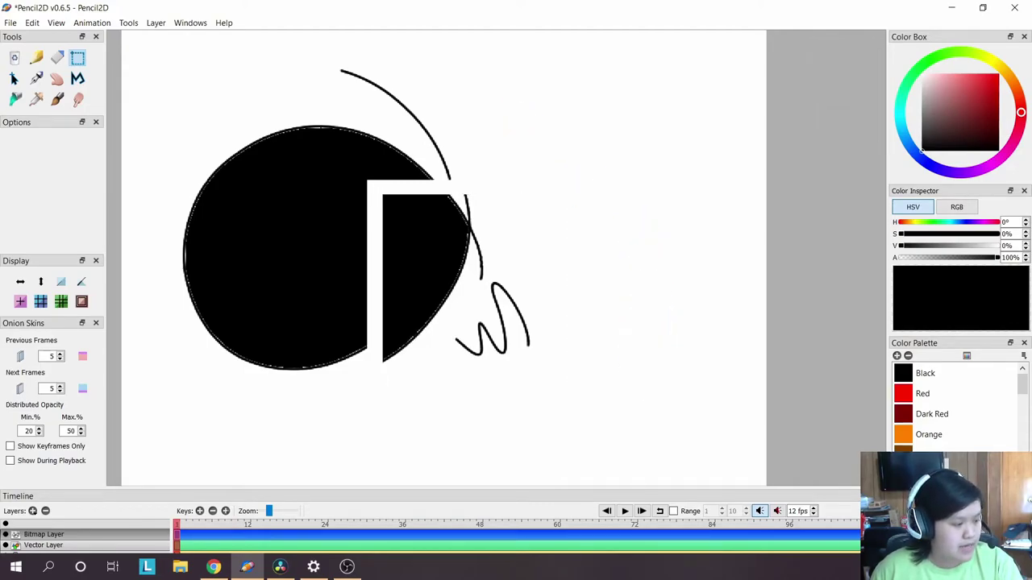
Enlarge the timeline area enough to list the Bitmap, Vector and Camera layers in full.
{"action": "scroll", "coordinate": [443, 258], "scroll_direction": "down", "scroll_amount": 3}
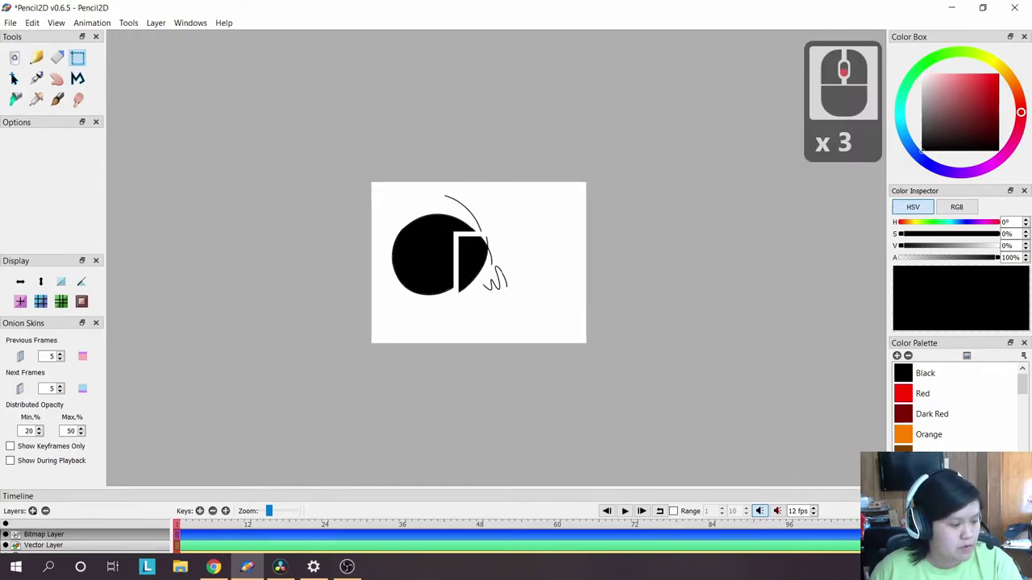
{"action": "scroll", "coordinate": [444, 258], "scroll_direction": "up", "scroll_amount": 2}
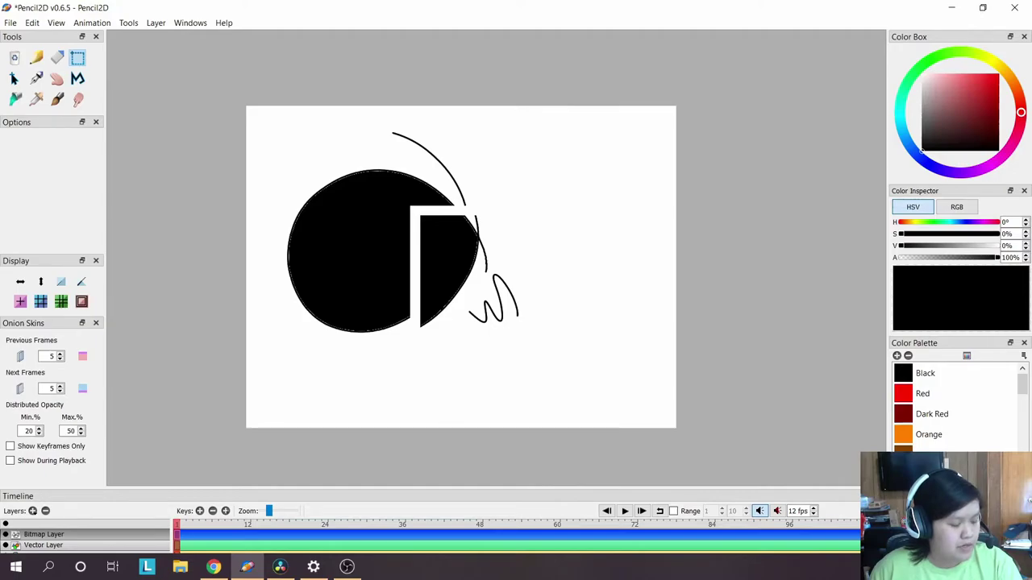
{"action": "left_click", "coordinate": [464, 486]}
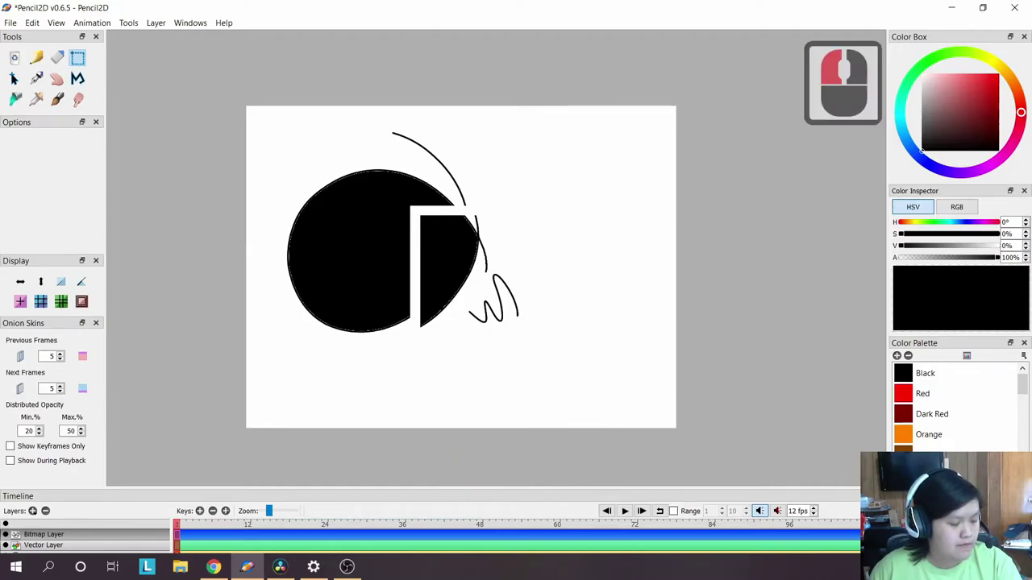
{"action": "left_click", "coordinate": [461, 489]}
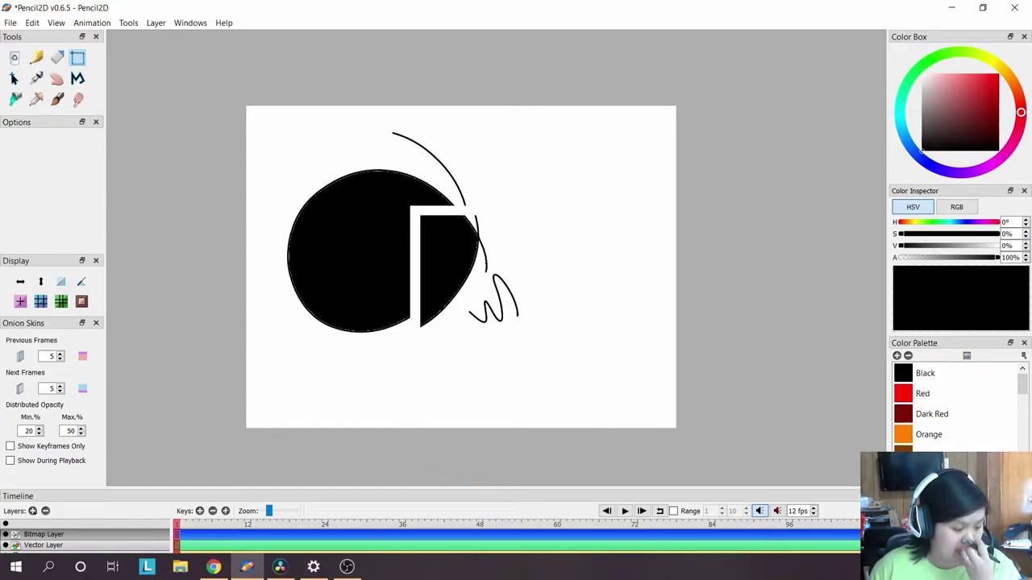
{"action": "left_click_drag", "start_coordinate": [454, 488], "coordinate": [446, 395]}
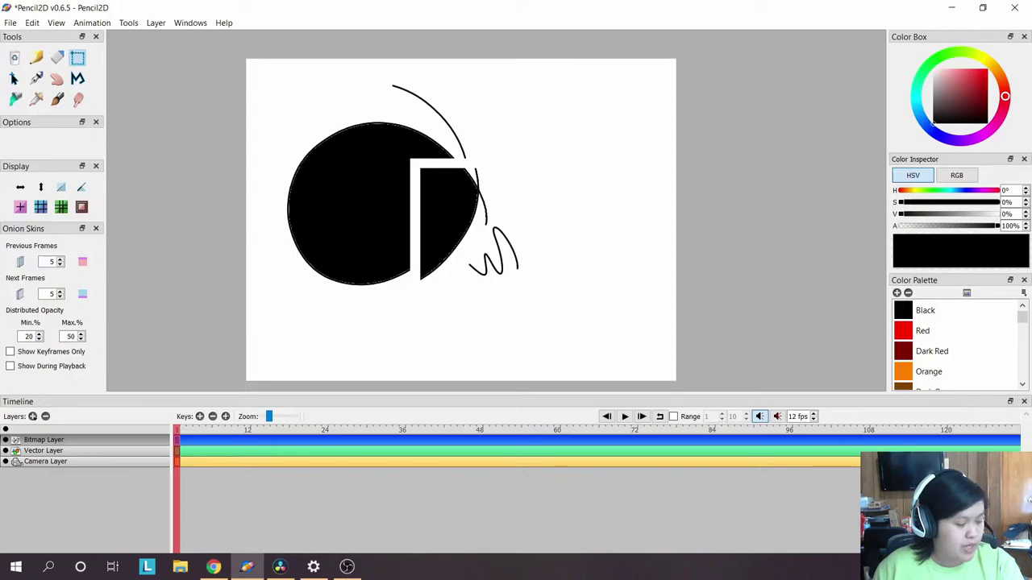
Delete the Vector Layer from the project.
{"action": "left_click", "coordinate": [46, 440]}
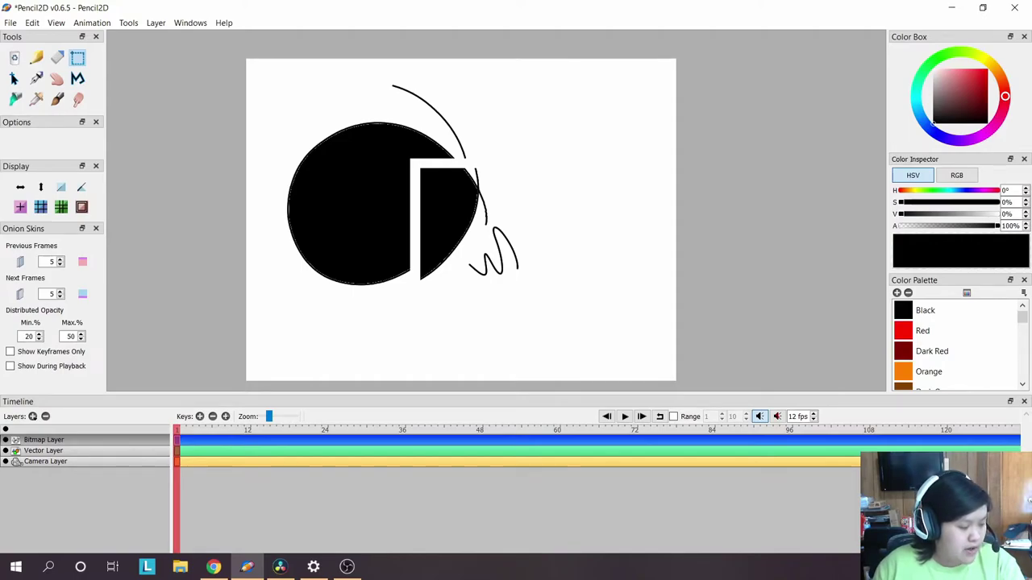
{"action": "left_click", "coordinate": [32, 451]}
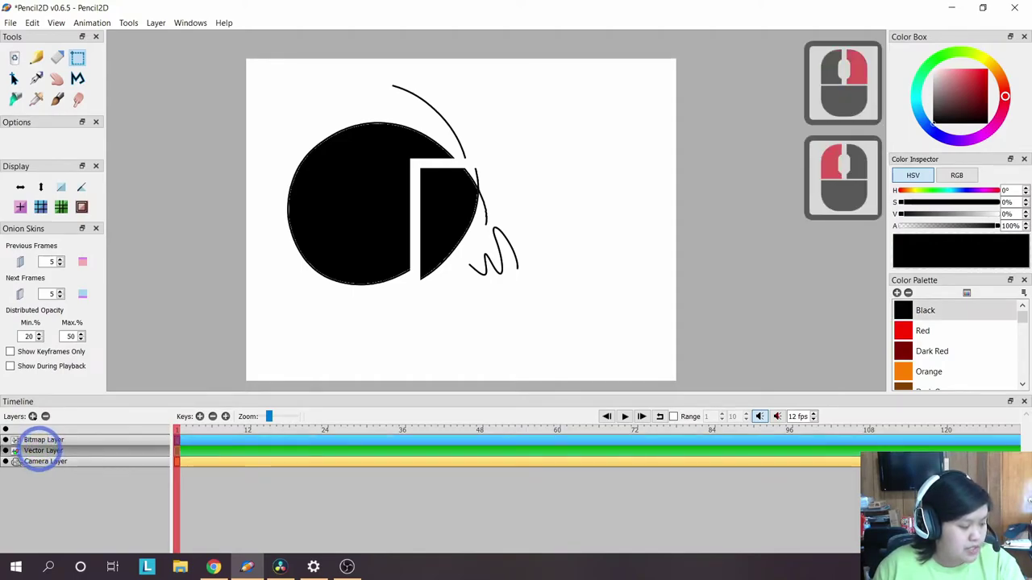
{"action": "key", "text": "Delete"}
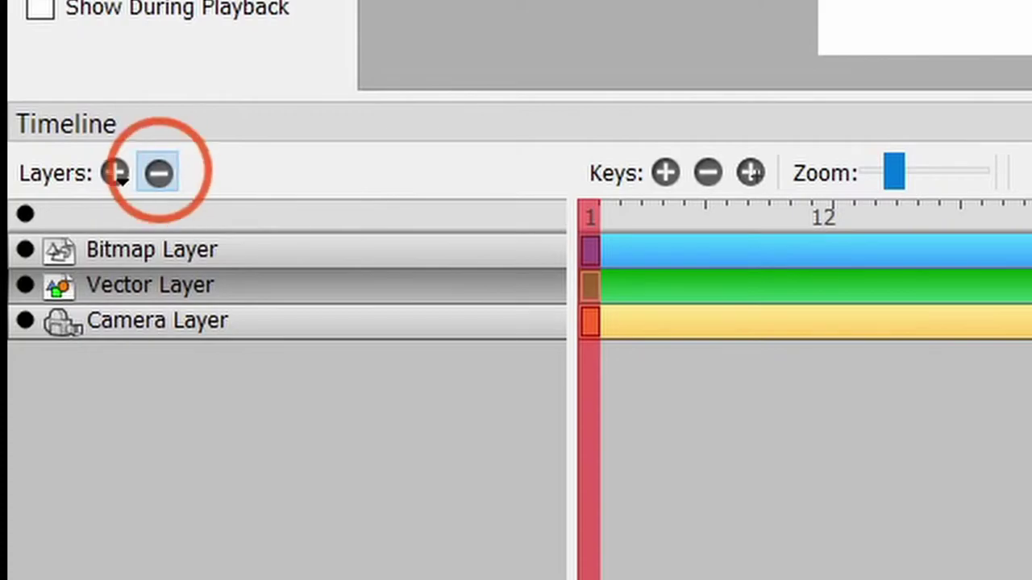
{"action": "left_click", "coordinate": [534, 315]}
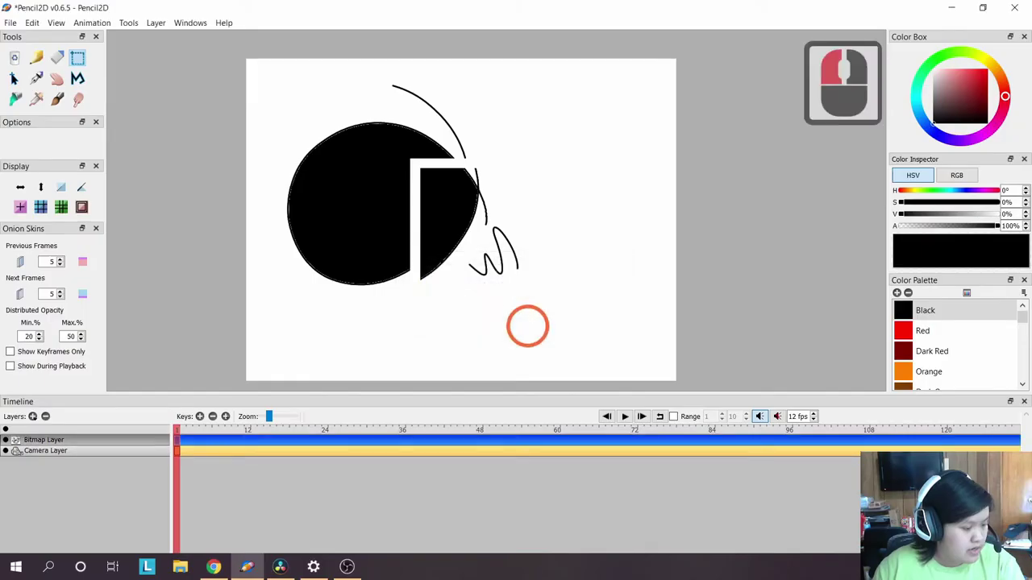
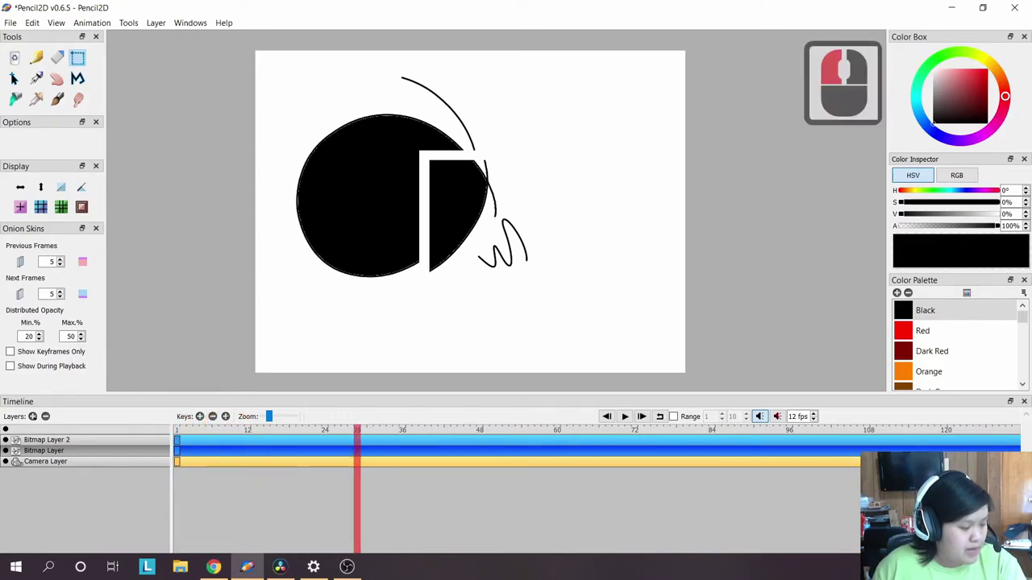
Move the playhead to frame 7 and select the frame 1 keyframes of the different layers in turn.
{"action": "left_click", "coordinate": [214, 430]}
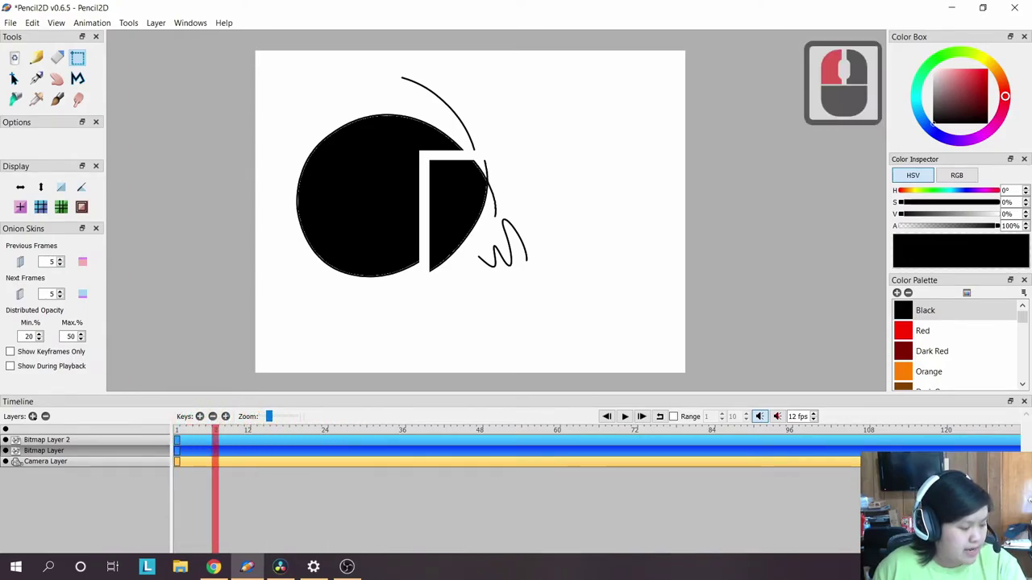
{"action": "left_click", "coordinate": [177, 441]}
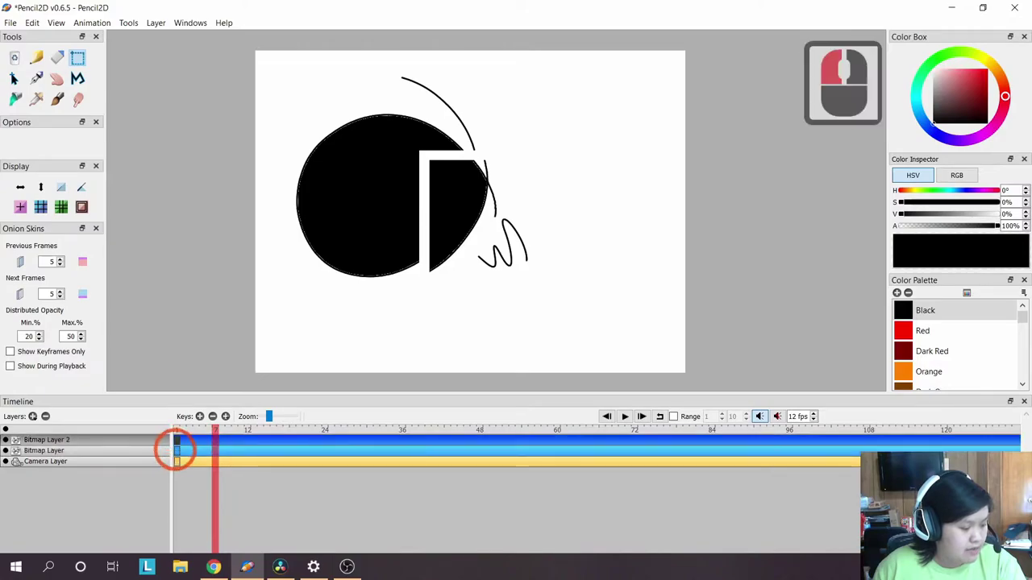
{"action": "left_click", "coordinate": [177, 451]}
{"action": "left_click", "coordinate": [177, 461]}
{"action": "left_click", "coordinate": [176, 439]}
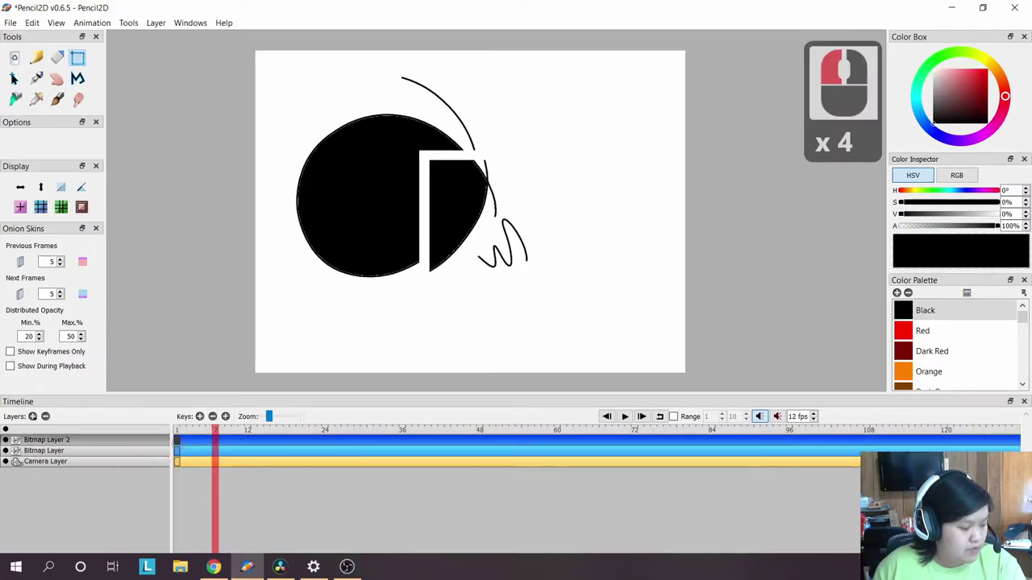
{"action": "left_click", "coordinate": [177, 439]}
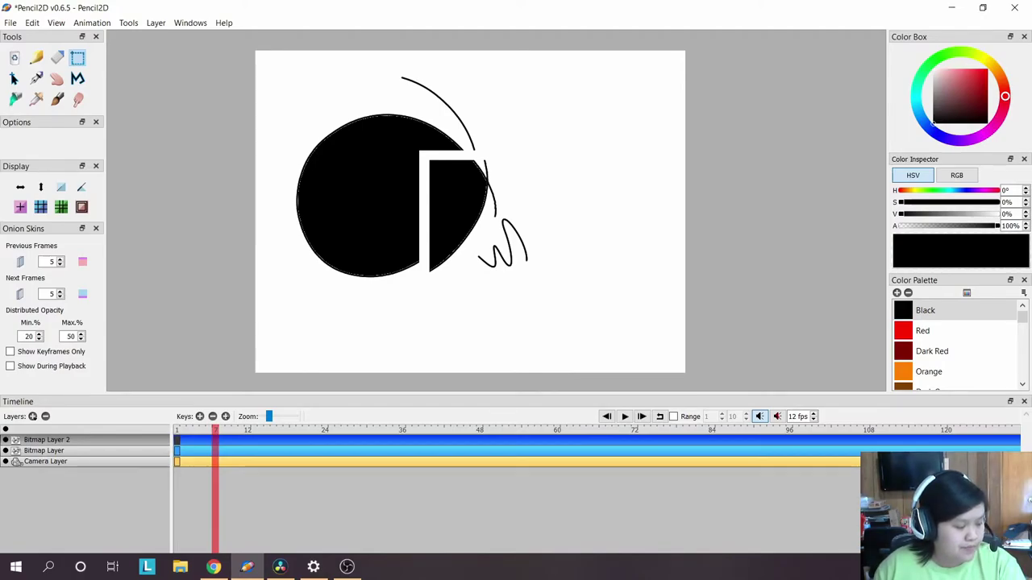
{"action": "left_click", "coordinate": [49, 452]}
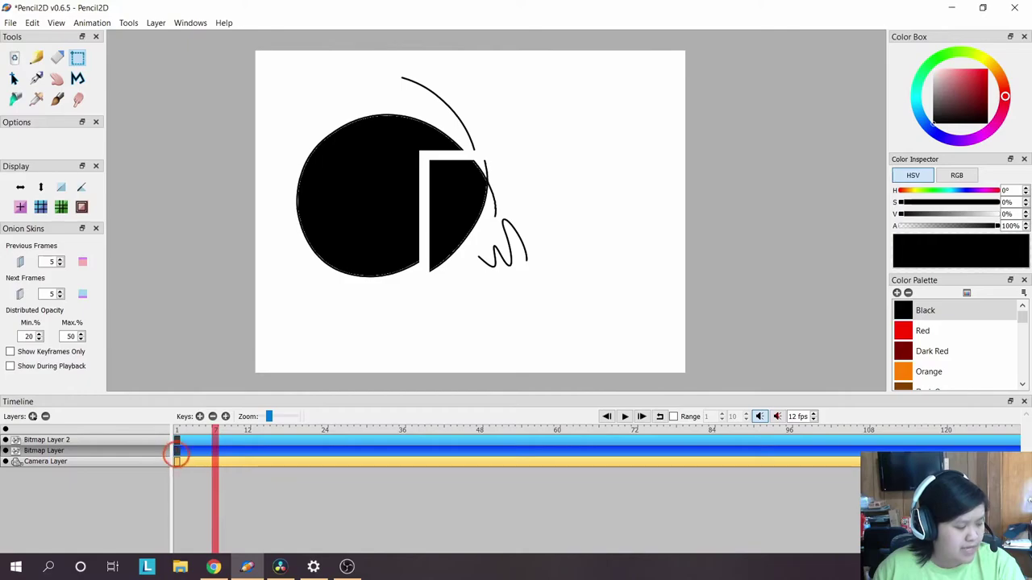
{"action": "left_click", "coordinate": [176, 454]}
{"action": "left_click", "coordinate": [177, 443]}
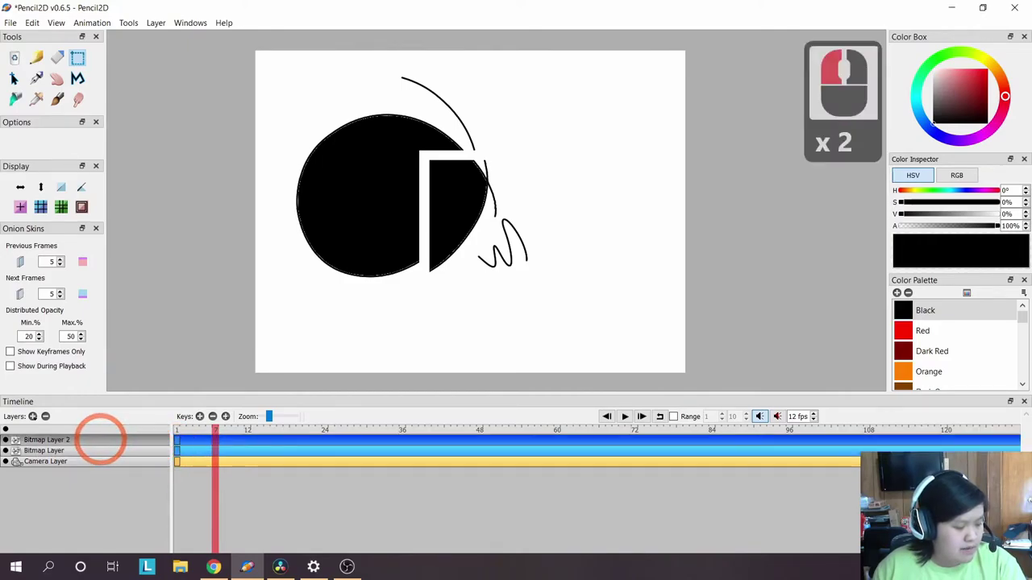
Make Bitmap Layer 2 the active layer and return the playhead to frame 1.
{"action": "left_click", "coordinate": [62, 439]}
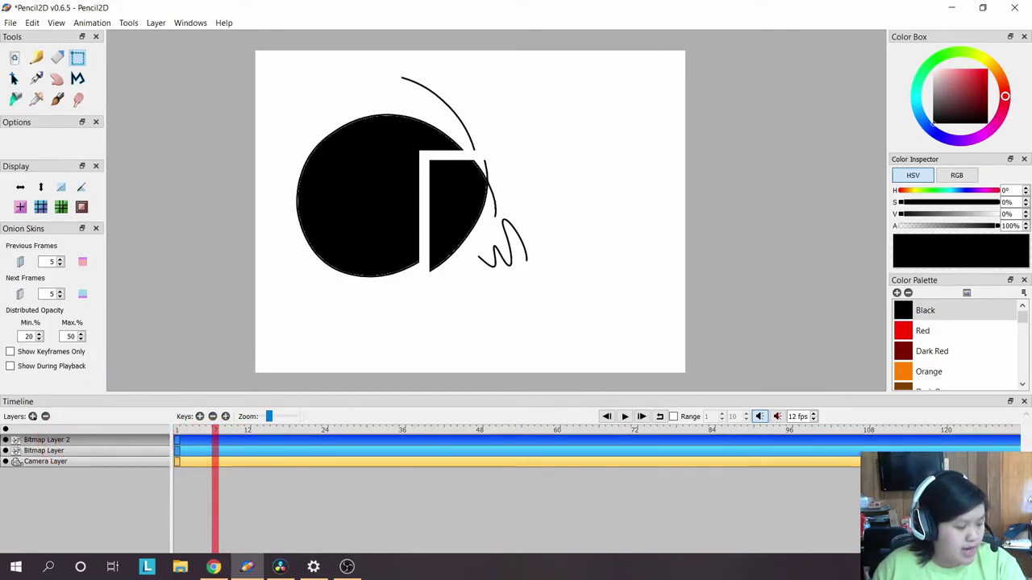
{"action": "left_click", "coordinate": [179, 431]}
{"action": "left_click", "coordinate": [175, 432]}
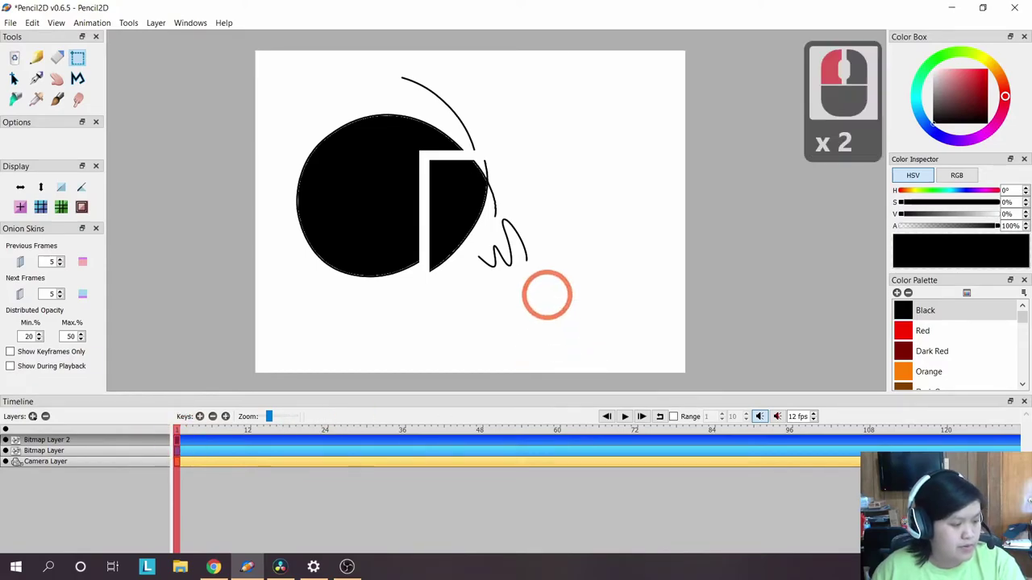
With the Pencil in pure red at width 17.74, scribble diagonal strokes over the filled loop on Bitmap Layer 2.
{"action": "left_click", "coordinate": [36, 57]}
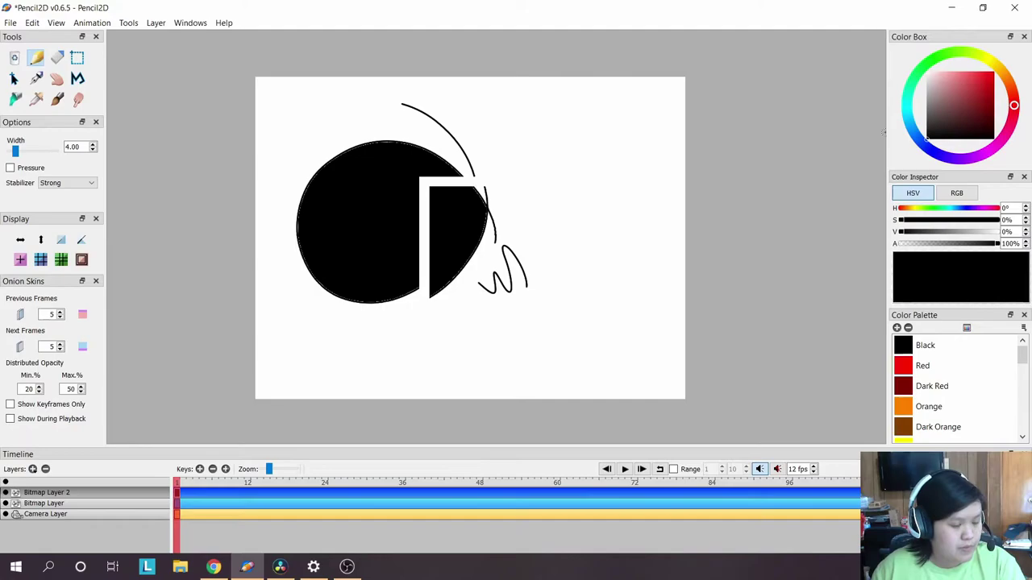
{"action": "left_click_drag", "start_coordinate": [945, 103], "coordinate": [1005, 53]}
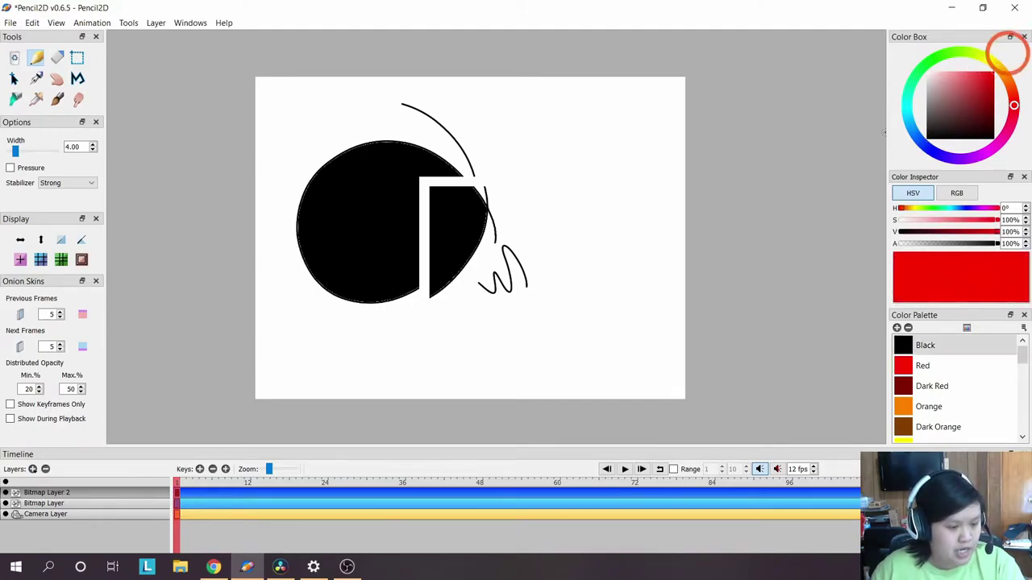
{"action": "scroll", "coordinate": [680, 173], "scroll_direction": "down", "scroll_amount": 2}
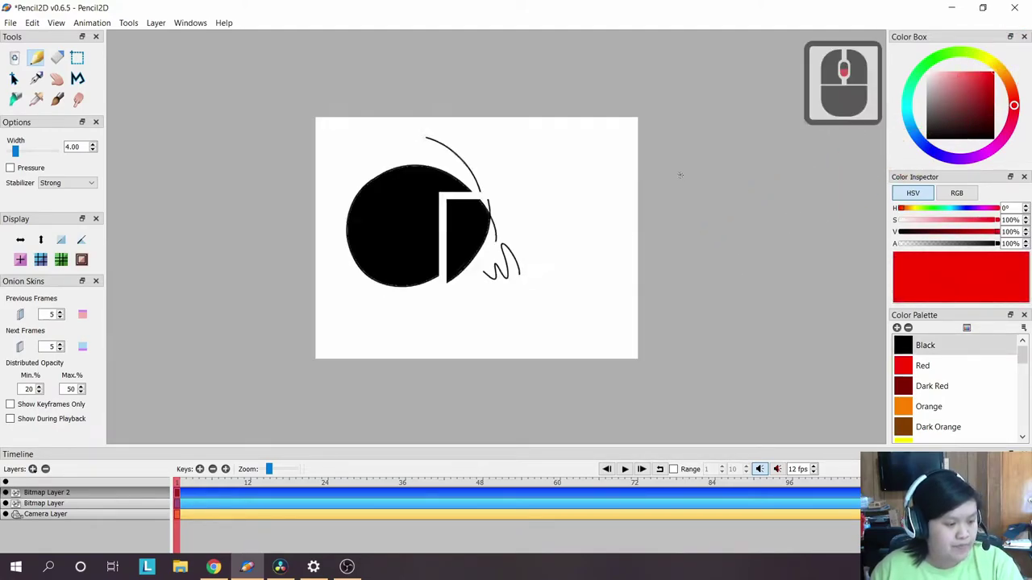
{"action": "scroll", "coordinate": [653, 182], "scroll_direction": "up", "scroll_amount": 2}
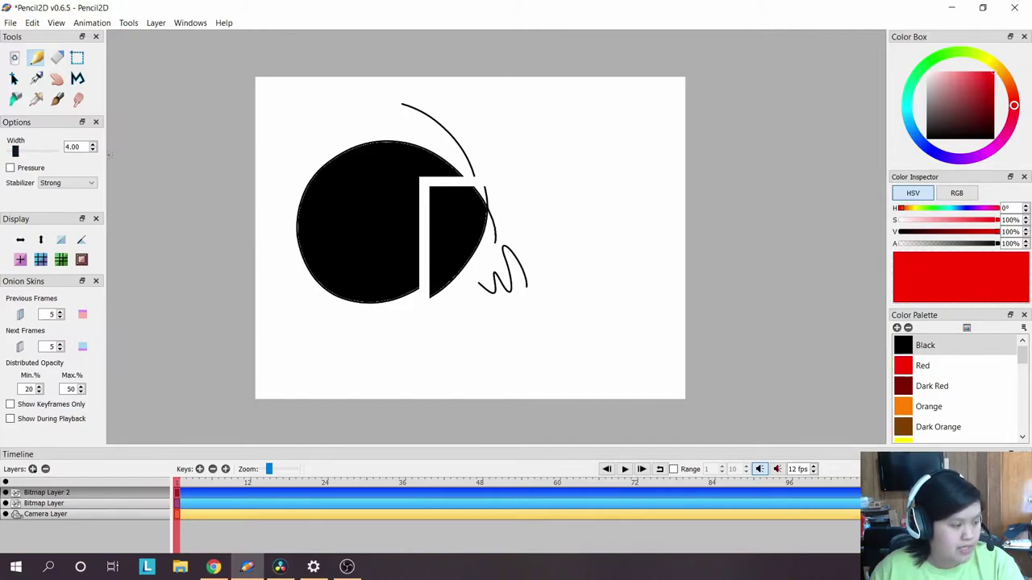
{"action": "left_click_drag", "start_coordinate": [15, 151], "coordinate": [23, 151]}
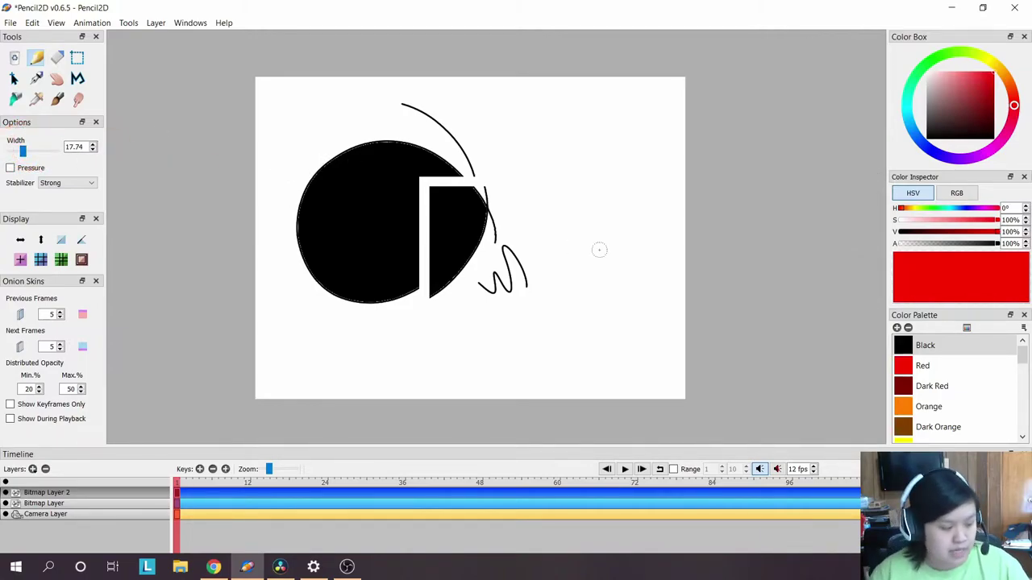
{"action": "mouse_move", "coordinate": [279, 132]}
{"action": "left_mouse_down"}
{"action": "mouse_move", "coordinate": [394, 196]}
{"action": "mouse_move", "coordinate": [505, 286]}
{"action": "mouse_move", "coordinate": [587, 314]}
{"action": "left_mouse_up"}
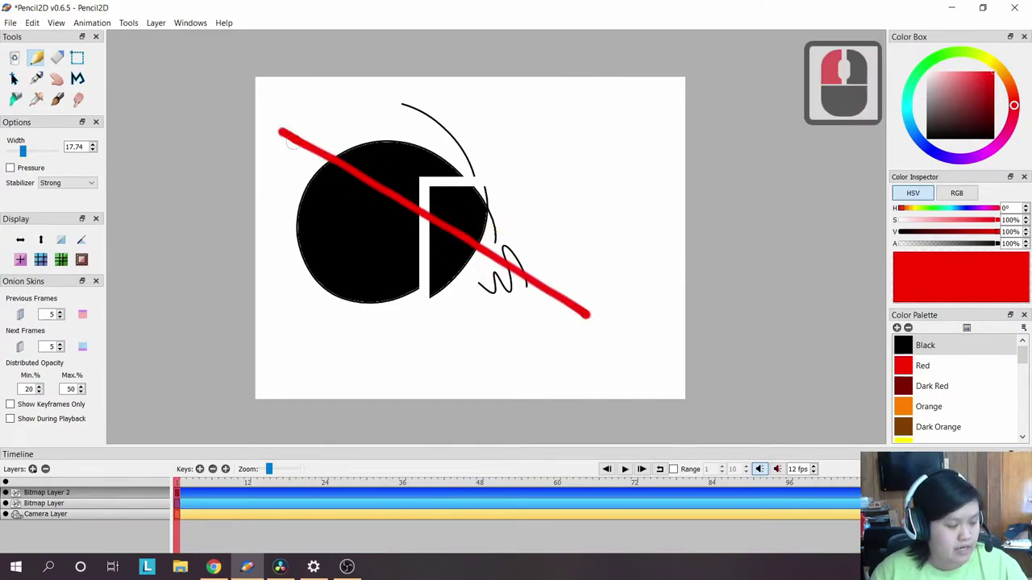
{"action": "mouse_move", "coordinate": [291, 140]}
{"action": "left_mouse_down"}
{"action": "mouse_move", "coordinate": [502, 277]}
{"action": "mouse_move", "coordinate": [308, 171]}
{"action": "mouse_move", "coordinate": [463, 272]}
{"action": "mouse_move", "coordinate": [294, 176]}
{"action": "mouse_move", "coordinate": [465, 277]}
{"action": "mouse_move", "coordinate": [291, 187]}
{"action": "mouse_move", "coordinate": [469, 294]}
{"action": "mouse_move", "coordinate": [284, 216]}
{"action": "mouse_move", "coordinate": [313, 237]}
{"action": "mouse_move", "coordinate": [345, 240]}
{"action": "left_mouse_up"}
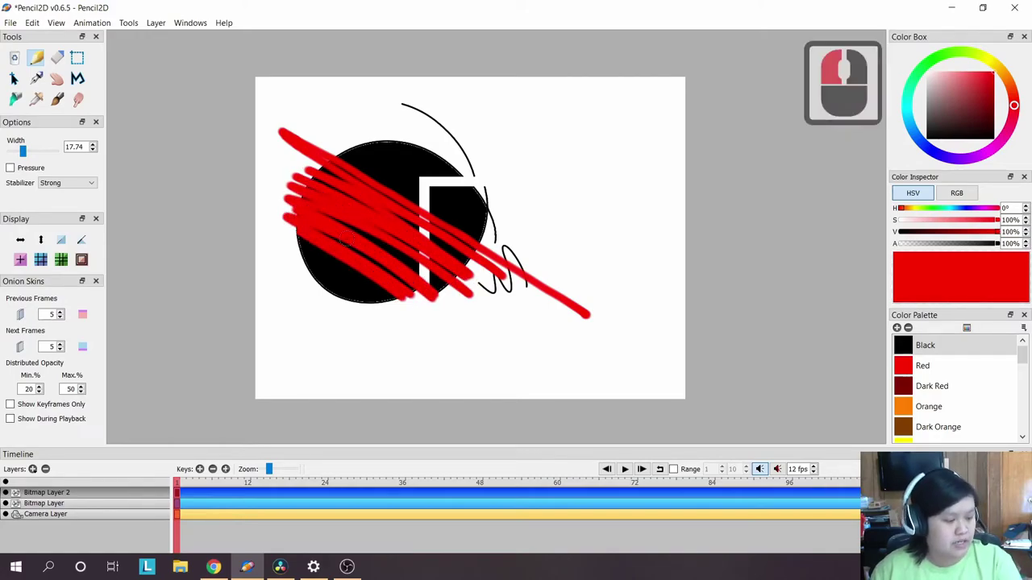
Move Bitmap Layer 2 beneath Bitmap Layer in the layer stack and make it the active layer.
{"action": "left_click_drag", "start_coordinate": [337, 441], "coordinate": [339, 425]}
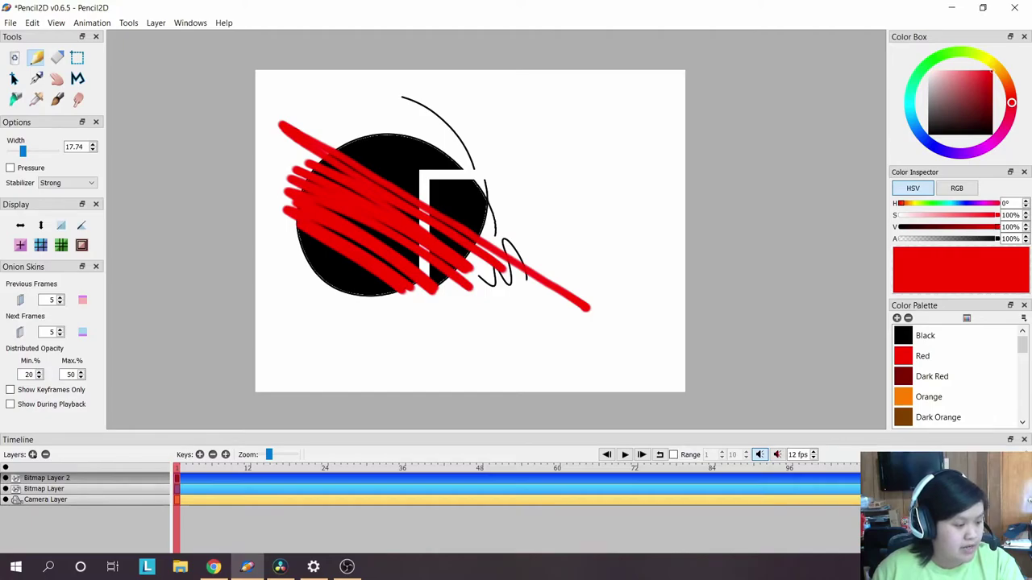
{"action": "left_click_drag", "start_coordinate": [6, 479], "coordinate": [6, 494]}
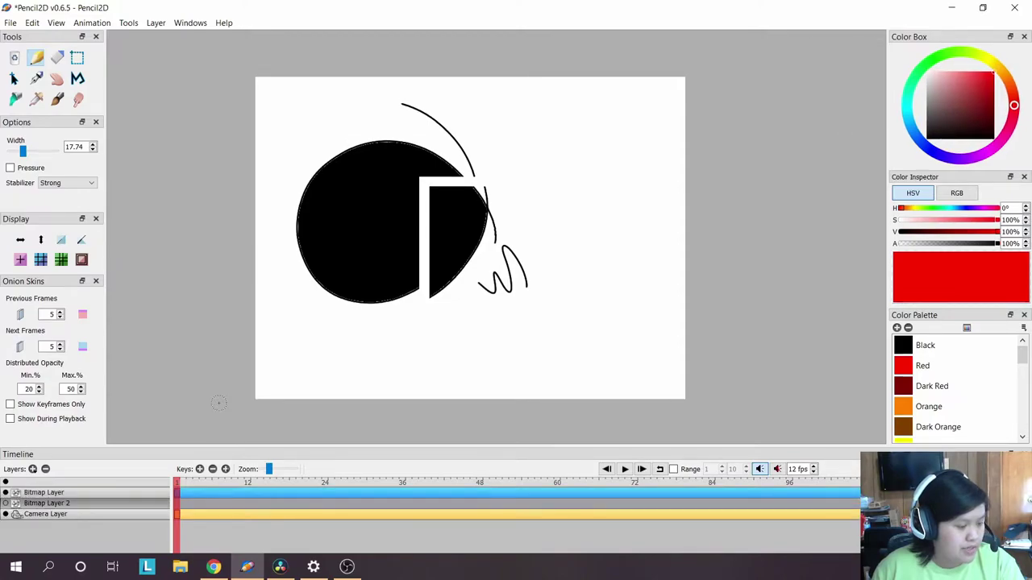
{"action": "left_click", "coordinate": [56, 513]}
{"action": "left_click", "coordinate": [48, 502]}
{"action": "left_click", "coordinate": [45, 494]}
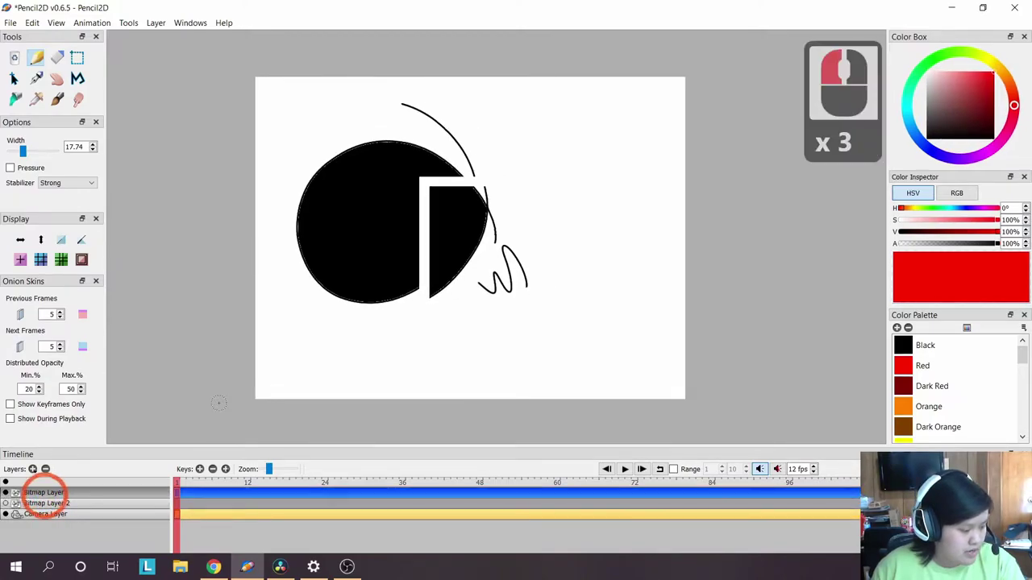
{"action": "left_click", "coordinate": [42, 504]}
{"action": "left_click", "coordinate": [50, 505]}
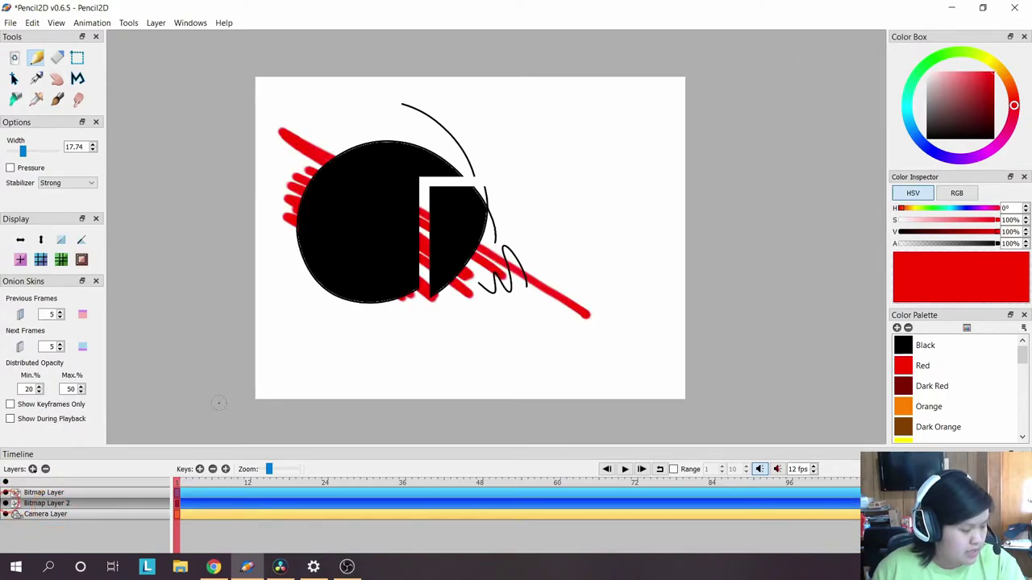
Hide and show Bitmap Layer and Bitmap Layer 2 in turn, leaving both visible.
{"action": "left_click", "coordinate": [6, 493]}
{"action": "left_click", "coordinate": [6, 492]}
{"action": "left_click", "coordinate": [6, 503]}
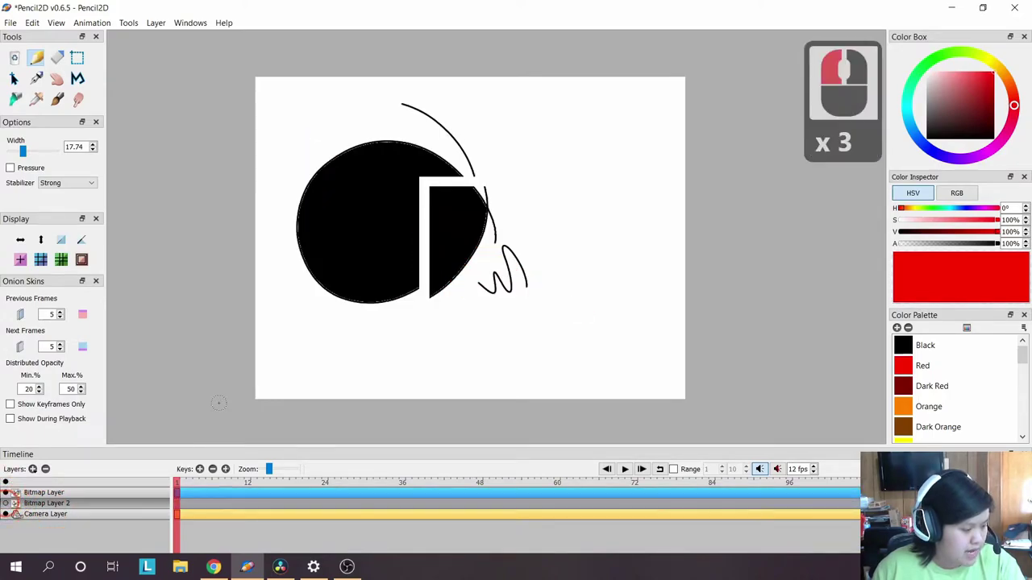
{"action": "double_click", "coordinate": [6, 504]}
{"action": "left_click", "coordinate": [541, 291]}
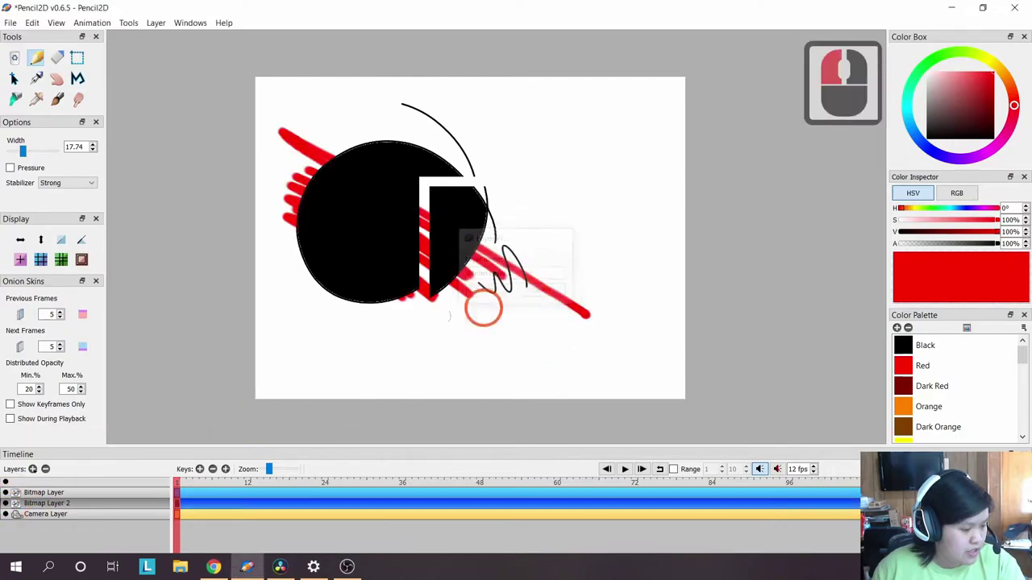
Switch the active layer back and forth between Bitmap Layer 2 and Bitmap Layer, ending on Bitmap Layer.
{"action": "double_click", "coordinate": [71, 503]}
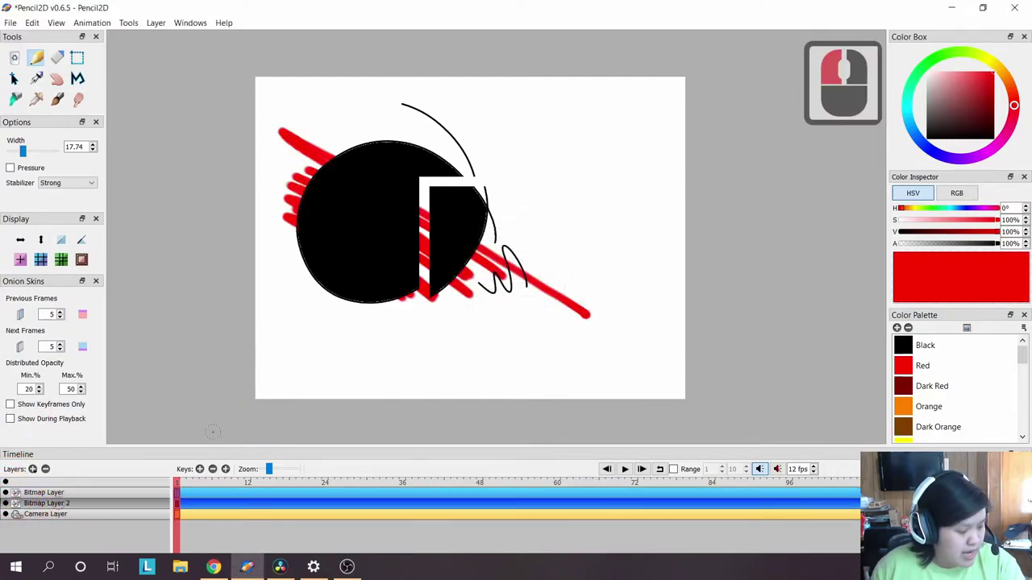
{"action": "left_click", "coordinate": [58, 503]}
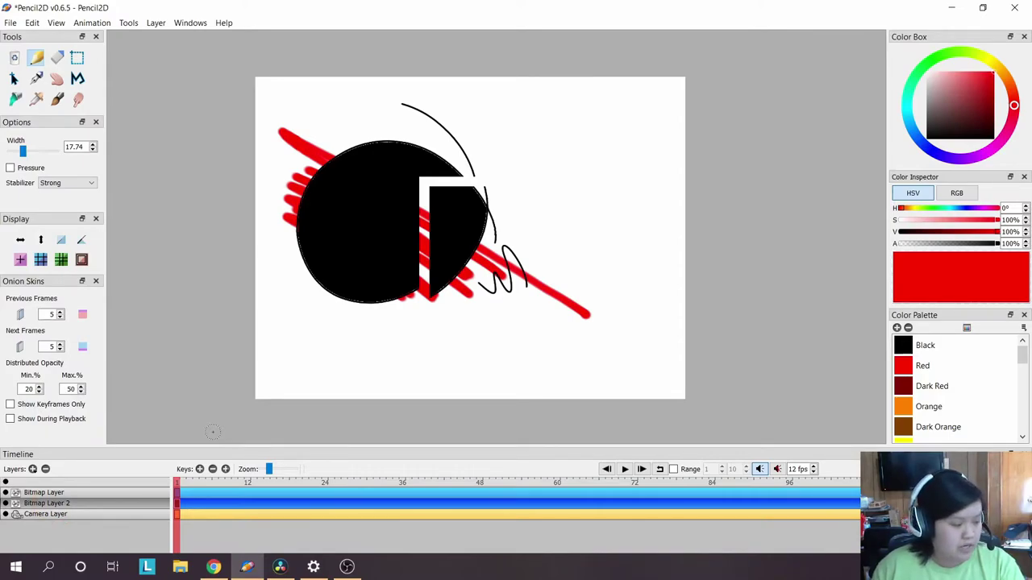
{"action": "left_click", "coordinate": [56, 492]}
{"action": "left_click", "coordinate": [78, 502]}
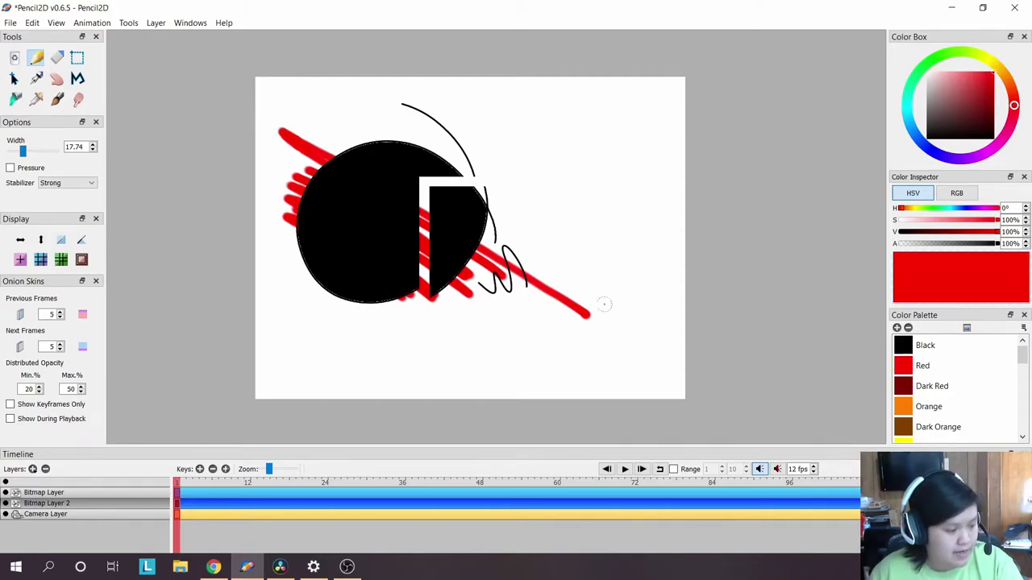
{"action": "left_click", "coordinate": [71, 492]}
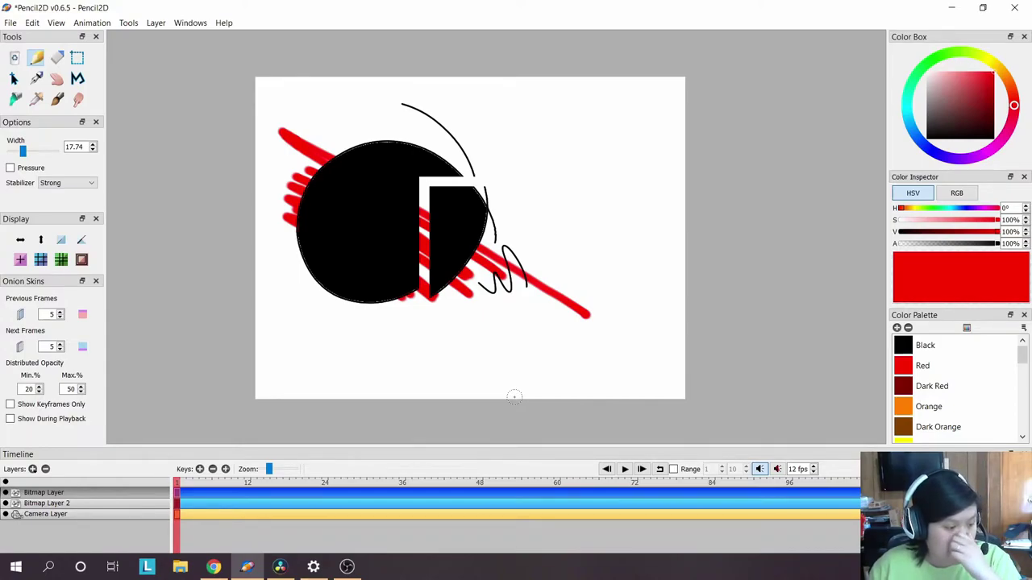
{"action": "double_click", "coordinate": [65, 495]}
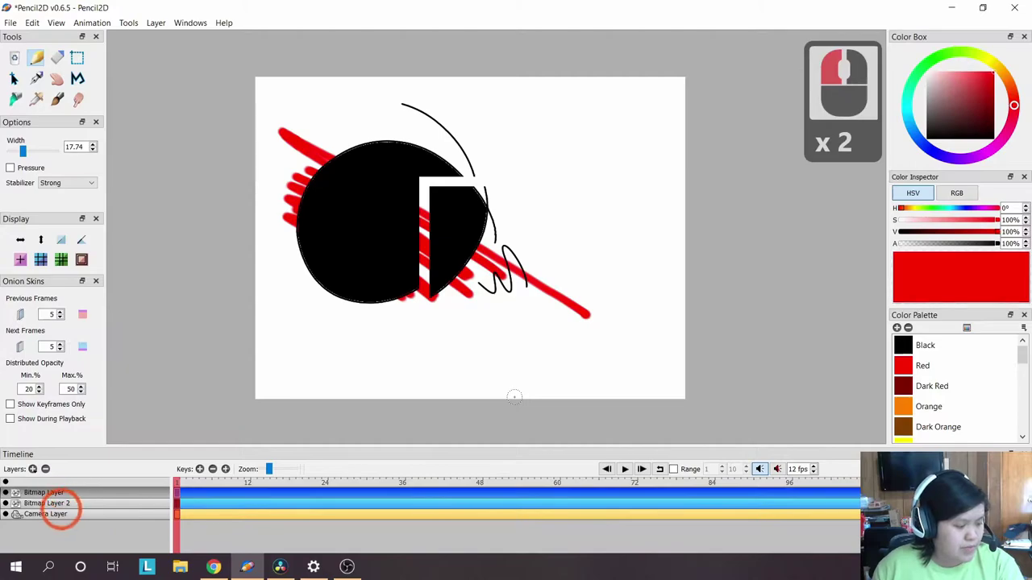
{"action": "left_click", "coordinate": [113, 494]}
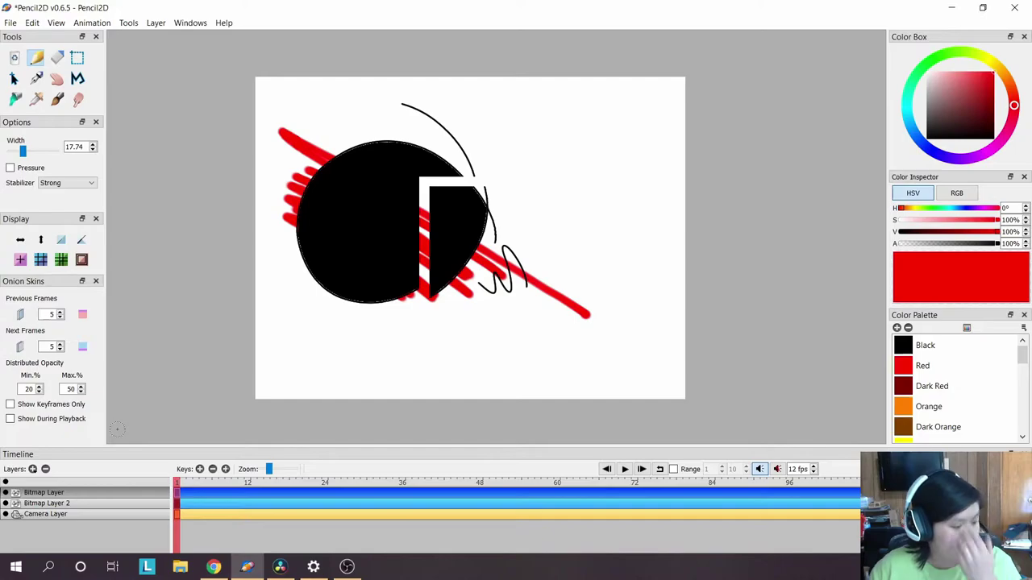
Move the playhead to frame 7 and select the frame 1 keyframe on Bitmap Layer.
{"action": "left_click_drag", "start_coordinate": [194, 482], "coordinate": [215, 482]}
{"action": "left_click", "coordinate": [172, 492]}
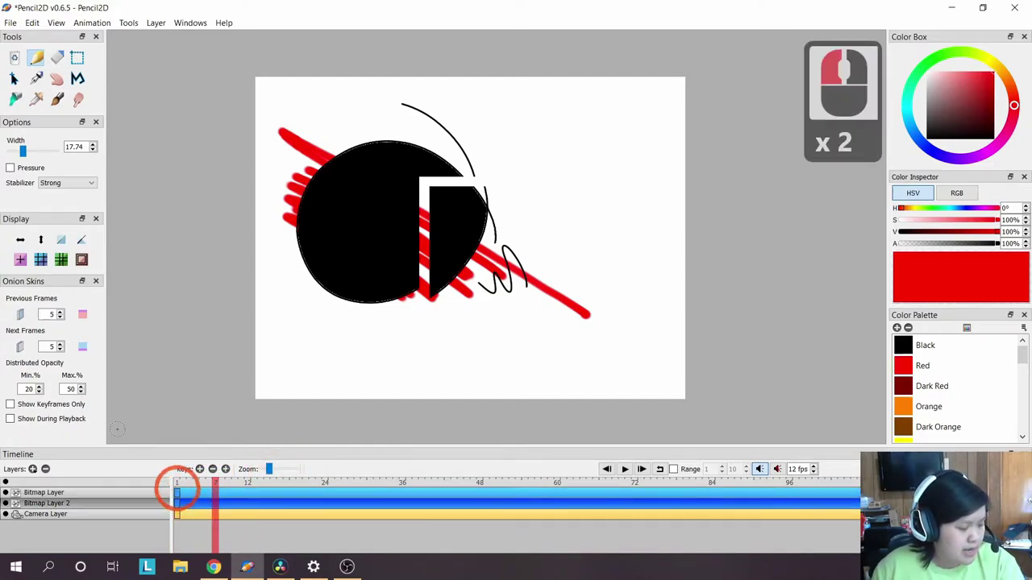
{"action": "left_click", "coordinate": [173, 494]}
{"action": "left_click", "coordinate": [129, 502]}
{"action": "left_click", "coordinate": [104, 492]}
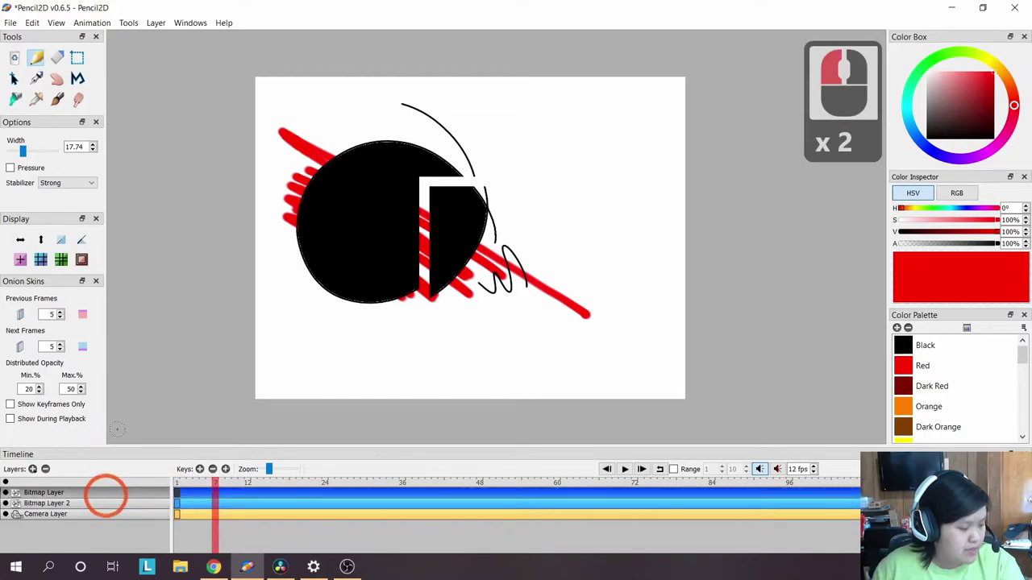
Delete Bitmap Layer 2 from the project and return the playhead to frame 1.
{"action": "left_click", "coordinate": [83, 503]}
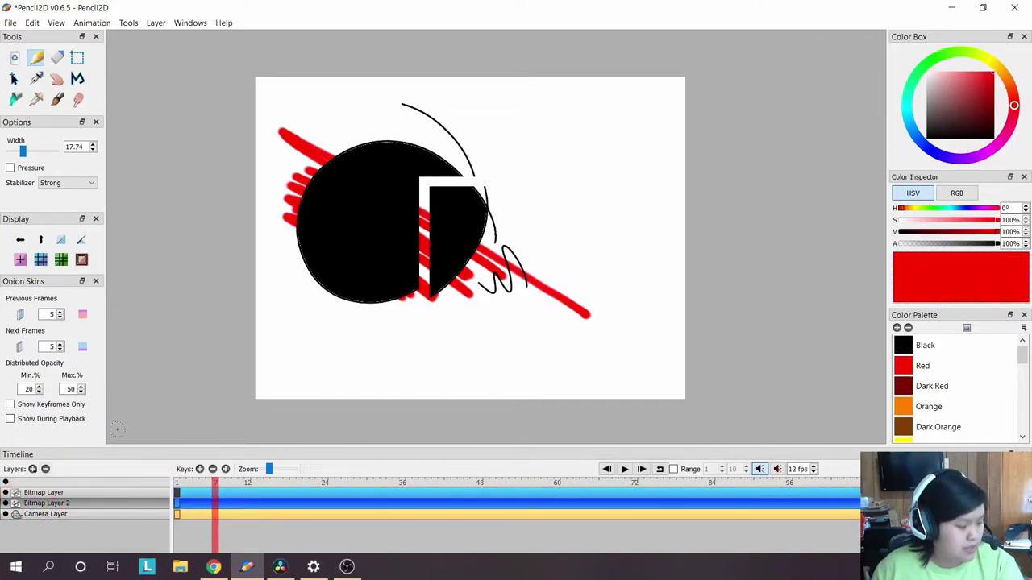
{"action": "left_click", "coordinate": [45, 469]}
{"action": "left_click", "coordinate": [550, 316]}
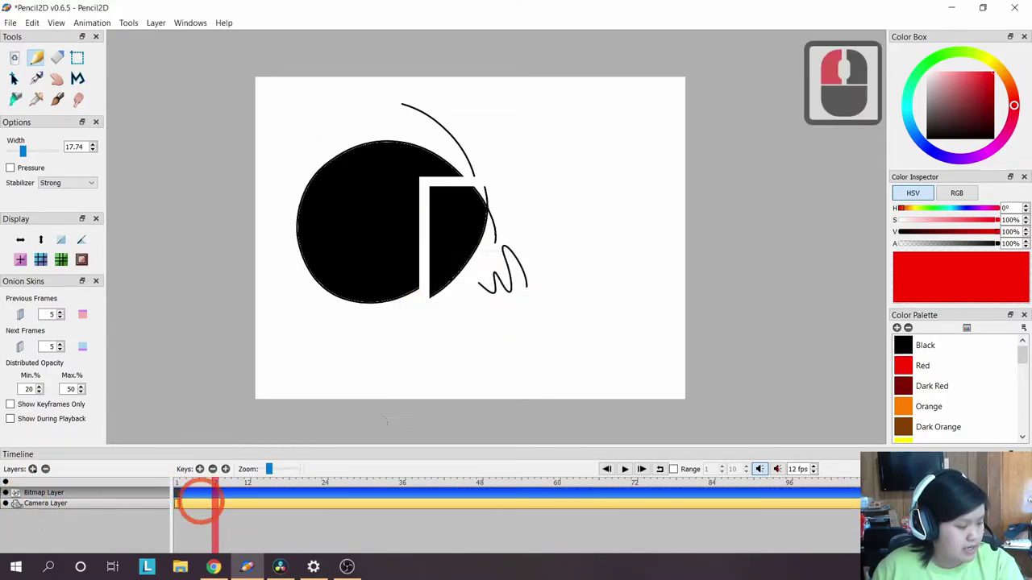
{"action": "left_click", "coordinate": [172, 498]}
{"action": "left_click_drag", "start_coordinate": [213, 482], "coordinate": [174, 487]}
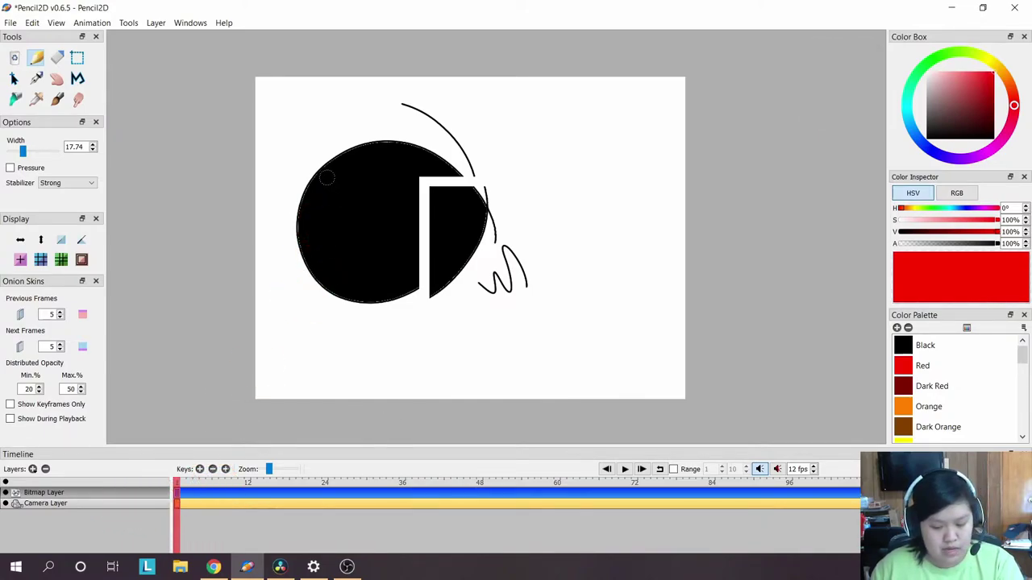
Select the whole drawing on Bitmap Layer, shift it slightly and try to delete it.
{"action": "key", "text": "v"}
{"action": "left_click_drag", "start_coordinate": [274, 89], "coordinate": [587, 363]}
{"action": "mouse_move", "coordinate": [517, 198]}
{"action": "left_mouse_down"}
{"action": "mouse_move", "coordinate": [539, 201]}
{"action": "mouse_move", "coordinate": [510, 191]}
{"action": "left_mouse_up"}
{"action": "key", "text": "Delete"}
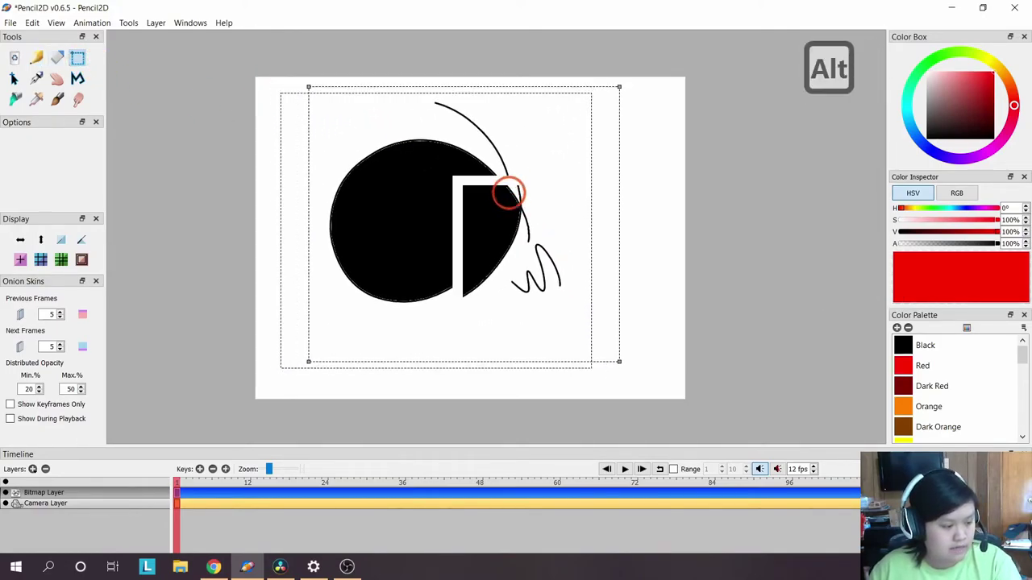
{"action": "left_click", "coordinate": [617, 224]}
Erase the entire drawing on frame 1 of Bitmap Layer using the Eraser at width 98.51.
{"action": "left_click", "coordinate": [56, 57]}
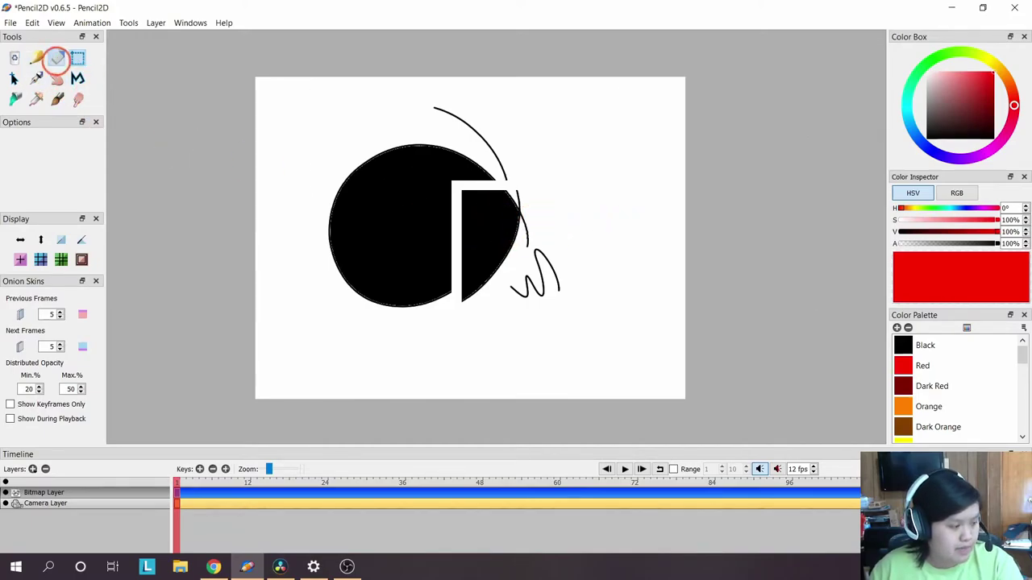
{"action": "mouse_move", "coordinate": [339, 193]}
{"action": "left_mouse_down"}
{"action": "mouse_move", "coordinate": [379, 179]}
{"action": "mouse_move", "coordinate": [330, 240]}
{"action": "mouse_move", "coordinate": [435, 161]}
{"action": "mouse_move", "coordinate": [471, 147]}
{"action": "mouse_move", "coordinate": [460, 233]}
{"action": "mouse_move", "coordinate": [380, 295]}
{"action": "mouse_move", "coordinate": [340, 239]}
{"action": "mouse_move", "coordinate": [416, 366]}
{"action": "mouse_move", "coordinate": [454, 339]}
{"action": "mouse_move", "coordinate": [500, 245]}
{"action": "mouse_move", "coordinate": [378, 406]}
{"action": "left_mouse_up"}
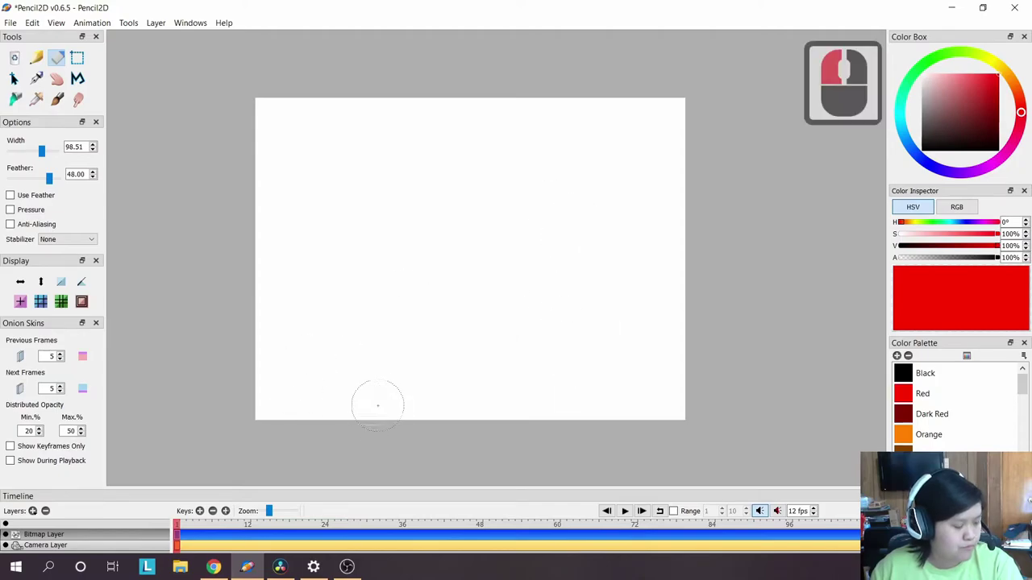
{"action": "left_click", "coordinate": [336, 449]}
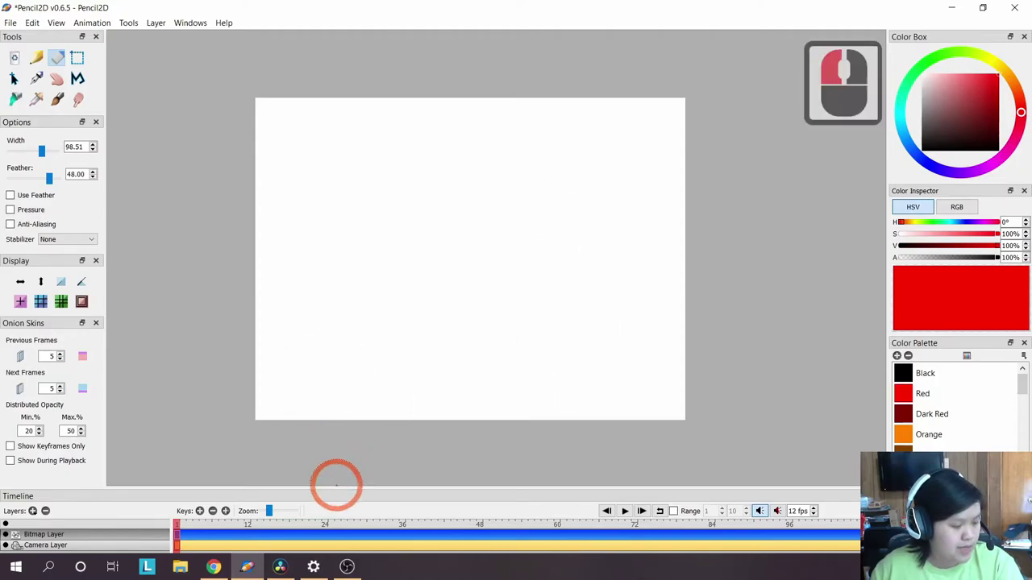
{"action": "double_click", "coordinate": [173, 535]}
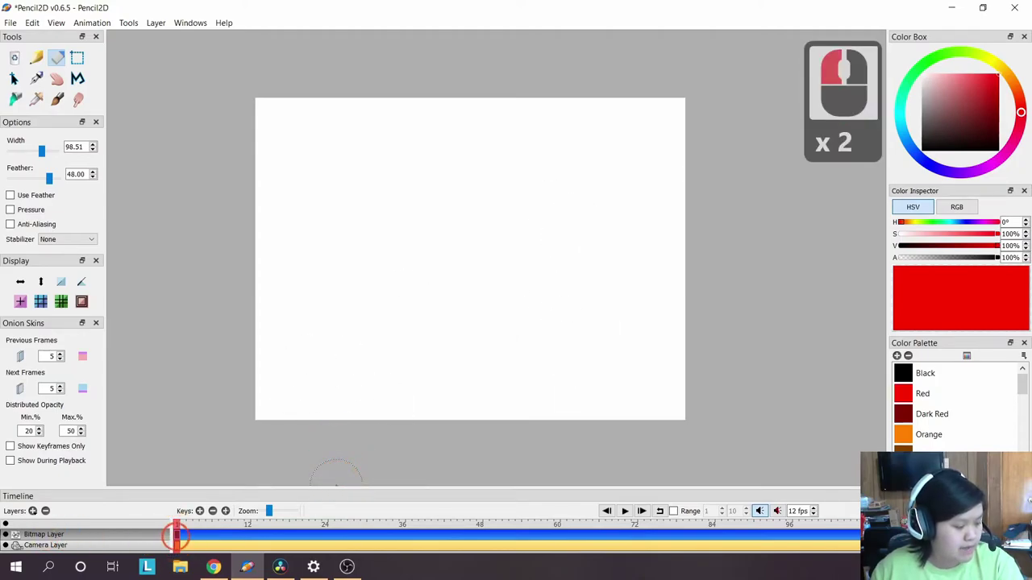
Activate the Pencil tool and reduce its width to 1.72.
{"action": "left_click", "coordinate": [36, 57]}
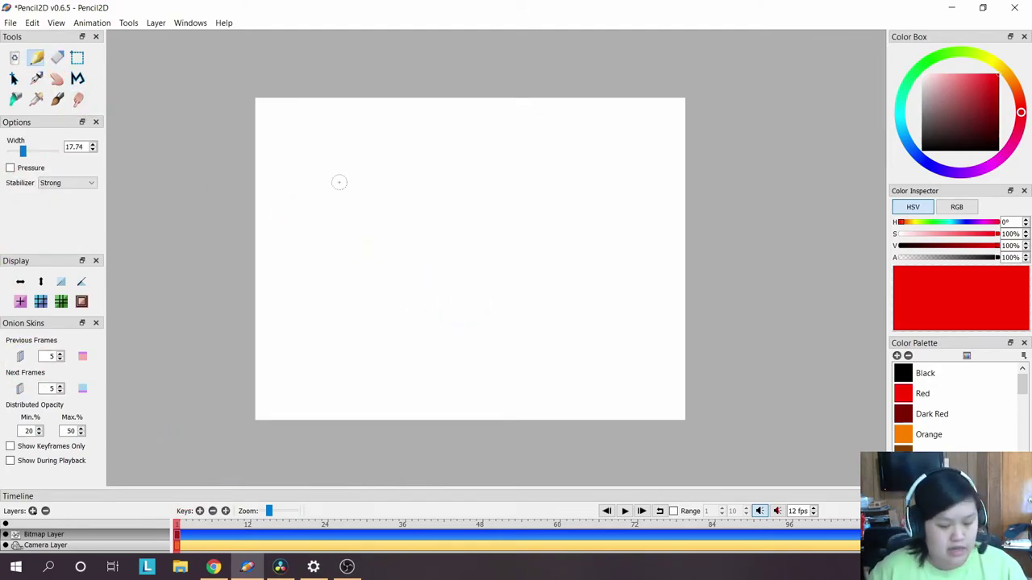
{"action": "left_click", "coordinate": [17, 150]}
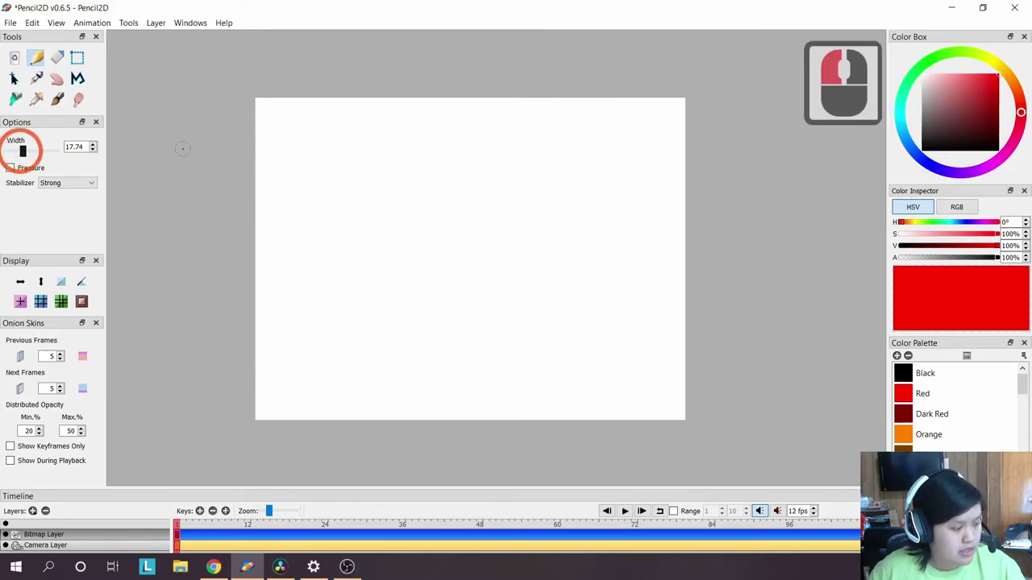
{"action": "left_click", "coordinate": [16, 150]}
{"action": "left_click", "coordinate": [16, 150]}
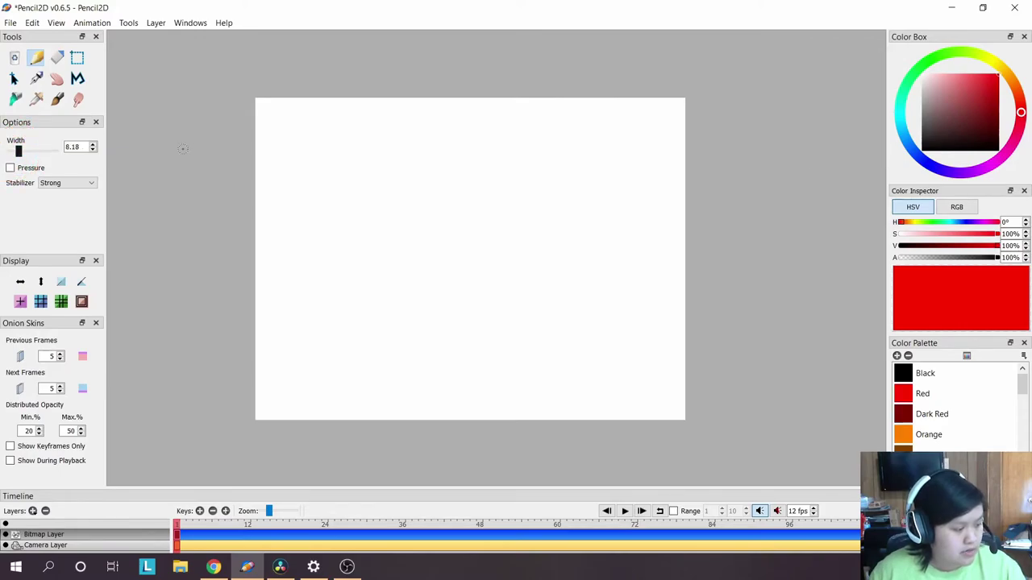
{"action": "left_click", "coordinate": [12, 150]}
Draw a thin freehand red loop in the upper-left part of the canvas and undo it.
{"action": "mouse_move", "coordinate": [371, 189]}
{"action": "left_mouse_down"}
{"action": "mouse_move", "coordinate": [319, 217]}
{"action": "mouse_move", "coordinate": [360, 172]}
{"action": "left_mouse_up"}
{"action": "left_click", "coordinate": [331, 260]}
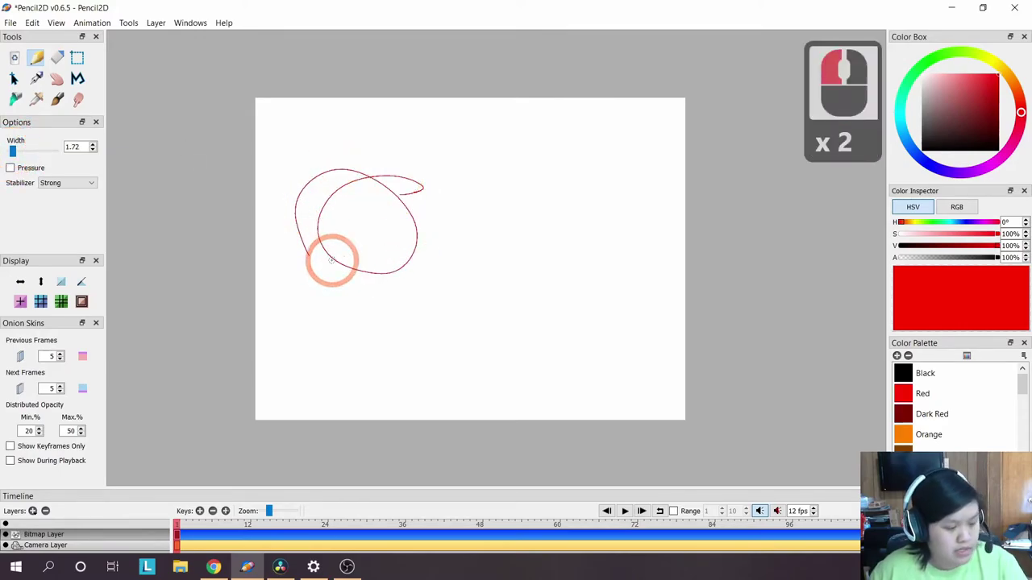
{"action": "key", "text": "ctrl+z"}
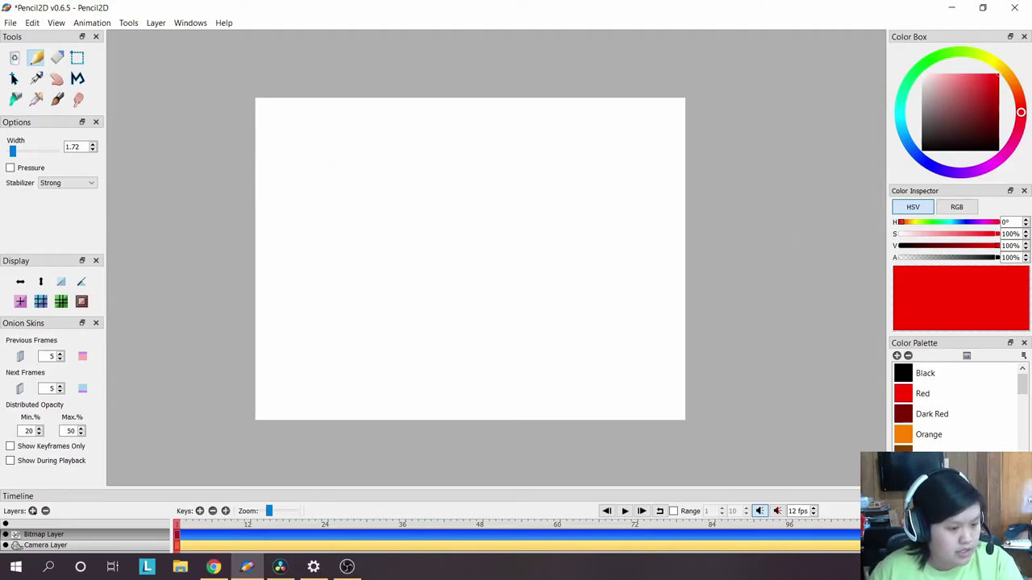
With the Pencil in black at width 5.48, draw a small circle near the canvas's left edge on frame 1.
{"action": "left_click", "coordinate": [925, 374]}
{"action": "left_click", "coordinate": [402, 183]}
{"action": "left_click_drag", "start_coordinate": [13, 152], "coordinate": [17, 152]}
{"action": "mouse_move", "coordinate": [405, 256]}
{"action": "left_mouse_down"}
{"action": "mouse_move", "coordinate": [372, 314]}
{"action": "mouse_move", "coordinate": [338, 232]}
{"action": "left_mouse_up"}
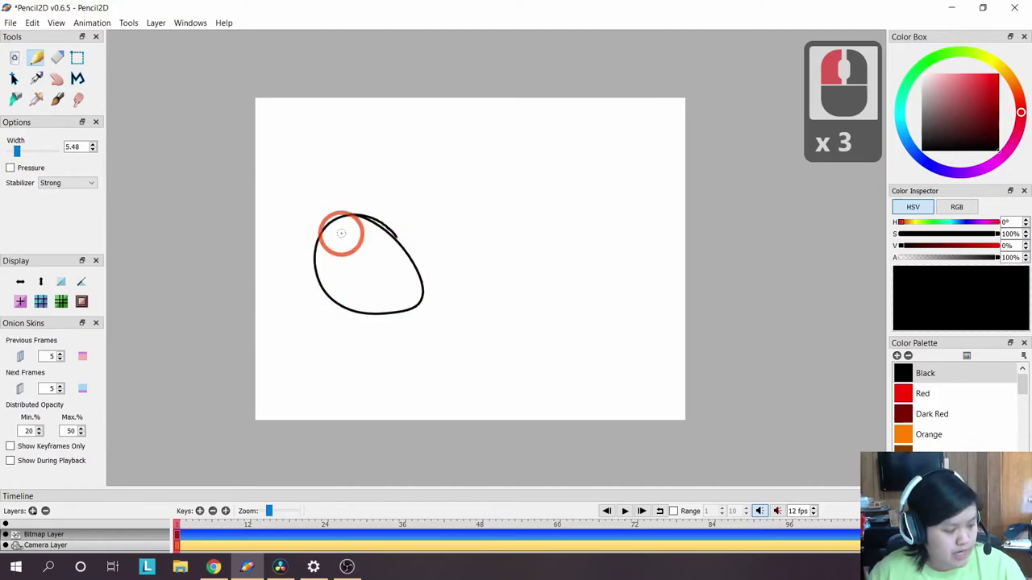
{"action": "key", "text": "ctrl+z"}
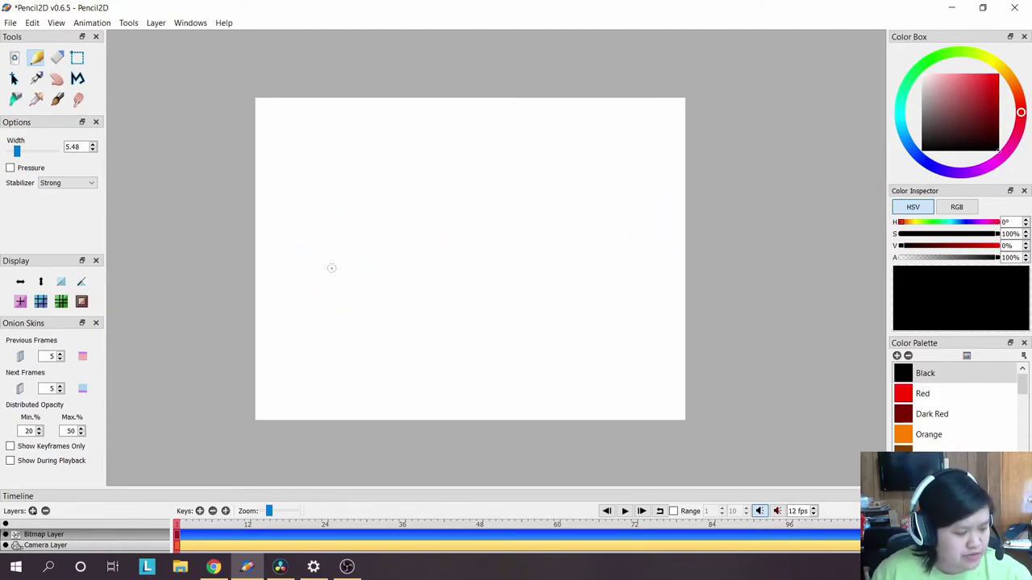
{"action": "mouse_move", "coordinate": [321, 219]}
{"action": "left_mouse_down"}
{"action": "mouse_move", "coordinate": [288, 239]}
{"action": "mouse_move", "coordinate": [329, 231]}
{"action": "mouse_move", "coordinate": [319, 217]}
{"action": "mouse_move", "coordinate": [326, 226]}
{"action": "mouse_move", "coordinate": [290, 234]}
{"action": "mouse_move", "coordinate": [310, 254]}
{"action": "left_mouse_up"}
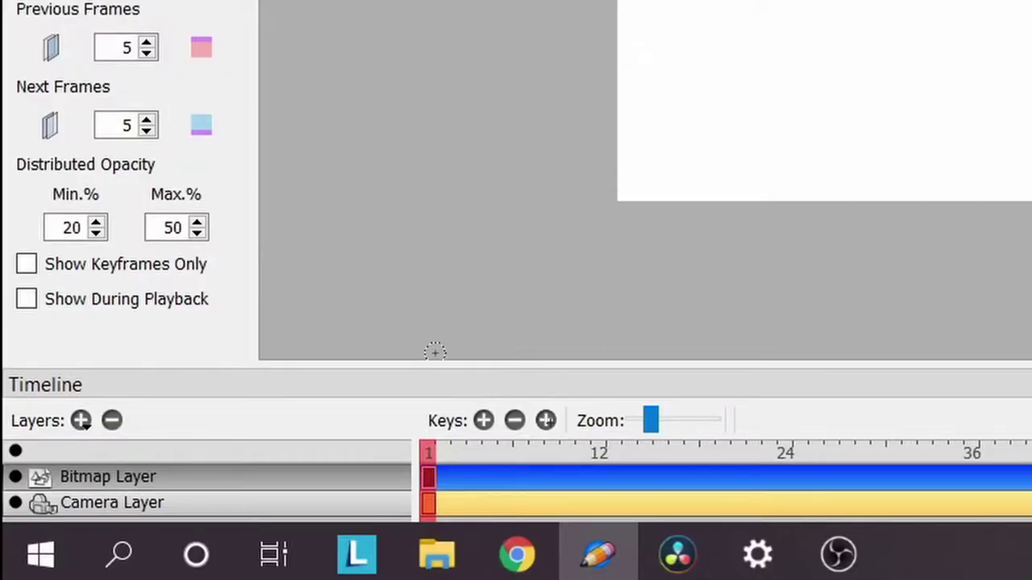
Add a keyframe at frame 2 on Bitmap Layer, compare it with frame 1 and return to frame 2.
{"action": "left_click", "coordinate": [483, 420]}
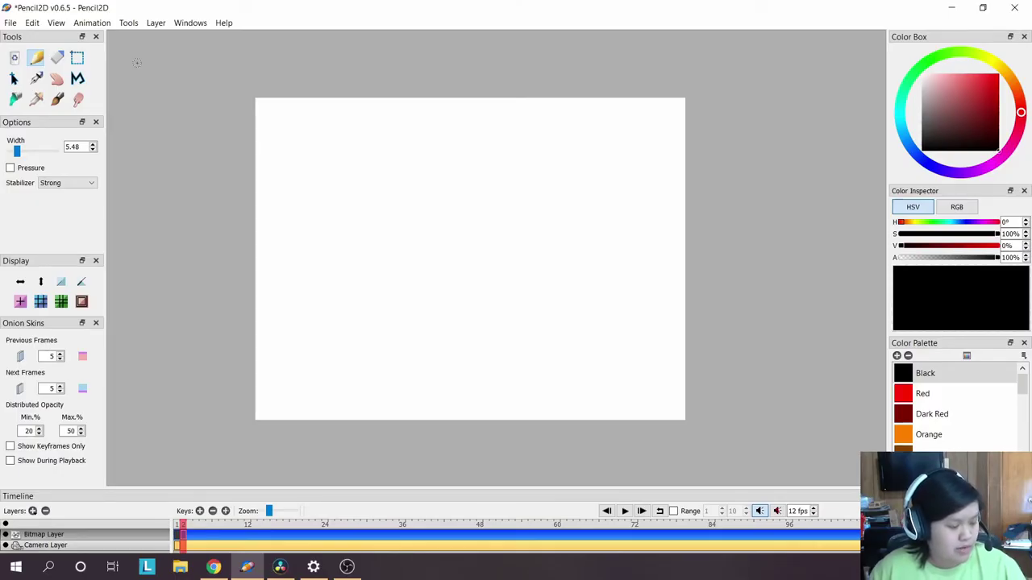
{"action": "left_click", "coordinate": [178, 536]}
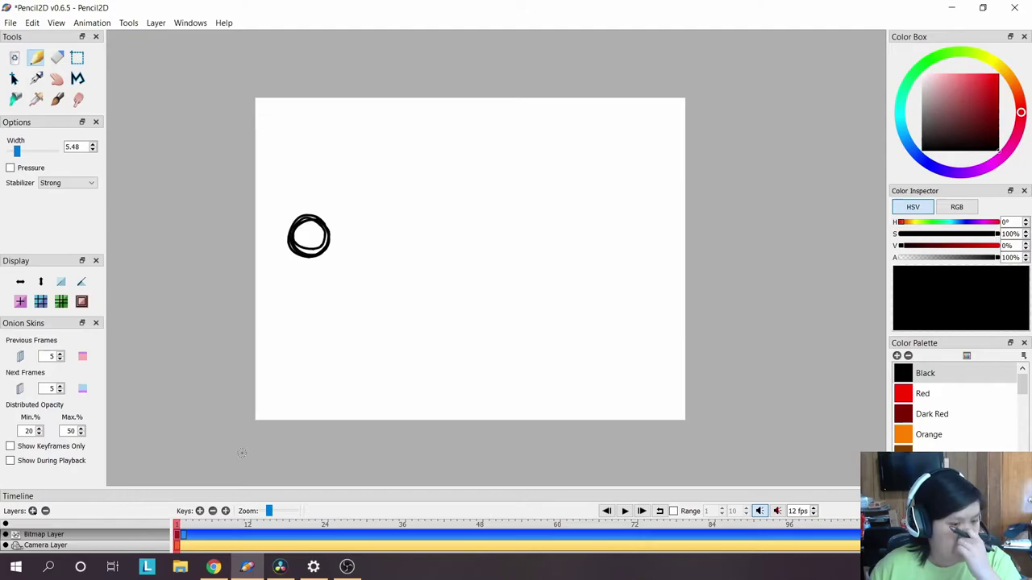
{"action": "left_click", "coordinate": [183, 525]}
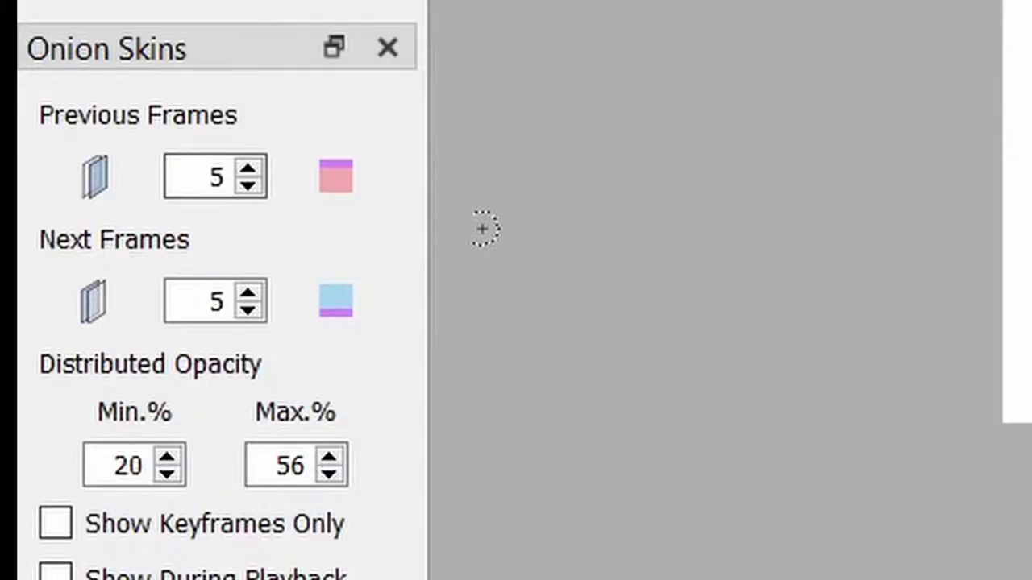
Toggle the onion skins for previous and next frames, leaving both turned on.
{"action": "key", "text": "o"}
{"action": "key", "text": "o"}
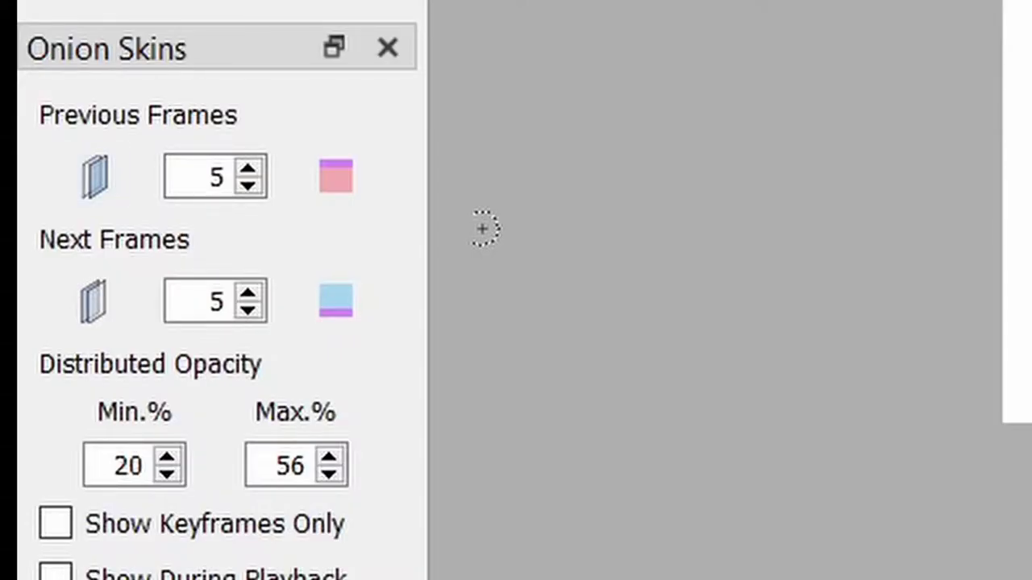
{"action": "key", "text": "alt+o"}
{"action": "key", "text": "alt+o"}
{"action": "key", "text": "o"}
{"action": "key", "text": "alt+o"}
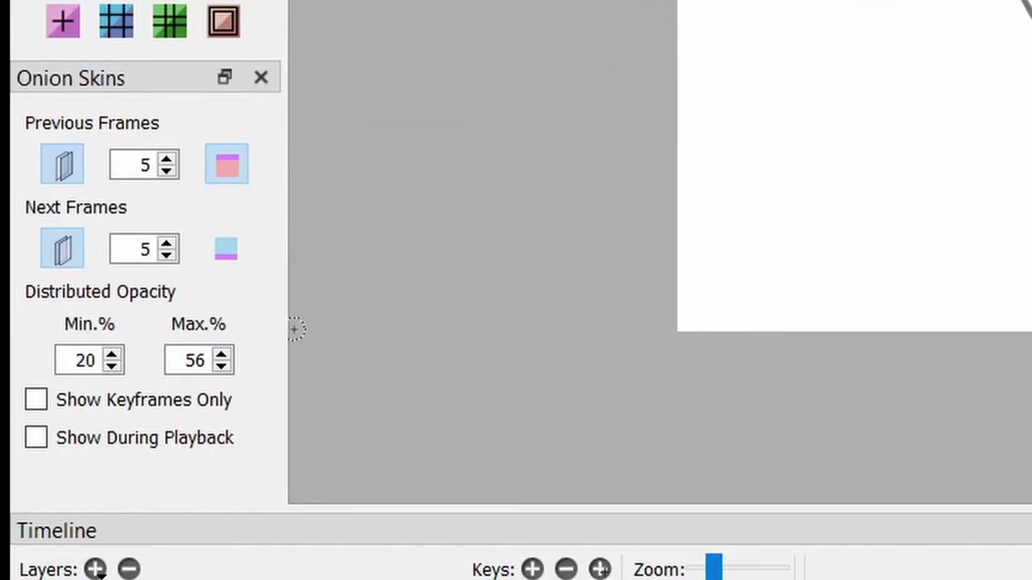
Turn on the blue tint for next-frame onion skins and step between frames 2, 3 and 4 to compare the tints.
{"action": "left_click", "coordinate": [223, 249]}
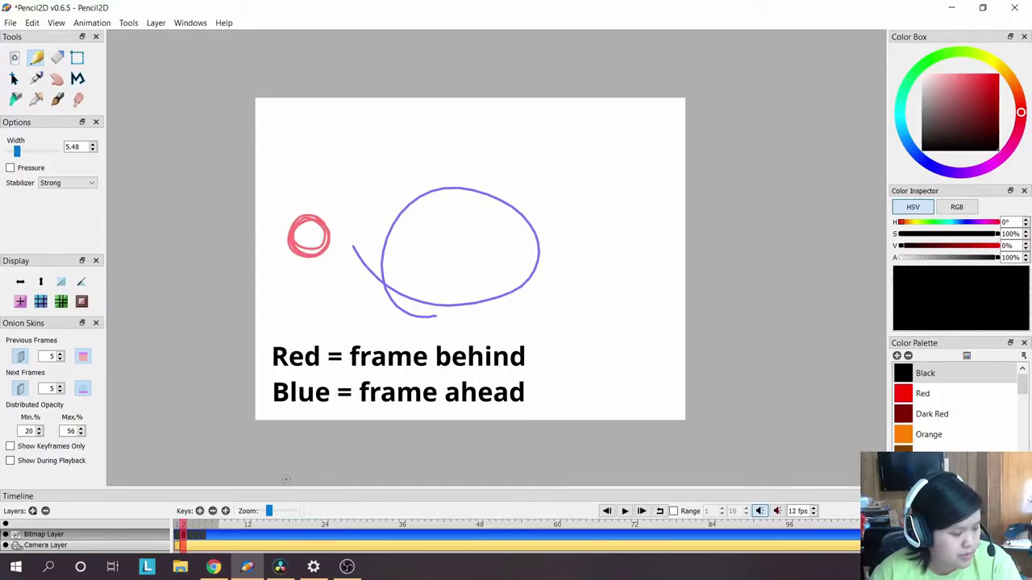
{"action": "left_click", "coordinate": [185, 523]}
{"action": "left_click_drag", "start_coordinate": [185, 522], "coordinate": [184, 525]}
{"action": "key", "text": "period"}
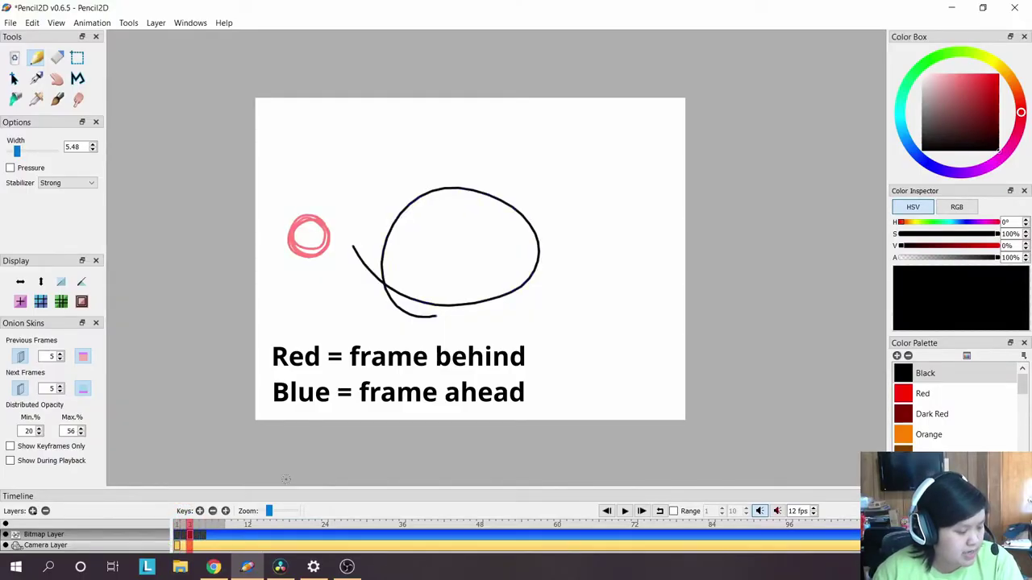
{"action": "key", "text": "comma"}
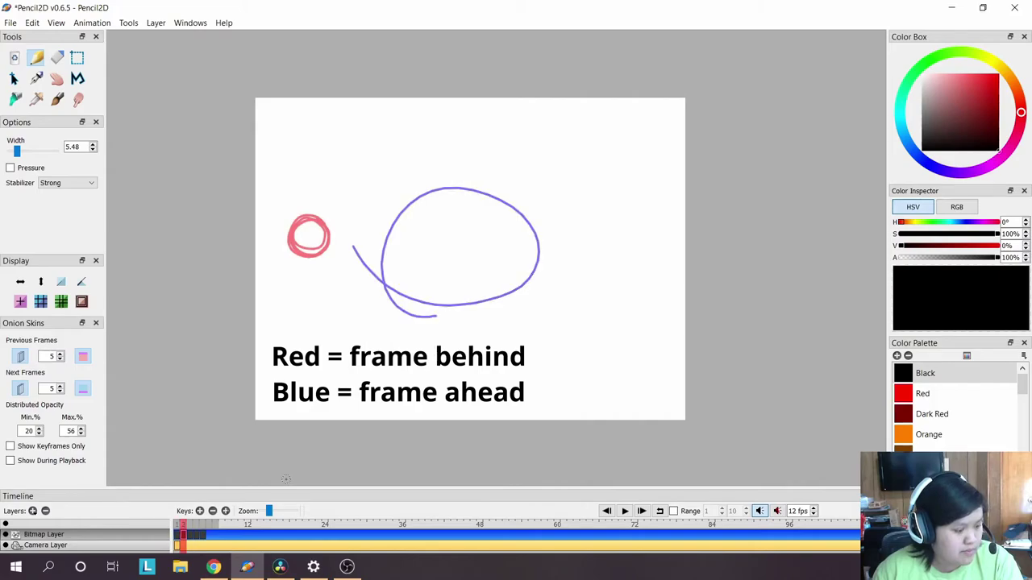
{"action": "key", "text": "period"}
{"action": "key", "text": "comma"}
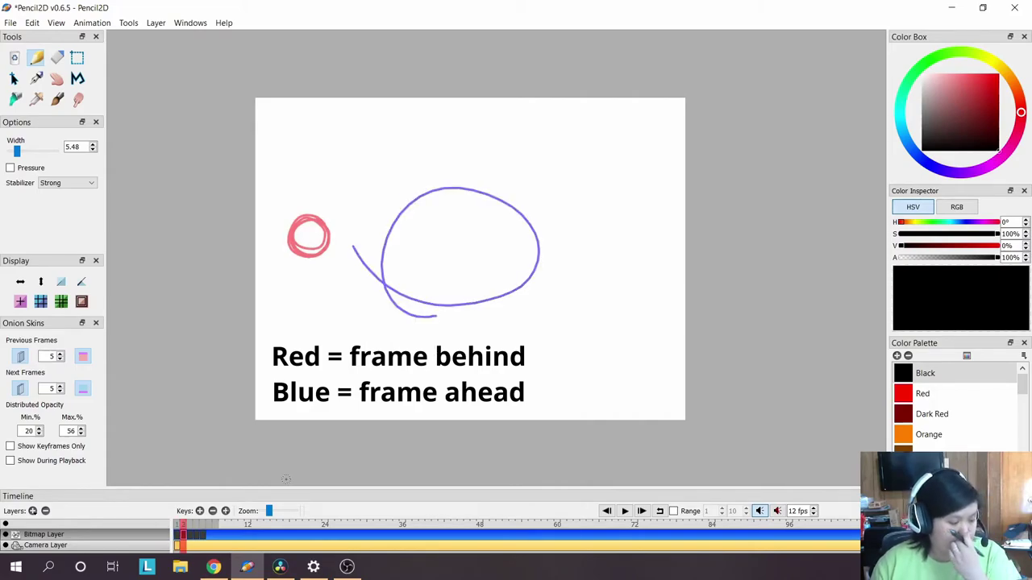
{"action": "key", "text": "period"}
{"action": "key", "text": "period"}
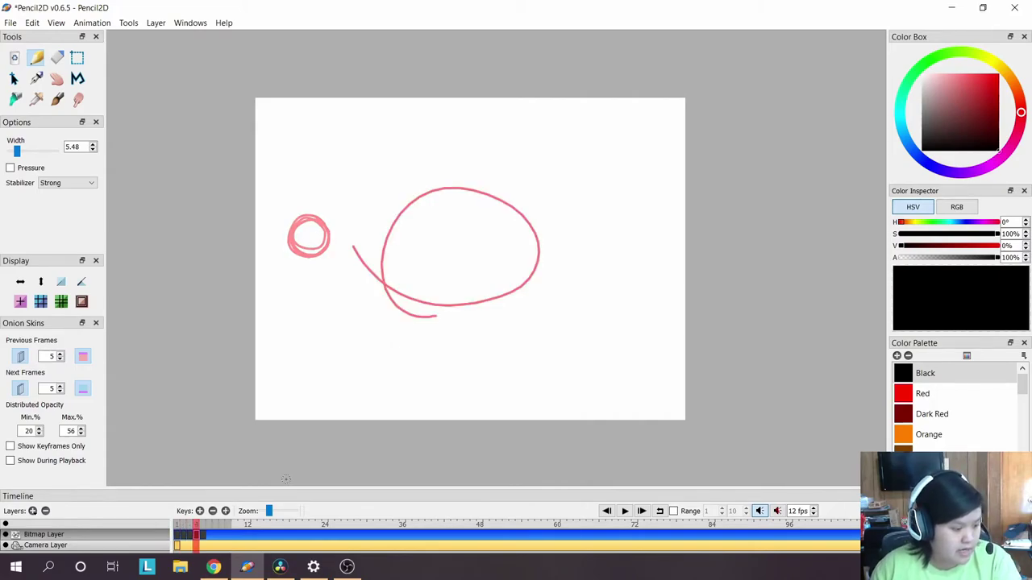
{"action": "key", "text": "comma"}
Erase the large loop on frame 3 with the Eraser at width 98.51 and go to frame 1.
{"action": "left_click", "coordinate": [201, 419]}
{"action": "key", "text": "e"}
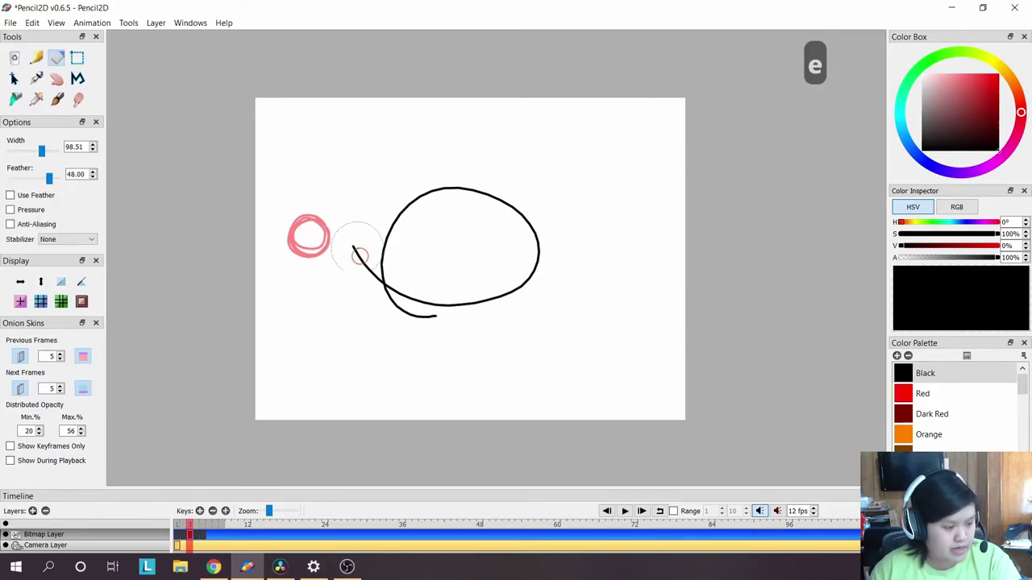
{"action": "mouse_move", "coordinate": [357, 242]}
{"action": "left_mouse_down"}
{"action": "mouse_move", "coordinate": [431, 198]}
{"action": "mouse_move", "coordinate": [511, 215]}
{"action": "mouse_move", "coordinate": [529, 269]}
{"action": "mouse_move", "coordinate": [448, 300]}
{"action": "left_mouse_up"}
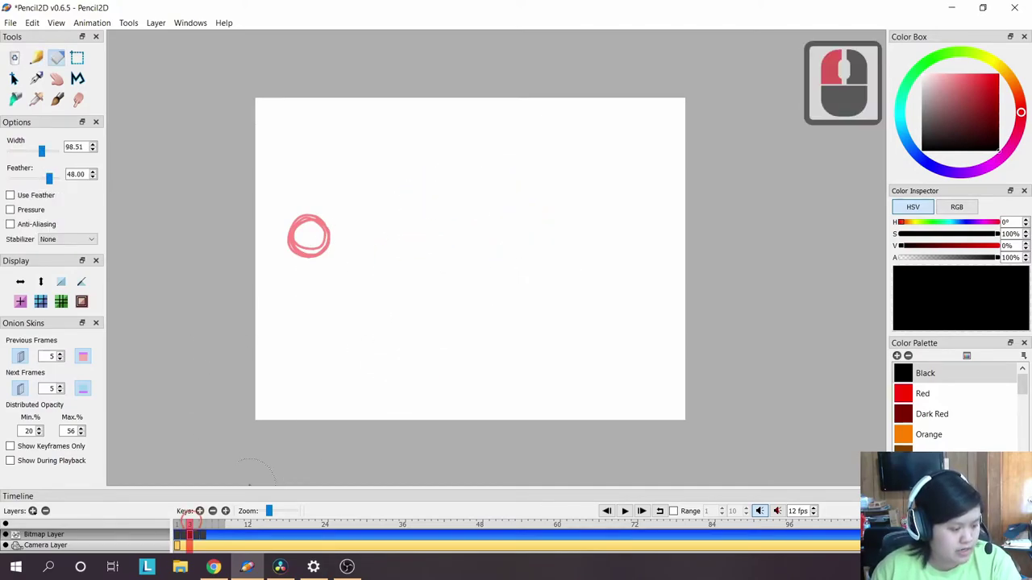
{"action": "left_click", "coordinate": [177, 525]}
{"action": "left_click", "coordinate": [249, 485]}
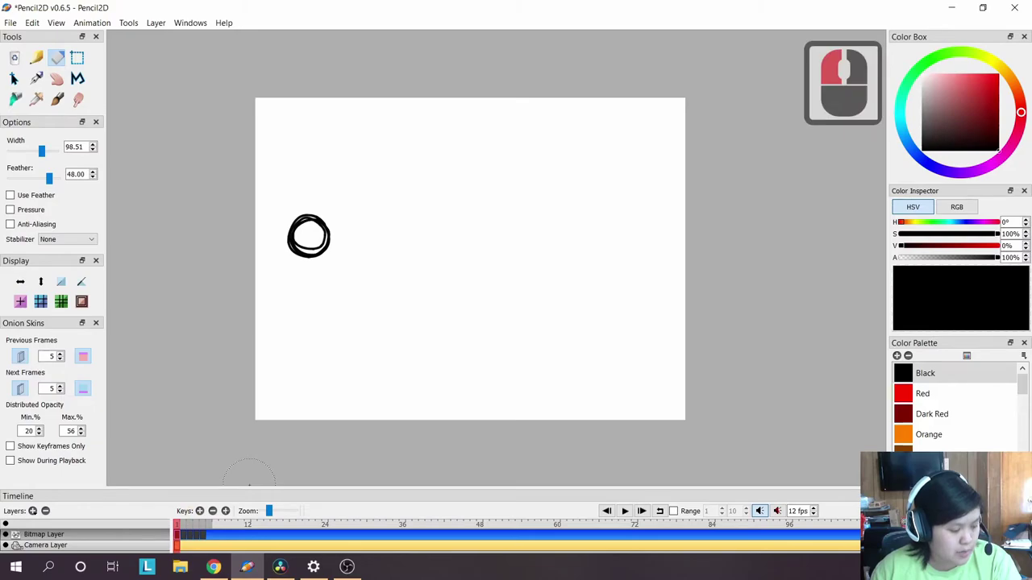
With the Pencil at width 5.48, draw one circle per frame on frames 2 to 7 along a descending curved path, adding keyframes where missing.
{"action": "left_click", "coordinate": [182, 525]}
{"action": "key", "text": "b"}
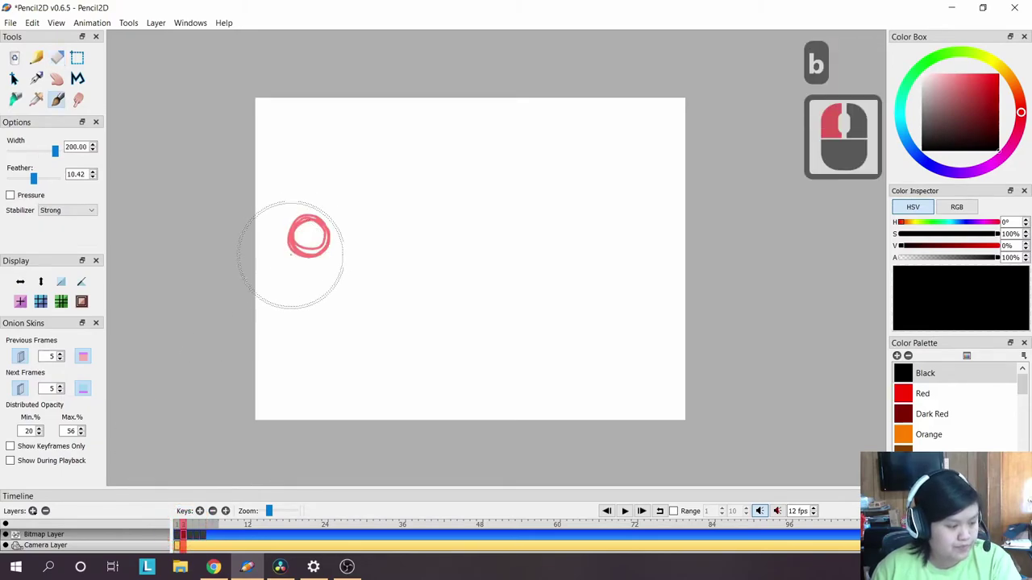
{"action": "key", "text": "n"}
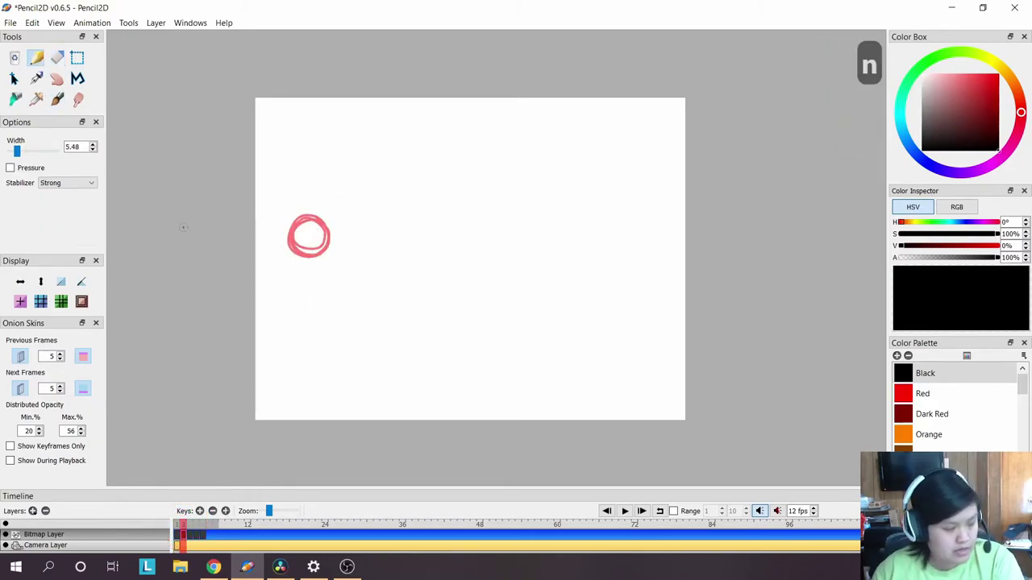
{"action": "mouse_move", "coordinate": [345, 227]}
{"action": "left_mouse_down"}
{"action": "mouse_move", "coordinate": [307, 249]}
{"action": "mouse_move", "coordinate": [345, 246]}
{"action": "mouse_move", "coordinate": [306, 236]}
{"action": "mouse_move", "coordinate": [340, 244]}
{"action": "mouse_move", "coordinate": [315, 239]}
{"action": "mouse_move", "coordinate": [326, 266]}
{"action": "mouse_move", "coordinate": [365, 270]}
{"action": "mouse_move", "coordinate": [333, 302]}
{"action": "mouse_move", "coordinate": [376, 294]}
{"action": "mouse_move", "coordinate": [352, 302]}
{"action": "mouse_move", "coordinate": [354, 348]}
{"action": "mouse_move", "coordinate": [375, 314]}
{"action": "mouse_move", "coordinate": [331, 324]}
{"action": "mouse_move", "coordinate": [349, 337]}
{"action": "mouse_move", "coordinate": [320, 382]}
{"action": "mouse_move", "coordinate": [374, 369]}
{"action": "mouse_move", "coordinate": [342, 340]}
{"action": "mouse_move", "coordinate": [322, 391]}
{"action": "mouse_move", "coordinate": [351, 329]}
{"action": "left_mouse_up"}
{"action": "left_click", "coordinate": [190, 525]}
{"action": "left_click", "coordinate": [196, 525]}
{"action": "key", "text": "."}
{"action": "key", "text": "."}
{"action": "left_click", "coordinate": [200, 511]}
{"action": "mouse_move", "coordinate": [355, 382]}
{"action": "left_mouse_down"}
{"action": "mouse_move", "coordinate": [331, 367]}
{"action": "mouse_move", "coordinate": [348, 416]}
{"action": "mouse_move", "coordinate": [298, 407]}
{"action": "mouse_move", "coordinate": [327, 365]}
{"action": "left_mouse_up"}
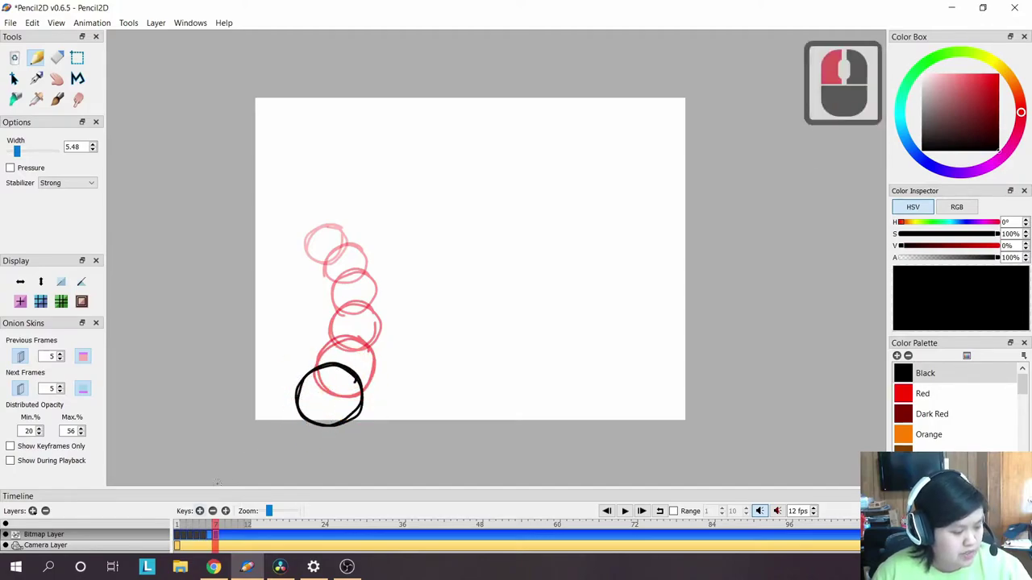
Add keyframes at frames 8 and 9 and draw a larger circle on each, continuing the path past the canvas's lower-left corner.
{"action": "left_click", "coordinate": [200, 511]}
{"action": "mouse_move", "coordinate": [342, 407]}
{"action": "left_mouse_down"}
{"action": "mouse_move", "coordinate": [295, 397]}
{"action": "mouse_move", "coordinate": [289, 445]}
{"action": "mouse_move", "coordinate": [346, 433]}
{"action": "mouse_move", "coordinate": [317, 392]}
{"action": "mouse_move", "coordinate": [273, 437]}
{"action": "mouse_move", "coordinate": [336, 441]}
{"action": "mouse_move", "coordinate": [324, 392]}
{"action": "left_mouse_up"}
{"action": "left_click", "coordinate": [199, 512]}
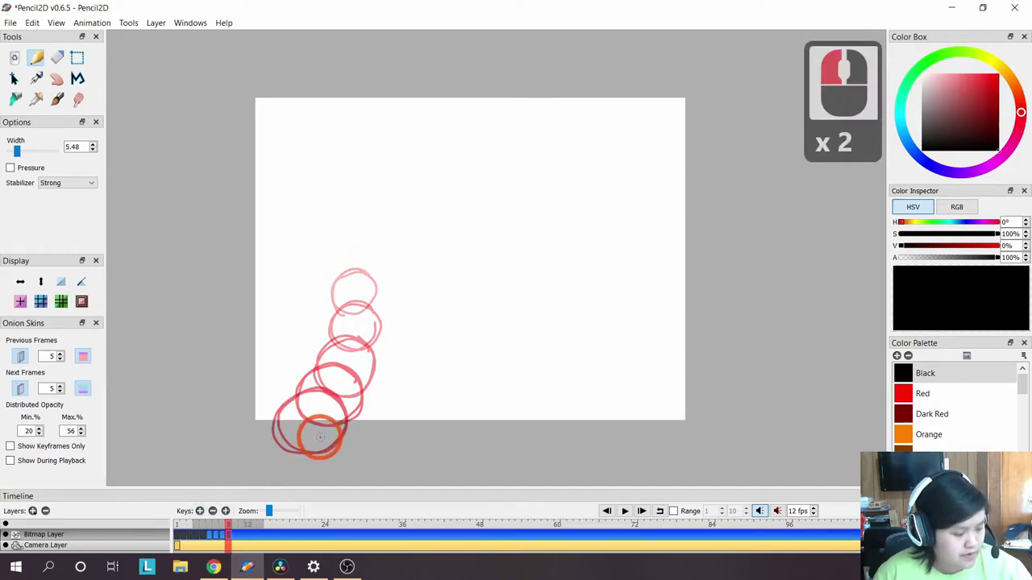
{"action": "mouse_move", "coordinate": [325, 437]}
{"action": "left_mouse_down"}
{"action": "mouse_move", "coordinate": [259, 452]}
{"action": "mouse_move", "coordinate": [311, 483]}
{"action": "mouse_move", "coordinate": [326, 431]}
{"action": "mouse_move", "coordinate": [254, 441]}
{"action": "mouse_move", "coordinate": [300, 478]}
{"action": "left_mouse_up"}
{"action": "scroll", "coordinate": [374, 291], "scroll_direction": "down", "scroll_amount": 3}
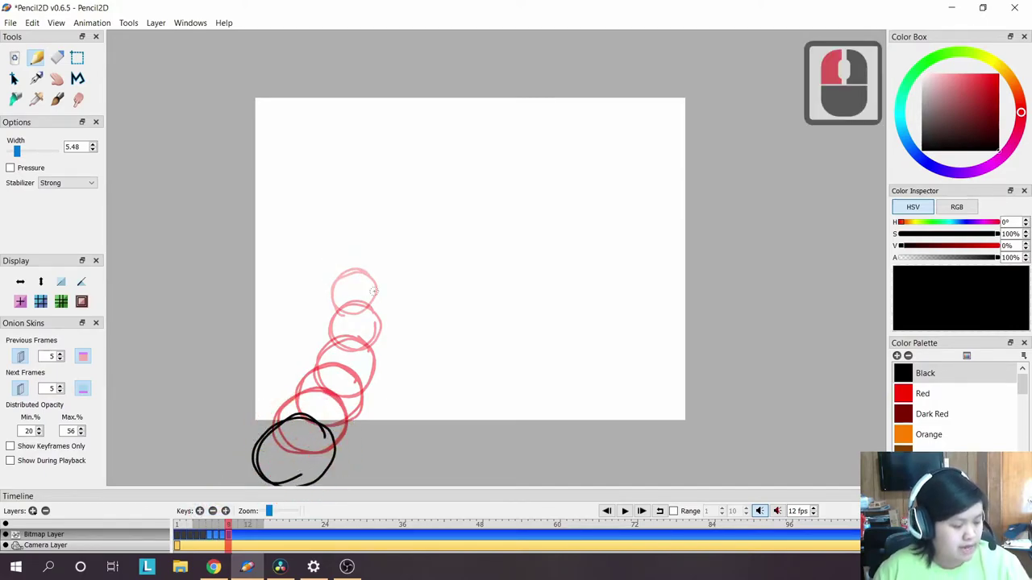
{"action": "scroll", "coordinate": [428, 341], "scroll_direction": "up", "scroll_amount": 3}
{"action": "left_click_drag", "start_coordinate": [476, 325], "coordinate": [470, 314]}
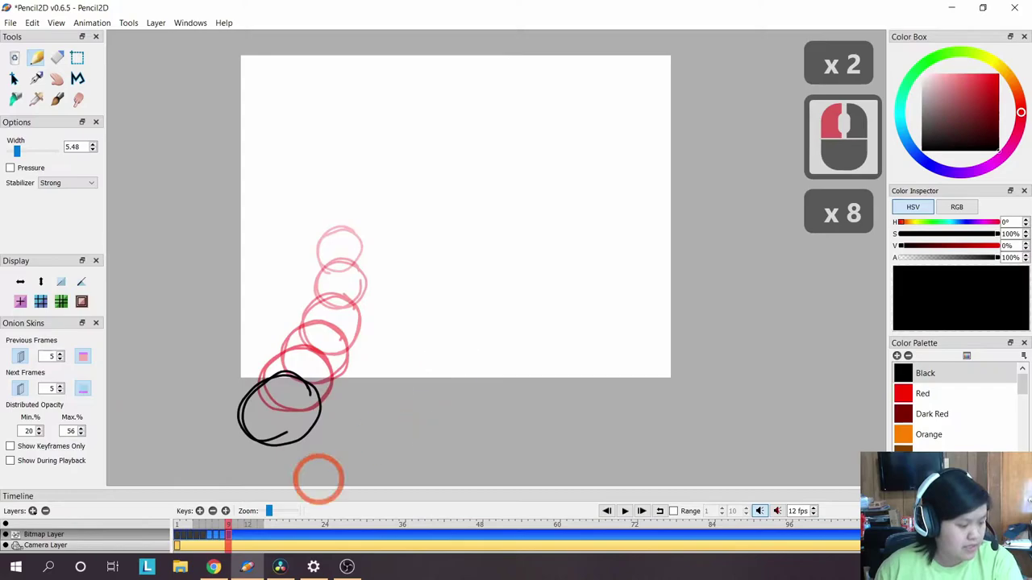
Scrub back to frame 1 and play the circle animation several times.
{"action": "left_click_drag", "start_coordinate": [226, 526], "coordinate": [169, 528]}
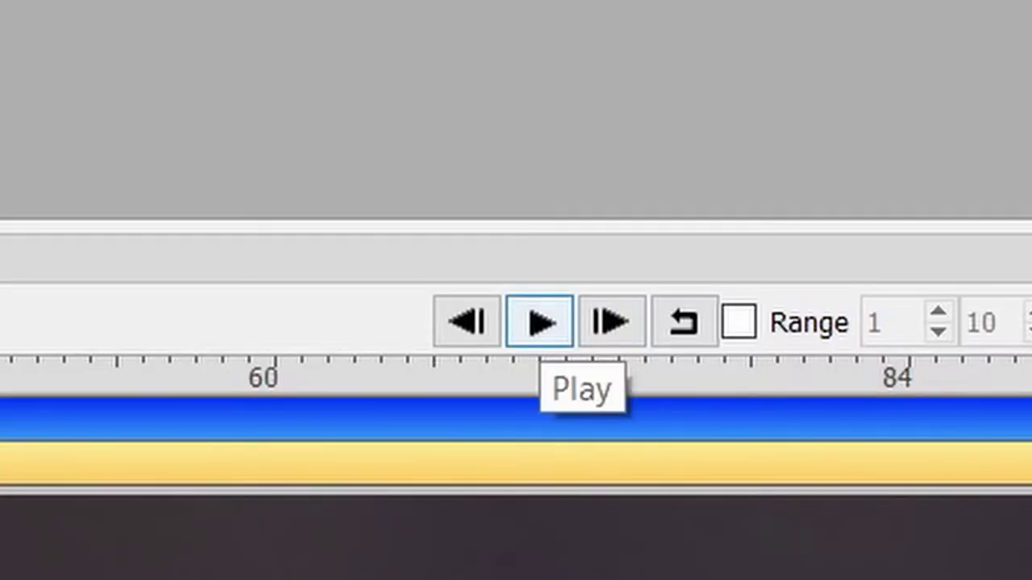
{"action": "left_click", "coordinate": [541, 322]}
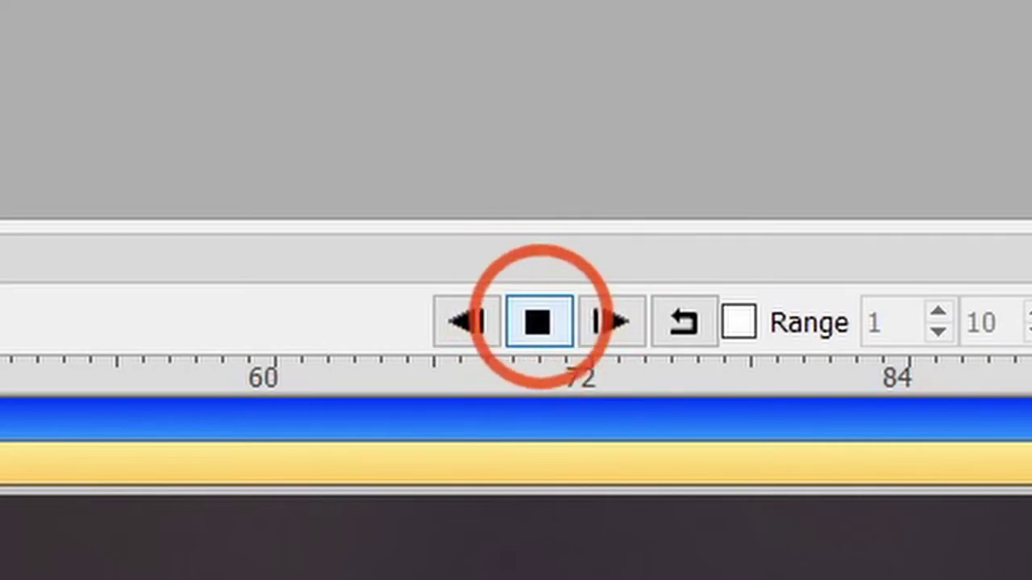
{"action": "left_click", "coordinate": [539, 321]}
{"action": "left_click", "coordinate": [539, 321]}
{"action": "left_click", "coordinate": [539, 322]}
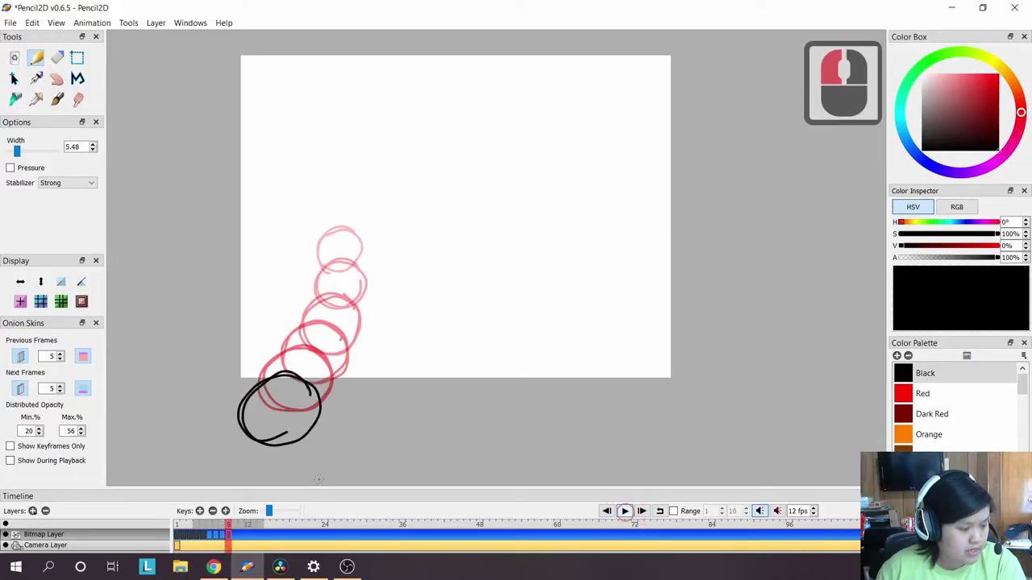
{"action": "left_click", "coordinate": [624, 511]}
{"action": "left_click", "coordinate": [625, 511]}
Turn on looping, play the animation and stop it, leaving the playhead at frame 3.
{"action": "left_click", "coordinate": [659, 511]}
{"action": "left_click", "coordinate": [625, 511]}
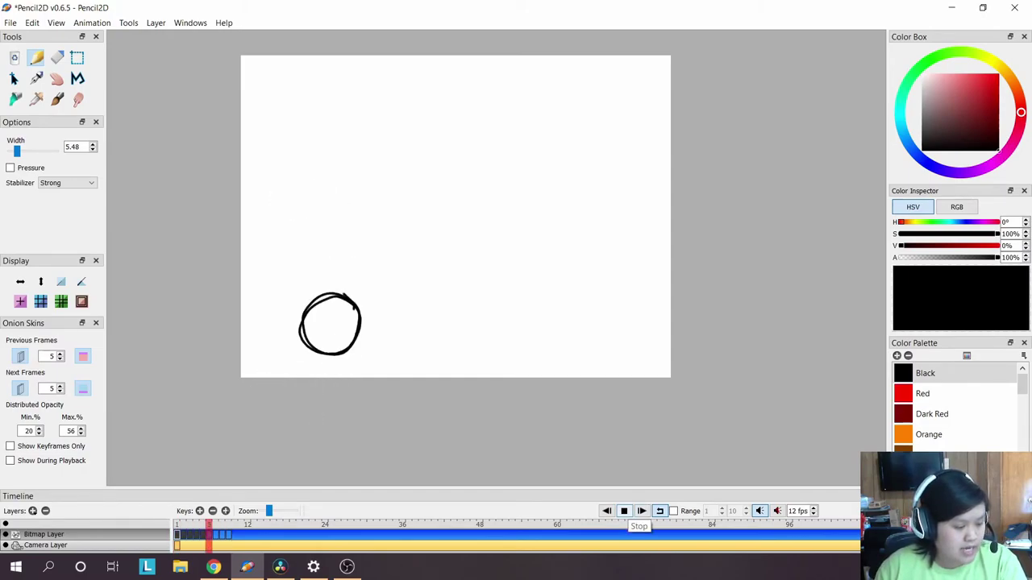
{"action": "left_click", "coordinate": [624, 512]}
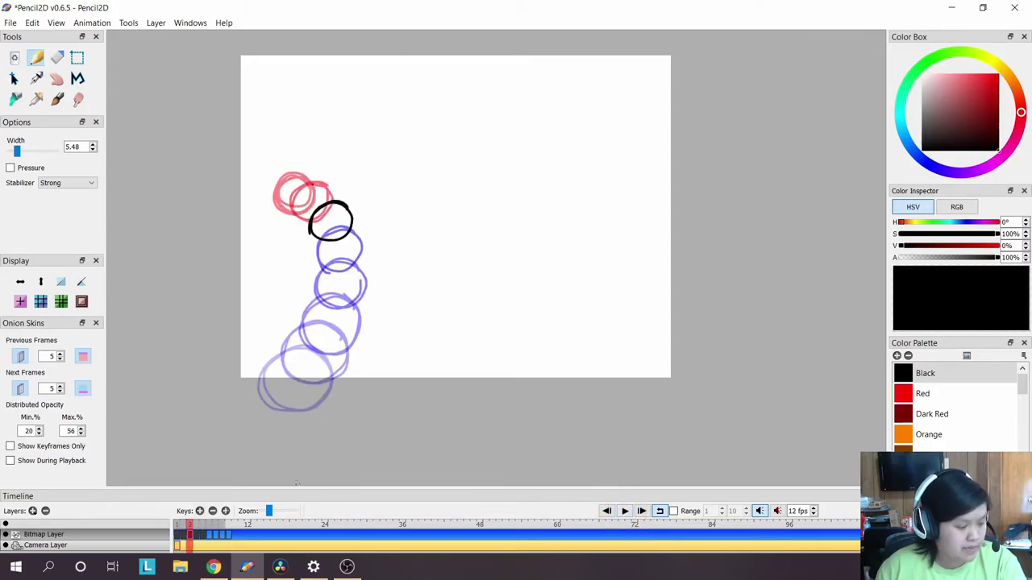
{"action": "mouse_move", "coordinate": [187, 524]}
{"action": "left_mouse_down"}
{"action": "mouse_move", "coordinate": [177, 524]}
{"action": "mouse_move", "coordinate": [228, 524]}
{"action": "mouse_move", "coordinate": [189, 524]}
{"action": "left_mouse_up"}
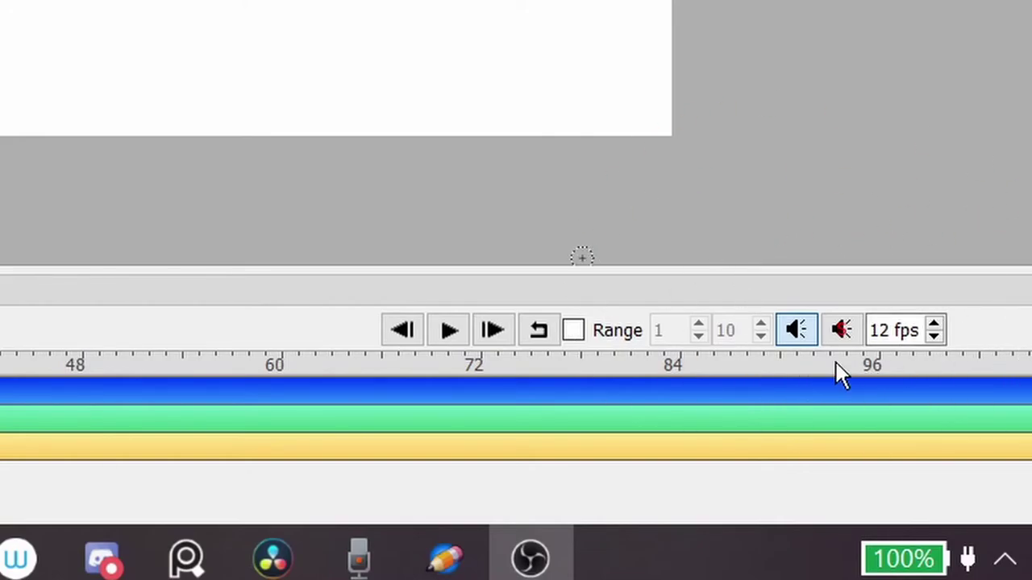
Raise the frame rate to 21 fps.
{"action": "left_click", "coordinate": [934, 325]}
{"action": "left_click", "coordinate": [934, 325]}
{"action": "left_click", "coordinate": [933, 325]}
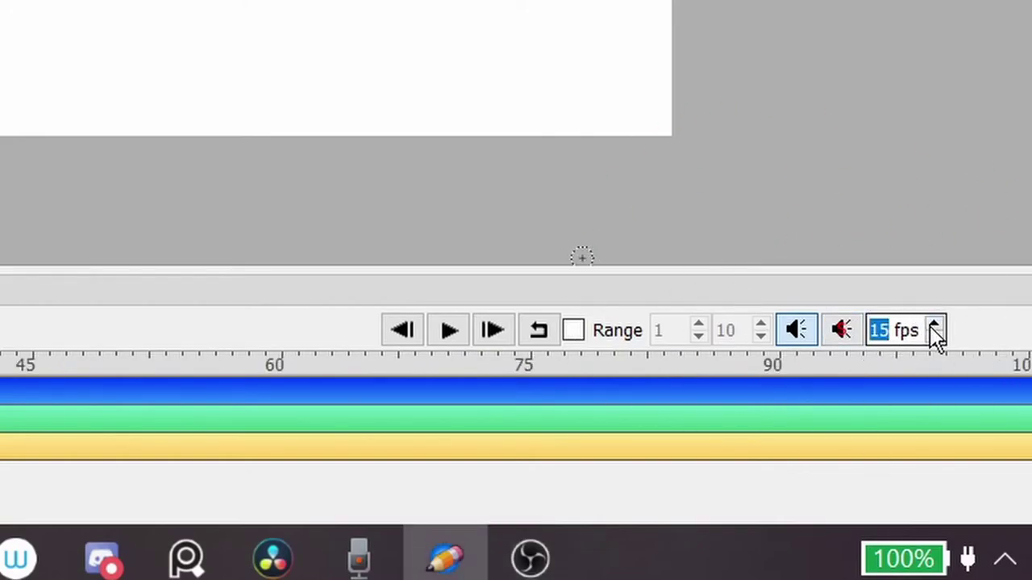
{"action": "left_click", "coordinate": [934, 325]}
{"action": "left_click", "coordinate": [934, 325]}
{"action": "left_click", "coordinate": [933, 325]}
{"action": "left_click", "coordinate": [934, 325]}
{"action": "left_click", "coordinate": [933, 325]}
{"action": "left_click", "coordinate": [934, 325]}
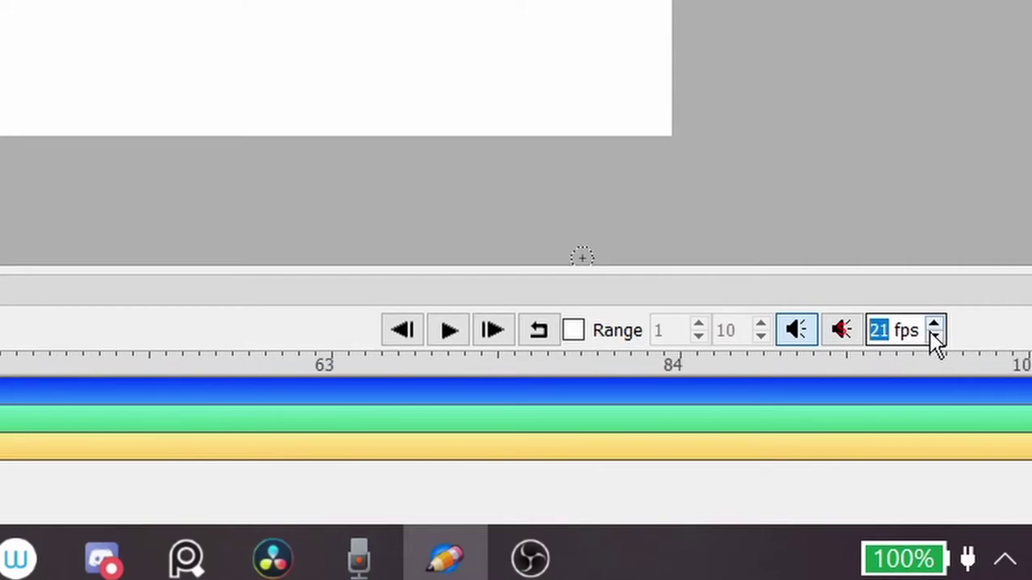
Lower the frame rate to 12 fps.
{"action": "left_click", "coordinate": [933, 338]}
{"action": "left_click", "coordinate": [934, 338]}
{"action": "left_click", "coordinate": [934, 338]}
{"action": "left_click", "coordinate": [933, 337]}
{"action": "left_click", "coordinate": [933, 338]}
{"action": "left_click", "coordinate": [934, 338]}
{"action": "left_click", "coordinate": [934, 338]}
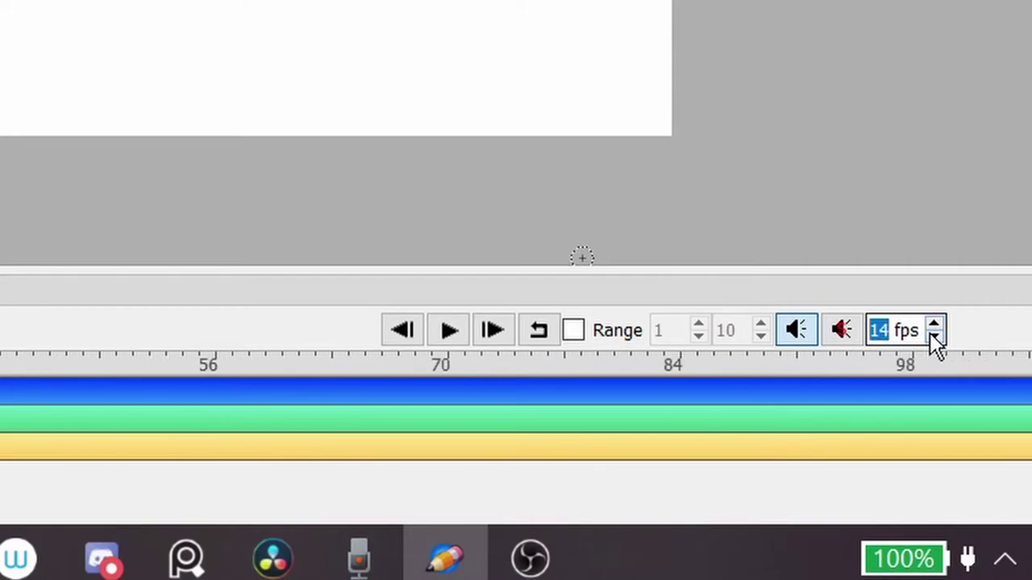
{"action": "left_click", "coordinate": [933, 338]}
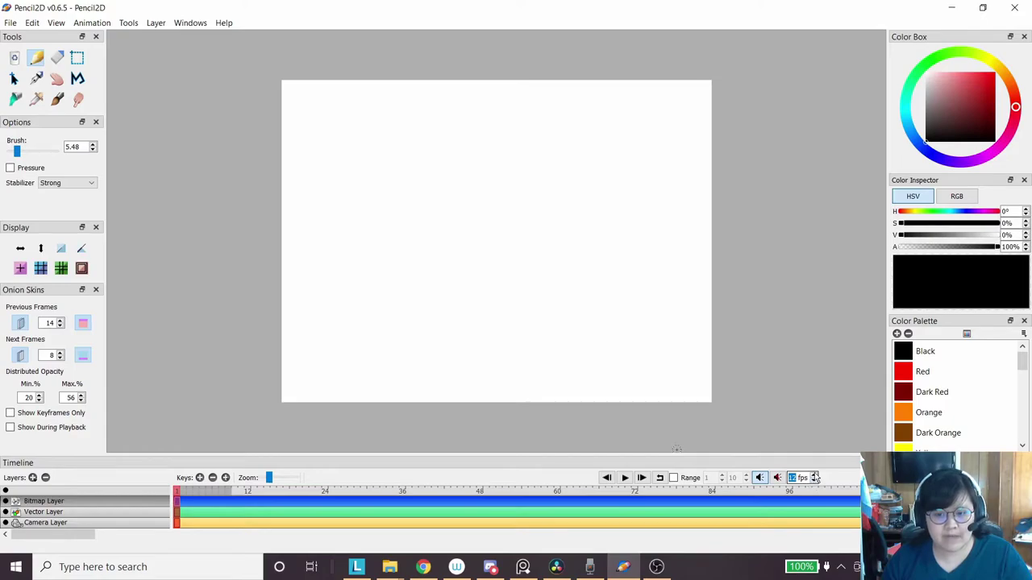
Try a frame rate of 24 fps and replace it with 6 fps.
{"action": "type", "text": "24"}
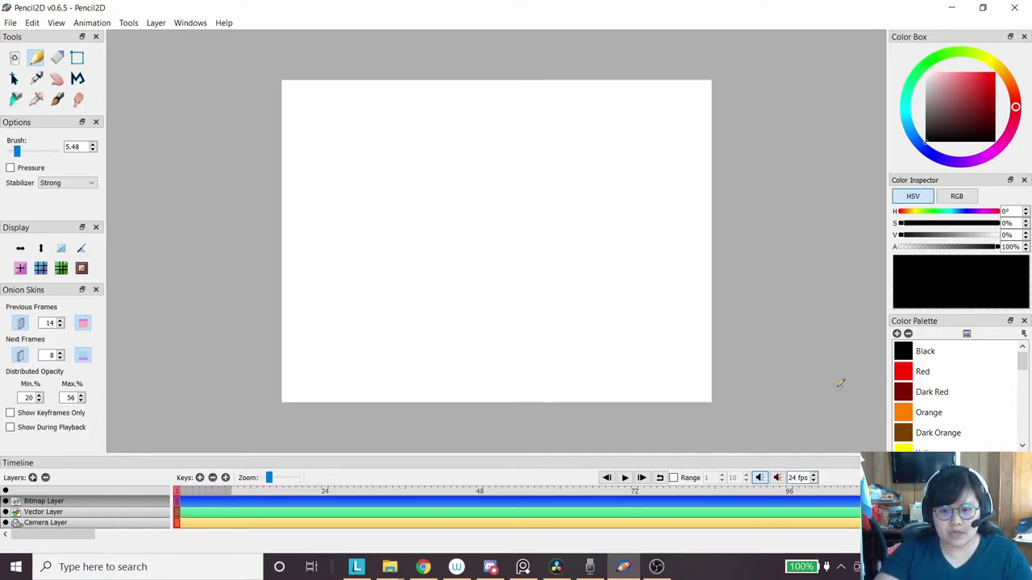
{"action": "double_click", "coordinate": [809, 477]}
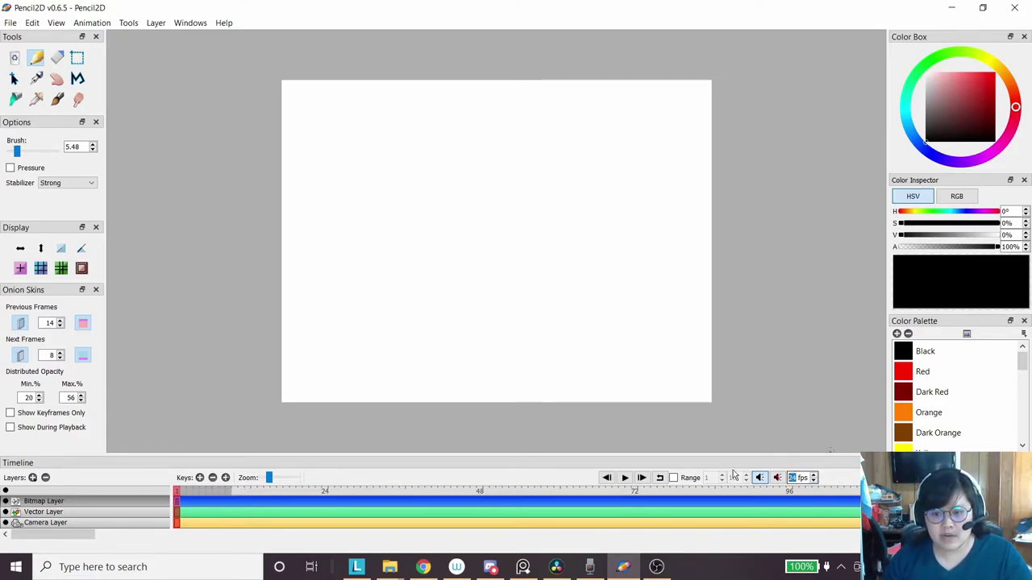
{"action": "type", "text": "6"}
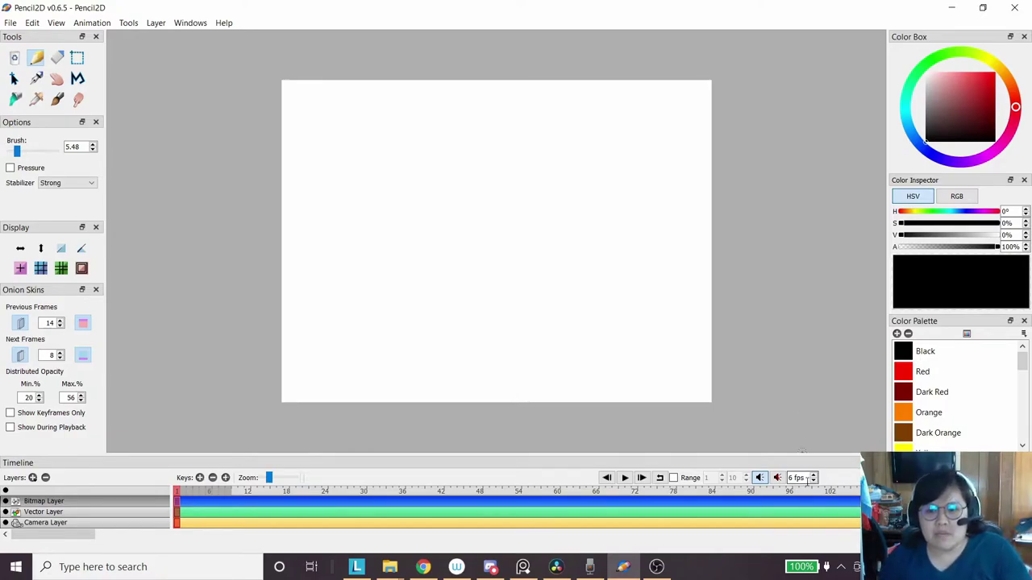
{"action": "left_click_drag", "start_coordinate": [805, 478], "coordinate": [722, 471]}
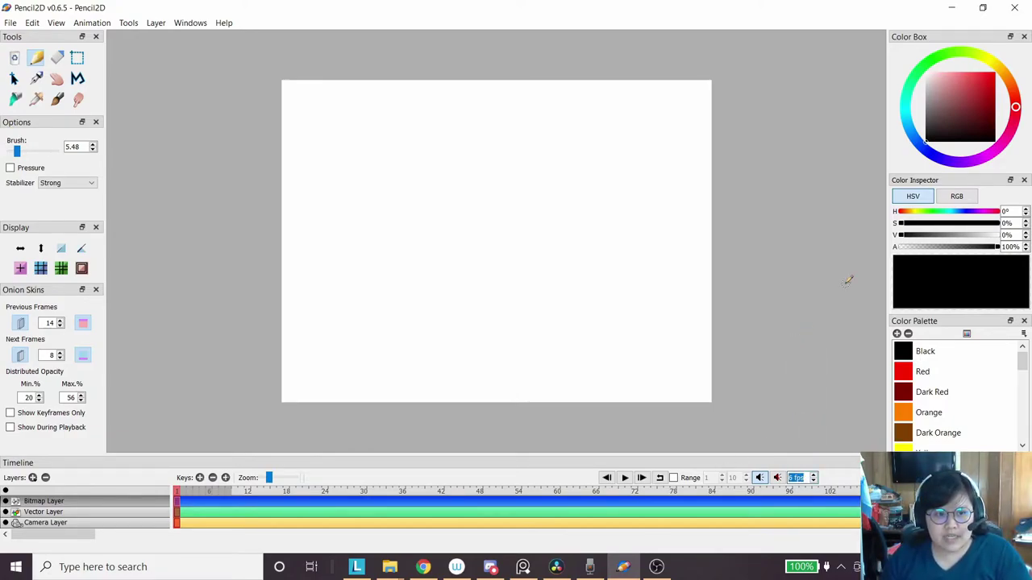
{"action": "left_click", "coordinate": [801, 478]}
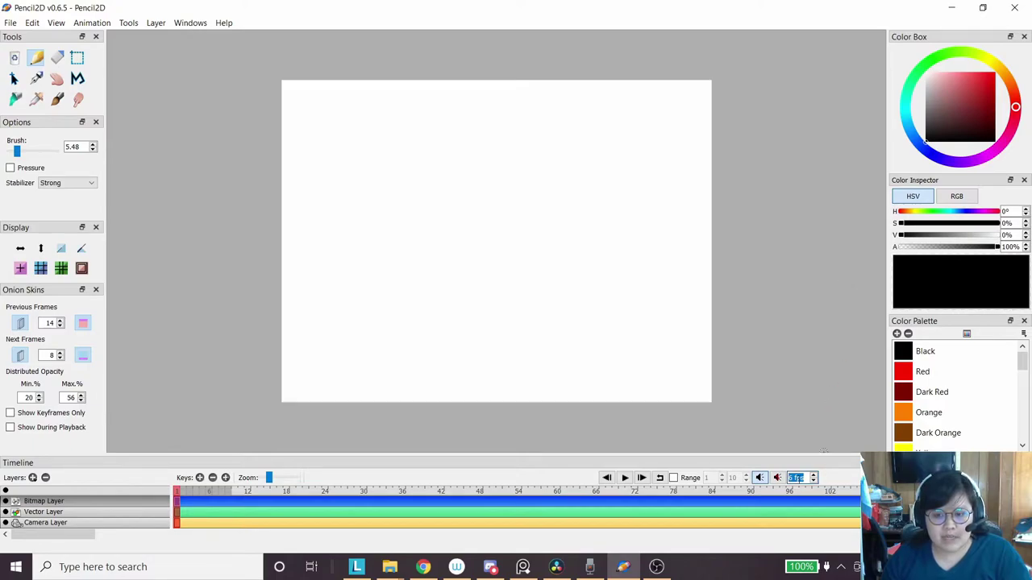
{"action": "left_click_drag", "start_coordinate": [804, 478], "coordinate": [760, 461]}
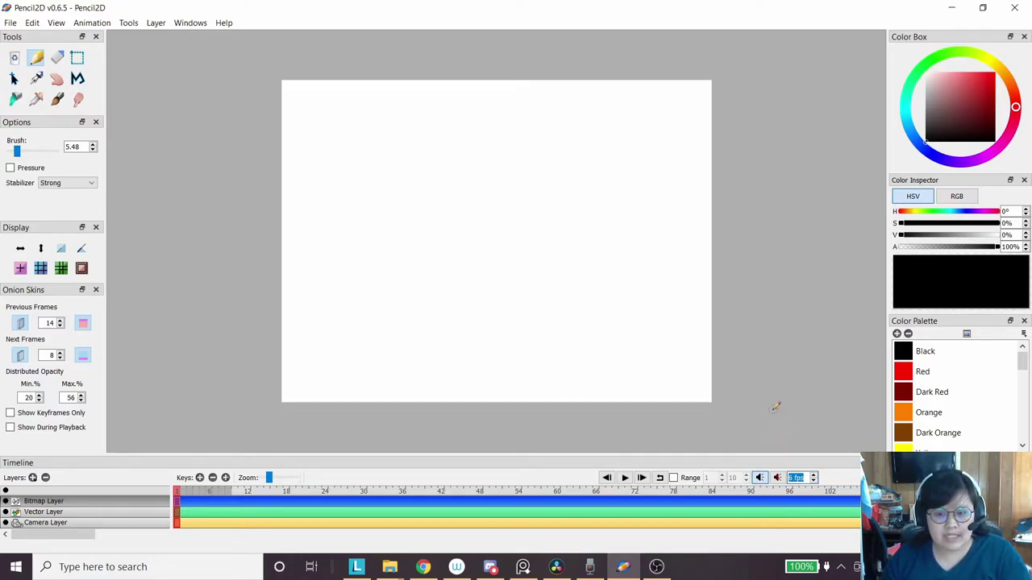
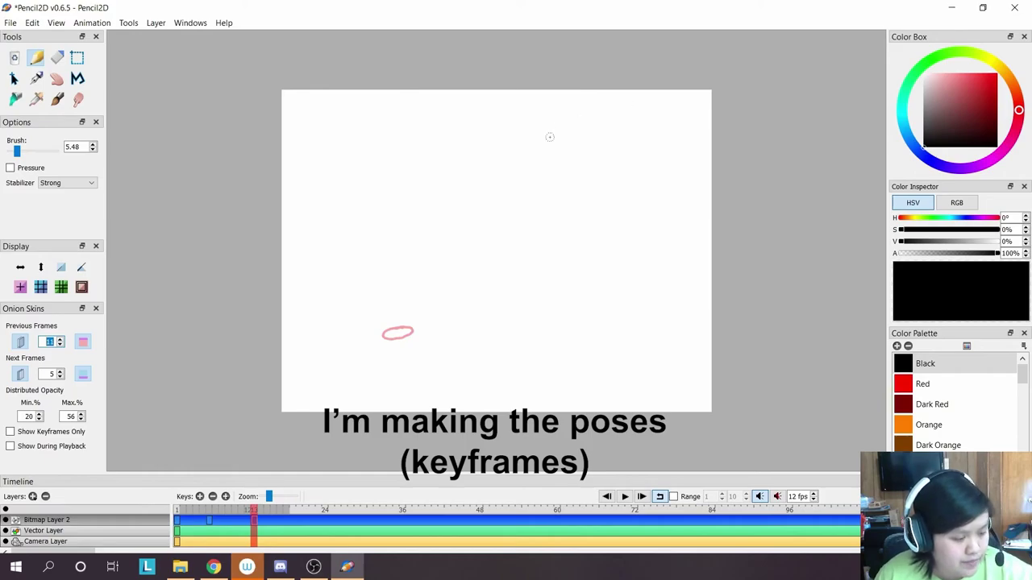
Draw a small flat oval in the canvas's upper-right area on frame 13 of Bitmap Layer 2.
{"action": "mouse_move", "coordinate": [562, 145]}
{"action": "left_mouse_down"}
{"action": "mouse_move", "coordinate": [563, 155]}
{"action": "mouse_move", "coordinate": [569, 148]}
{"action": "left_mouse_up"}
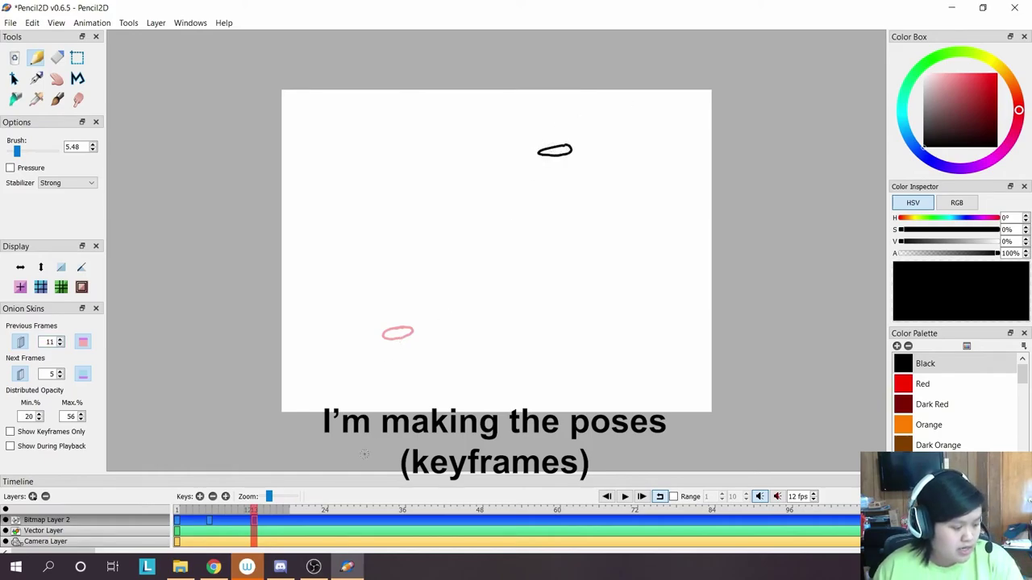
Add a keyframe at frame 26 on Bitmap Layer 2 and set the previous-frame onion skins to 14.
{"action": "key", "text": "Return"}
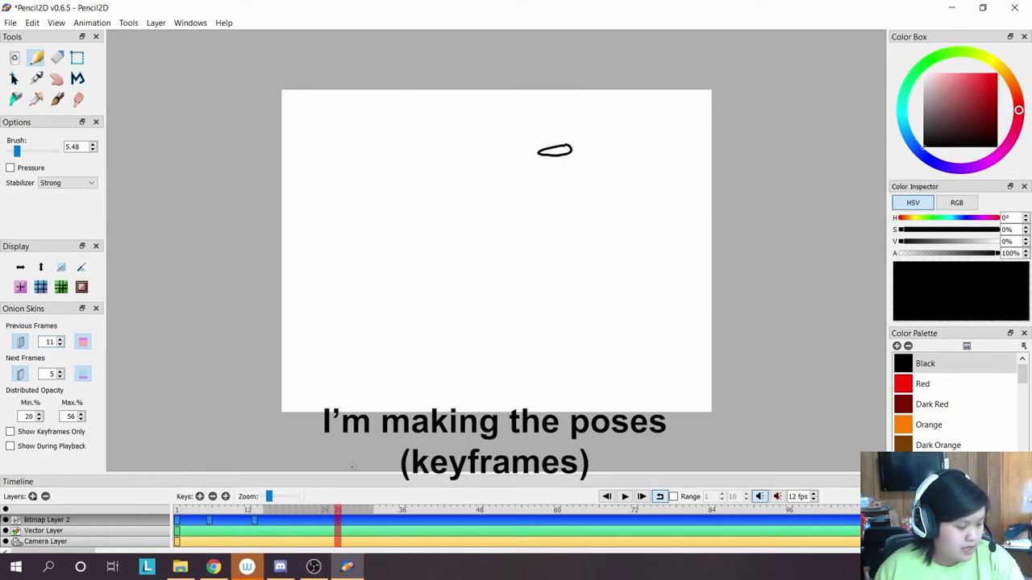
{"action": "left_click", "coordinate": [200, 497]}
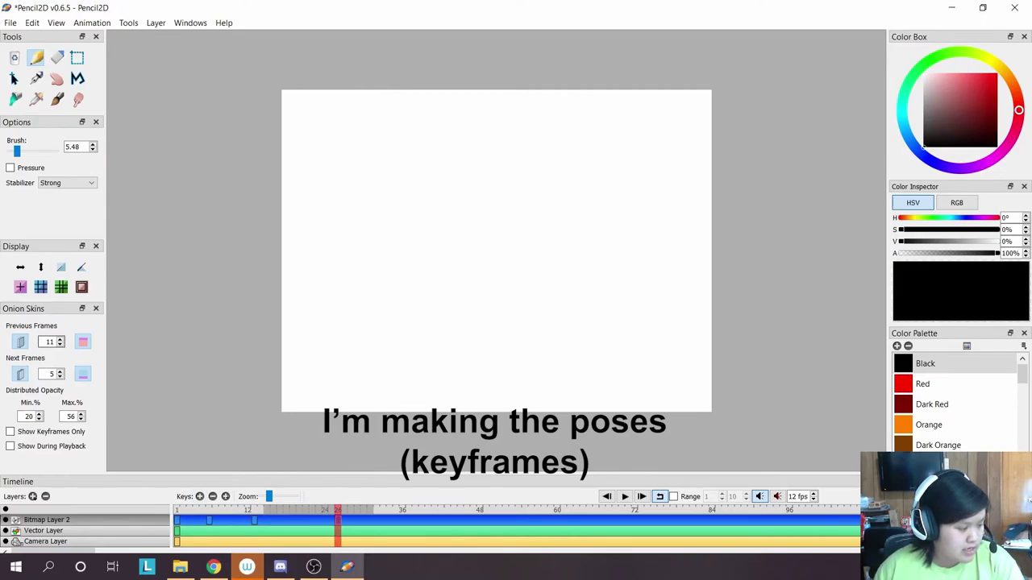
{"action": "key", "text": "Return"}
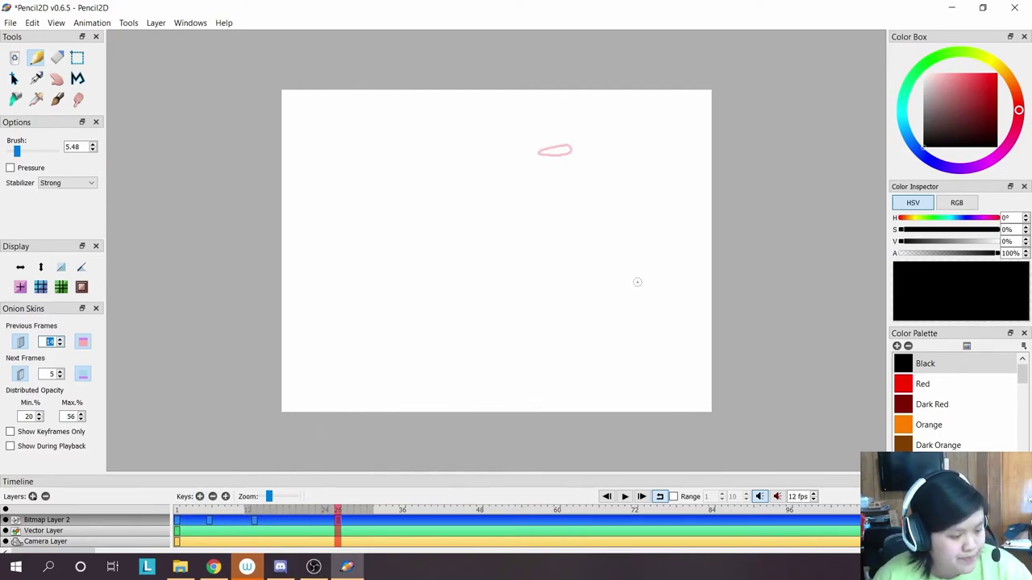
Draw a small oval in the canvas's lower-right area on frame 26 of Bitmap Layer 2.
{"action": "mouse_move", "coordinate": [642, 319]}
{"action": "left_mouse_down"}
{"action": "mouse_move", "coordinate": [626, 321]}
{"action": "mouse_move", "coordinate": [649, 315]}
{"action": "left_mouse_up"}
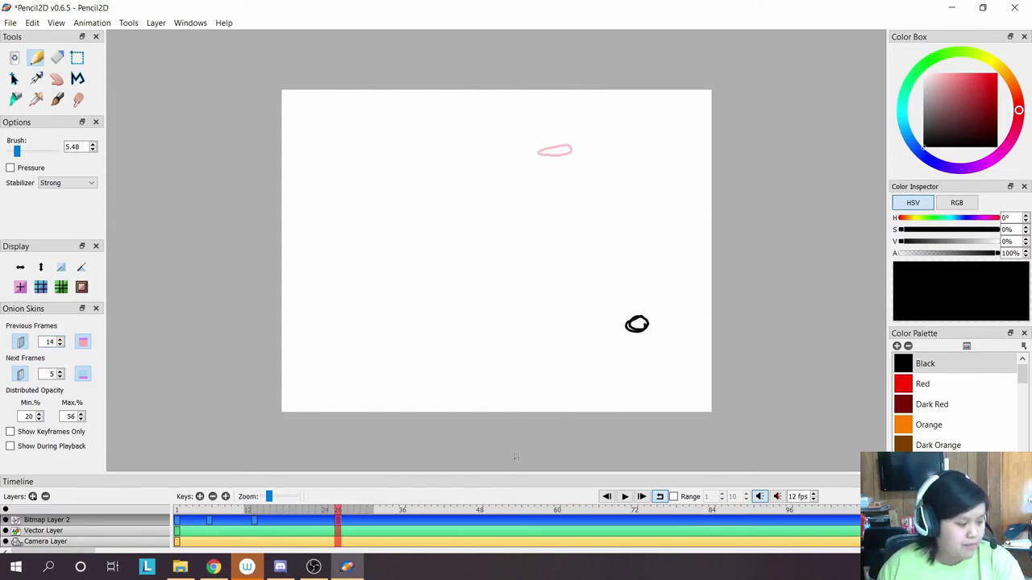
Step back and forth through the frames up to 27 to examine the motion between the drawn keyframes.
{"action": "key", "text": "Left"}
{"action": "key", "text": "Left"}
{"action": "key", "text": "Left"}
{"action": "key", "text": "Left"}
{"action": "key", "text": "Left"}
{"action": "key", "text": "Left"}
{"action": "key", "text": "Left"}
{"action": "key", "text": "Left"}
{"action": "key", "text": "Left"}
{"action": "key", "text": "Left"}
{"action": "key", "text": "Left"}
{"action": "key", "text": "Left"}
{"action": "key", "text": "Left"}
{"action": "key", "text": "Left"}
{"action": "key", "text": "Left"}
{"action": "key", "text": "Left"}
{"action": "key", "text": "Left"}
{"action": "key", "text": "Left"}
{"action": "key", "text": "Left"}
{"action": "key", "text": "Left"}
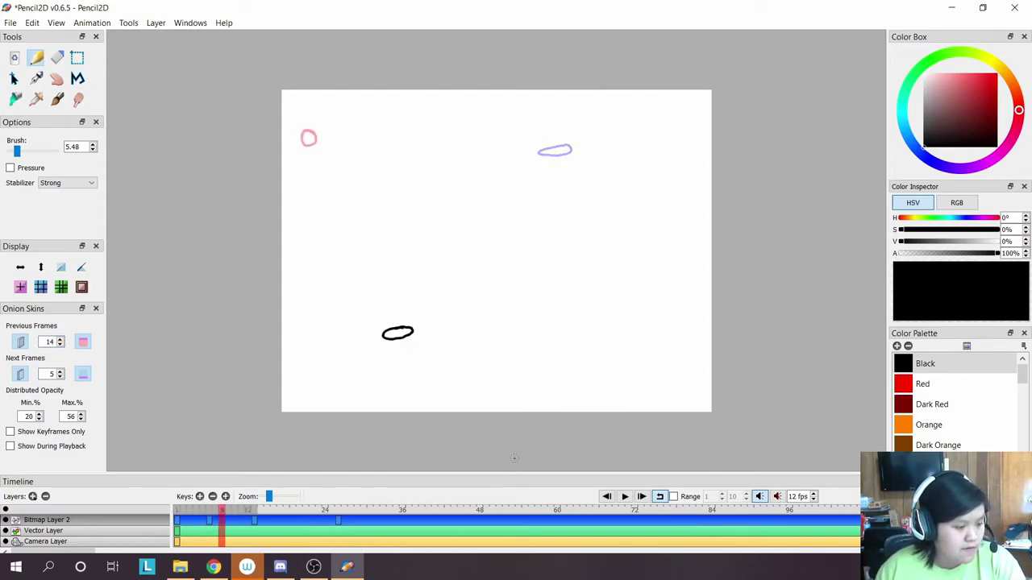
{"action": "key", "text": "Right"}
{"action": "key", "text": "Right"}
{"action": "key", "text": "Right"}
{"action": "key", "text": "Right"}
{"action": "key", "text": "Right"}
{"action": "key", "text": "Right"}
{"action": "key", "text": "Right"}
{"action": "key", "text": "Right"}
{"action": "key", "text": "Right"}
{"action": "key", "text": "Right"}
{"action": "key", "text": "Right"}
{"action": "key", "text": "Right"}
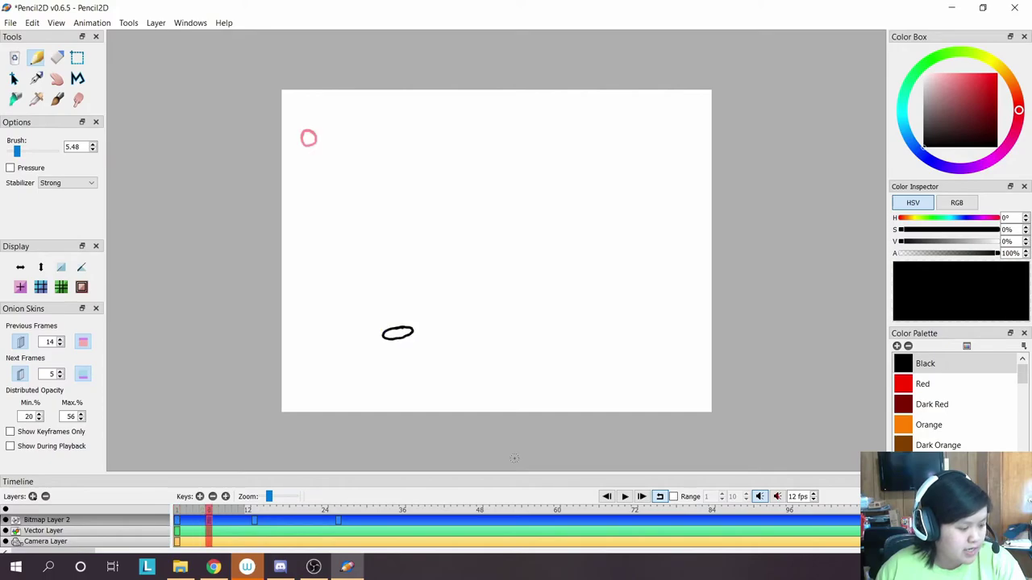
{"action": "key", "text": "Right"}
{"action": "key", "text": "Right"}
{"action": "key", "text": "Right"}
{"action": "key", "text": "Right"}
{"action": "key", "text": "Right"}
{"action": "key", "text": "Right"}
{"action": "key", "text": "Right"}
{"action": "key", "text": "Right"}
{"action": "key", "text": "Right"}
{"action": "key", "text": "Right"}
{"action": "key", "text": "Right"}
{"action": "key", "text": "Right"}
{"action": "key", "text": "Right"}
{"action": "key", "text": "Right"}
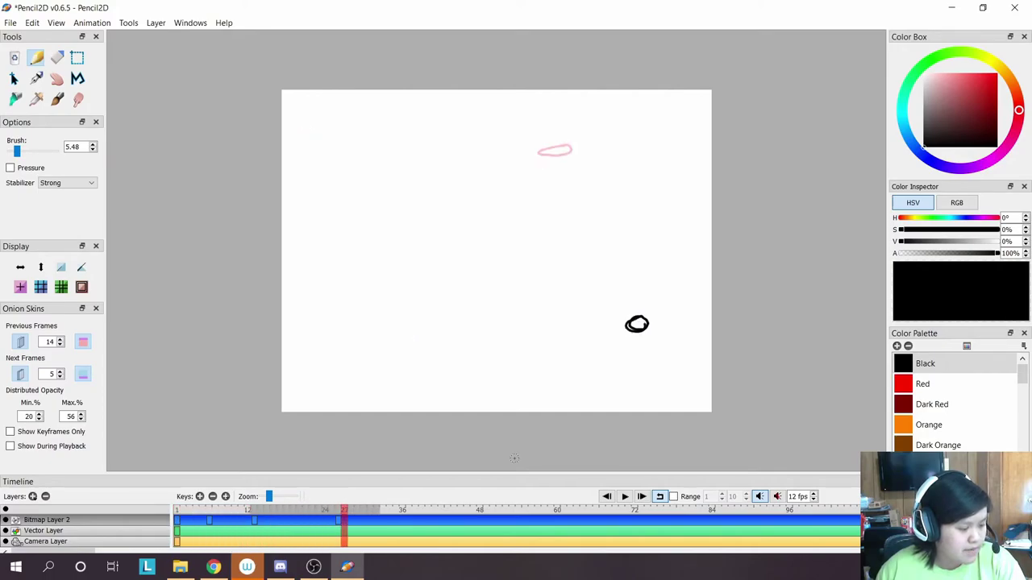
{"action": "key", "text": "Left"}
{"action": "key", "text": "Left"}
{"action": "key", "text": "Left"}
{"action": "key", "text": "Left"}
{"action": "key", "text": "Left"}
{"action": "key", "text": "Left"}
{"action": "key", "text": "Left"}
{"action": "key", "text": "Left"}
{"action": "key", "text": "Left"}
{"action": "key", "text": "Left"}
{"action": "key", "text": "Left"}
{"action": "key", "text": "Left"}
{"action": "key", "text": "Left"}
{"action": "key", "text": "Left"}
{"action": "key", "text": "Left"}
{"action": "key", "text": "Left"}
{"action": "key", "text": "Left"}
{"action": "key", "text": "Left"}
{"action": "key", "text": "Left"}
{"action": "key", "text": "Left"}
{"action": "key", "text": "Right"}
{"action": "key", "text": "Right"}
{"action": "key", "text": "Right"}
{"action": "key", "text": "Right"}
{"action": "key", "text": "Right"}
{"action": "key", "text": "Right"}
{"action": "key", "text": "Right"}
{"action": "key", "text": "Right"}
{"action": "key", "text": "Right"}
{"action": "key", "text": "Right"}
{"action": "key", "text": "Right"}
{"action": "key", "text": "Right"}
{"action": "key", "text": "Right"}
{"action": "key", "text": "Right"}
{"action": "key", "text": "Right"}
{"action": "key", "text": "Right"}
{"action": "key", "text": "Right"}
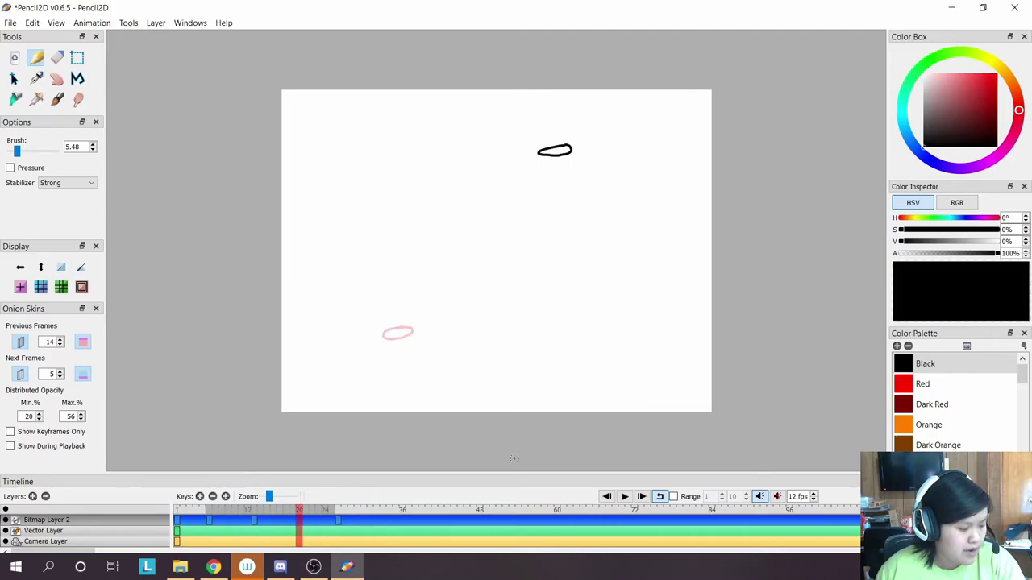
{"action": "key", "text": "Left"}
{"action": "key", "text": "Left"}
{"action": "key", "text": "Right"}
{"action": "key", "text": "Right"}
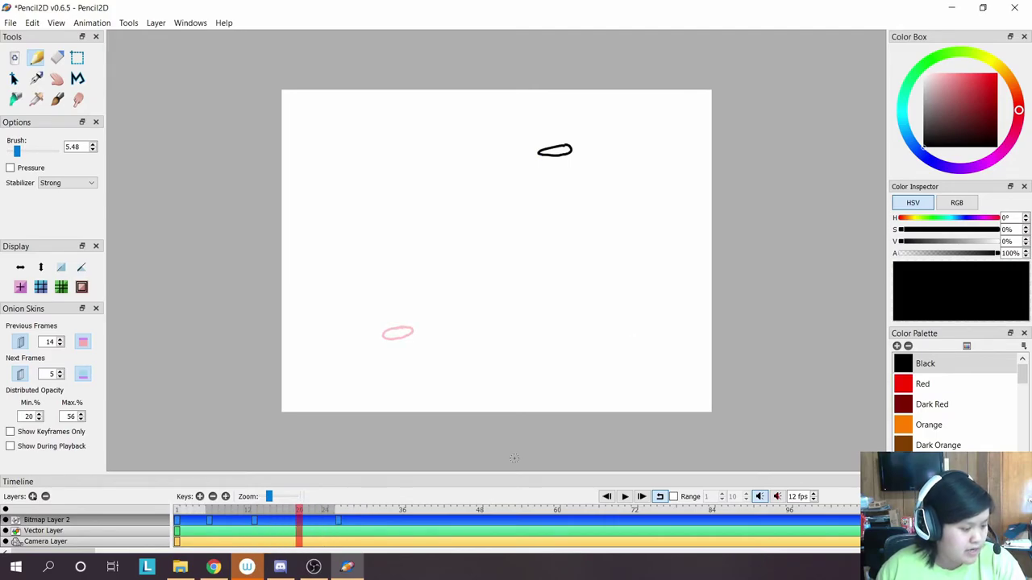
Set the next-frame onion skins to 8, and draw a tilted narrow oval between the two right-hand ovals on a new keyframe at frame 20.
{"action": "left_click", "coordinate": [60, 370]}
{"action": "left_click", "coordinate": [60, 371]}
{"action": "left_click", "coordinate": [60, 371]}
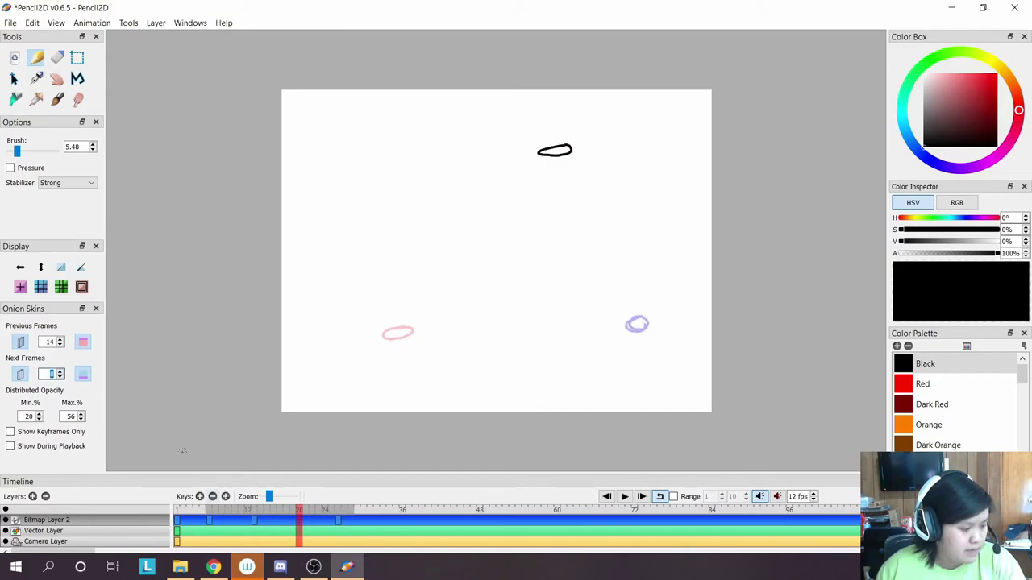
{"action": "left_click", "coordinate": [199, 497]}
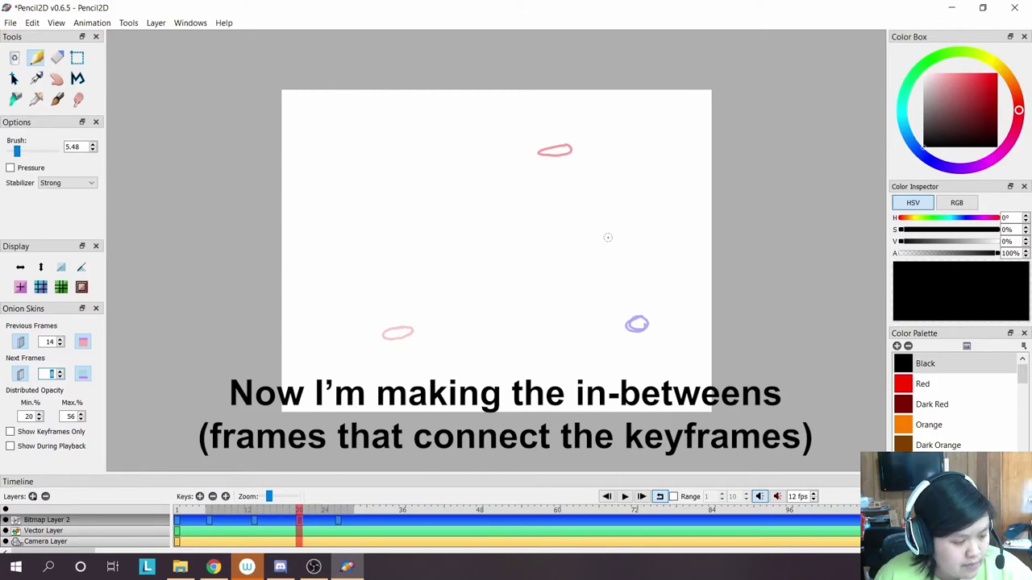
{"action": "mouse_move", "coordinate": [593, 220]}
{"action": "left_mouse_down"}
{"action": "mouse_move", "coordinate": [609, 240]}
{"action": "mouse_move", "coordinate": [598, 243]}
{"action": "mouse_move", "coordinate": [592, 218]}
{"action": "left_mouse_up"}
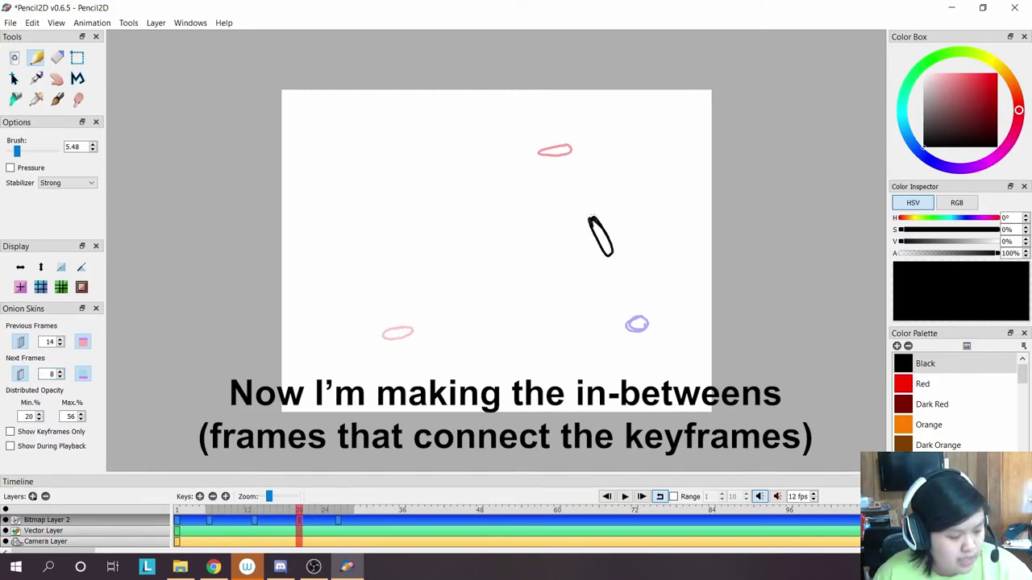
Add a keyframe at frame 10 and draw a tilted oval midway between the lower-left and upper-right ovals.
{"action": "left_click", "coordinate": [229, 511]}
{"action": "left_click", "coordinate": [235, 510]}
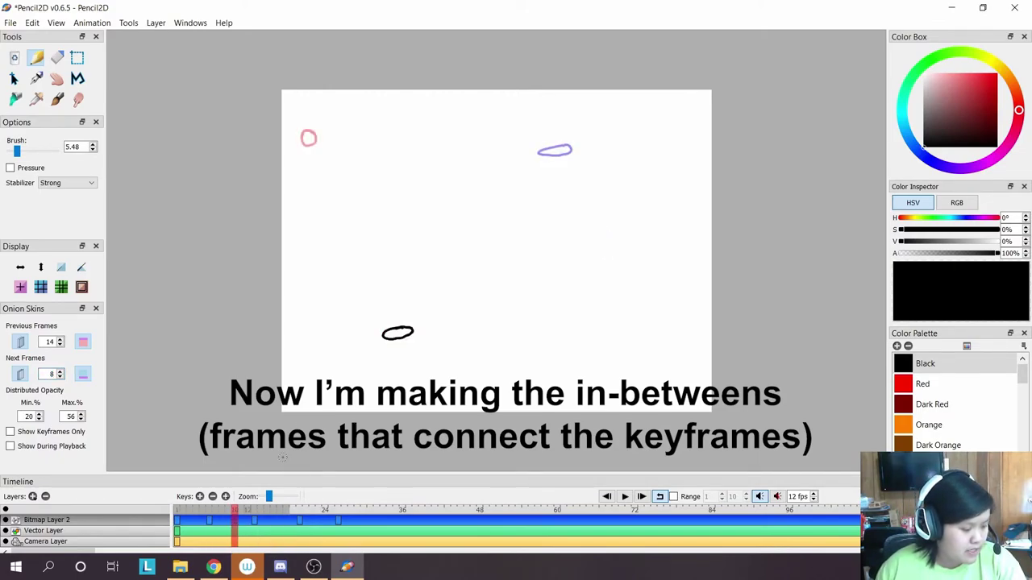
{"action": "left_click", "coordinate": [200, 496]}
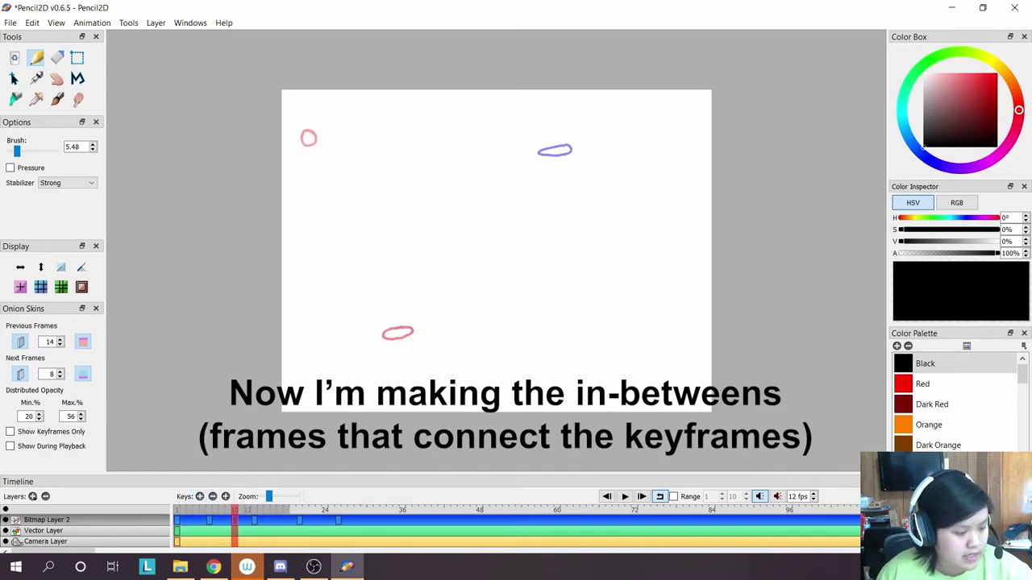
{"action": "mouse_move", "coordinate": [479, 245]}
{"action": "left_mouse_down"}
{"action": "mouse_move", "coordinate": [484, 237]}
{"action": "mouse_move", "coordinate": [465, 254]}
{"action": "mouse_move", "coordinate": [476, 242]}
{"action": "left_mouse_up"}
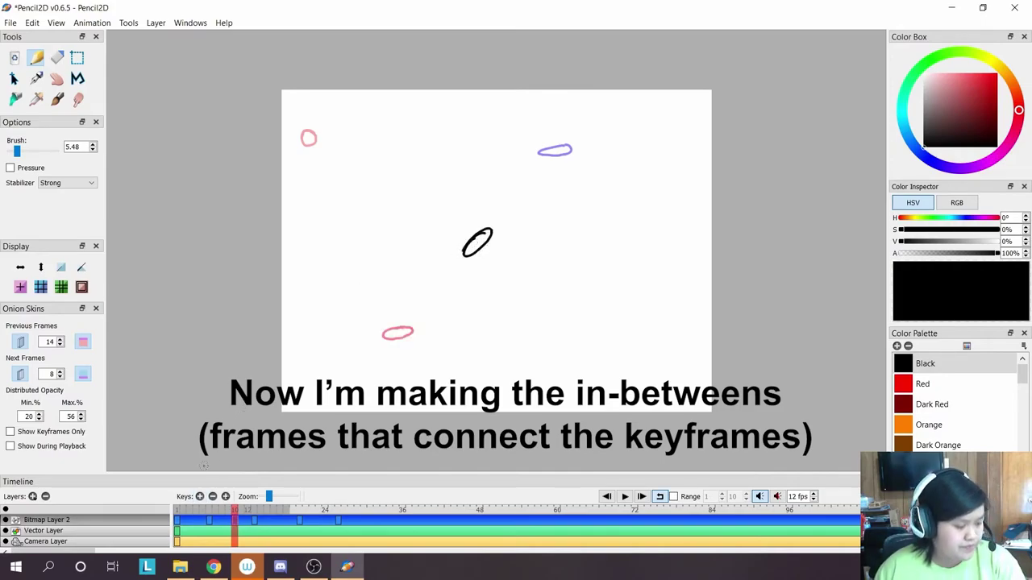
Add a keyframe at frame 4 and draw a long tilted oval between the upper-left circle and the lower-left oval.
{"action": "key", "text": "Left"}
{"action": "key", "text": "Left"}
{"action": "key", "text": "Left"}
{"action": "key", "text": "Left"}
{"action": "key", "text": "Left"}
{"action": "key", "text": "Left"}
{"action": "key", "text": "Left"}
{"action": "key", "text": "Right"}
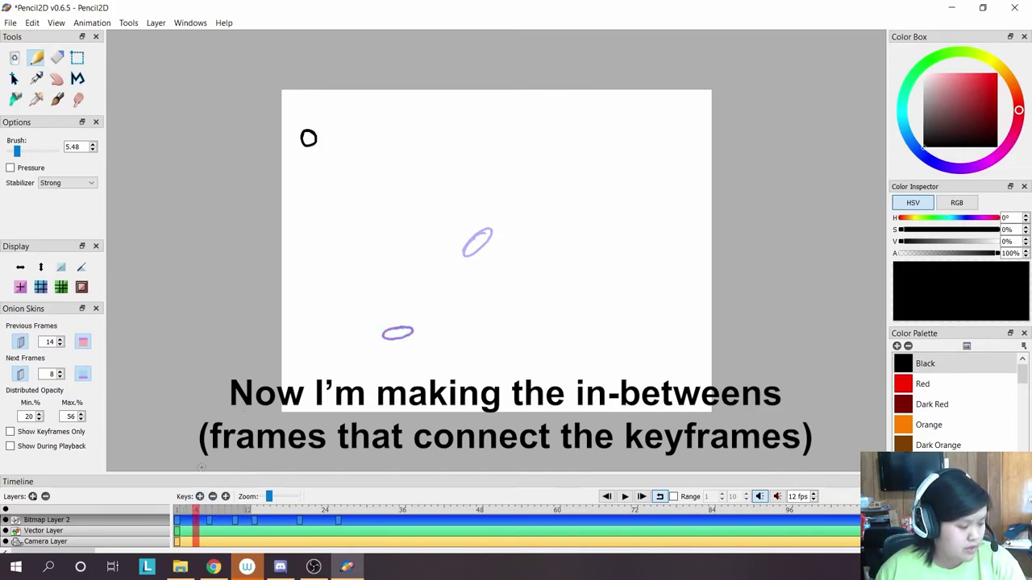
{"action": "left_click", "coordinate": [200, 496]}
{"action": "mouse_move", "coordinate": [355, 234]}
{"action": "left_mouse_down"}
{"action": "mouse_move", "coordinate": [372, 266]}
{"action": "mouse_move", "coordinate": [351, 231]}
{"action": "left_mouse_up"}
Add a keyframe at frame 2 and draw a small narrow oval just below the upper-left circle.
{"action": "key", "text": "Right"}
{"action": "key", "text": "Left"}
{"action": "key", "text": "Left"}
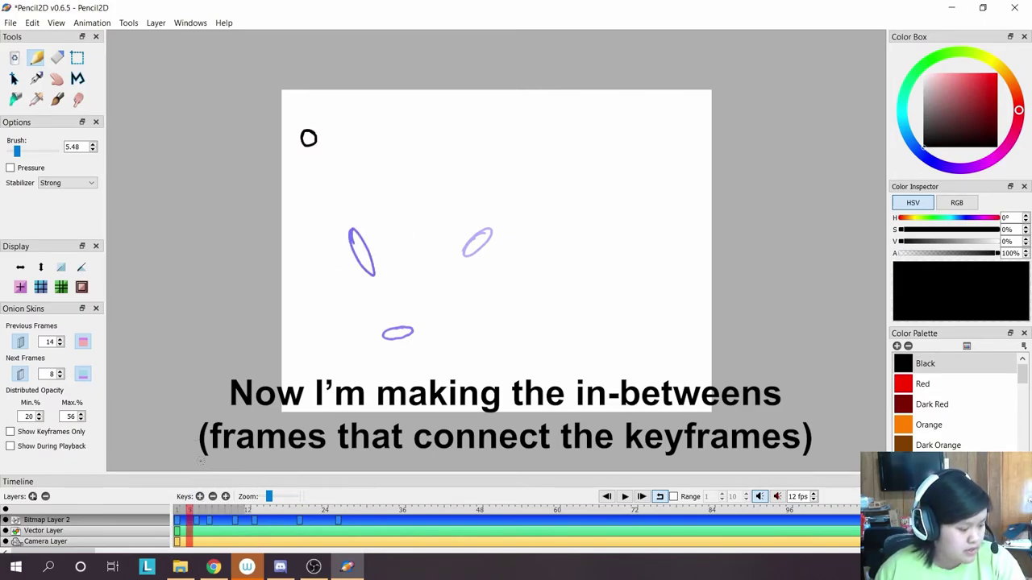
{"action": "key", "text": "Left"}
{"action": "left_click", "coordinate": [200, 496]}
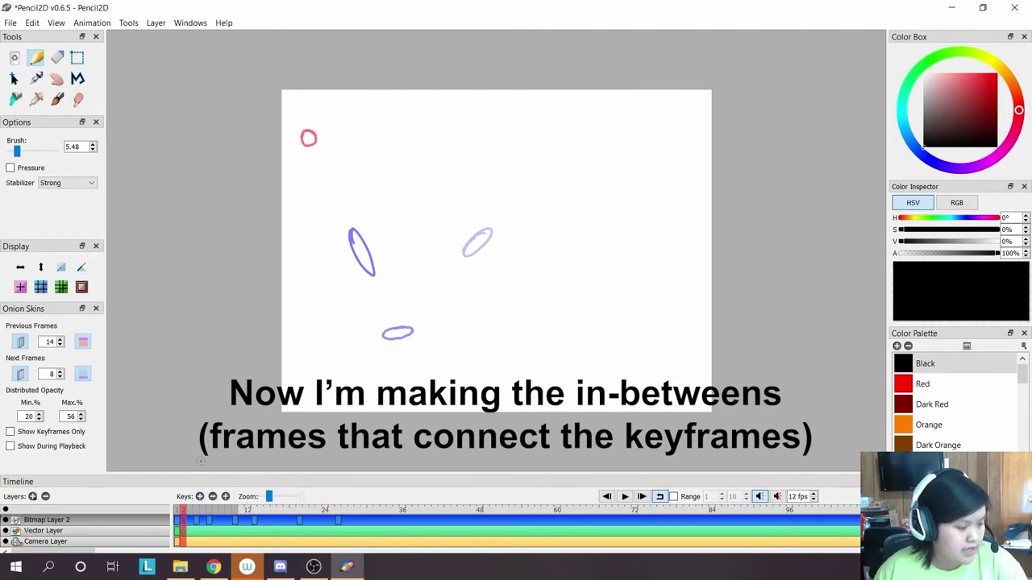
{"action": "mouse_move", "coordinate": [327, 165]}
{"action": "left_mouse_down"}
{"action": "mouse_move", "coordinate": [318, 172]}
{"action": "mouse_move", "coordinate": [323, 160]}
{"action": "left_mouse_up"}
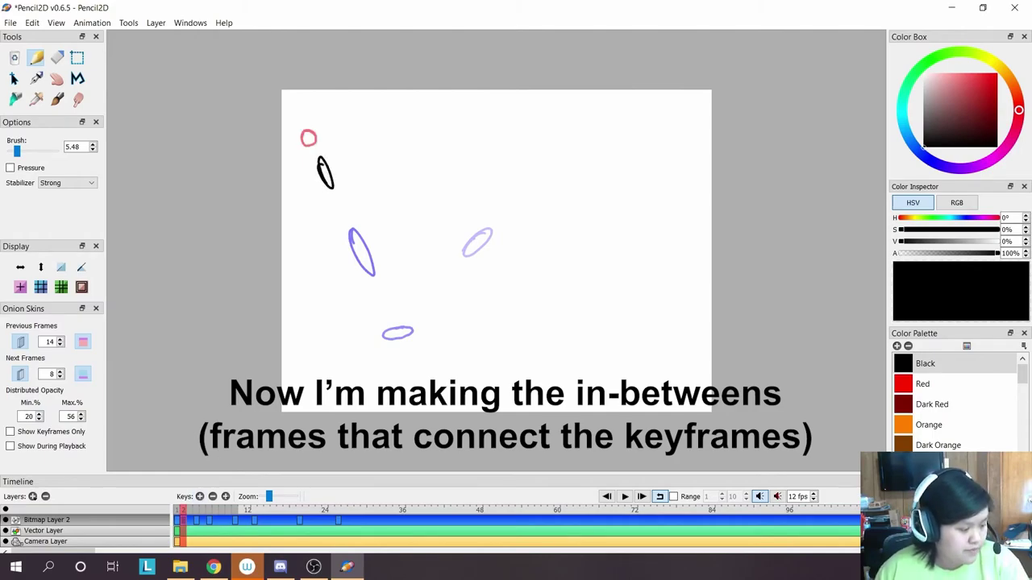
Try drawing another narrow oval on frame 3 in the gap before frame 4's long oval.
{"action": "key", "text": "Right"}
{"action": "mouse_move", "coordinate": [345, 208]}
{"action": "left_mouse_down"}
{"action": "mouse_move", "coordinate": [335, 197]}
{"action": "mouse_move", "coordinate": [346, 218]}
{"action": "left_mouse_up"}
{"action": "key", "text": "Right"}
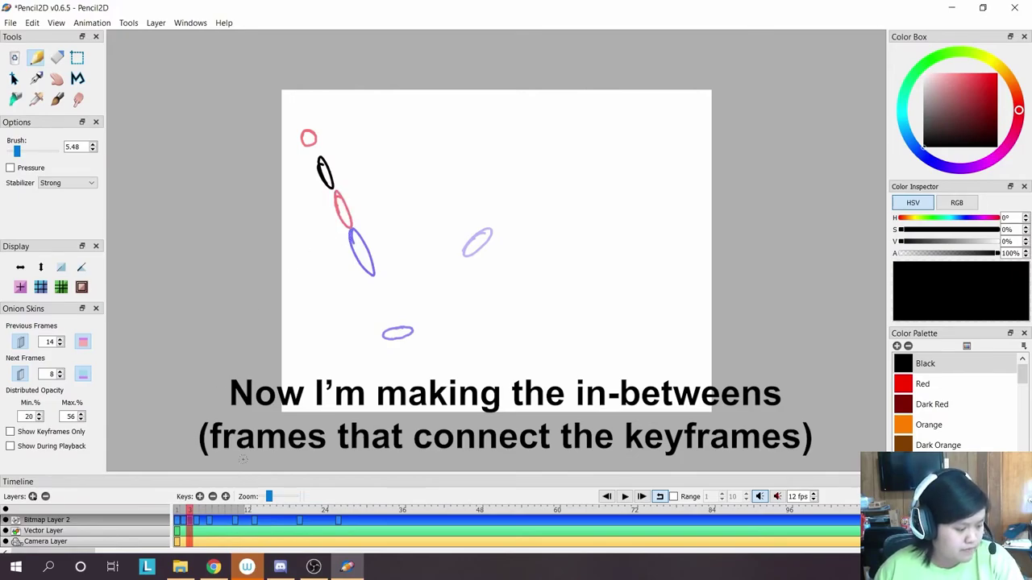
{"action": "key", "text": "Right"}
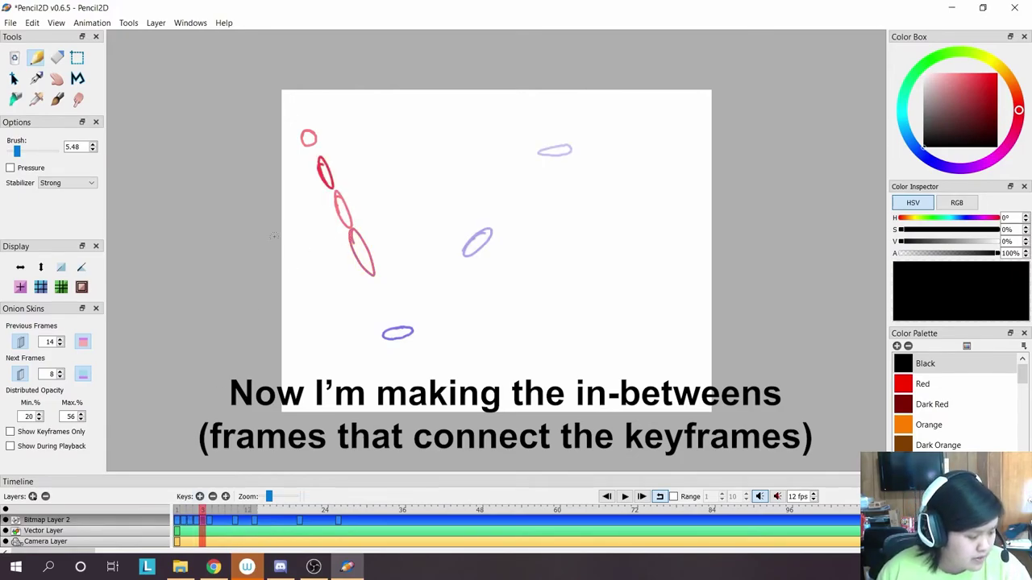
{"action": "key", "text": "Left"}
{"action": "key", "text": "Left"}
{"action": "key", "text": "Left"}
{"action": "key", "text": "Right"}
{"action": "key", "text": "Right"}
{"action": "key", "text": "Left"}
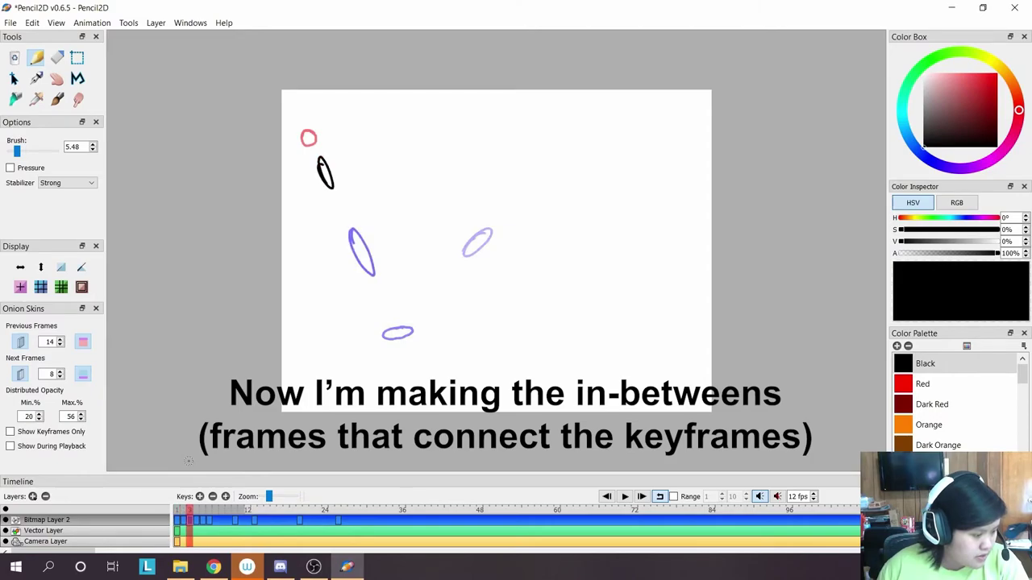
Draw a small oval on frame 2 between the upper-left circle and the narrow oval on frame 3.
{"action": "key", "text": "Right"}
{"action": "key", "text": "Left"}
{"action": "key", "text": "Left"}
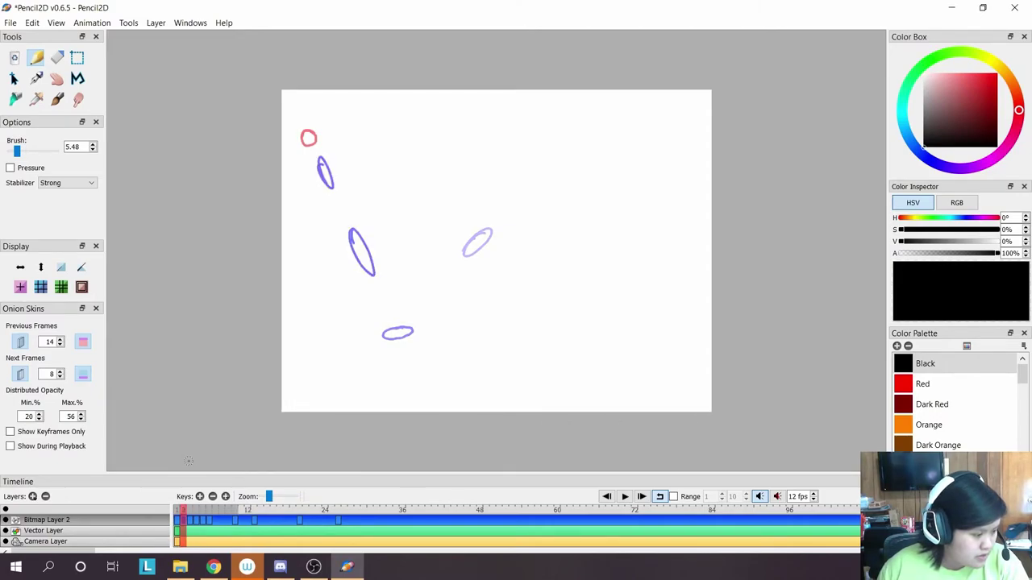
{"action": "key", "text": "Right"}
{"action": "key", "text": "Left"}
{"action": "left_click_drag", "start_coordinate": [318, 148], "coordinate": [316, 152]}
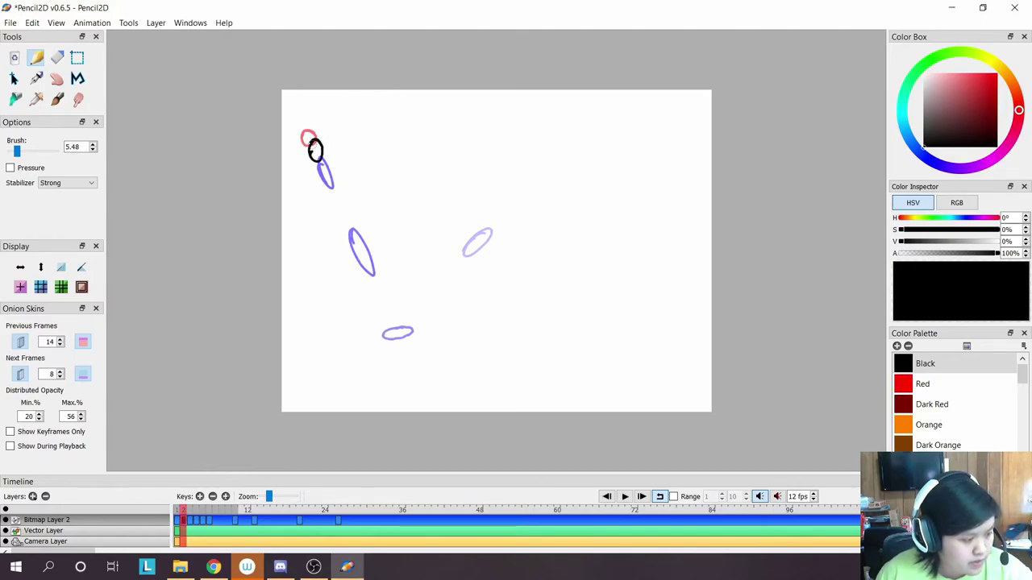
Draw a small narrow oval on frame 5, just above the flat lower-left oval.
{"action": "key", "text": "Right"}
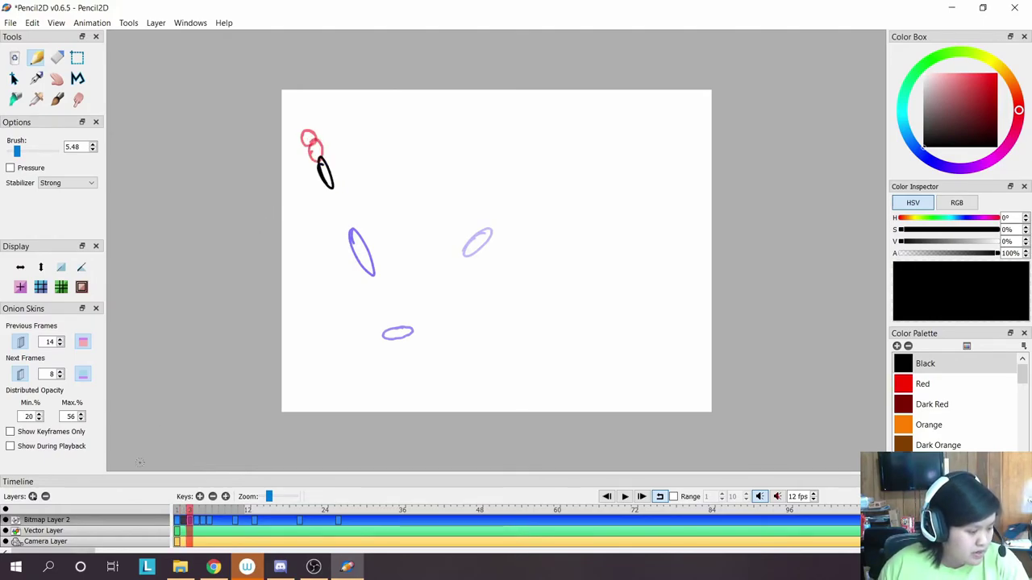
{"action": "key", "text": "Right"}
{"action": "key", "text": "Right"}
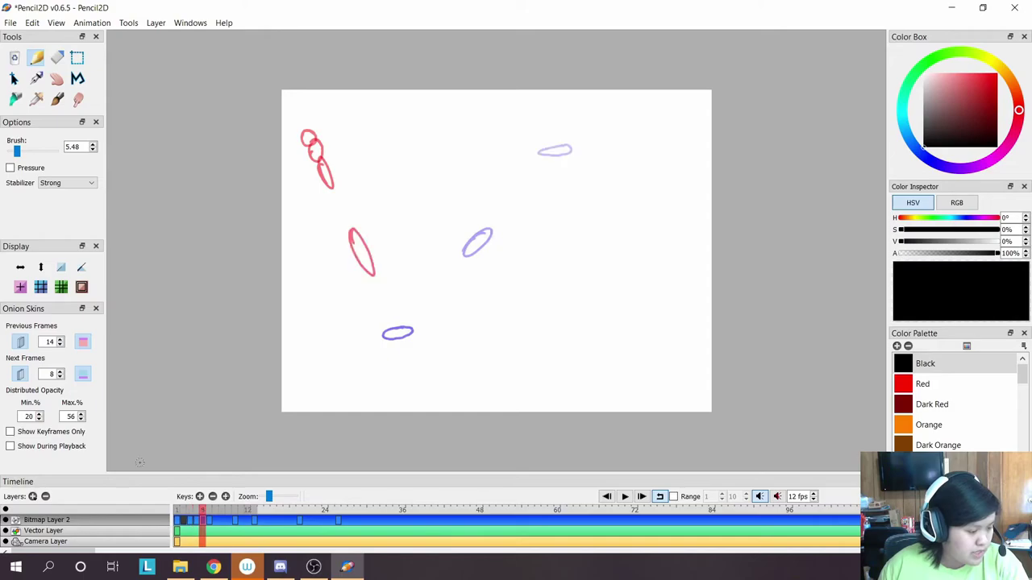
{"action": "key", "text": "Right"}
{"action": "key", "text": "Left"}
{"action": "mouse_move", "coordinate": [379, 299]}
{"action": "left_mouse_down"}
{"action": "mouse_move", "coordinate": [390, 319]}
{"action": "mouse_move", "coordinate": [376, 292]}
{"action": "left_mouse_up"}
Add a keyframe at frame 8 and draw a tilted oval between the flat lower-left oval and frame 10's oval.
{"action": "key", "text": "Right"}
{"action": "key", "text": "Right"}
{"action": "key", "text": "Right"}
{"action": "key", "text": "Right"}
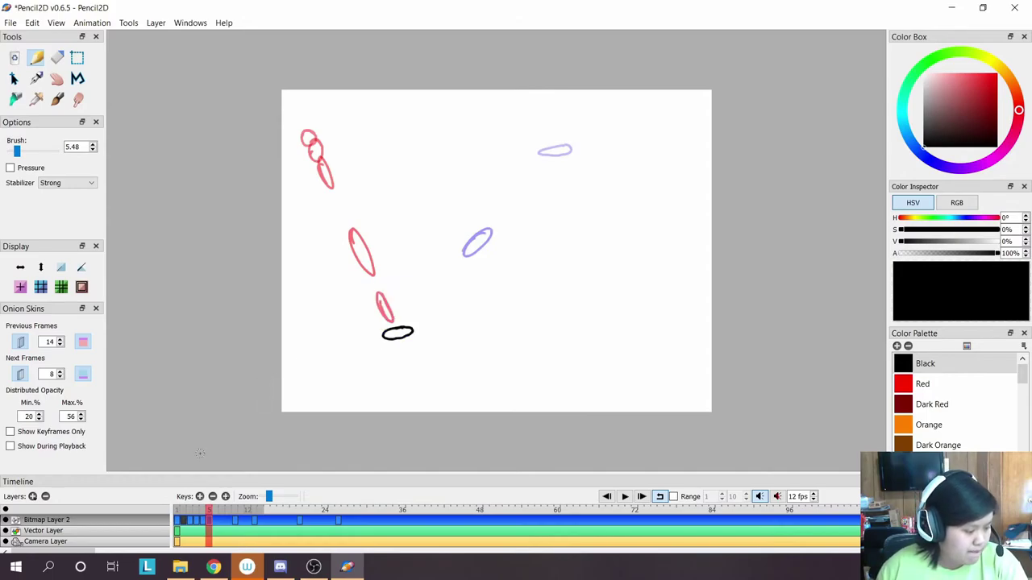
{"action": "key", "text": "Left"}
{"action": "key", "text": "Left"}
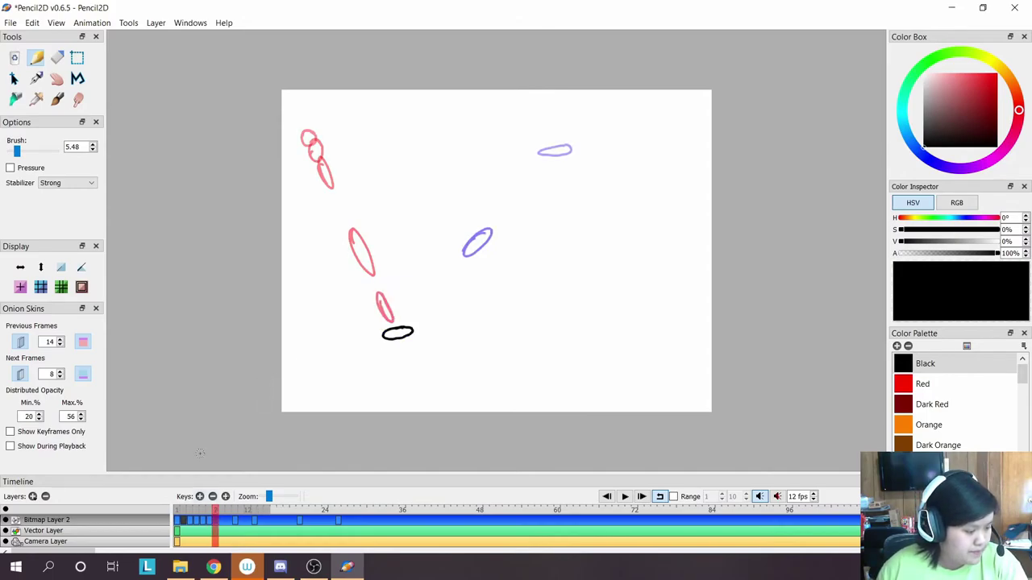
{"action": "key", "text": "Right"}
{"action": "key", "text": "Right"}
{"action": "key", "text": "Left"}
{"action": "key", "text": "F7"}
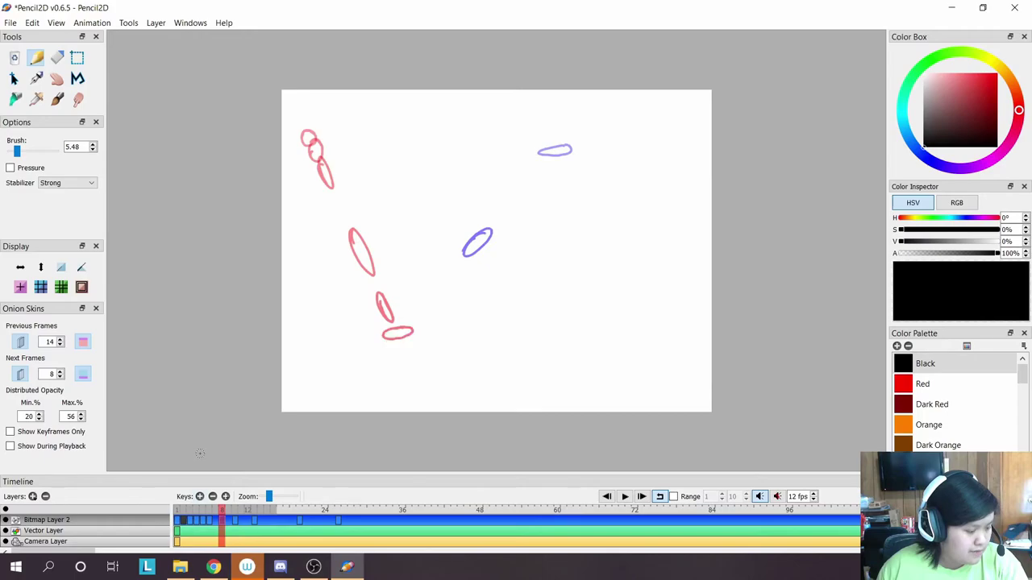
{"action": "mouse_move", "coordinate": [440, 281]}
{"action": "left_mouse_down"}
{"action": "mouse_move", "coordinate": [428, 298]}
{"action": "mouse_move", "coordinate": [442, 283]}
{"action": "left_mouse_up"}
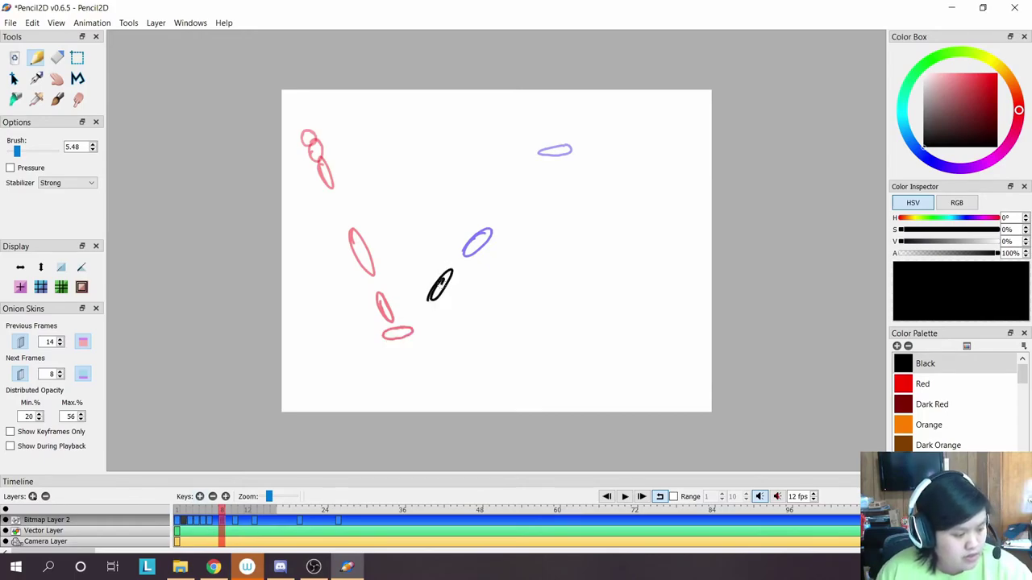
Add a keyframe at frame 7 and draw a small tilted oval between the flat lower-left oval and frame 8's oval.
{"action": "key", "text": "Left"}
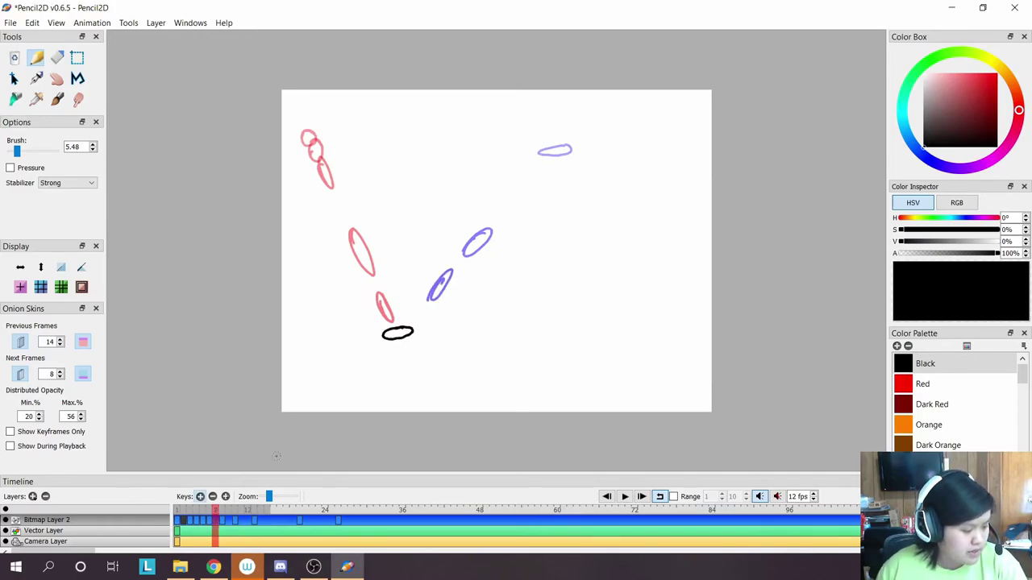
{"action": "left_click", "coordinate": [200, 497]}
{"action": "mouse_move", "coordinate": [425, 300]}
{"action": "left_mouse_down"}
{"action": "mouse_move", "coordinate": [419, 318]}
{"action": "mouse_move", "coordinate": [427, 300]}
{"action": "left_mouse_up"}
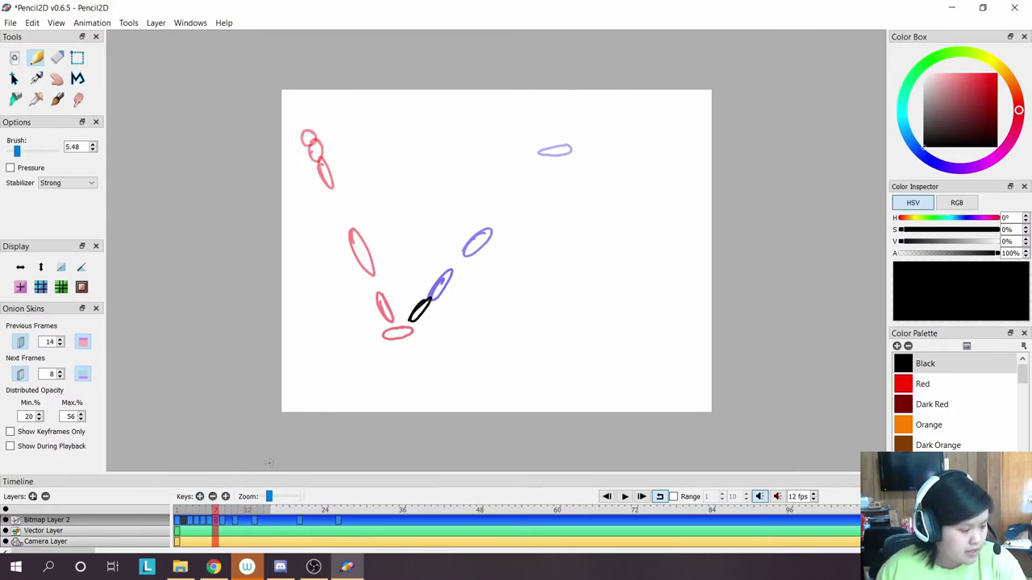
Add a keyframe at frame 9 and draw a tilted oval bridging the ovals of frames 8 and 10.
{"action": "key", "text": "Right"}
{"action": "key", "text": "Right"}
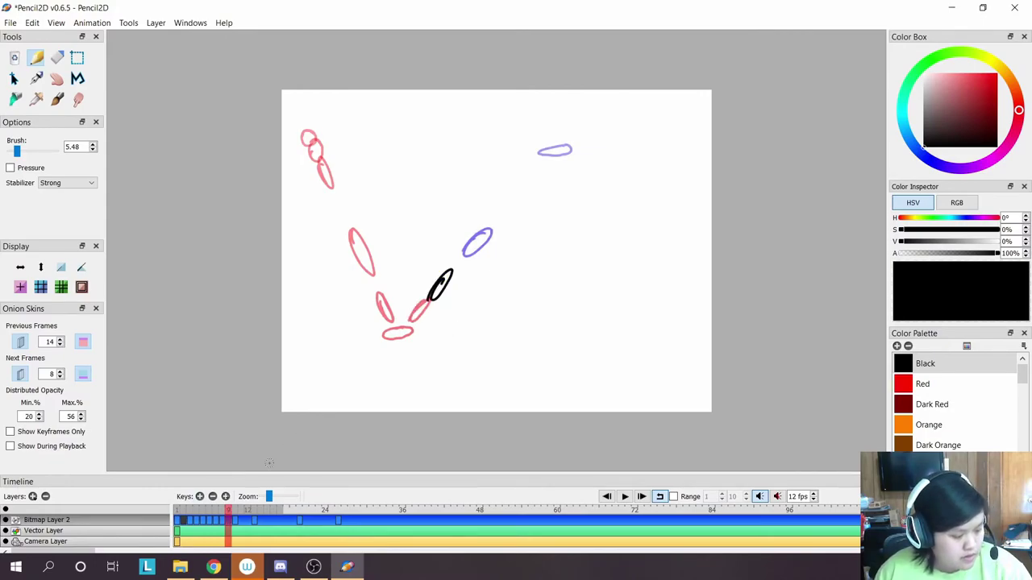
{"action": "left_click", "coordinate": [200, 497]}
{"action": "mouse_move", "coordinate": [470, 247]}
{"action": "left_mouse_down"}
{"action": "mouse_move", "coordinate": [458, 253]}
{"action": "mouse_move", "coordinate": [467, 249]}
{"action": "left_mouse_up"}
Add a keyframe at frame 11 and draw a tilted oval just above and to the right of frame 10's oval.
{"action": "key", "text": "Right"}
{"action": "key", "text": "Right"}
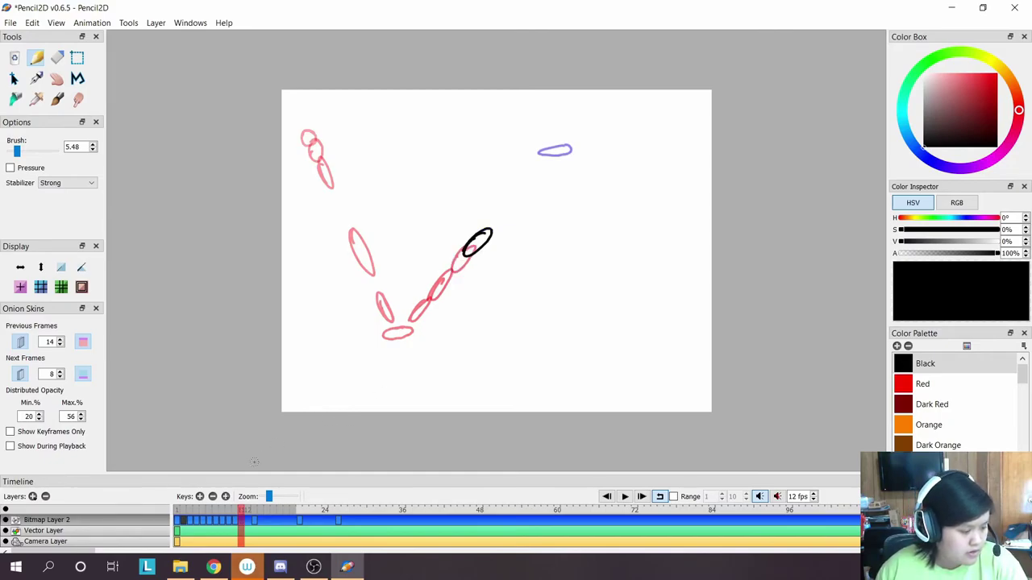
{"action": "key", "text": "F7"}
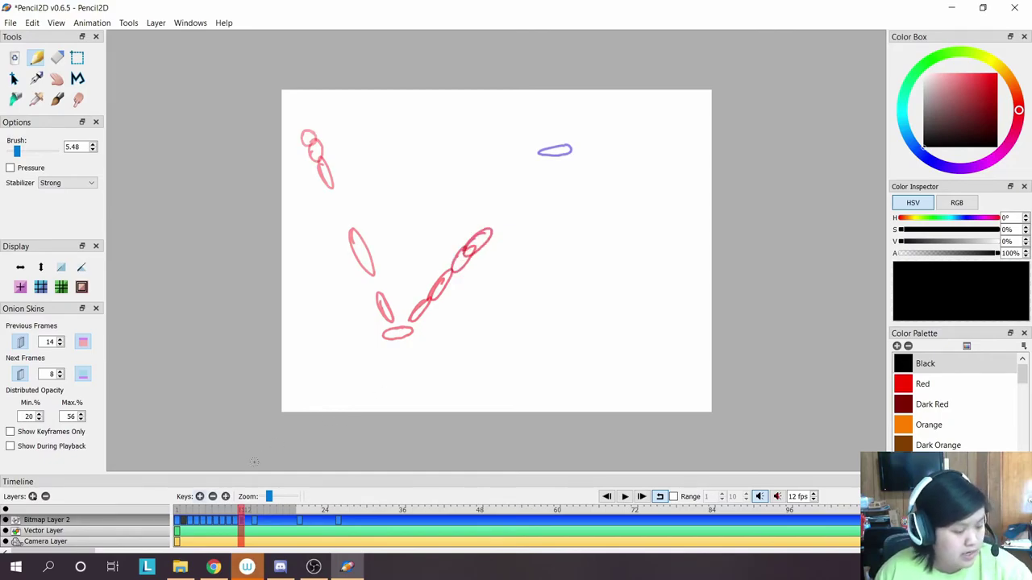
{"action": "left_click_drag", "start_coordinate": [508, 202], "coordinate": [492, 226]}
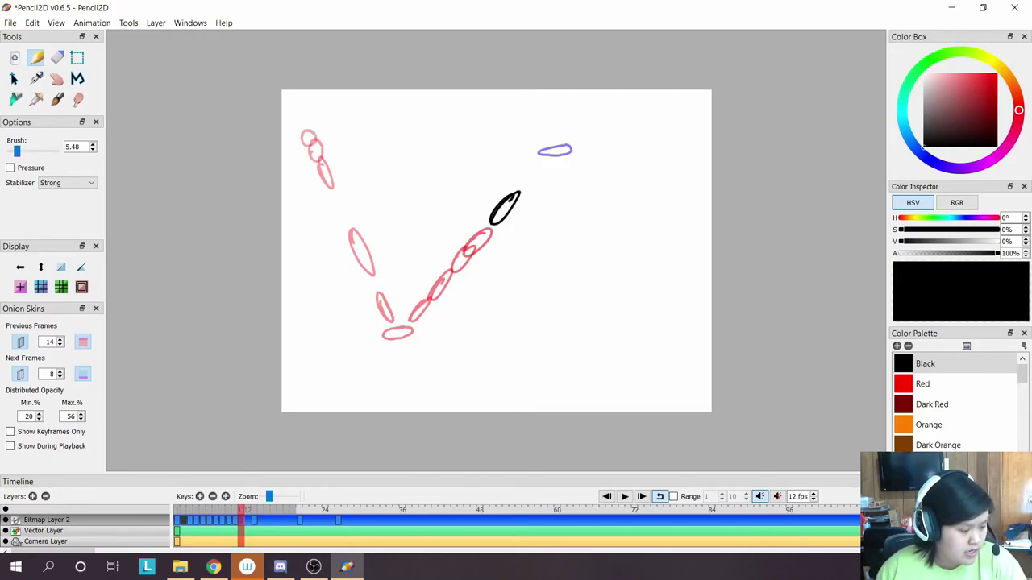
Add a keyframe at frame 12 and draw a tilted oval between frame 11's oval and the flat upper-right oval.
{"action": "left_click", "coordinate": [248, 510]}
{"action": "left_click", "coordinate": [200, 497]}
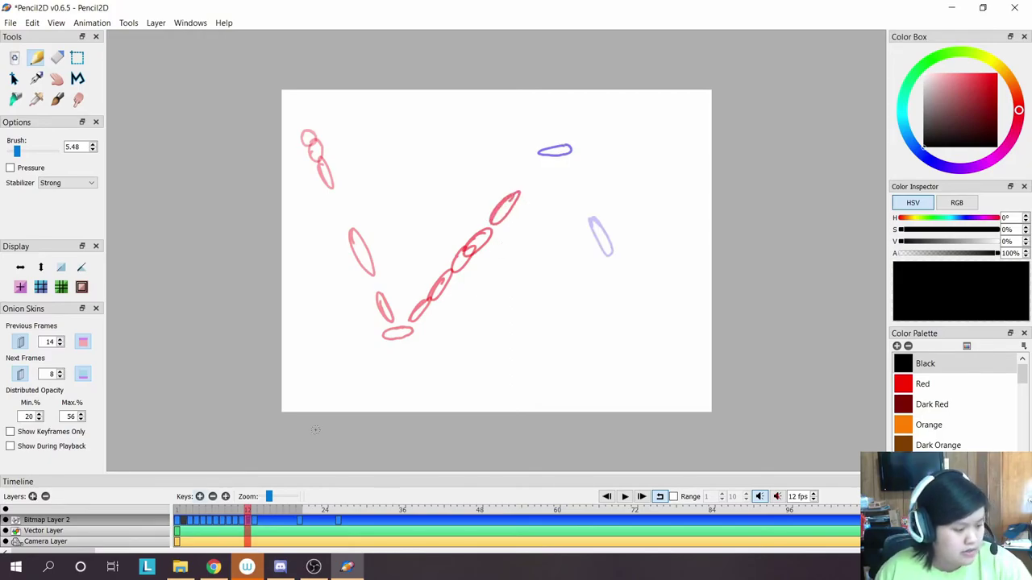
{"action": "mouse_move", "coordinate": [539, 166]}
{"action": "left_mouse_down"}
{"action": "mouse_move", "coordinate": [531, 200]}
{"action": "mouse_move", "coordinate": [560, 163]}
{"action": "left_mouse_up"}
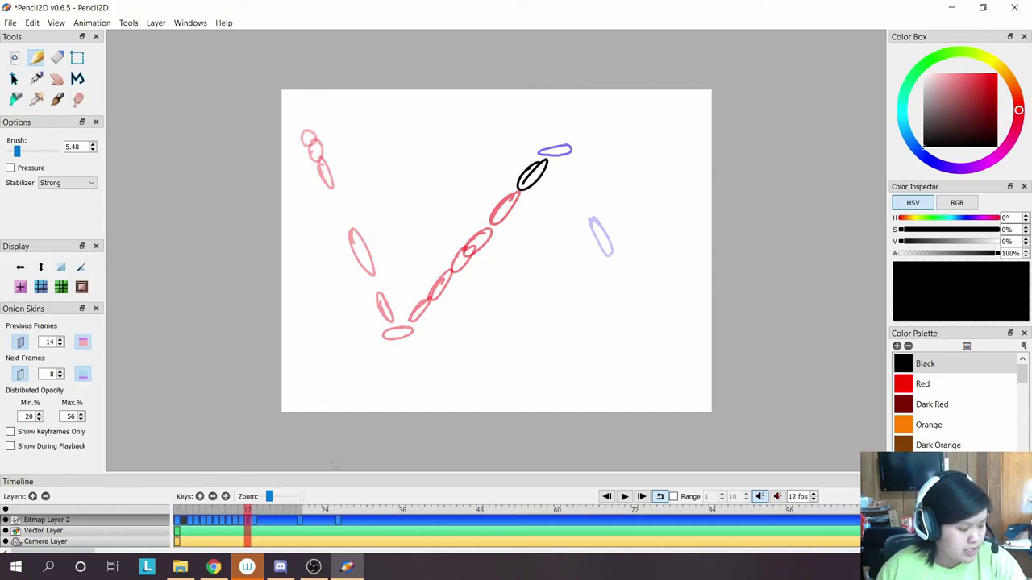
Play back the bouncing-ball animation to check its motion, then stop playback.
{"action": "key", "text": "Return"}
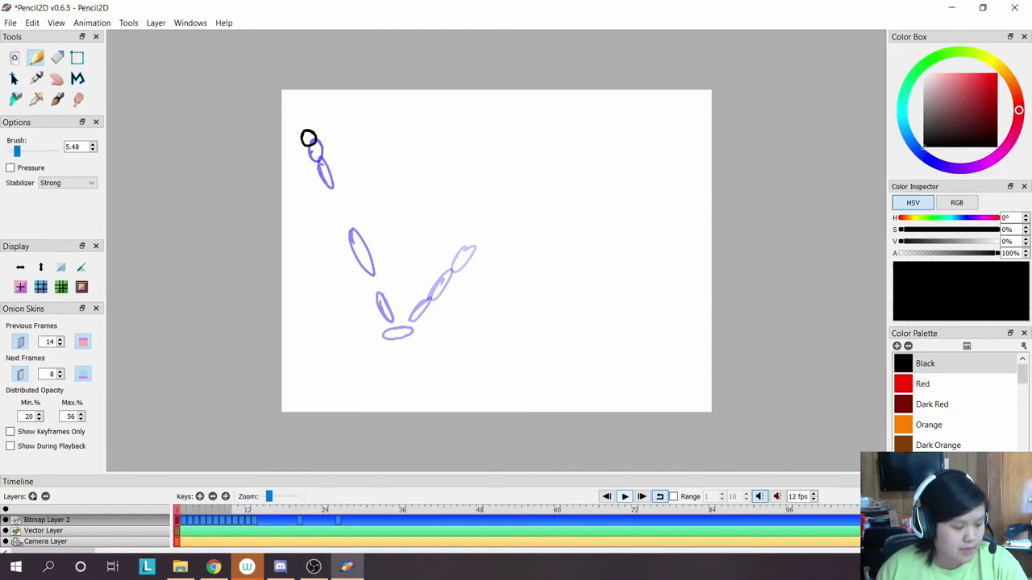
{"action": "key", "text": "Return"}
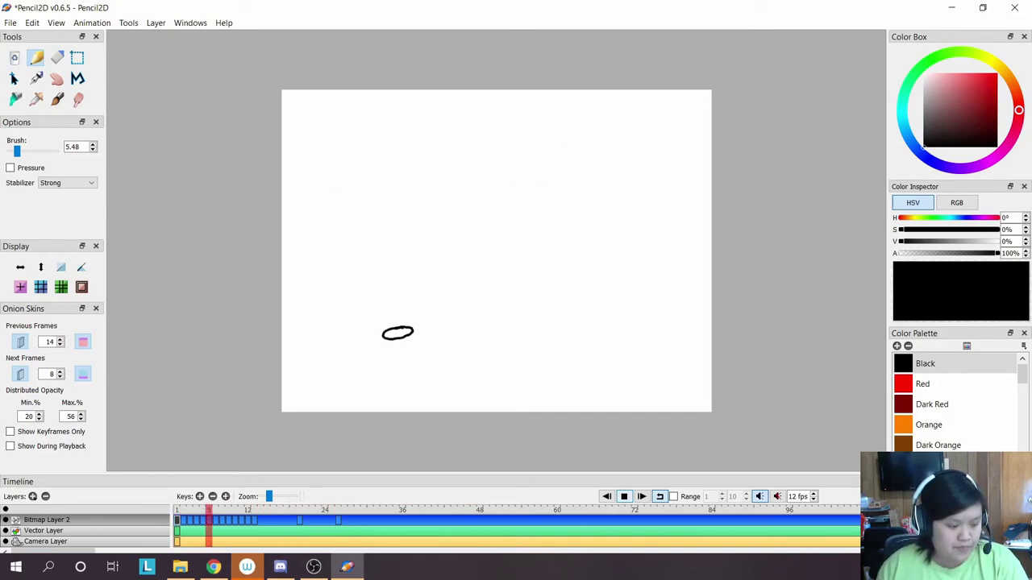
{"action": "key", "text": "Return"}
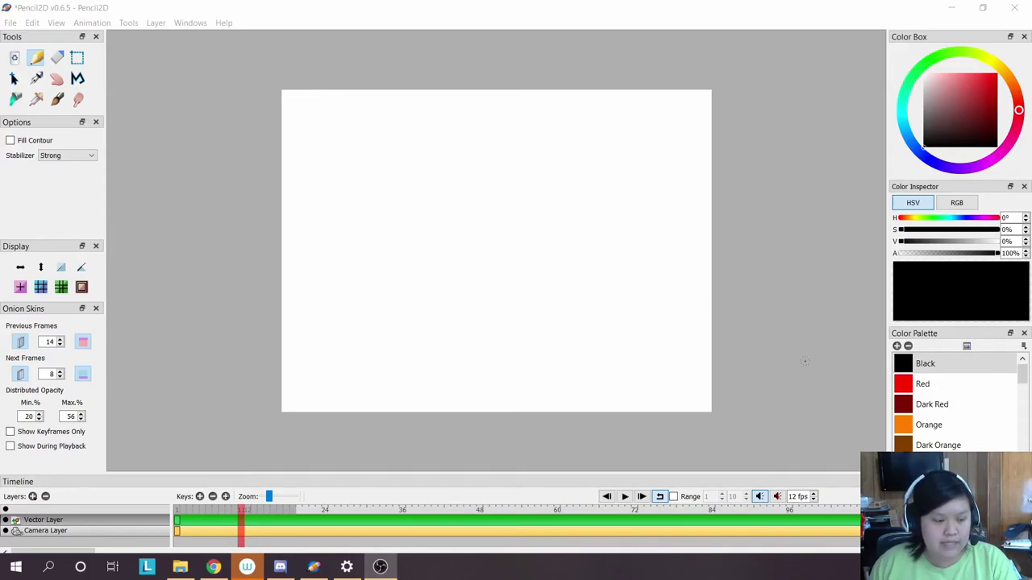
{"action": "left_click", "coordinate": [682, 458]}
{"action": "key", "text": "alt+comma"}
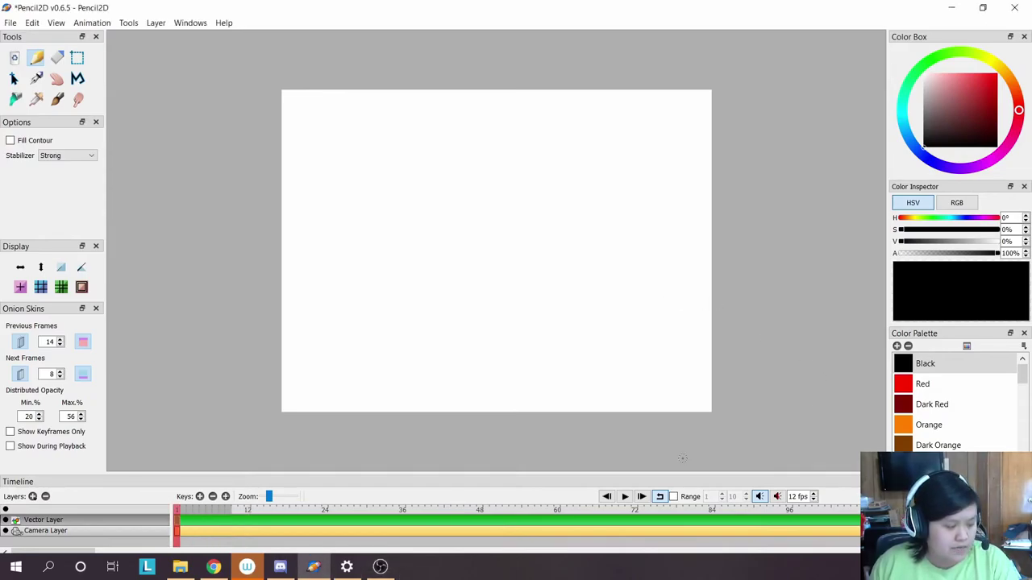
{"action": "key", "text": "period"}
{"action": "key", "text": "period"}
{"action": "key", "text": "period"}
{"action": "key", "text": "period"}
{"action": "key", "text": "period"}
{"action": "key", "text": "period"}
{"action": "key", "text": "period"}
{"action": "key", "text": "period"}
{"action": "key", "text": "period"}
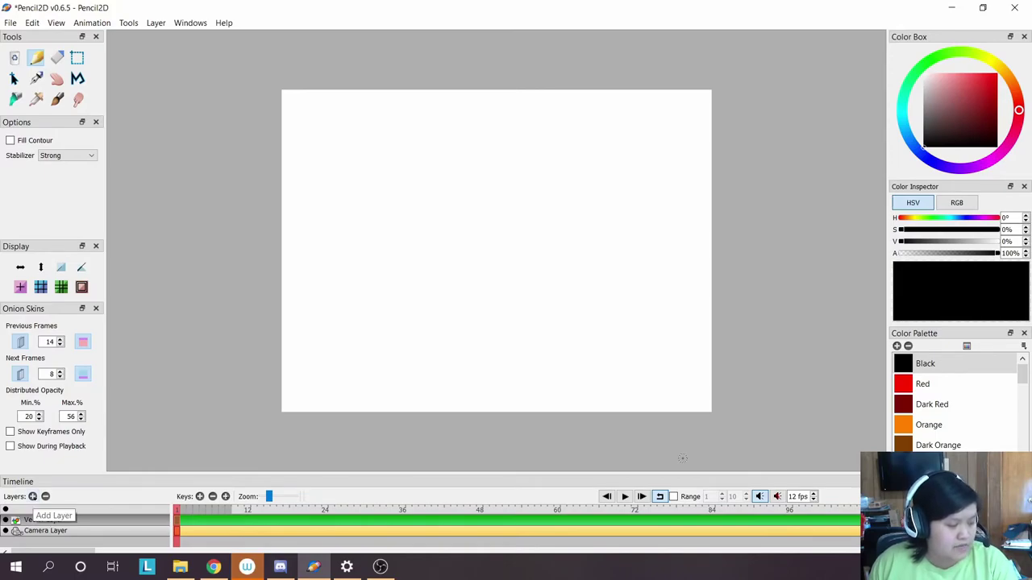
Add a new bitmap layer to the empty drawing, keeping the suggested name.
{"action": "left_click", "coordinate": [32, 496]}
{"action": "left_click", "coordinate": [80, 438]}
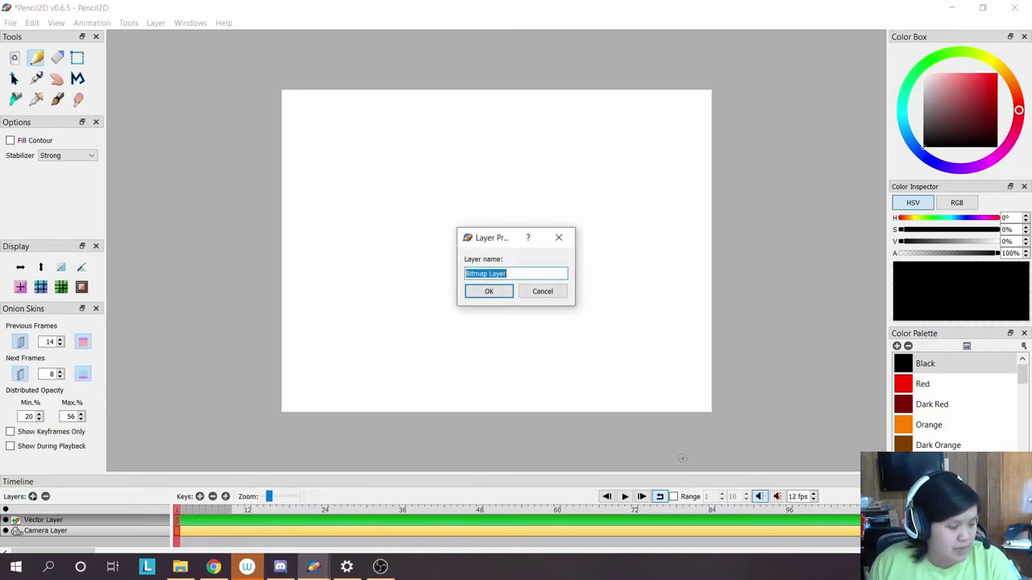
{"action": "key", "text": "Return"}
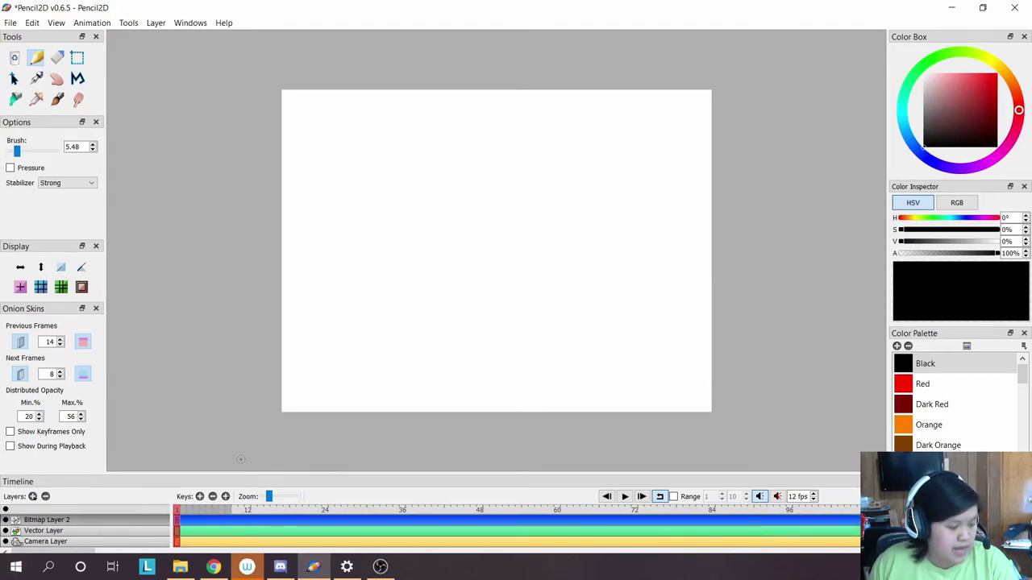
{"action": "key", "text": "Return"}
{"action": "key", "text": "comma"}
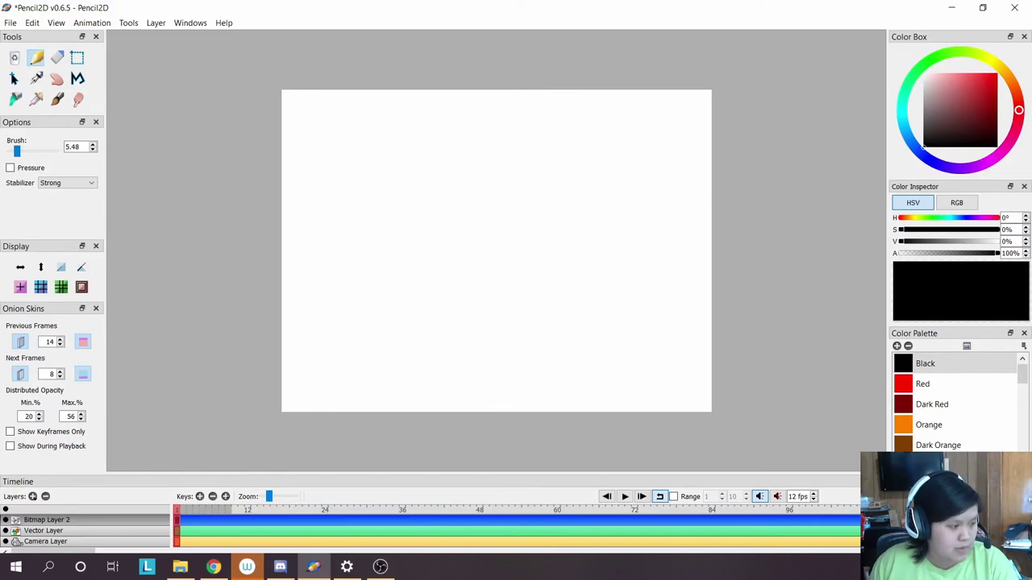
{"action": "mouse_move", "coordinate": [456, 235]}
{"action": "left_mouse_down"}
{"action": "mouse_move", "coordinate": [415, 309]}
{"action": "mouse_move", "coordinate": [431, 249]}
{"action": "mouse_move", "coordinate": [384, 261]}
{"action": "mouse_move", "coordinate": [438, 376]}
{"action": "left_mouse_up"}
{"action": "key", "text": "ctrl+z"}
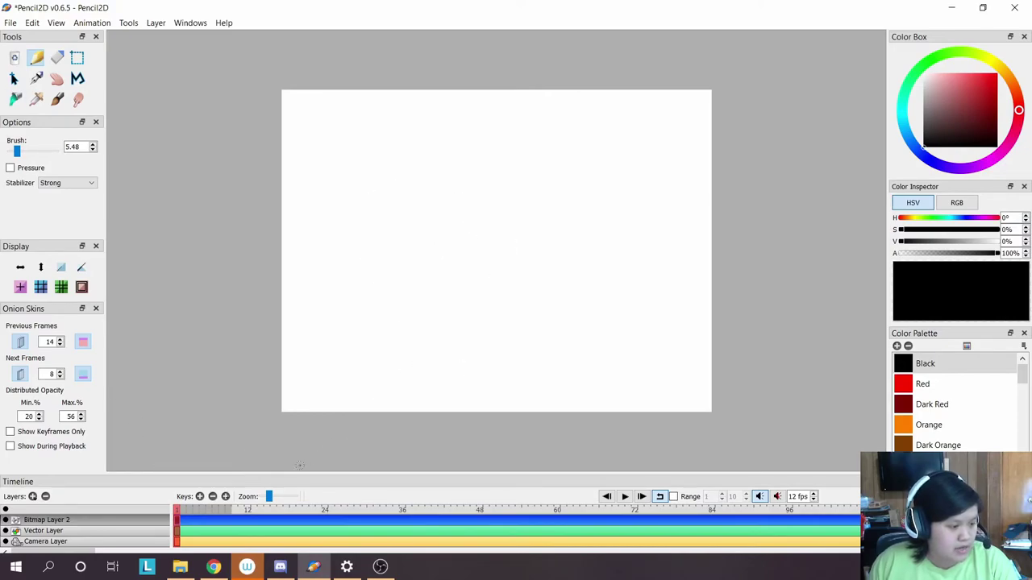
{"action": "key", "text": "period"}
{"action": "key", "text": "period"}
{"action": "key", "text": "period"}
{"action": "key", "text": "period"}
{"action": "key", "text": "period"}
{"action": "key", "text": "period"}
{"action": "key", "text": "period"}
{"action": "key", "text": "period"}
{"action": "key", "text": "period"}
{"action": "key", "text": "period"}
{"action": "key", "text": "comma"}
{"action": "key", "text": "comma"}
{"action": "key", "text": "comma"}
{"action": "key", "text": "comma"}
{"action": "key", "text": "comma"}
{"action": "key", "text": "comma"}
{"action": "key", "text": "comma"}
{"action": "key", "text": "comma"}
{"action": "key", "text": "comma"}
{"action": "key", "text": "comma"}
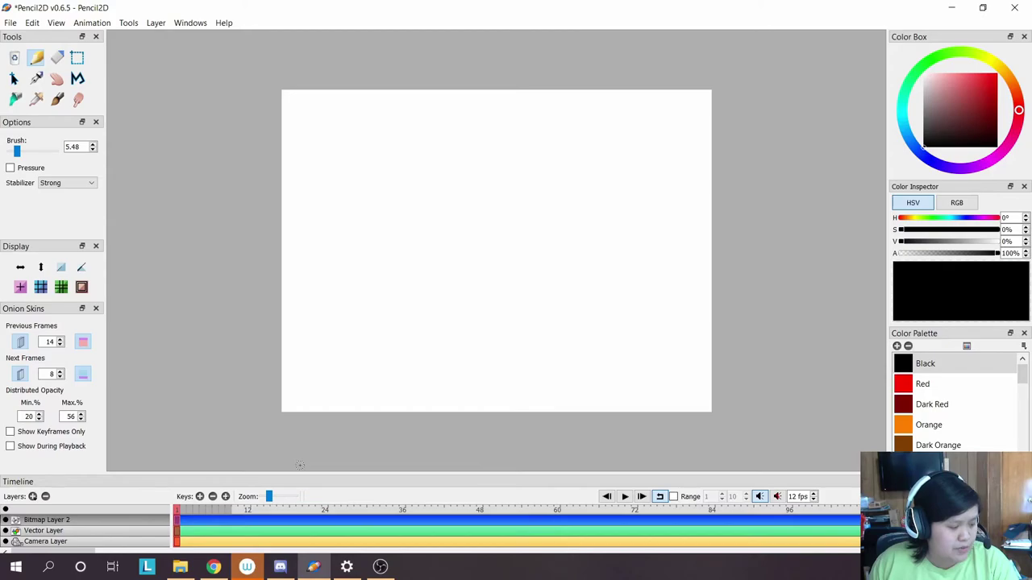
Add another bitmap layer above the existing bitmap layer, keeping the suggested name.
{"action": "key", "text": "ctrl+Down"}
{"action": "key", "text": "ctrl+Up"}
{"action": "left_click", "coordinate": [33, 496]}
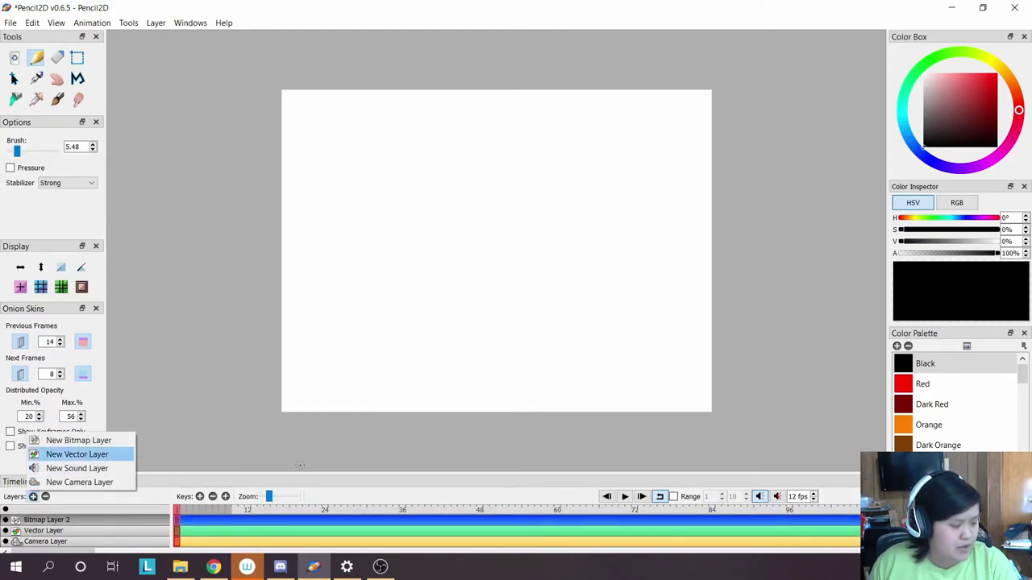
{"action": "left_click", "coordinate": [69, 438]}
{"action": "key", "text": "Return"}
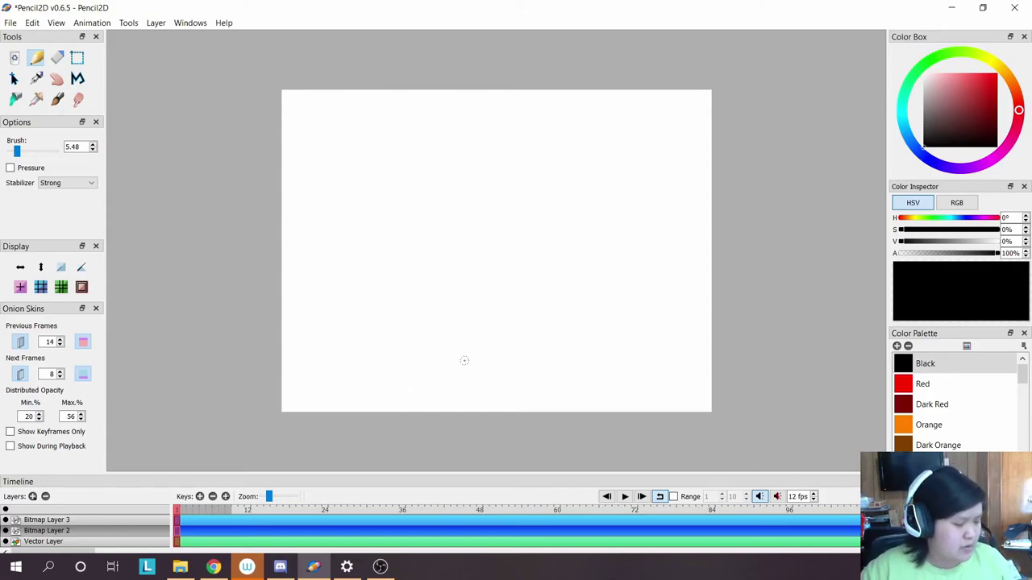
Set the drawing colour to bright blue with hue 207°, saturation 100% and value 100%.
{"action": "left_click", "coordinate": [902, 114]}
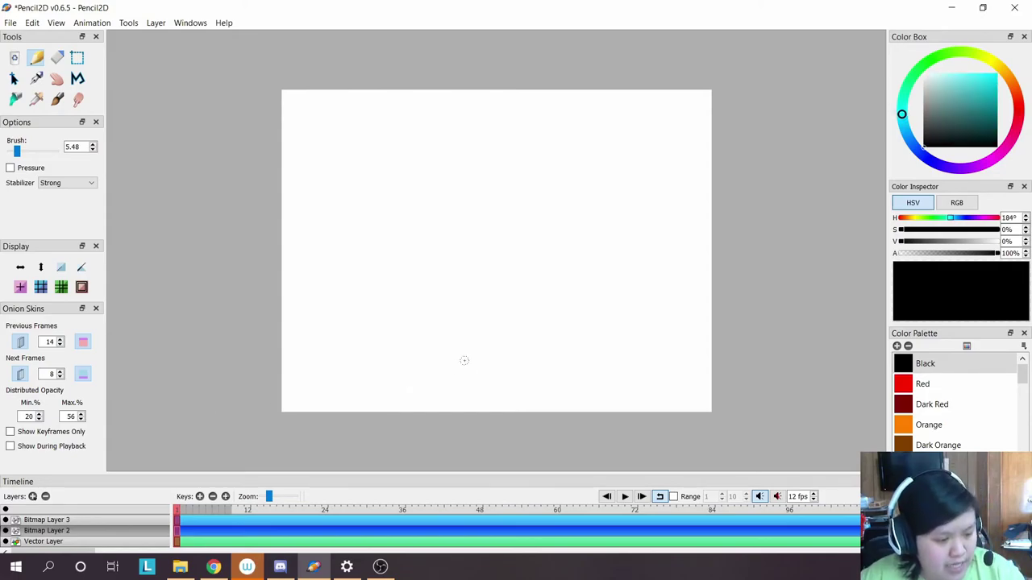
{"action": "left_click", "coordinate": [996, 74]}
{"action": "left_click", "coordinate": [908, 137]}
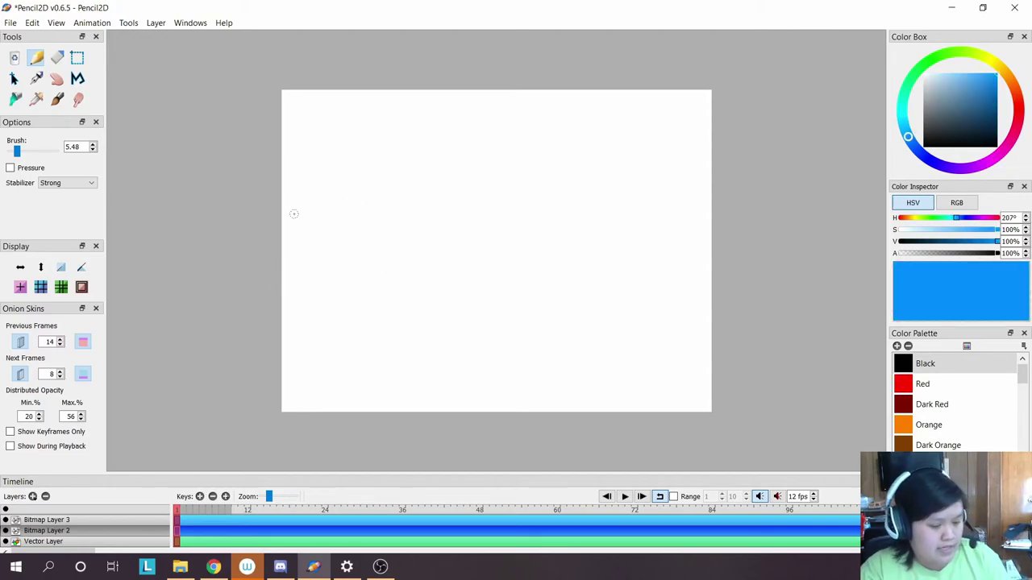
Draw a doubled horizontal ground line across the lower part of the page, extending past both edges.
{"action": "left_click_drag", "start_coordinate": [256, 362], "coordinate": [753, 361]}
{"action": "key", "text": "ctrl+z"}
{"action": "mouse_move", "coordinate": [263, 365]}
{"action": "left_mouse_down"}
{"action": "mouse_move", "coordinate": [742, 367]}
{"action": "mouse_move", "coordinate": [475, 356]}
{"action": "left_mouse_up"}
{"action": "key", "text": "ctrl+z"}
{"action": "mouse_move", "coordinate": [258, 370]}
{"action": "left_mouse_down"}
{"action": "mouse_move", "coordinate": [724, 369]}
{"action": "mouse_move", "coordinate": [233, 363]}
{"action": "left_mouse_up"}
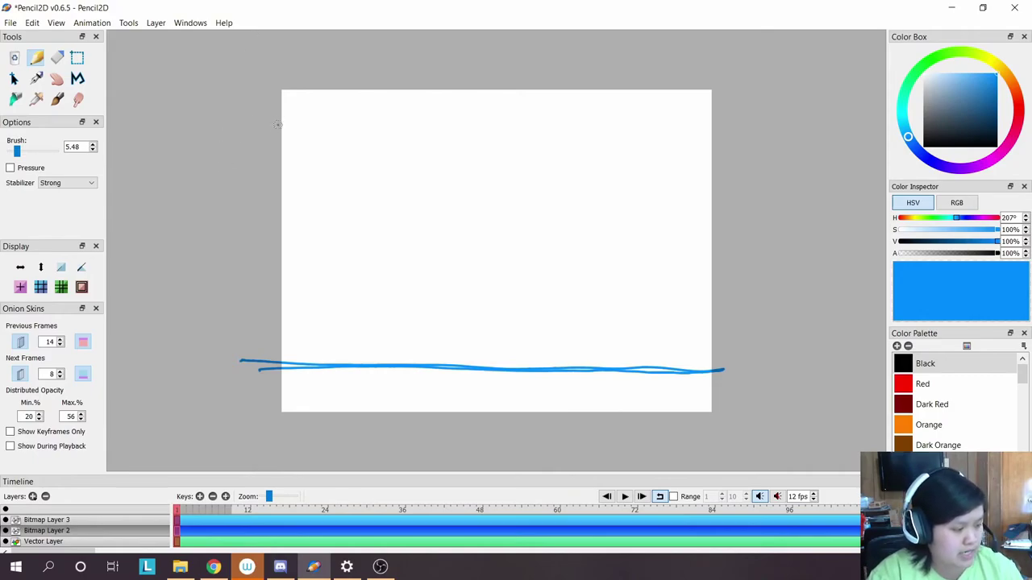
Mark a blue dot beyond the page's upper-left edge and try out a falling and a rebounding arc from it.
{"action": "mouse_move", "coordinate": [256, 126]}
{"action": "left_mouse_down"}
{"action": "mouse_move", "coordinate": [224, 119]}
{"action": "mouse_move", "coordinate": [299, 141]}
{"action": "mouse_move", "coordinate": [412, 223]}
{"action": "mouse_move", "coordinate": [484, 365]}
{"action": "mouse_move", "coordinate": [559, 232]}
{"action": "mouse_move", "coordinate": [664, 156]}
{"action": "mouse_move", "coordinate": [786, 150]}
{"action": "left_mouse_up"}
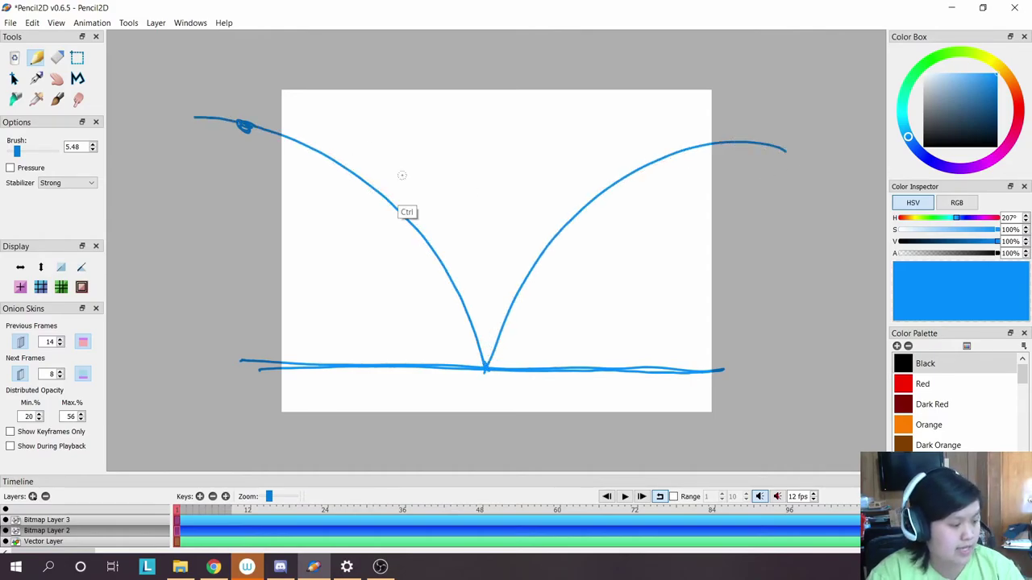
{"action": "key", "text": "ctrl+z"}
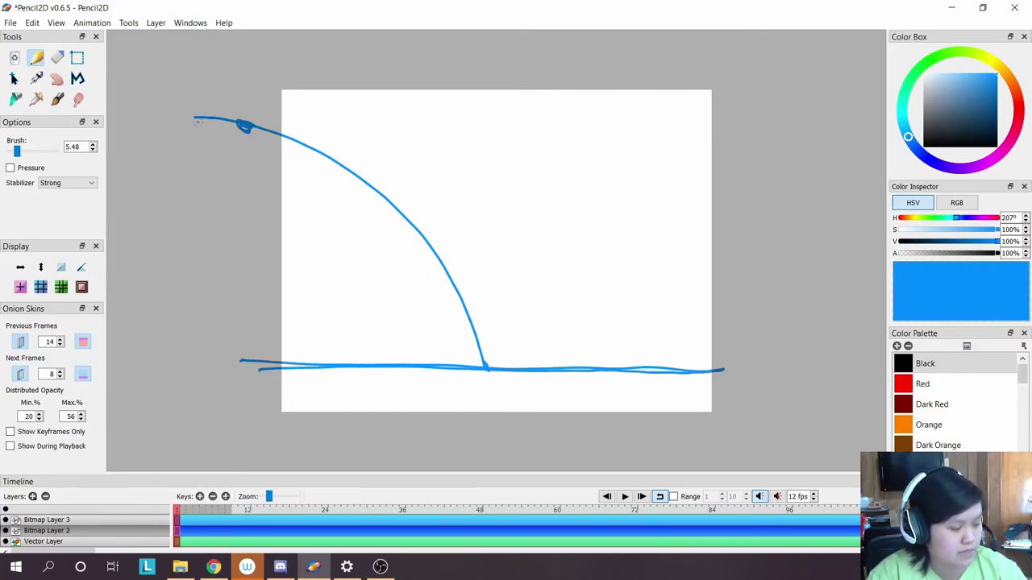
{"action": "mouse_move", "coordinate": [485, 371]}
{"action": "left_mouse_down"}
{"action": "mouse_move", "coordinate": [492, 331]}
{"action": "mouse_move", "coordinate": [608, 164]}
{"action": "mouse_move", "coordinate": [753, 299]}
{"action": "mouse_move", "coordinate": [755, 342]}
{"action": "left_mouse_up"}
{"action": "key", "text": "ctrl+z"}
{"action": "key", "text": "ctrl+z"}
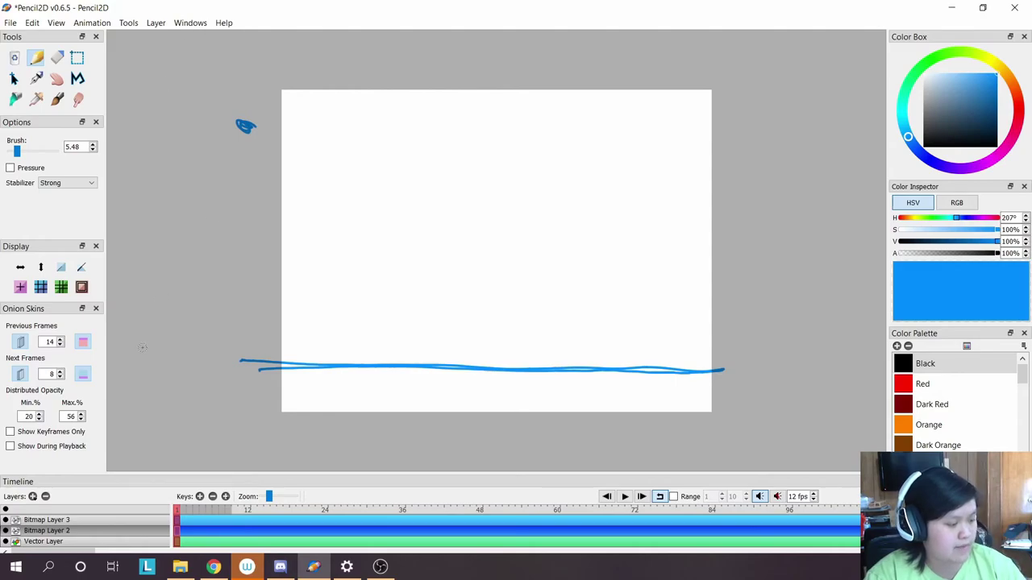
Draw a tall arc passing through the dot down to the ground line, followed by a lower second bounce arc.
{"action": "key", "text": "space"}
{"action": "mouse_move", "coordinate": [142, 347]}
{"action": "left_mouse_down"}
{"action": "mouse_move", "coordinate": [233, 342]}
{"action": "mouse_move", "coordinate": [235, 221]}
{"action": "mouse_move", "coordinate": [397, 138]}
{"action": "mouse_move", "coordinate": [508, 318]}
{"action": "mouse_move", "coordinate": [516, 355]}
{"action": "left_mouse_up"}
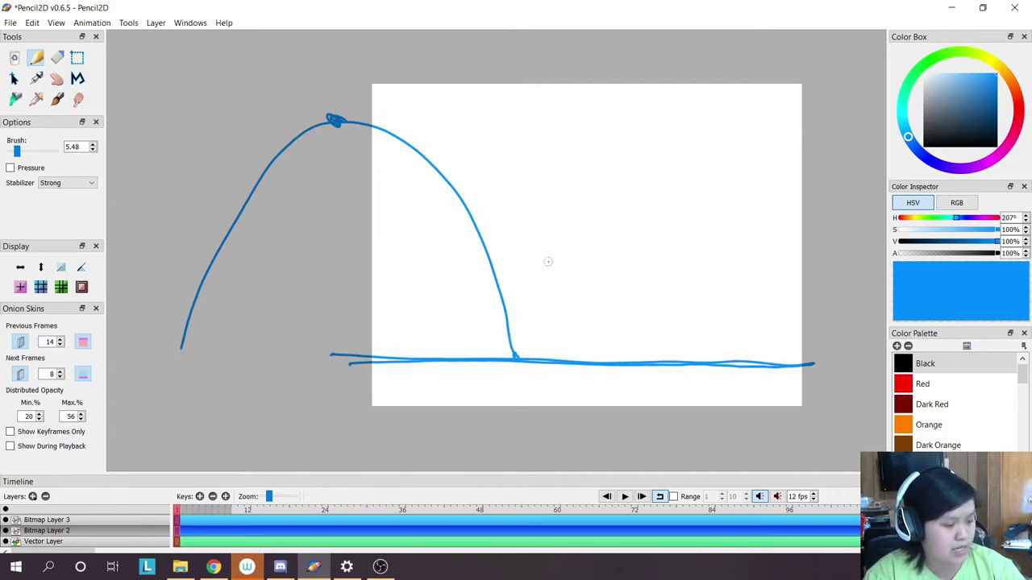
{"action": "mouse_move", "coordinate": [515, 356]}
{"action": "left_mouse_down"}
{"action": "mouse_move", "coordinate": [593, 196]}
{"action": "mouse_move", "coordinate": [734, 223]}
{"action": "mouse_move", "coordinate": [781, 363]}
{"action": "mouse_move", "coordinate": [664, 412]}
{"action": "left_mouse_up"}
{"action": "key", "text": "space"}
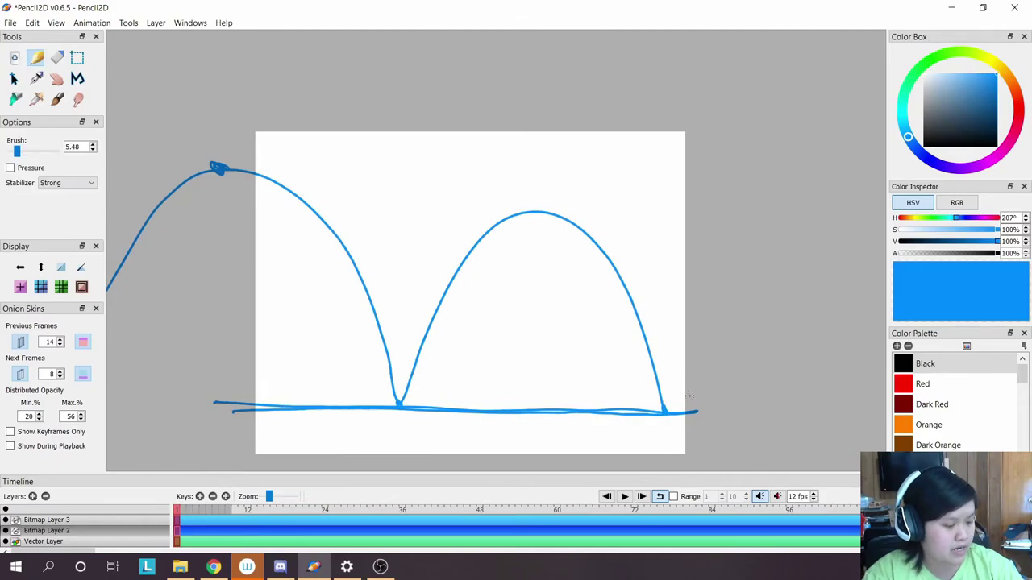
{"action": "key", "text": "ctrl+z"}
{"action": "mouse_move", "coordinate": [397, 403]}
{"action": "left_mouse_down"}
{"action": "mouse_move", "coordinate": [443, 283]}
{"action": "mouse_move", "coordinate": [508, 230]}
{"action": "mouse_move", "coordinate": [569, 270]}
{"action": "mouse_move", "coordinate": [616, 405]}
{"action": "mouse_move", "coordinate": [678, 285]}
{"action": "mouse_move", "coordinate": [770, 252]}
{"action": "left_mouse_up"}
Draw a smaller third bounce arc from the second landing point past the page's right edge, and retrace it.
{"action": "mouse_move", "coordinate": [652, 387]}
{"action": "left_mouse_down"}
{"action": "mouse_move", "coordinate": [634, 328]}
{"action": "mouse_move", "coordinate": [682, 222]}
{"action": "mouse_move", "coordinate": [729, 204]}
{"action": "mouse_move", "coordinate": [901, 259]}
{"action": "mouse_move", "coordinate": [768, 162]}
{"action": "left_mouse_up"}
{"action": "key", "text": "ctrl+z"}
{"action": "key", "text": "space"}
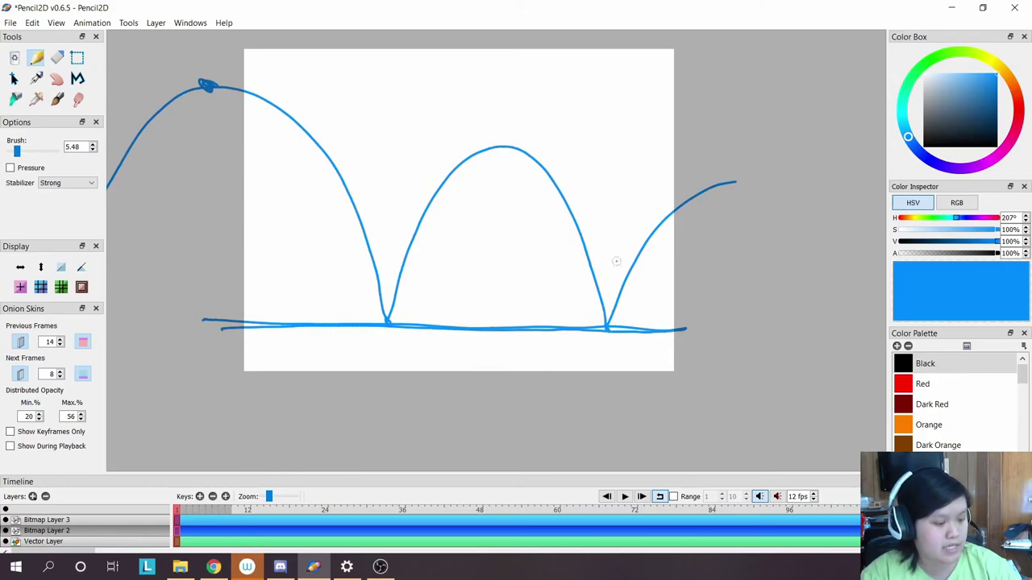
{"action": "mouse_move", "coordinate": [607, 326]}
{"action": "left_mouse_down"}
{"action": "mouse_move", "coordinate": [616, 290]}
{"action": "mouse_move", "coordinate": [665, 208]}
{"action": "mouse_move", "coordinate": [711, 191]}
{"action": "left_mouse_up"}
{"action": "key", "text": "ctrl+z"}
{"action": "key", "text": "ctrl+z"}
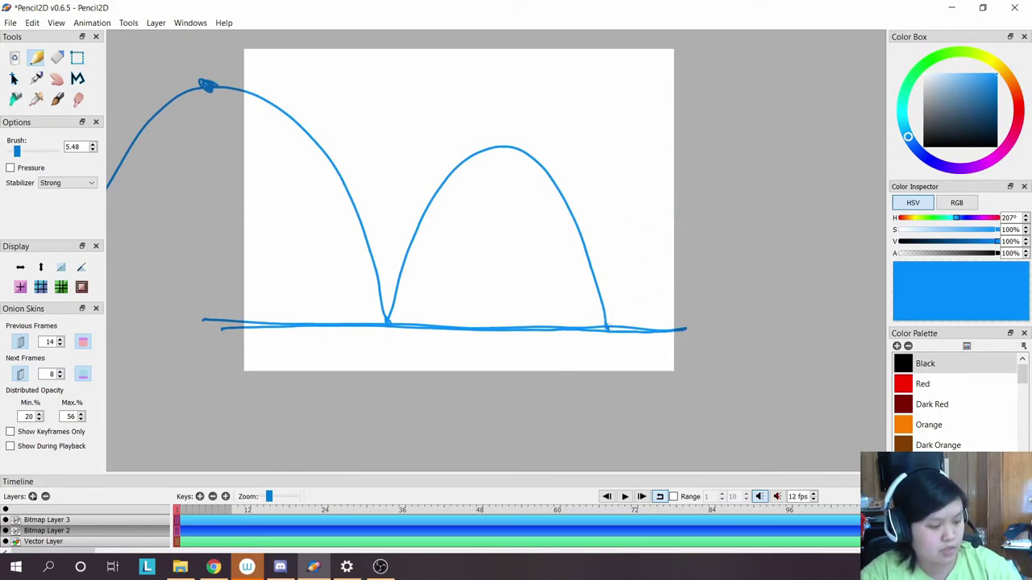
{"action": "mouse_move", "coordinate": [609, 324]}
{"action": "left_mouse_down"}
{"action": "mouse_move", "coordinate": [651, 219]}
{"action": "mouse_move", "coordinate": [710, 204]}
{"action": "mouse_move", "coordinate": [740, 326]}
{"action": "left_mouse_up"}
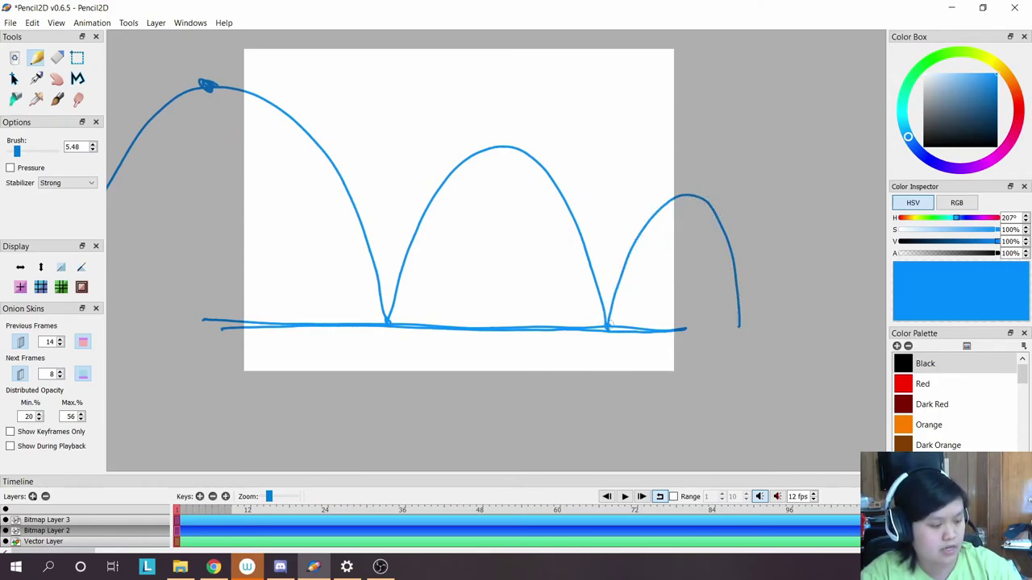
{"action": "mouse_move", "coordinate": [609, 324]}
{"action": "left_mouse_down"}
{"action": "mouse_move", "coordinate": [667, 205]}
{"action": "mouse_move", "coordinate": [723, 231]}
{"action": "mouse_move", "coordinate": [754, 329]}
{"action": "left_mouse_up"}
Mark the peaks and ground contact points of the three bounce arcs with blue dots.
{"action": "left_click_drag", "start_coordinate": [694, 284], "coordinate": [785, 293]}
{"action": "mouse_move", "coordinate": [145, 317]}
{"action": "left_mouse_down"}
{"action": "mouse_move", "coordinate": [215, 335]}
{"action": "mouse_move", "coordinate": [194, 338]}
{"action": "mouse_move", "coordinate": [120, 282]}
{"action": "mouse_move", "coordinate": [137, 349]}
{"action": "left_mouse_up"}
{"action": "mouse_move", "coordinate": [296, 121]}
{"action": "left_mouse_down"}
{"action": "mouse_move", "coordinate": [303, 127]}
{"action": "mouse_move", "coordinate": [293, 121]}
{"action": "left_mouse_up"}
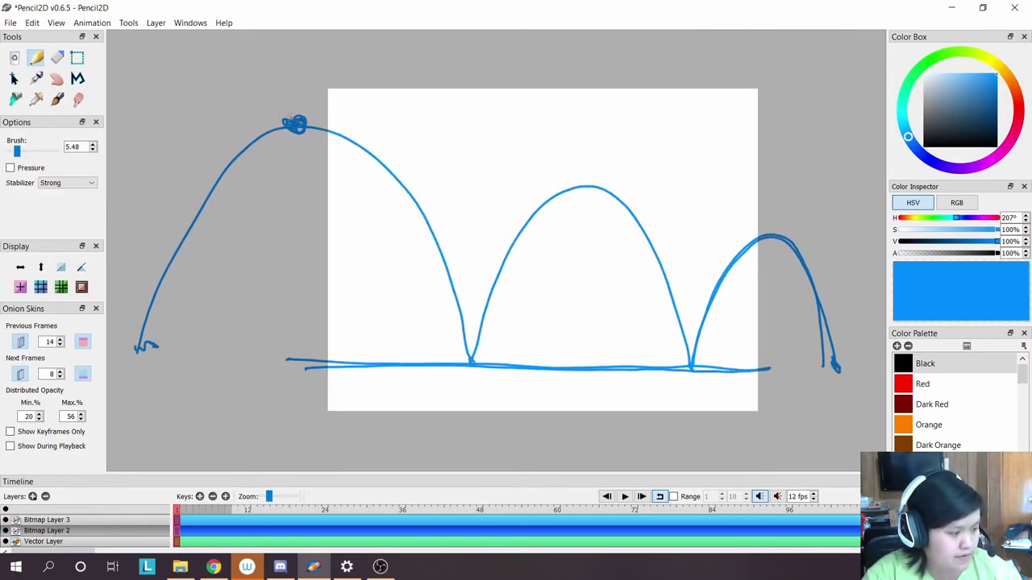
{"action": "left_click_drag", "start_coordinate": [586, 187], "coordinate": [586, 185]}
{"action": "left_click_drag", "start_coordinate": [769, 234], "coordinate": [712, 182]}
{"action": "left_click_drag", "start_coordinate": [432, 320], "coordinate": [435, 325]}
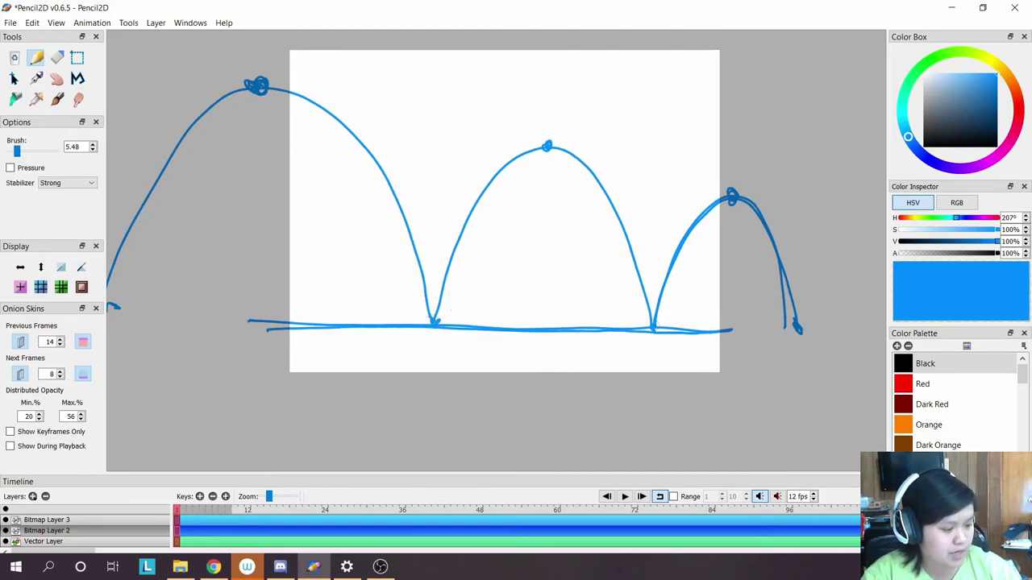
{"action": "key", "text": "space"}
{"action": "left_click_drag", "start_coordinate": [342, 250], "coordinate": [464, 247]}
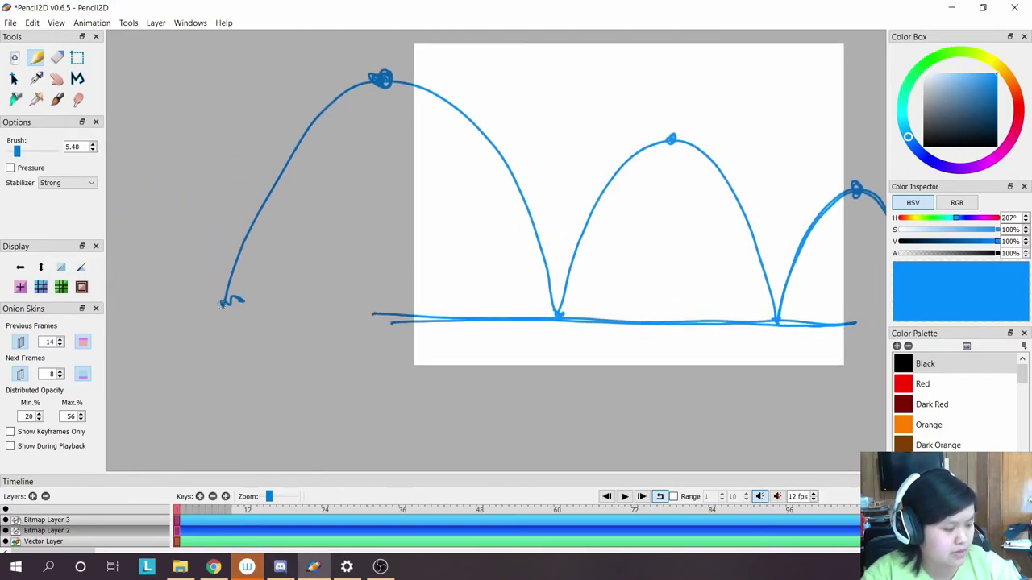
{"action": "key", "text": "space"}
{"action": "left_click_drag", "start_coordinate": [223, 304], "coordinate": [115, 319]}
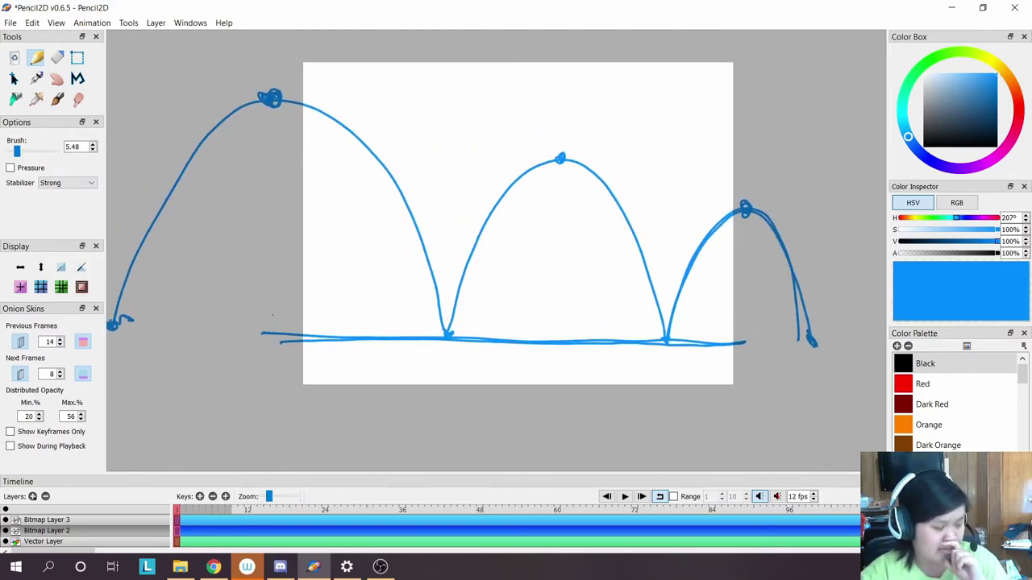
Draw a downward arrow above the first arc's peak and re-mark that arc's landing point on the ground line.
{"action": "key", "text": "space"}
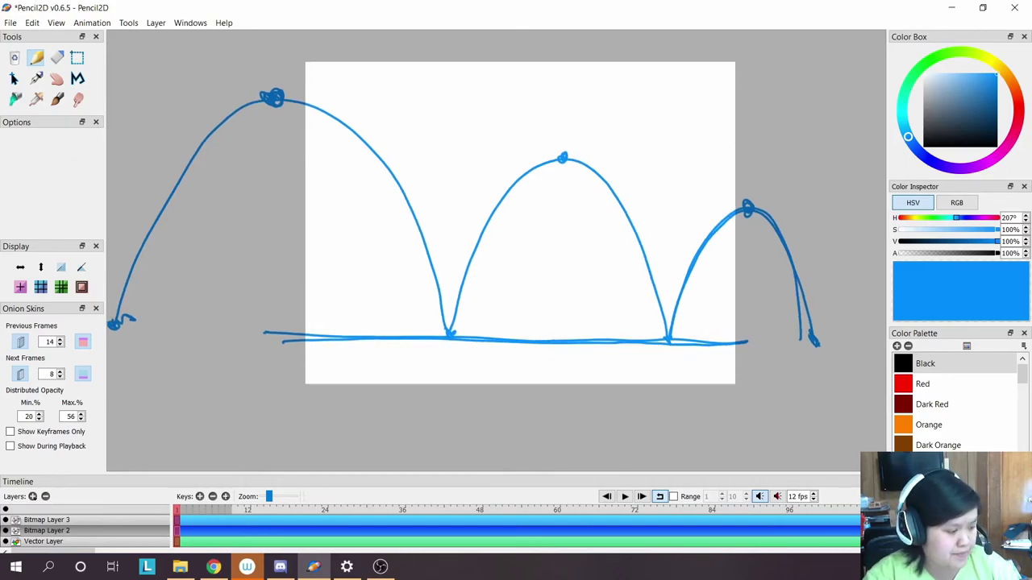
{"action": "left_click_drag", "start_coordinate": [114, 109], "coordinate": [198, 147]}
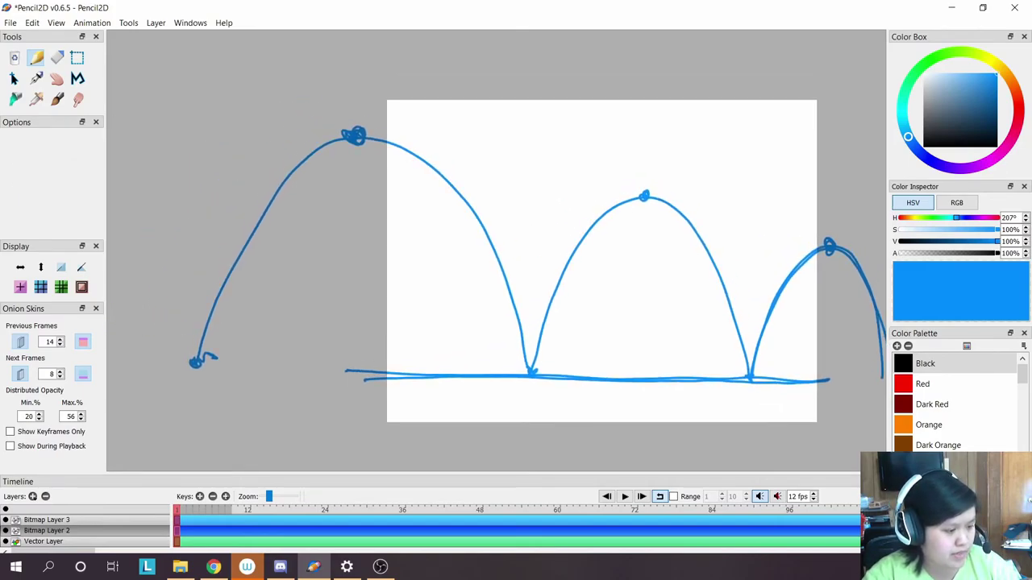
{"action": "left_click_drag", "start_coordinate": [601, 261], "coordinate": [479, 211]}
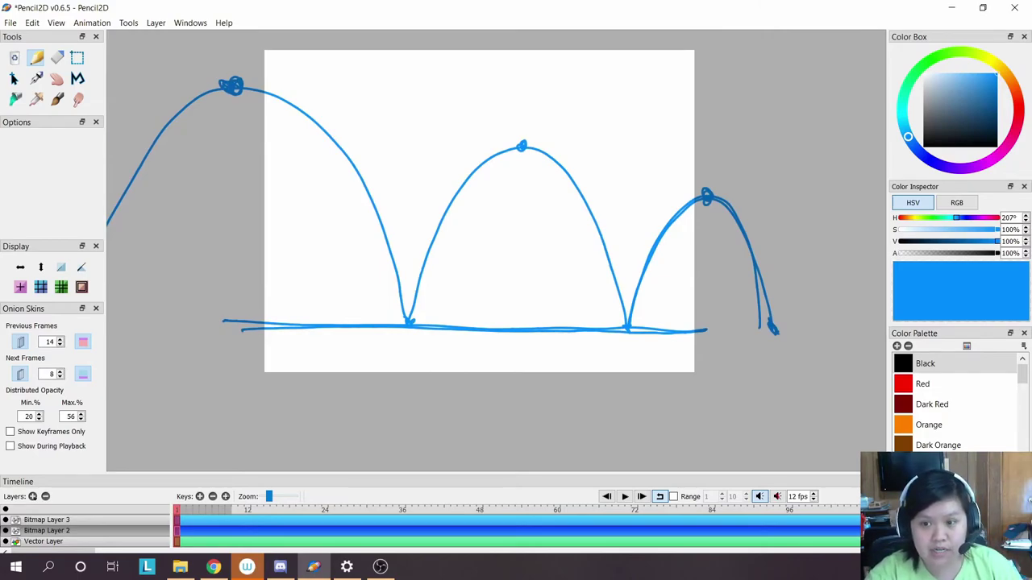
{"action": "key", "text": "space"}
{"action": "mouse_move", "coordinate": [234, 65]}
{"action": "left_mouse_down"}
{"action": "mouse_move", "coordinate": [251, 111]}
{"action": "mouse_move", "coordinate": [266, 119]}
{"action": "left_mouse_up"}
{"action": "left_click_drag", "start_coordinate": [266, 78], "coordinate": [266, 115]}
{"action": "mouse_move", "coordinate": [254, 99]}
{"action": "left_mouse_down"}
{"action": "mouse_move", "coordinate": [267, 114]}
{"action": "mouse_move", "coordinate": [274, 88]}
{"action": "left_mouse_up"}
{"action": "key", "text": "space"}
{"action": "left_click_drag", "start_coordinate": [439, 383], "coordinate": [437, 378]}
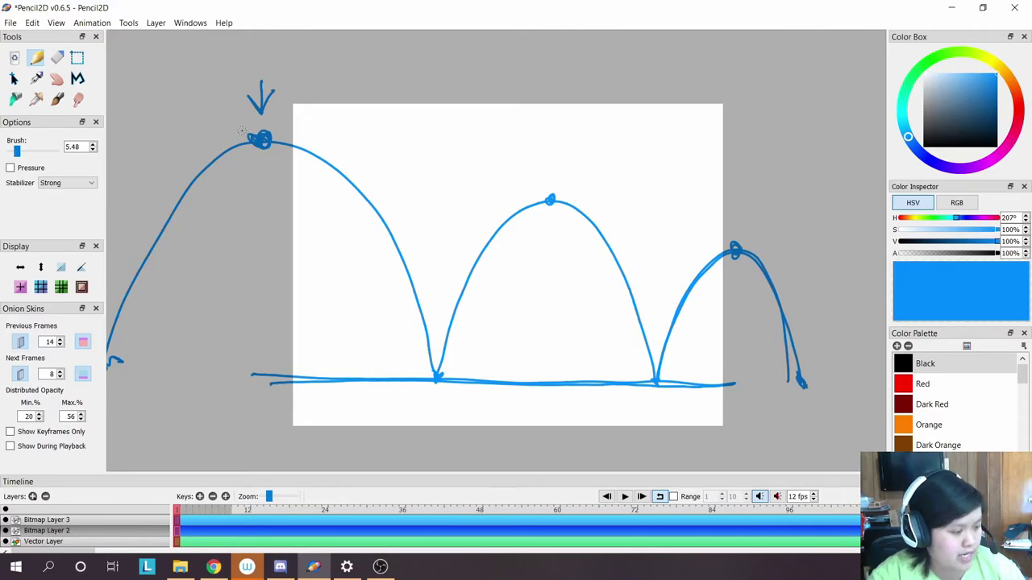
Place six small dots along the first arc's descending side, spacing them farther apart toward the ground.
{"action": "left_click", "coordinate": [280, 129]}
{"action": "left_click", "coordinate": [311, 139]}
{"action": "left_click", "coordinate": [343, 157]}
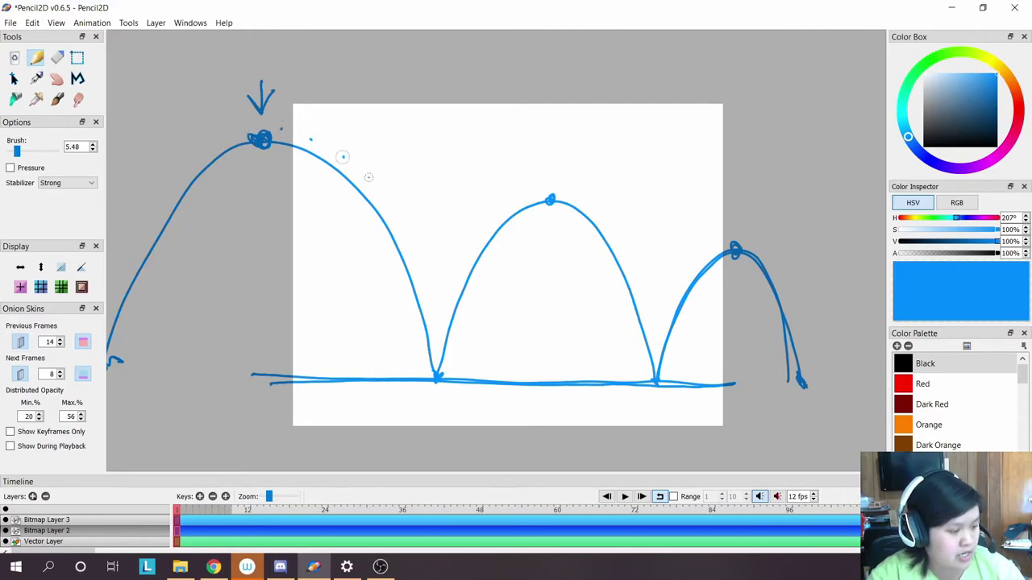
{"action": "left_click", "coordinate": [374, 188]}
{"action": "left_click", "coordinate": [413, 251]}
{"action": "left_click", "coordinate": [437, 345]}
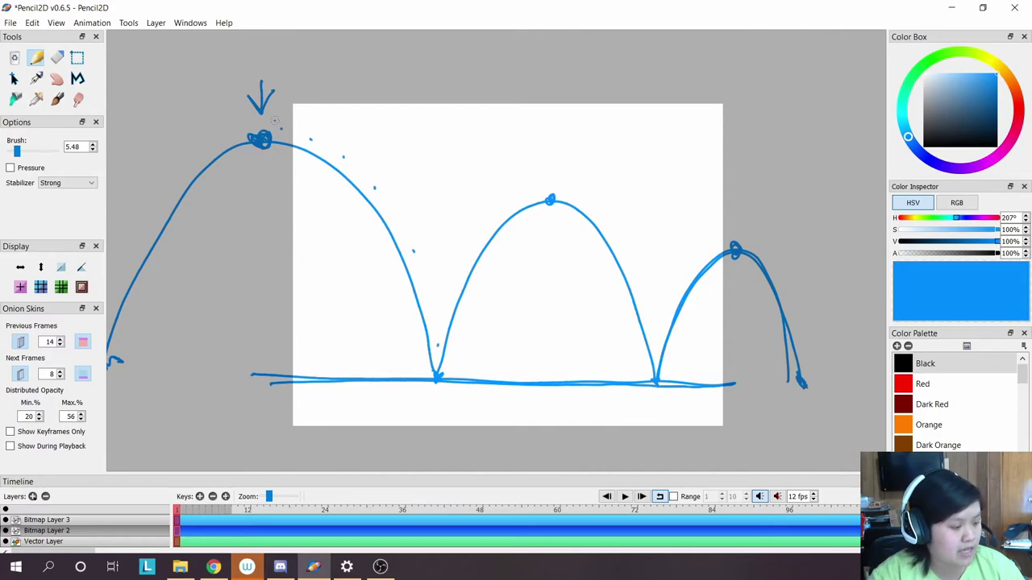
Draw short dashes beside the dots near the first arc's peak and longer strokes closer to the ground.
{"action": "mouse_move", "coordinate": [275, 121]}
{"action": "left_mouse_down"}
{"action": "mouse_move", "coordinate": [316, 130]}
{"action": "mouse_move", "coordinate": [357, 160]}
{"action": "left_mouse_up"}
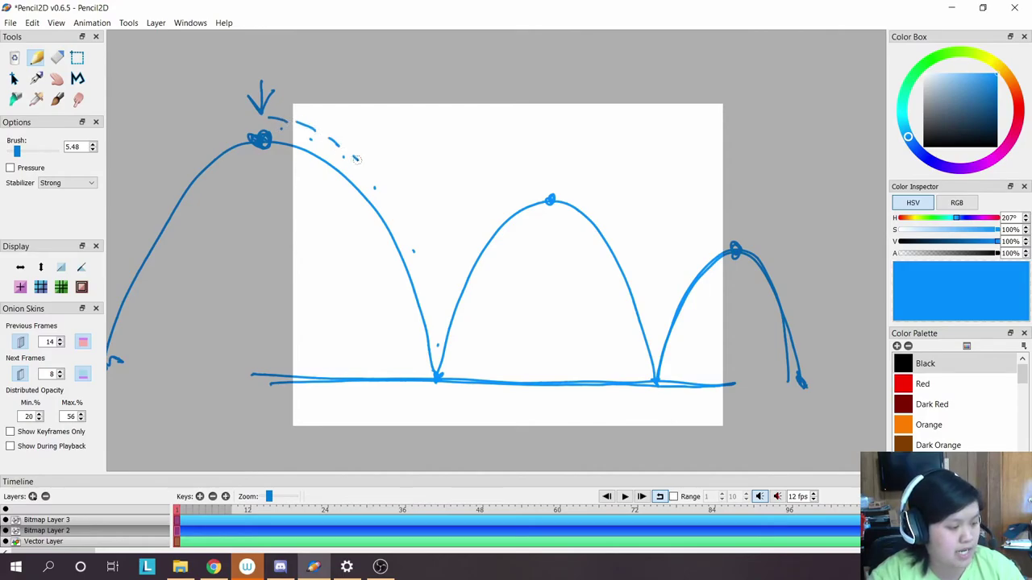
{"action": "left_click_drag", "start_coordinate": [414, 246], "coordinate": [422, 289]}
{"action": "left_click_drag", "start_coordinate": [437, 329], "coordinate": [436, 395]}
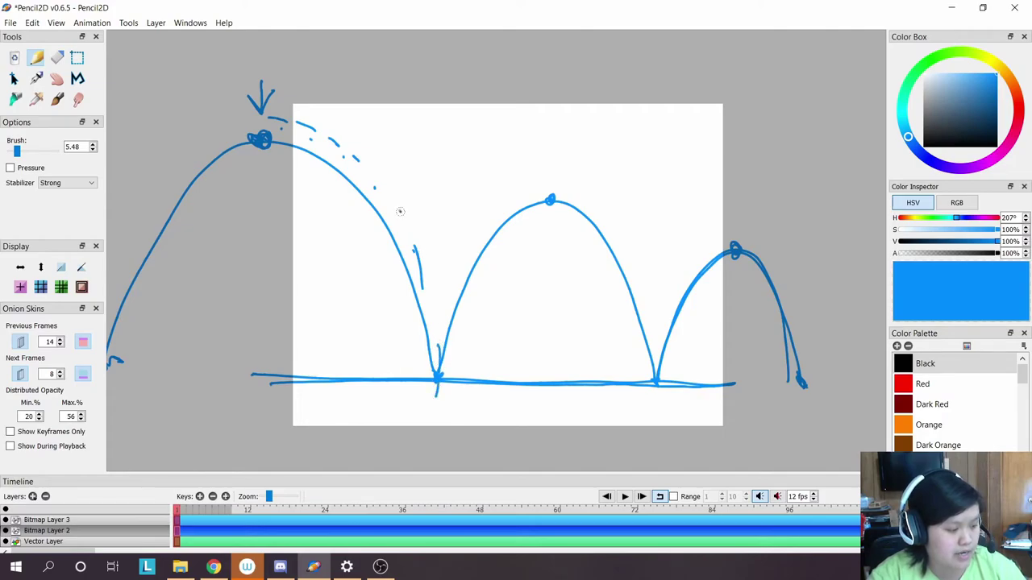
Undo the dashes and strokes drawn beside the dots on the first arc's descending side.
{"action": "key", "text": "ctrl+z"}
{"action": "key", "text": "ctrl+z"}
{"action": "key", "text": "ctrl+z"}
{"action": "key", "text": "ctrl+z"}
{"action": "key", "text": "ctrl+z"}
{"action": "key", "text": "ctrl+z"}
{"action": "key", "text": "ctrl+z"}
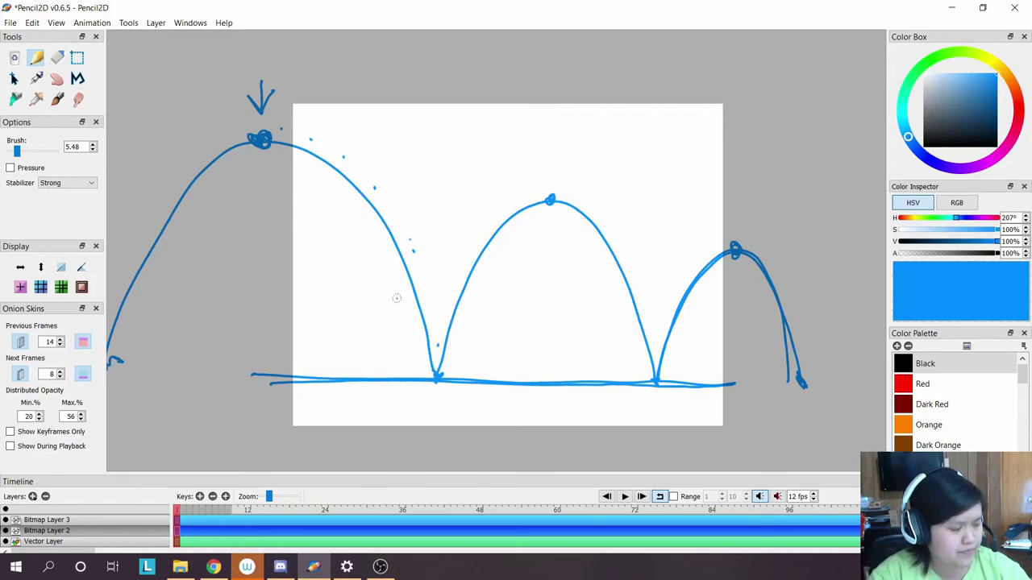
Emphasize the first and second landing points on the ground line with star-like blue strokes.
{"action": "mouse_move", "coordinate": [452, 369]}
{"action": "left_mouse_down"}
{"action": "mouse_move", "coordinate": [437, 379]}
{"action": "mouse_move", "coordinate": [448, 371]}
{"action": "left_mouse_up"}
{"action": "left_click_drag", "start_coordinate": [436, 358], "coordinate": [445, 390]}
{"action": "left_click_drag", "start_coordinate": [665, 372], "coordinate": [652, 390]}
{"action": "left_click_drag", "start_coordinate": [650, 384], "coordinate": [669, 395]}
{"action": "left_click_drag", "start_coordinate": [662, 374], "coordinate": [667, 381]}
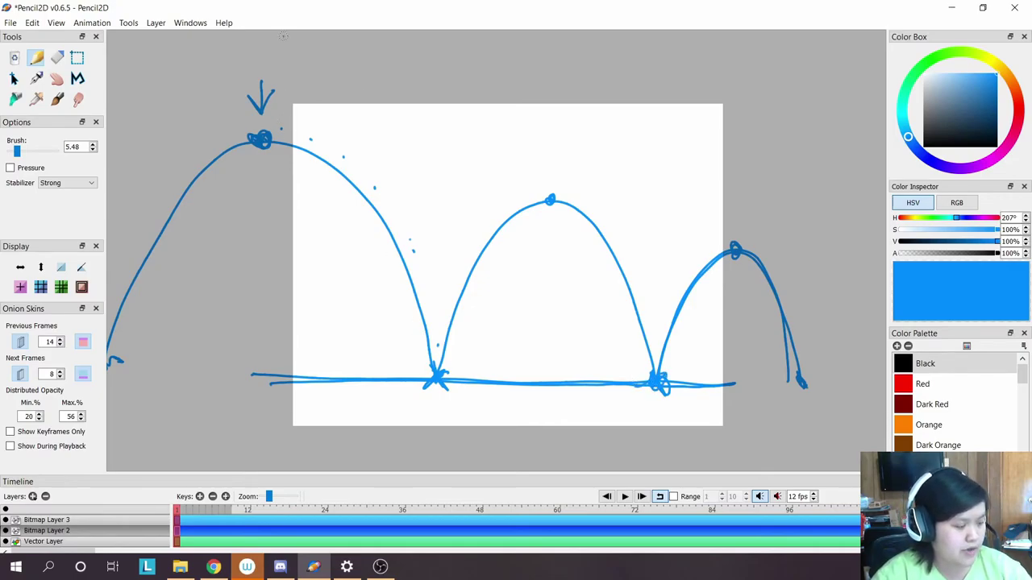
Draw four tick marks across the first arc's descending side, spacing them farther apart toward the ground.
{"action": "mouse_move", "coordinate": [292, 126]}
{"action": "left_mouse_down"}
{"action": "mouse_move", "coordinate": [287, 165]}
{"action": "mouse_move", "coordinate": [320, 183]}
{"action": "left_mouse_up"}
{"action": "left_click", "coordinate": [374, 187]}
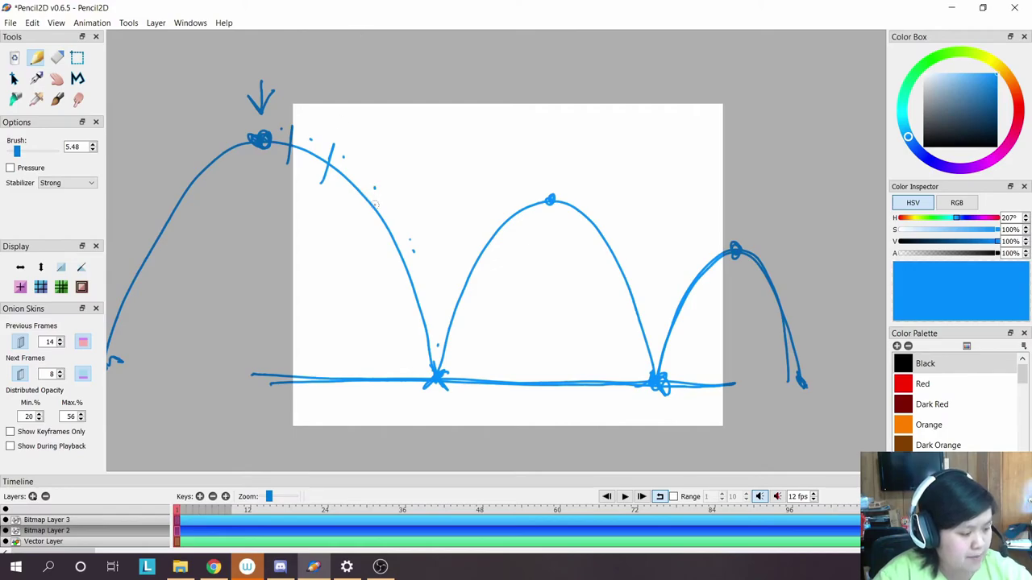
{"action": "left_click_drag", "start_coordinate": [388, 196], "coordinate": [353, 232]}
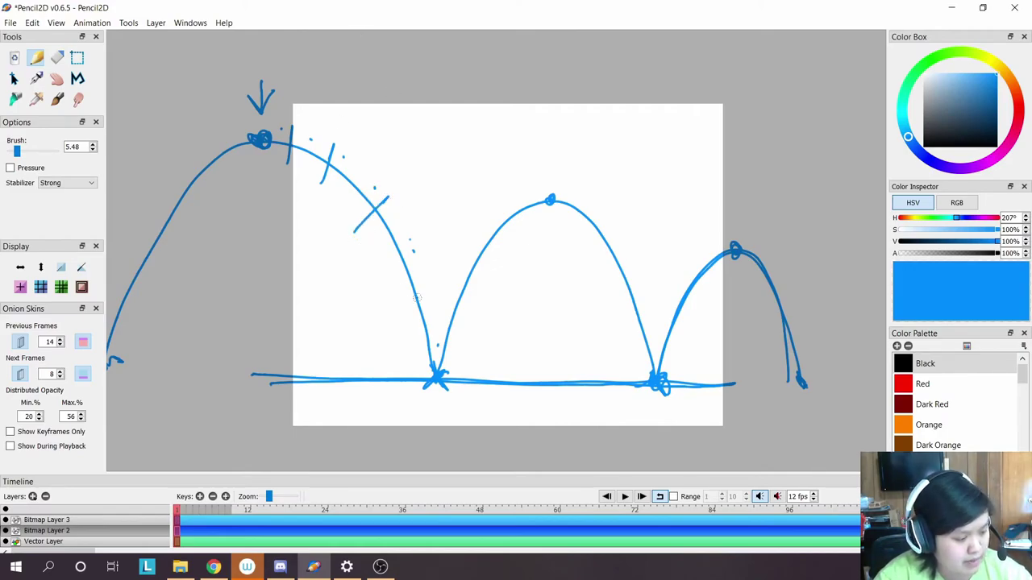
{"action": "left_click_drag", "start_coordinate": [432, 285], "coordinate": [390, 316]}
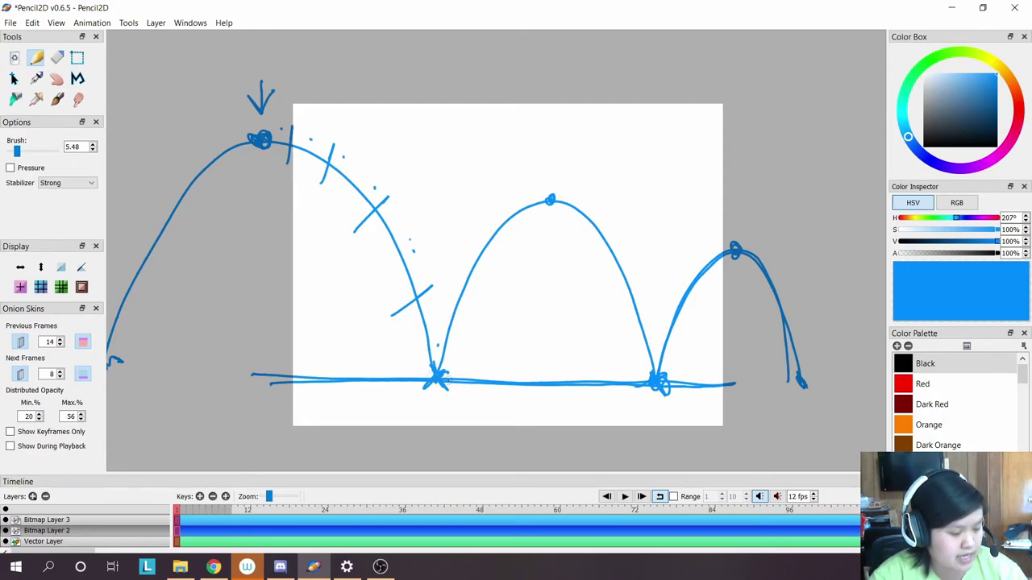
Draw an upward arrow at the start of the second arc and three tick marks up its rising side.
{"action": "mouse_move", "coordinate": [462, 385]}
{"action": "left_mouse_down"}
{"action": "mouse_move", "coordinate": [498, 304]}
{"action": "mouse_move", "coordinate": [497, 326]}
{"action": "left_mouse_up"}
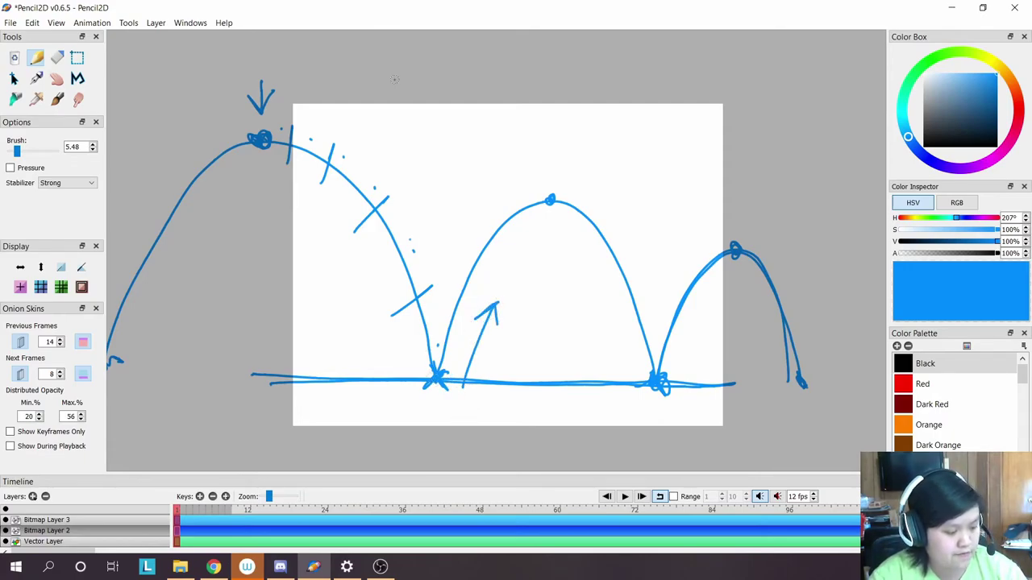
{"action": "left_click_drag", "start_coordinate": [451, 284], "coordinate": [478, 299]}
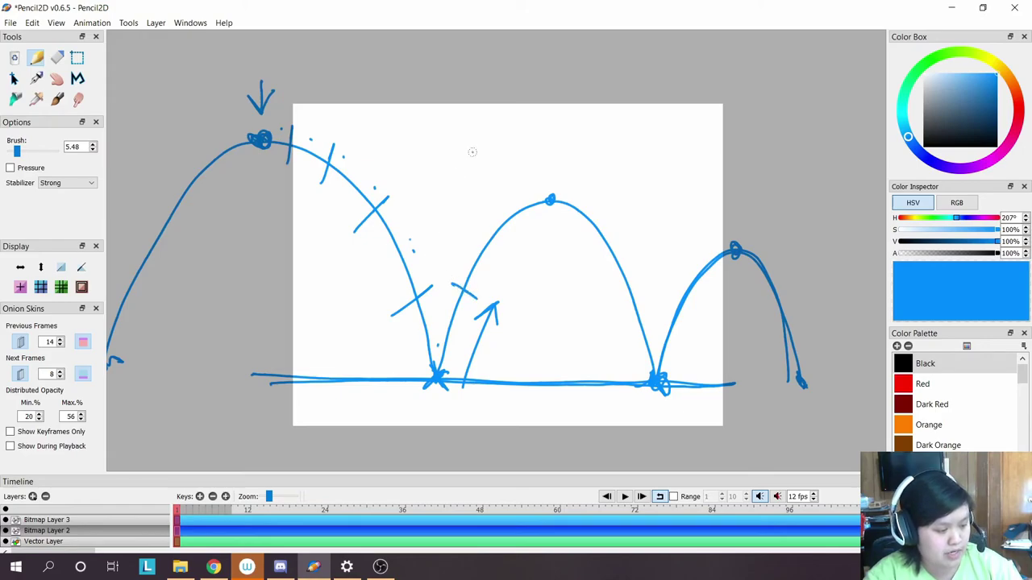
{"action": "left_click_drag", "start_coordinate": [479, 233], "coordinate": [495, 246]}
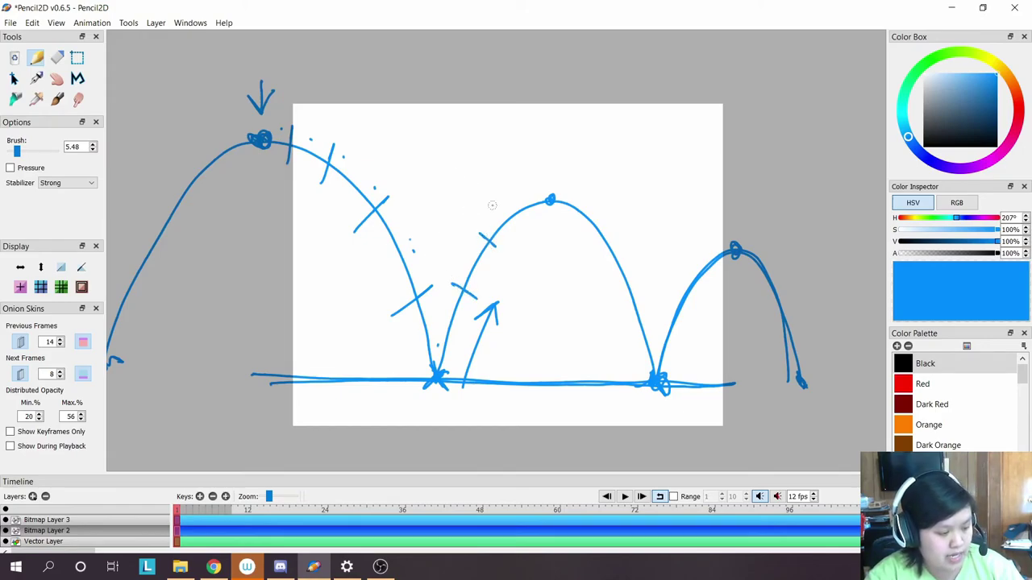
{"action": "left_click_drag", "start_coordinate": [508, 203], "coordinate": [525, 221]}
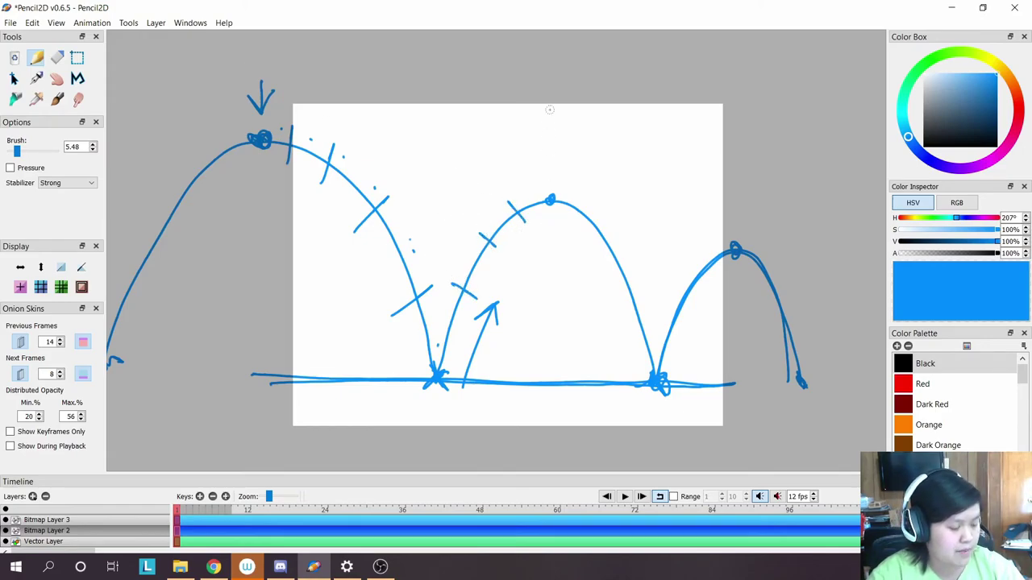
Redraw the third tick on the second arc and add closely spaced ticks around its peak and beside the first arc's peak.
{"action": "key", "text": "ctrl"}
{"action": "key", "text": "ctrl+z"}
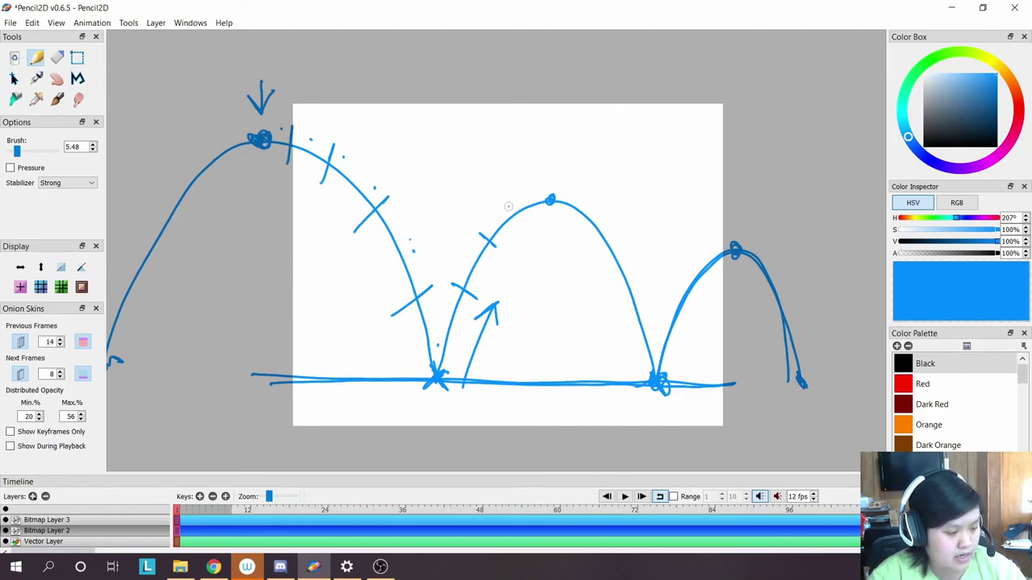
{"action": "mouse_move", "coordinate": [508, 205]}
{"action": "left_mouse_down"}
{"action": "mouse_move", "coordinate": [522, 223]}
{"action": "mouse_move", "coordinate": [544, 213]}
{"action": "mouse_move", "coordinate": [537, 208]}
{"action": "mouse_move", "coordinate": [567, 208]}
{"action": "left_mouse_up"}
{"action": "key", "text": "ctrl+z"}
{"action": "left_click_drag", "start_coordinate": [277, 130], "coordinate": [276, 151]}
{"action": "key", "text": "ctrl+z"}
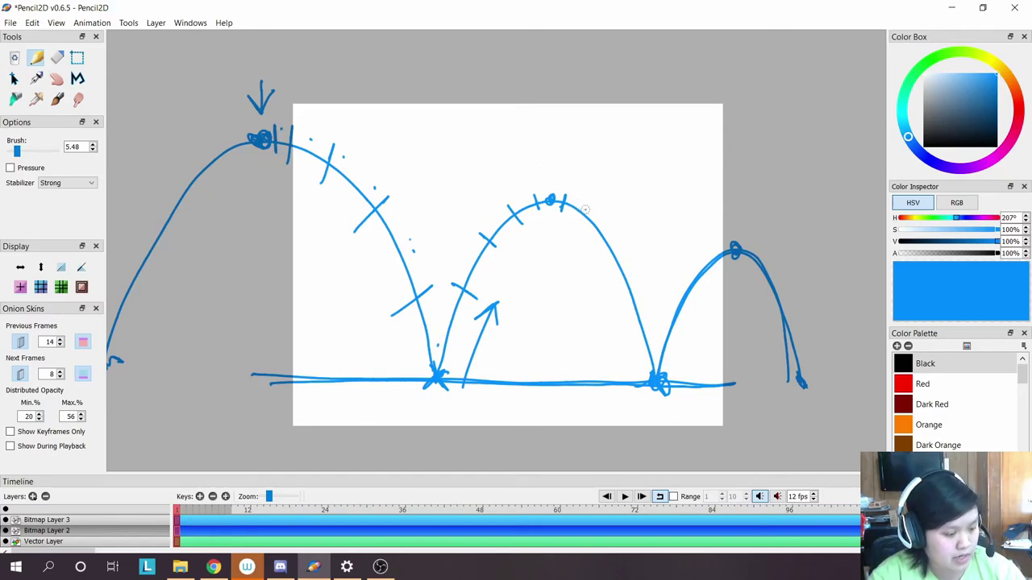
Draw three tick marks down the second arc's descending side, widening the spacing toward the ground.
{"action": "left_click_drag", "start_coordinate": [590, 212], "coordinate": [579, 235]}
{"action": "left_click_drag", "start_coordinate": [626, 262], "coordinate": [603, 282]}
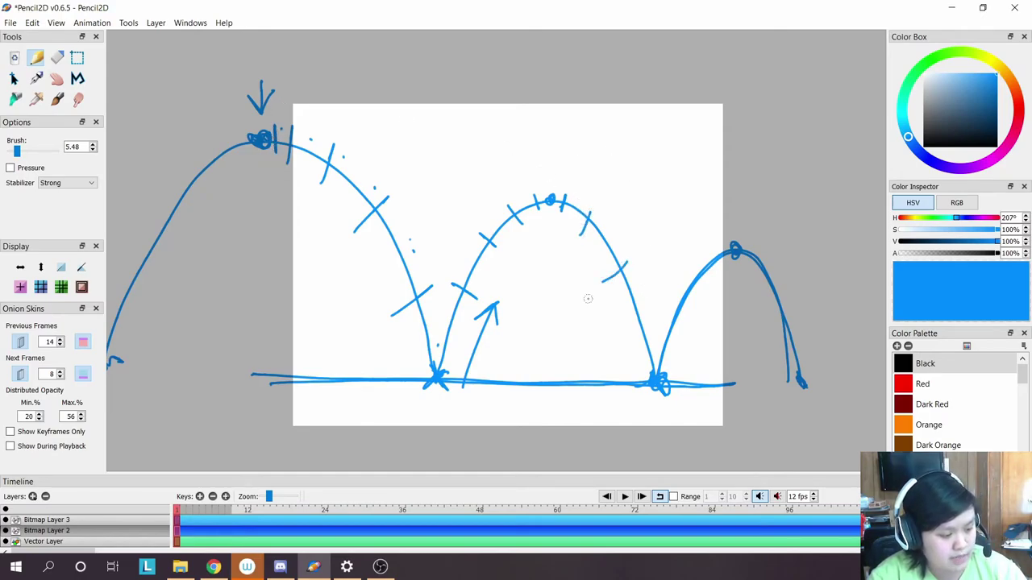
{"action": "left_click_drag", "start_coordinate": [651, 311], "coordinate": [623, 337]}
{"action": "key", "text": "ctrl+z"}
{"action": "key", "text": "ctrl+z"}
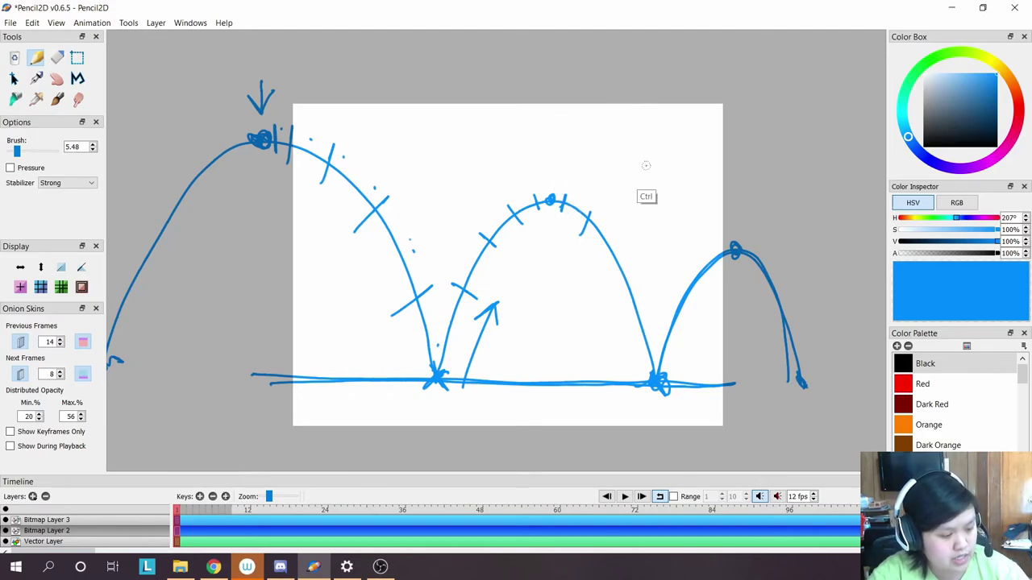
{"action": "left_click_drag", "start_coordinate": [619, 251], "coordinate": [609, 269]}
{"action": "left_click_drag", "start_coordinate": [644, 313], "coordinate": [622, 328]}
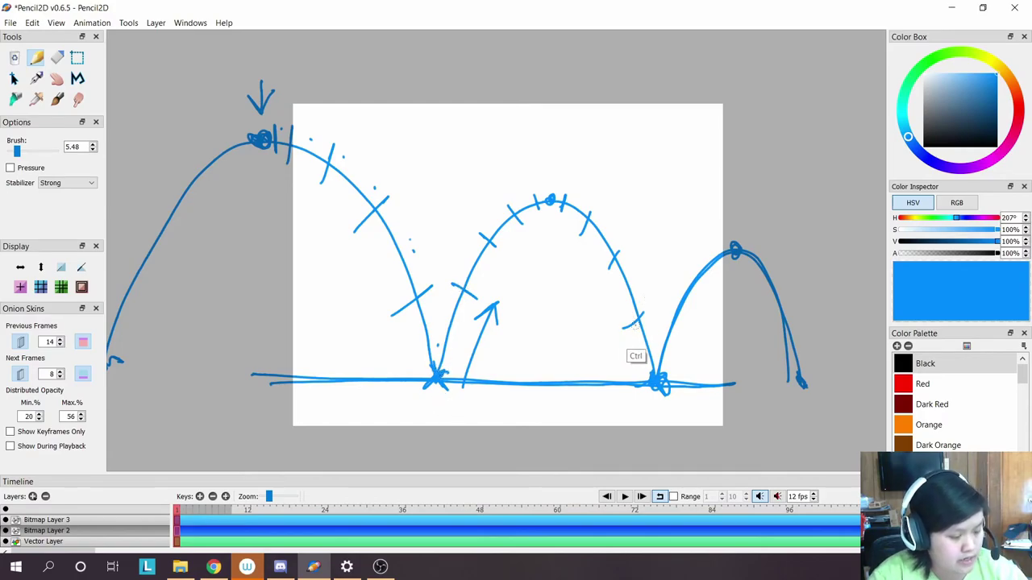
Add tick marks along both sides of the third arc, closer together near the peak and wider toward the ground.
{"action": "mouse_move", "coordinate": [683, 322]}
{"action": "left_mouse_down"}
{"action": "mouse_move", "coordinate": [664, 313]}
{"action": "mouse_move", "coordinate": [717, 241]}
{"action": "left_mouse_up"}
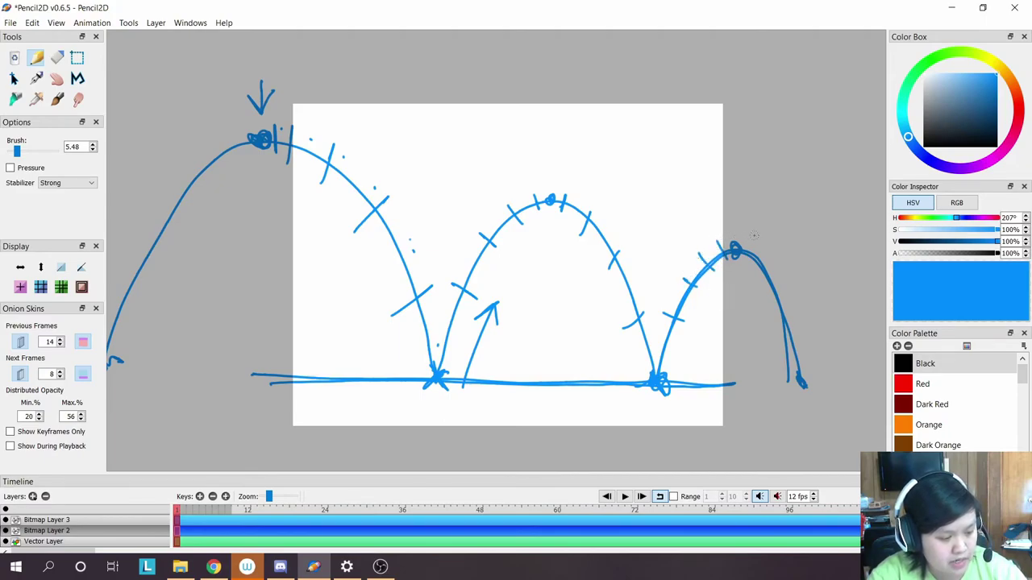
{"action": "left_click_drag", "start_coordinate": [779, 276], "coordinate": [769, 303]}
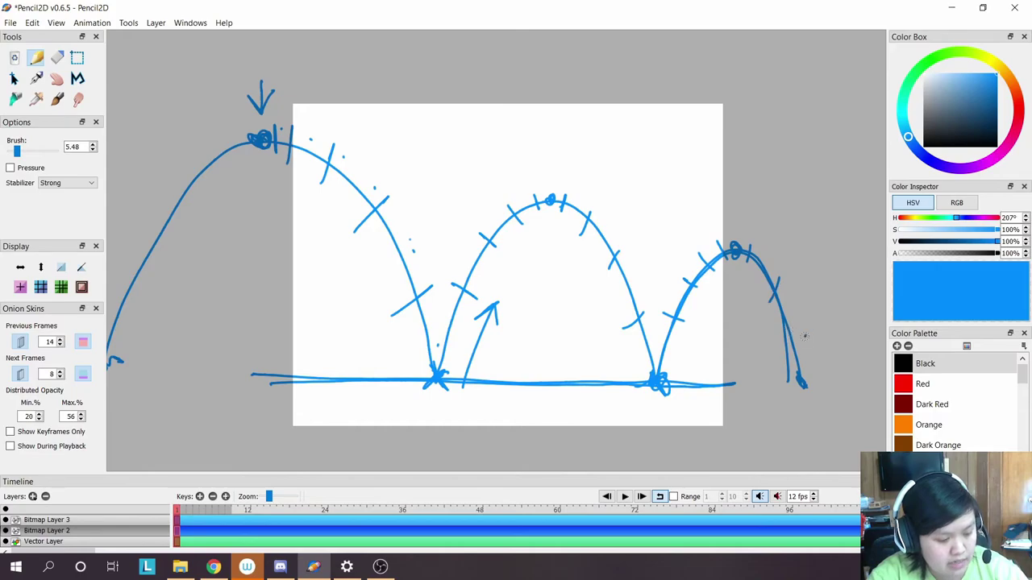
{"action": "left_click_drag", "start_coordinate": [804, 336], "coordinate": [773, 365]}
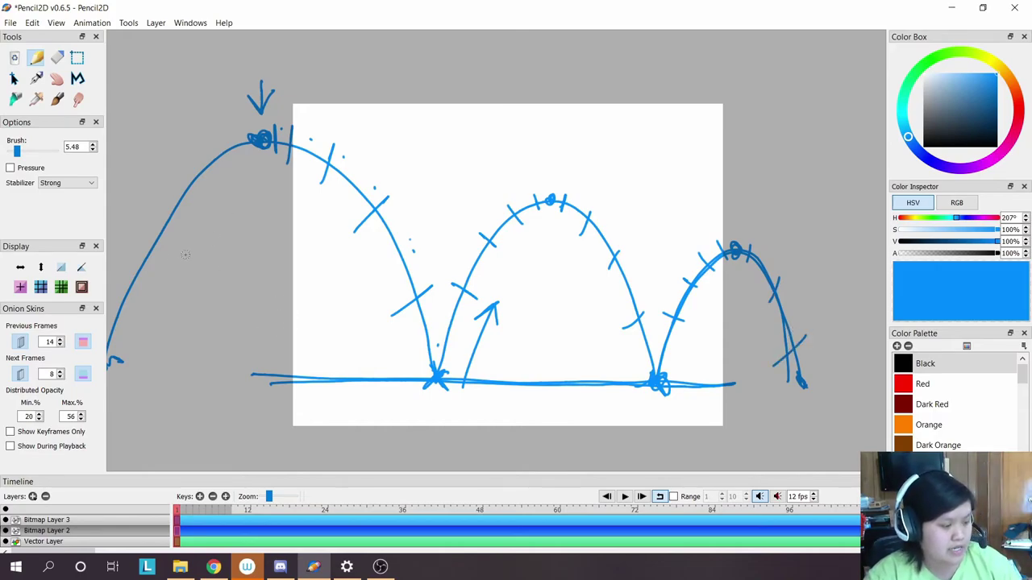
Make Bitmap Layer 3 the active layer and set the drawing colour to black.
{"action": "mouse_move", "coordinate": [185, 255]}
{"action": "left_mouse_down"}
{"action": "mouse_move", "coordinate": [111, 214]}
{"action": "mouse_move", "coordinate": [189, 267]}
{"action": "mouse_move", "coordinate": [189, 218]}
{"action": "mouse_move", "coordinate": [192, 228]}
{"action": "left_mouse_up"}
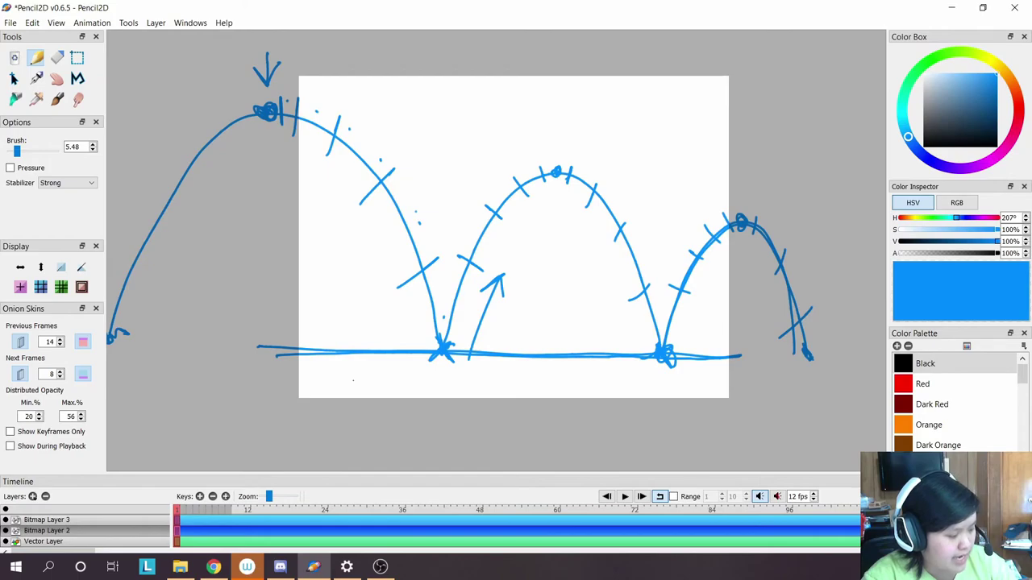
{"action": "left_click", "coordinate": [97, 521]}
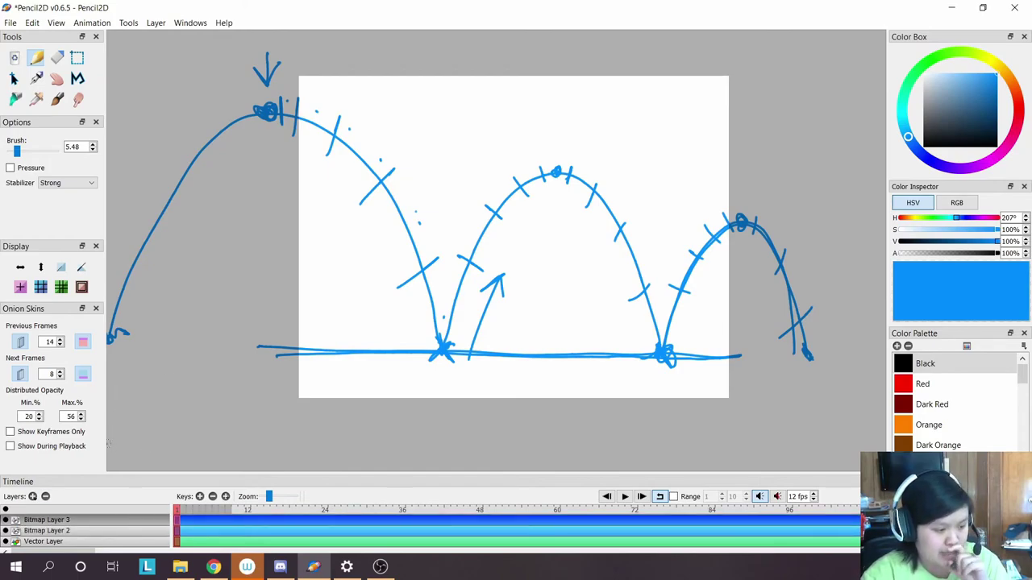
{"action": "key", "text": "space"}
{"action": "left_click_drag", "start_coordinate": [108, 444], "coordinate": [85, 469]}
{"action": "mouse_move", "coordinate": [415, 417]}
{"action": "left_mouse_down"}
{"action": "mouse_move", "coordinate": [411, 396]}
{"action": "mouse_move", "coordinate": [282, 368]}
{"action": "mouse_move", "coordinate": [447, 423]}
{"action": "mouse_move", "coordinate": [424, 386]}
{"action": "mouse_move", "coordinate": [461, 425]}
{"action": "mouse_move", "coordinate": [446, 424]}
{"action": "left_mouse_up"}
{"action": "key", "text": "space"}
{"action": "mouse_move", "coordinate": [292, 375]}
{"action": "left_mouse_down"}
{"action": "mouse_move", "coordinate": [267, 367]}
{"action": "mouse_move", "coordinate": [314, 379]}
{"action": "mouse_move", "coordinate": [300, 372]}
{"action": "left_mouse_up"}
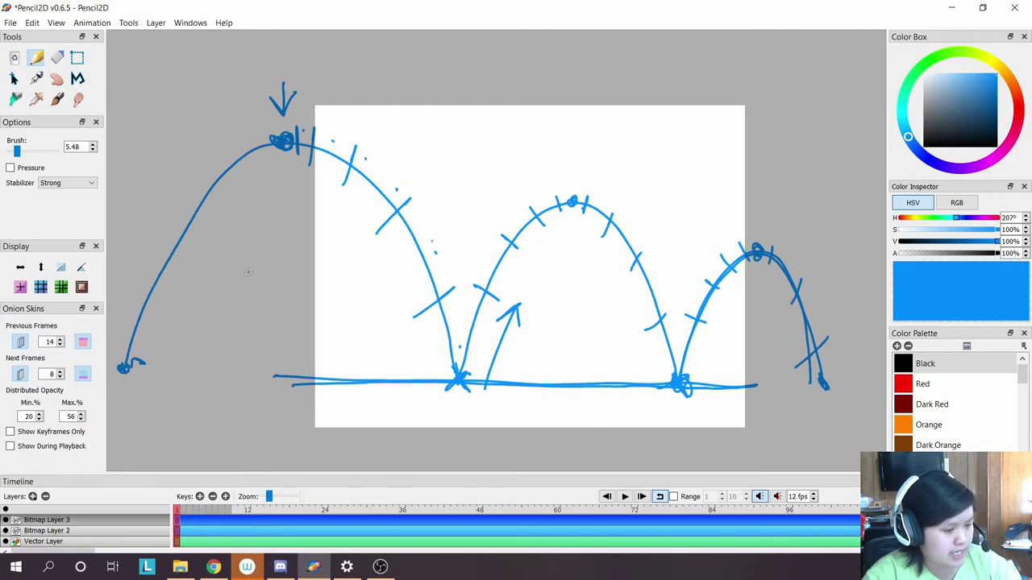
{"action": "left_click_drag", "start_coordinate": [959, 101], "coordinate": [924, 147]}
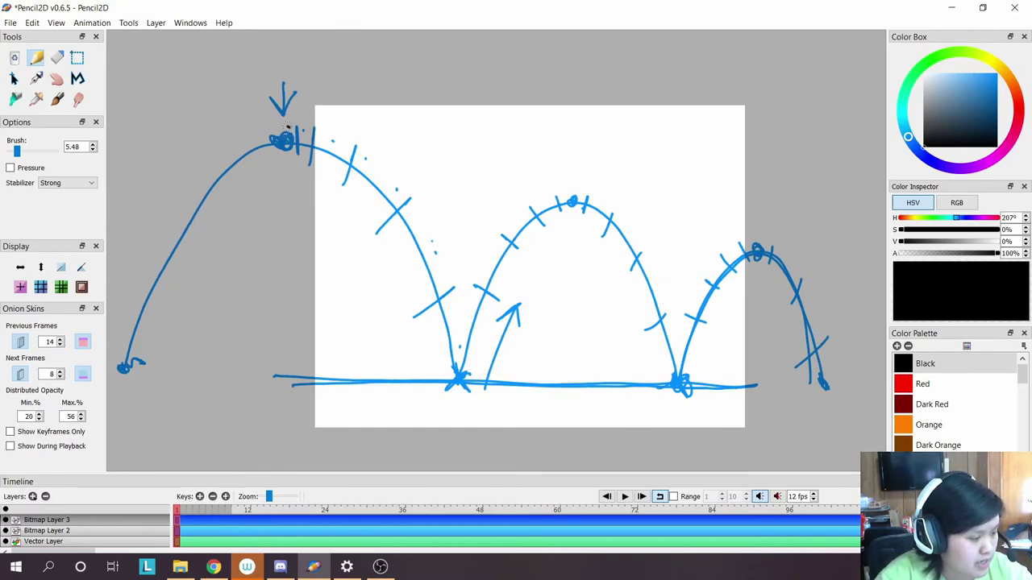
Draw the ball as a black circle around the first arc's peak on frame 1.
{"action": "mouse_move", "coordinate": [287, 126]}
{"action": "left_mouse_down"}
{"action": "mouse_move", "coordinate": [299, 144]}
{"action": "mouse_move", "coordinate": [287, 160]}
{"action": "mouse_move", "coordinate": [301, 144]}
{"action": "mouse_move", "coordinate": [285, 162]}
{"action": "mouse_move", "coordinate": [271, 132]}
{"action": "mouse_move", "coordinate": [269, 144]}
{"action": "mouse_move", "coordinate": [288, 160]}
{"action": "mouse_move", "coordinate": [271, 130]}
{"action": "mouse_move", "coordinate": [271, 153]}
{"action": "mouse_move", "coordinate": [276, 126]}
{"action": "mouse_move", "coordinate": [294, 152]}
{"action": "mouse_move", "coordinate": [271, 133]}
{"action": "left_mouse_up"}
{"action": "key", "text": "ctrl+z"}
{"action": "key", "text": "ctrl+z"}
{"action": "key", "text": "ctrl+z"}
{"action": "key", "text": "ctrl+z"}
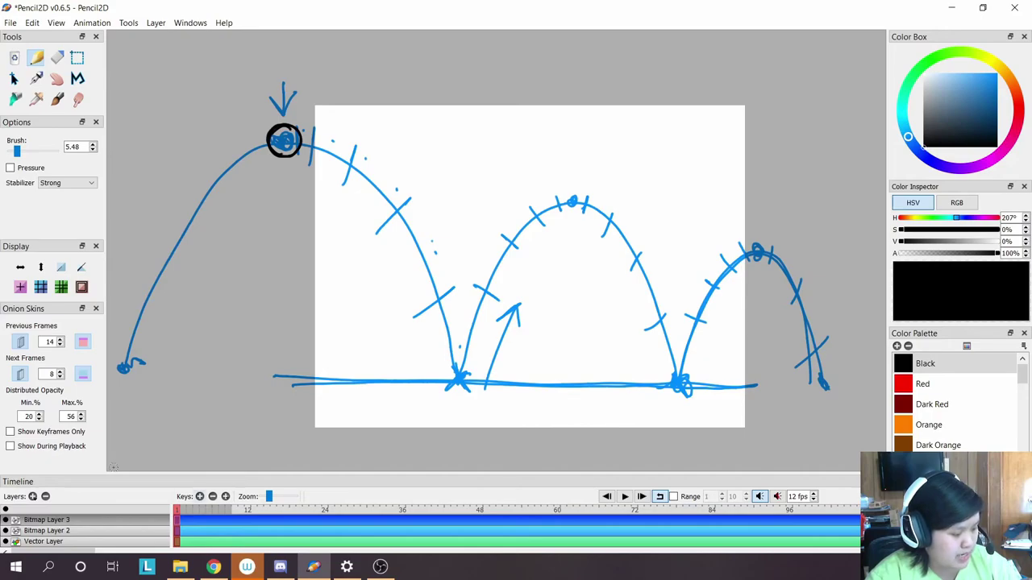
Draw the ball on frames 2 and 3 at the first two tick marks past the first arc's peak.
{"action": "key", "text": "."}
{"action": "mouse_move", "coordinate": [301, 129]}
{"action": "left_mouse_down"}
{"action": "mouse_move", "coordinate": [281, 143]}
{"action": "mouse_move", "coordinate": [308, 132]}
{"action": "mouse_move", "coordinate": [287, 127]}
{"action": "mouse_move", "coordinate": [281, 143]}
{"action": "mouse_move", "coordinate": [310, 127]}
{"action": "mouse_move", "coordinate": [297, 160]}
{"action": "mouse_move", "coordinate": [294, 124]}
{"action": "left_mouse_up"}
{"action": "key", "text": "ctrl+z"}
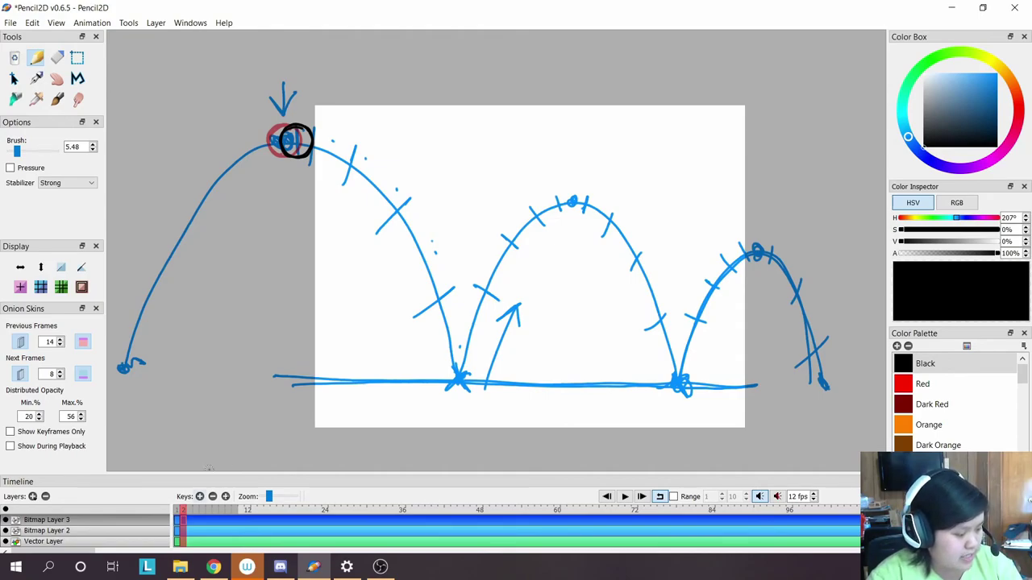
{"action": "key", "text": "."}
{"action": "mouse_move", "coordinate": [321, 137]}
{"action": "left_mouse_down"}
{"action": "mouse_move", "coordinate": [311, 129]}
{"action": "mouse_move", "coordinate": [294, 151]}
{"action": "mouse_move", "coordinate": [321, 132]}
{"action": "mouse_move", "coordinate": [320, 156]}
{"action": "mouse_move", "coordinate": [311, 129]}
{"action": "mouse_move", "coordinate": [315, 162]}
{"action": "mouse_move", "coordinate": [299, 149]}
{"action": "mouse_move", "coordinate": [321, 131]}
{"action": "left_mouse_up"}
{"action": "key", "text": "ctrl+z"}
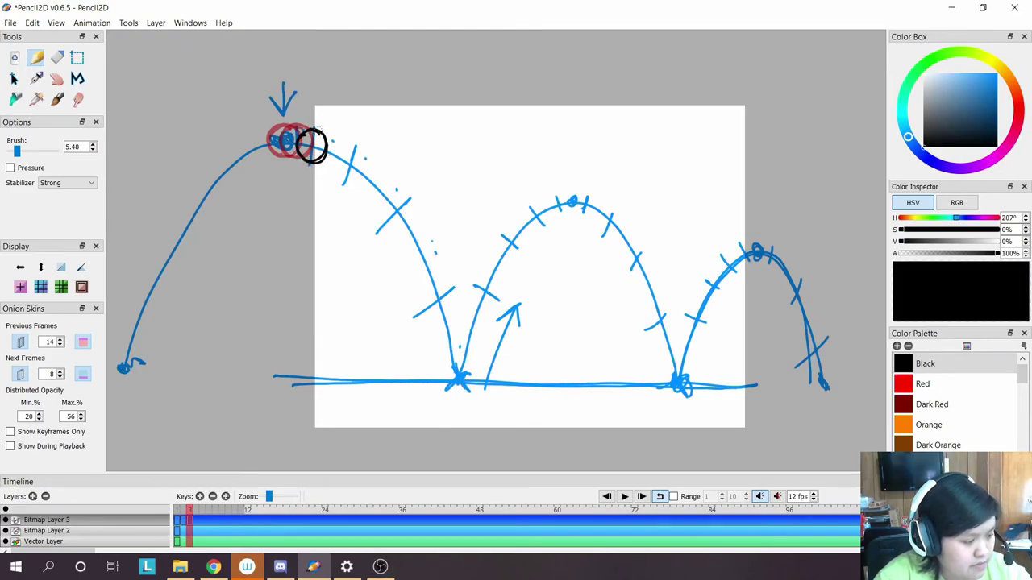
Draw the ball on frames 4 and 5 at the next two tick marks down the first arc.
{"action": "key", "text": "."}
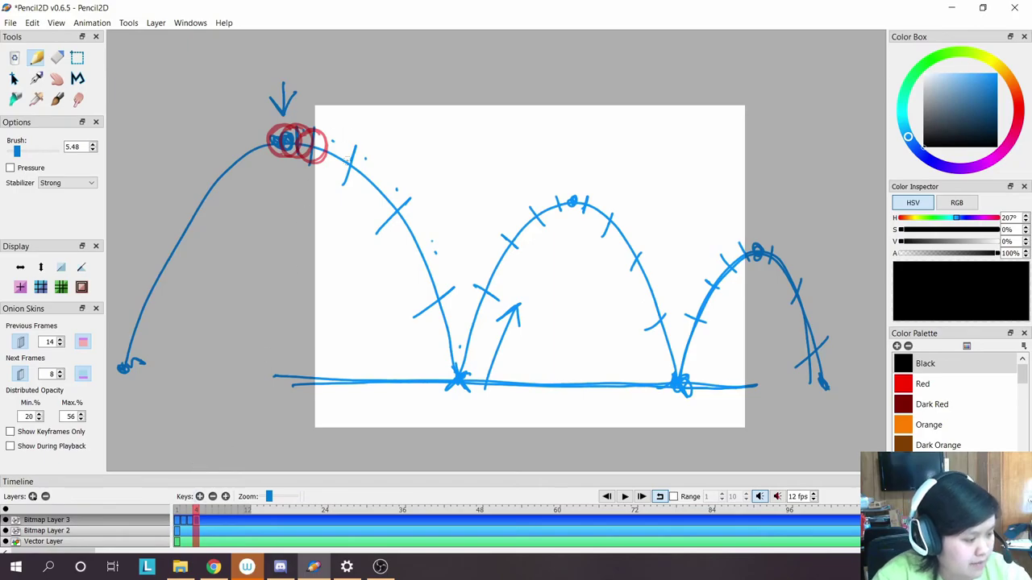
{"action": "mouse_move", "coordinate": [361, 164]}
{"action": "left_mouse_down"}
{"action": "mouse_move", "coordinate": [353, 151]}
{"action": "mouse_move", "coordinate": [355, 181]}
{"action": "left_mouse_up"}
{"action": "mouse_move", "coordinate": [353, 153]}
{"action": "left_mouse_down"}
{"action": "mouse_move", "coordinate": [367, 172]}
{"action": "mouse_move", "coordinate": [345, 179]}
{"action": "mouse_move", "coordinate": [365, 158]}
{"action": "mouse_move", "coordinate": [338, 184]}
{"action": "mouse_move", "coordinate": [348, 177]}
{"action": "mouse_move", "coordinate": [339, 161]}
{"action": "mouse_move", "coordinate": [362, 156]}
{"action": "left_mouse_up"}
{"action": "key", "text": "ctrl+z"}
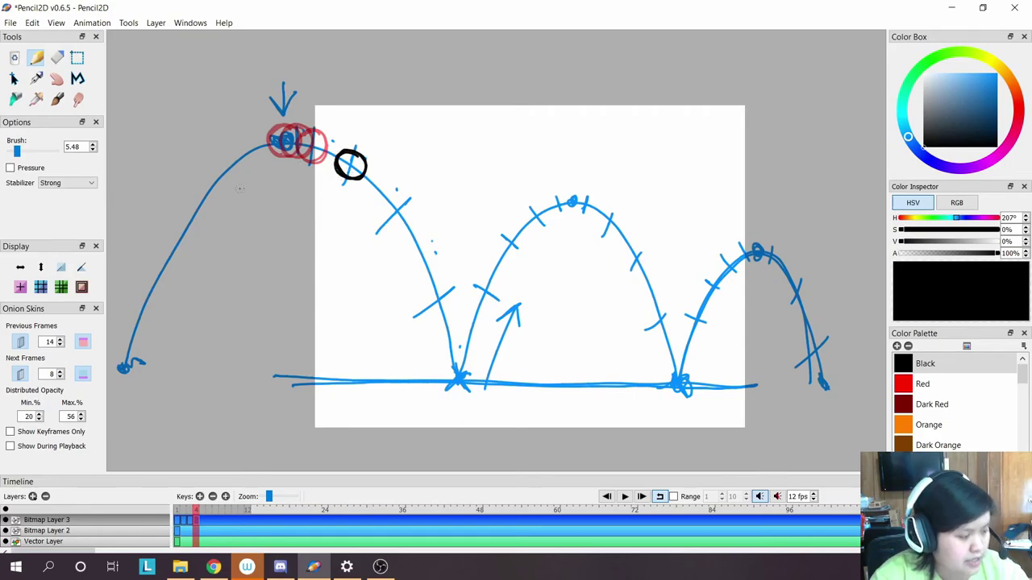
{"action": "key", "text": "period"}
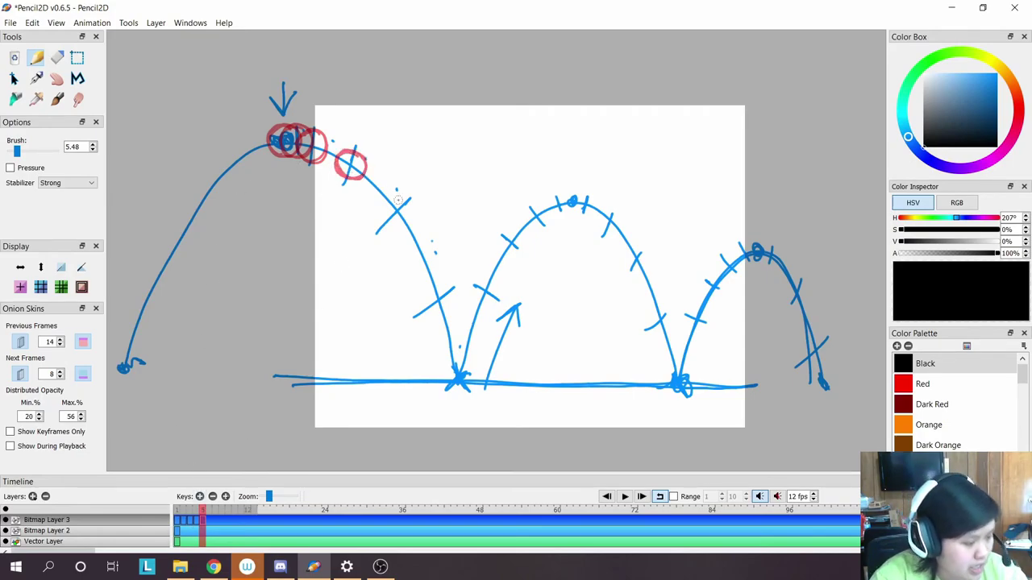
{"action": "mouse_move", "coordinate": [397, 194]}
{"action": "left_mouse_down"}
{"action": "mouse_move", "coordinate": [382, 203]}
{"action": "mouse_move", "coordinate": [409, 202]}
{"action": "mouse_move", "coordinate": [400, 223]}
{"action": "left_mouse_up"}
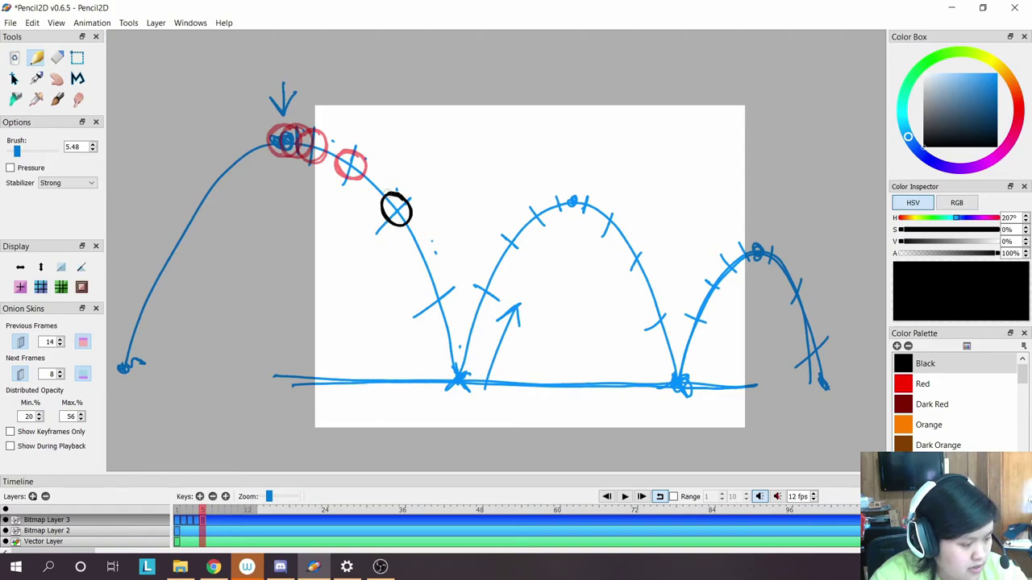
Draw a stretched ball at the last falling tick on frame 6 and a squashed ball on the ground on frame 7.
{"action": "key", "text": "period"}
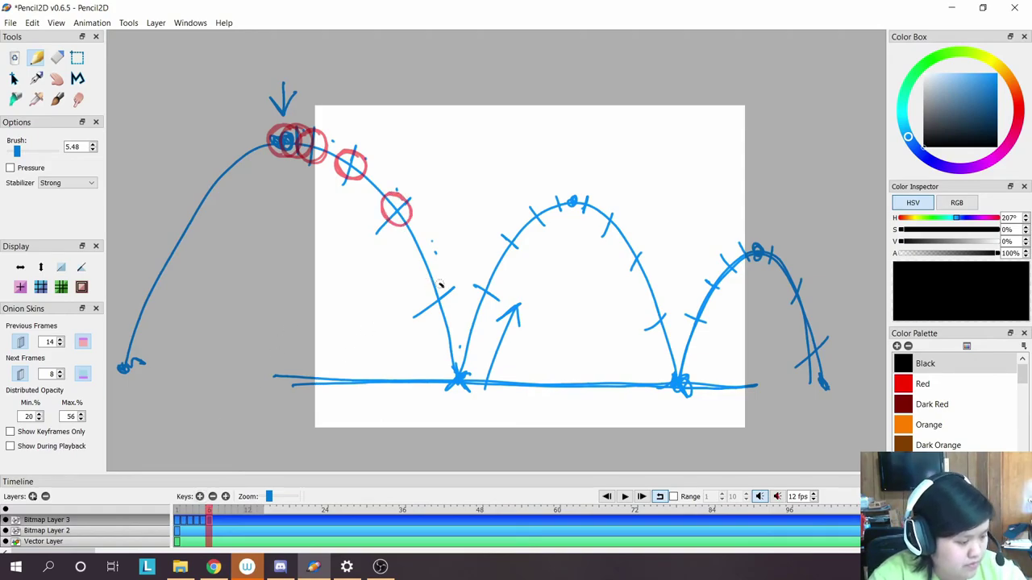
{"action": "mouse_move", "coordinate": [440, 284]}
{"action": "left_mouse_down"}
{"action": "mouse_move", "coordinate": [450, 314]}
{"action": "mouse_move", "coordinate": [429, 280]}
{"action": "mouse_move", "coordinate": [439, 276]}
{"action": "mouse_move", "coordinate": [436, 318]}
{"action": "left_mouse_up"}
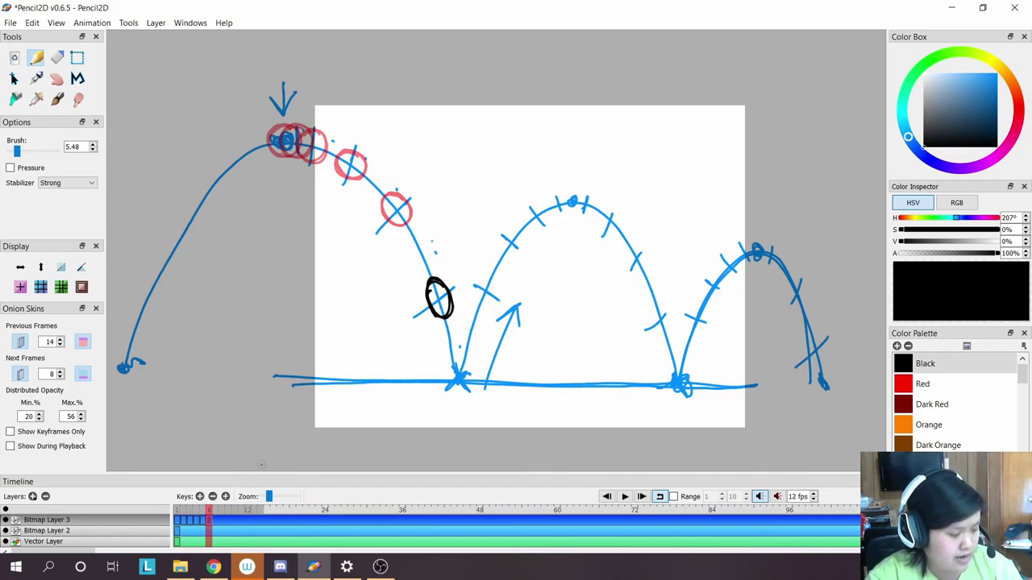
{"action": "key", "text": "period"}
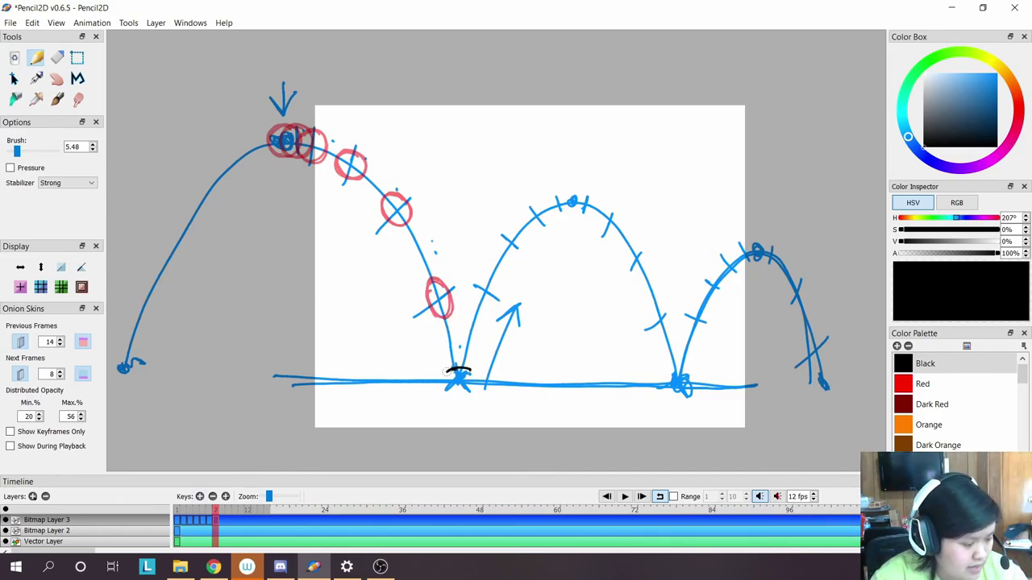
{"action": "mouse_move", "coordinate": [474, 385]}
{"action": "left_mouse_down"}
{"action": "mouse_move", "coordinate": [453, 373]}
{"action": "mouse_move", "coordinate": [442, 376]}
{"action": "mouse_move", "coordinate": [477, 382]}
{"action": "mouse_move", "coordinate": [440, 384]}
{"action": "mouse_move", "coordinate": [477, 377]}
{"action": "left_mouse_up"}
{"action": "key", "text": "ctrl+z"}
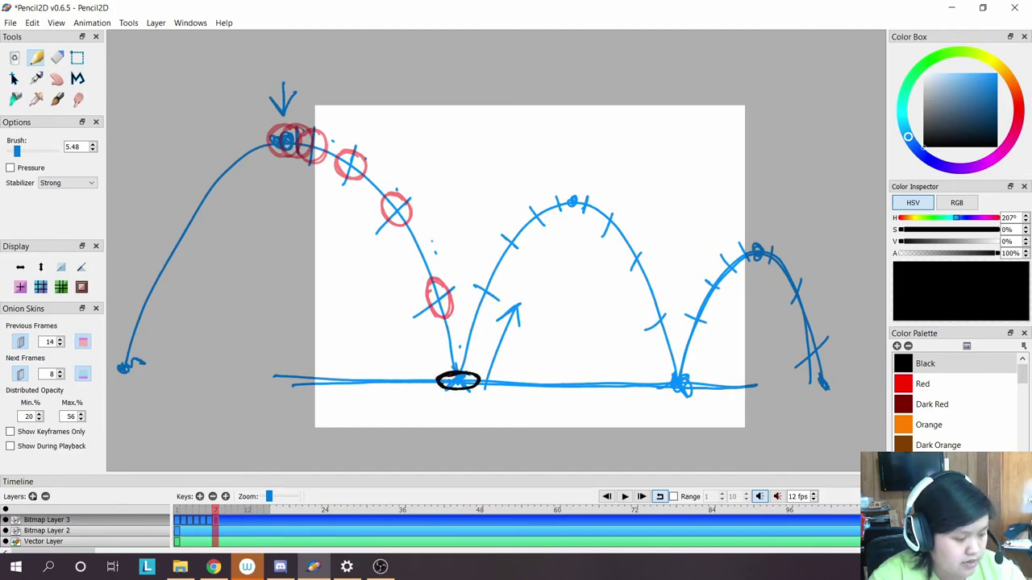
Draw the ball on frames 8 to 13 at the marks up the second arc to just past its peak, stretching it on frame 8.
{"action": "key", "text": "period"}
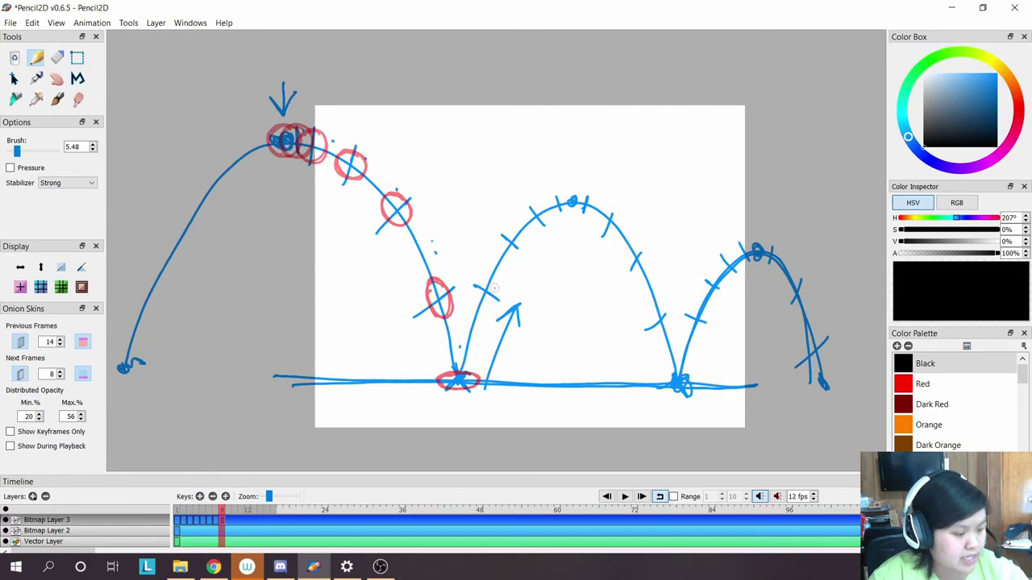
{"action": "mouse_move", "coordinate": [494, 278]}
{"action": "left_mouse_down"}
{"action": "mouse_move", "coordinate": [482, 278]}
{"action": "mouse_move", "coordinate": [474, 307]}
{"action": "mouse_move", "coordinate": [496, 282]}
{"action": "mouse_move", "coordinate": [484, 274]}
{"action": "mouse_move", "coordinate": [491, 305]}
{"action": "mouse_move", "coordinate": [498, 272]}
{"action": "left_mouse_up"}
{"action": "key", "text": "period"}
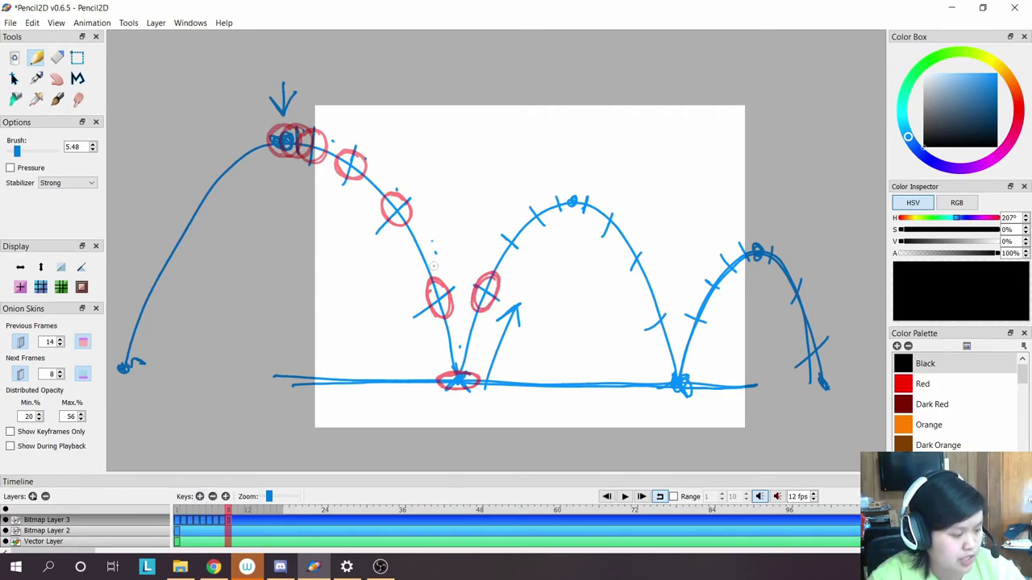
{"action": "mouse_move", "coordinate": [513, 232]}
{"action": "left_mouse_down"}
{"action": "mouse_move", "coordinate": [550, 219]}
{"action": "mouse_move", "coordinate": [535, 203]}
{"action": "mouse_move", "coordinate": [530, 226]}
{"action": "mouse_move", "coordinate": [524, 213]}
{"action": "mouse_move", "coordinate": [543, 228]}
{"action": "mouse_move", "coordinate": [547, 211]}
{"action": "mouse_move", "coordinate": [566, 215]}
{"action": "mouse_move", "coordinate": [552, 192]}
{"action": "mouse_move", "coordinate": [558, 203]}
{"action": "mouse_move", "coordinate": [545, 208]}
{"action": "mouse_move", "coordinate": [568, 213]}
{"action": "mouse_move", "coordinate": [553, 190]}
{"action": "mouse_move", "coordinate": [566, 189]}
{"action": "mouse_move", "coordinate": [566, 216]}
{"action": "mouse_move", "coordinate": [589, 198]}
{"action": "mouse_move", "coordinate": [561, 201]}
{"action": "mouse_move", "coordinate": [577, 213]}
{"action": "mouse_move", "coordinate": [591, 192]}
{"action": "mouse_move", "coordinate": [575, 198]}
{"action": "mouse_move", "coordinate": [595, 190]}
{"action": "mouse_move", "coordinate": [588, 218]}
{"action": "mouse_move", "coordinate": [592, 190]}
{"action": "mouse_move", "coordinate": [587, 214]}
{"action": "mouse_move", "coordinate": [575, 211]}
{"action": "mouse_move", "coordinate": [595, 192]}
{"action": "mouse_move", "coordinate": [601, 207]}
{"action": "mouse_move", "coordinate": [574, 211]}
{"action": "mouse_move", "coordinate": [596, 191]}
{"action": "left_mouse_up"}
{"action": "key", "text": "period"}
{"action": "key", "text": "ctrl+z"}
{"action": "key", "text": "ctrl+z"}
{"action": "key", "text": "period"}
{"action": "key", "text": "ctrl+z"}
{"action": "key", "text": "period"}
{"action": "key", "text": "ctrl+z"}
{"action": "key", "text": "period"}
{"action": "key", "text": "ctrl+z"}
{"action": "key", "text": "ctrl+z"}
{"action": "key", "text": "ctrl+z"}
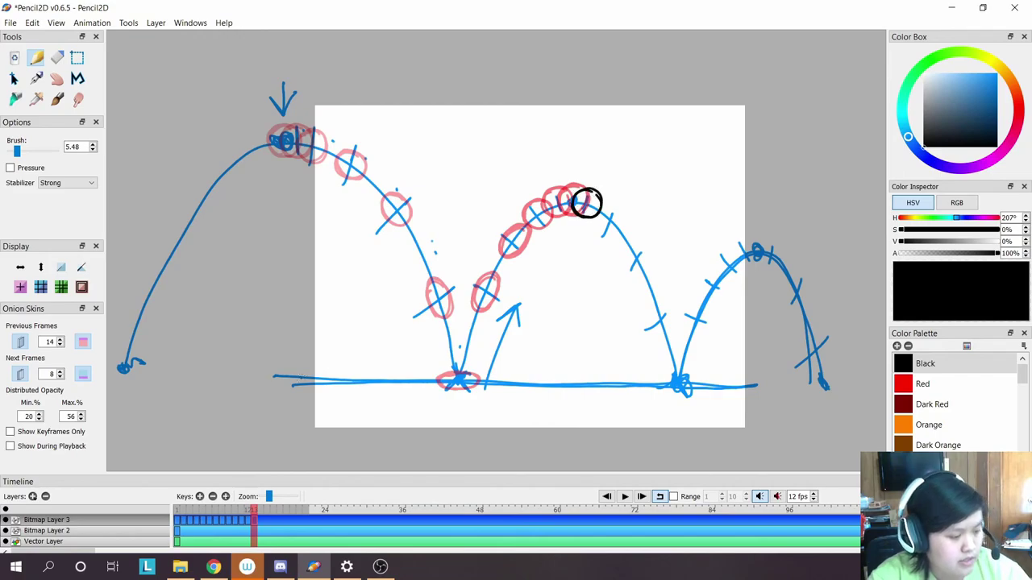
Draw the ball on frames 14 and 15 at the next two tick marks down the second arc.
{"action": "key", "text": "period"}
{"action": "mouse_move", "coordinate": [616, 213]}
{"action": "left_mouse_down"}
{"action": "mouse_move", "coordinate": [603, 229]}
{"action": "mouse_move", "coordinate": [625, 219]}
{"action": "mouse_move", "coordinate": [604, 229]}
{"action": "mouse_move", "coordinate": [602, 209]}
{"action": "mouse_move", "coordinate": [601, 229]}
{"action": "mouse_move", "coordinate": [627, 258]}
{"action": "mouse_move", "coordinate": [642, 246]}
{"action": "mouse_move", "coordinate": [625, 258]}
{"action": "mouse_move", "coordinate": [642, 246]}
{"action": "mouse_move", "coordinate": [644, 260]}
{"action": "mouse_move", "coordinate": [641, 244]}
{"action": "mouse_move", "coordinate": [627, 259]}
{"action": "mouse_move", "coordinate": [632, 242]}
{"action": "mouse_move", "coordinate": [644, 268]}
{"action": "left_mouse_up"}
{"action": "key", "text": "ctrl+z"}
{"action": "key", "text": "period"}
{"action": "key", "text": "ctrl+z"}
{"action": "key", "text": "ctrl+z"}
{"action": "key", "text": "ctrl+z"}
Draw a stretched ball at the second arc's last falling tick on frame 16 and a squashed ball at its ground contact on frame 17.
{"action": "key", "text": "period"}
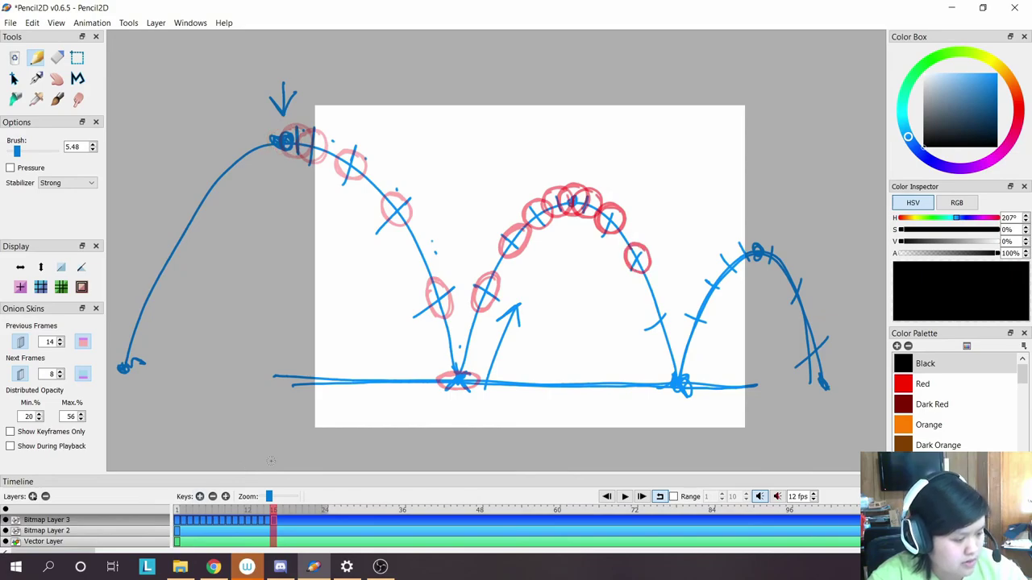
{"action": "mouse_move", "coordinate": [659, 304]}
{"action": "left_mouse_down"}
{"action": "mouse_move", "coordinate": [645, 305]}
{"action": "mouse_move", "coordinate": [661, 298]}
{"action": "mouse_move", "coordinate": [652, 303]}
{"action": "mouse_move", "coordinate": [672, 323]}
{"action": "mouse_move", "coordinate": [653, 321]}
{"action": "left_mouse_up"}
{"action": "key", "text": "ctrl+z"}
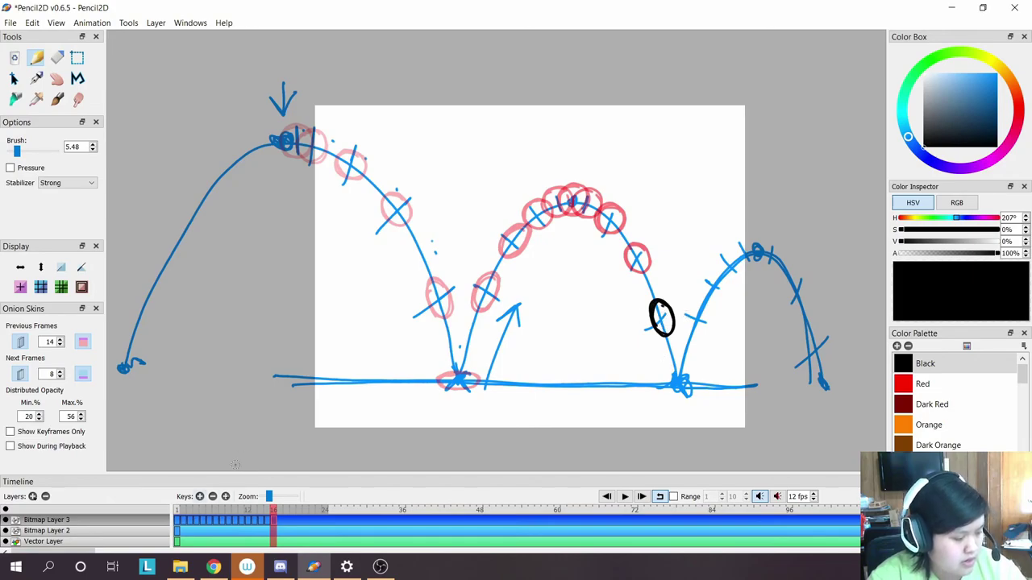
{"action": "key", "text": "period"}
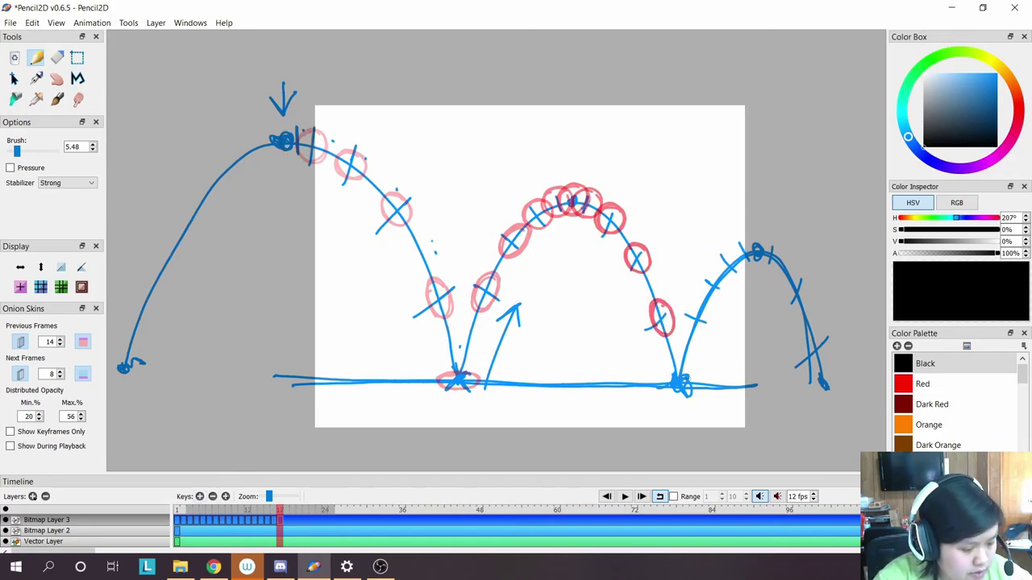
{"action": "mouse_move", "coordinate": [692, 372]}
{"action": "left_mouse_down"}
{"action": "mouse_move", "coordinate": [666, 391]}
{"action": "mouse_move", "coordinate": [687, 372]}
{"action": "mouse_move", "coordinate": [661, 379]}
{"action": "mouse_move", "coordinate": [694, 371]}
{"action": "mouse_move", "coordinate": [674, 391]}
{"action": "left_mouse_up"}
{"action": "key", "text": "ctrl+z"}
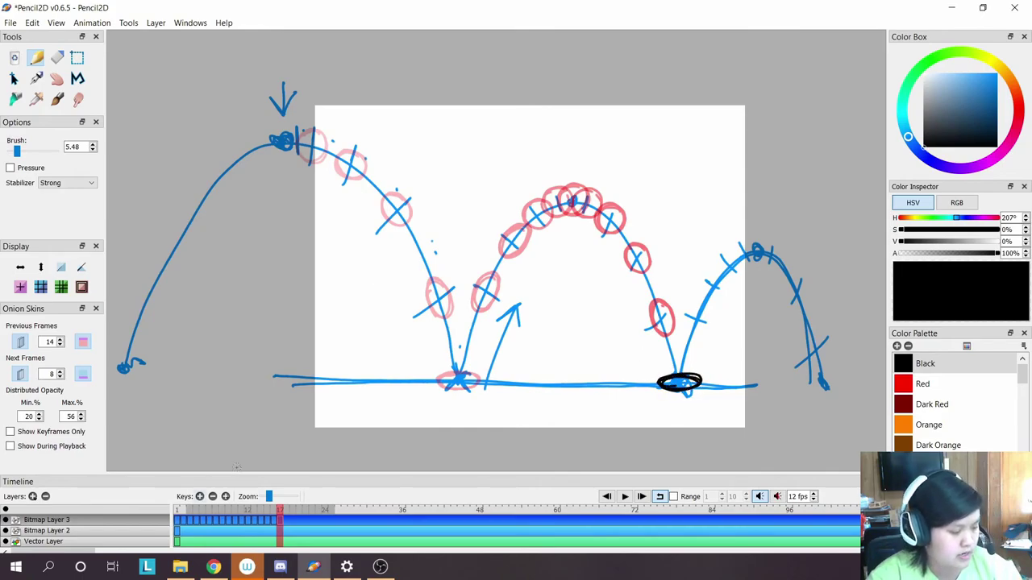
Draw a stretched ball on frames 18 and 19 at the first two tick marks up the third arc.
{"action": "key", "text": "period"}
{"action": "mouse_move", "coordinate": [702, 311]}
{"action": "left_mouse_down"}
{"action": "mouse_move", "coordinate": [687, 333]}
{"action": "mouse_move", "coordinate": [688, 314]}
{"action": "left_mouse_up"}
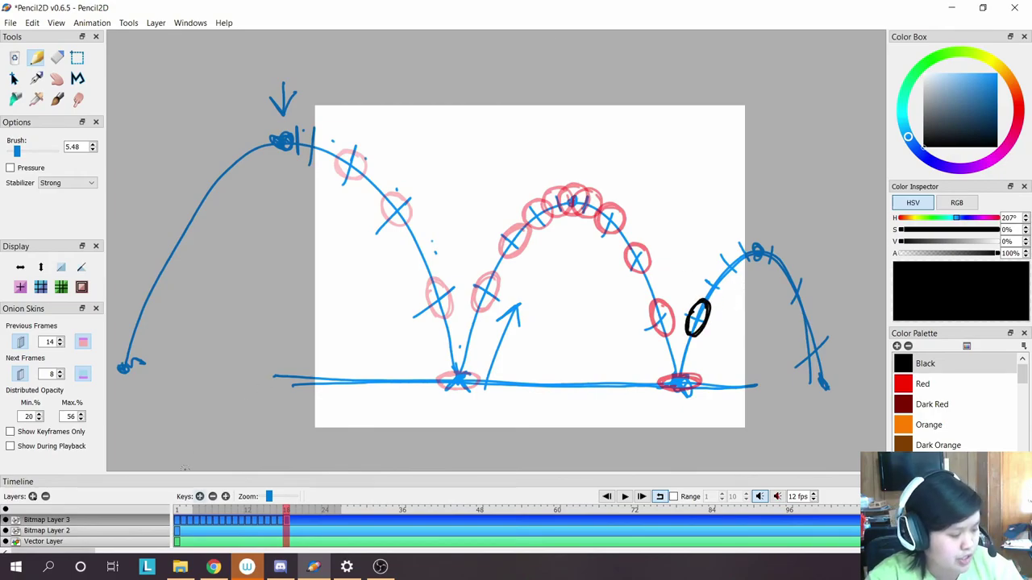
{"action": "key", "text": "period"}
{"action": "mouse_move", "coordinate": [724, 273]}
{"action": "left_mouse_down"}
{"action": "mouse_move", "coordinate": [716, 296]}
{"action": "mouse_move", "coordinate": [703, 286]}
{"action": "mouse_move", "coordinate": [712, 297]}
{"action": "mouse_move", "coordinate": [721, 288]}
{"action": "mouse_move", "coordinate": [709, 297]}
{"action": "mouse_move", "coordinate": [712, 274]}
{"action": "mouse_move", "coordinate": [725, 273]}
{"action": "mouse_move", "coordinate": [712, 299]}
{"action": "mouse_move", "coordinate": [701, 287]}
{"action": "left_mouse_up"}
{"action": "key", "text": "ctrl+z"}
{"action": "key", "text": "ctrl+z"}
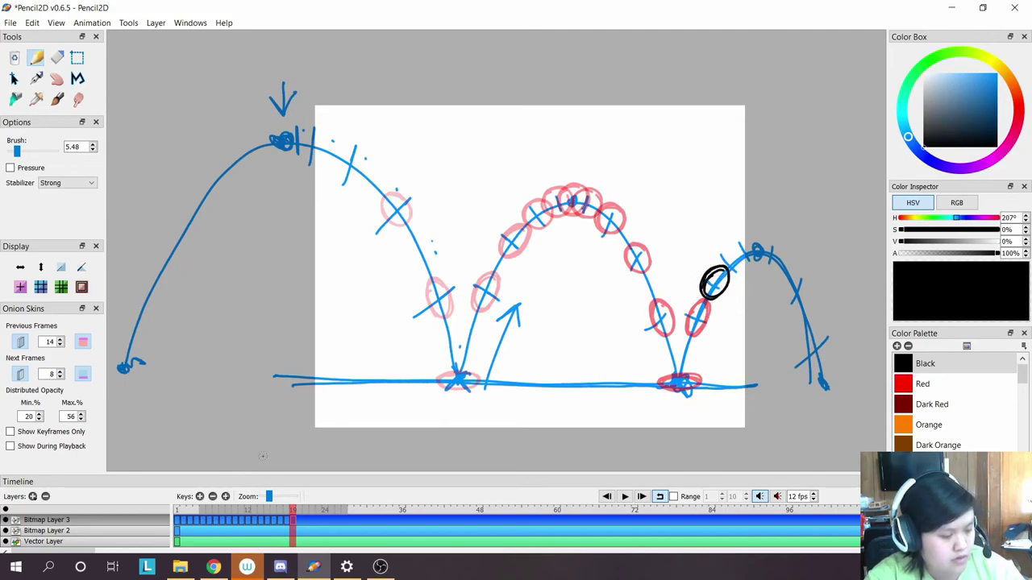
Draw a round ball on frames 20 and 21 at the two tick marks just before the third arc's peak.
{"action": "left_click", "coordinate": [200, 496]}
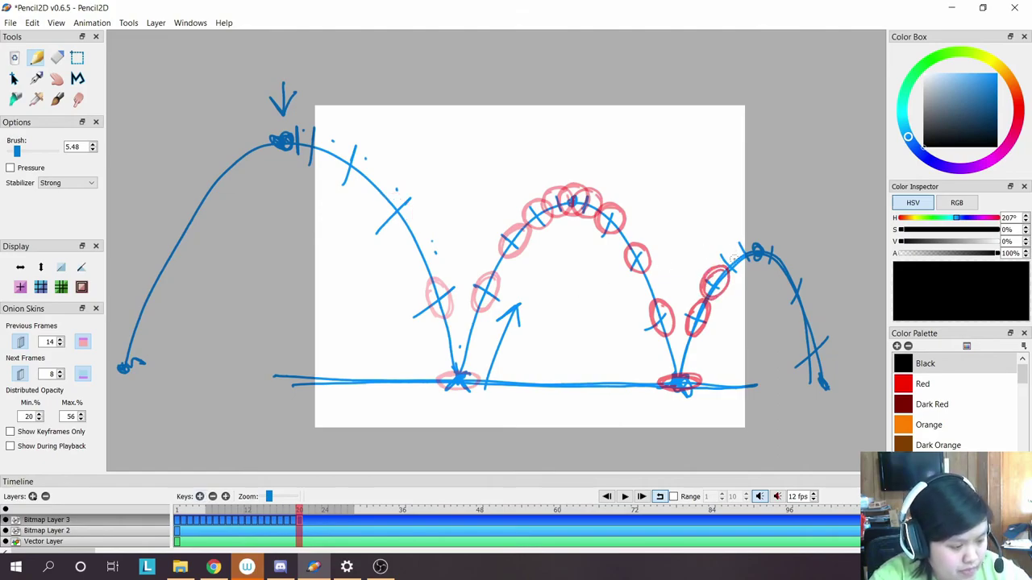
{"action": "mouse_move", "coordinate": [732, 258]}
{"action": "left_mouse_down"}
{"action": "mouse_move", "coordinate": [723, 274]}
{"action": "mouse_move", "coordinate": [740, 251]}
{"action": "mouse_move", "coordinate": [743, 271]}
{"action": "left_mouse_up"}
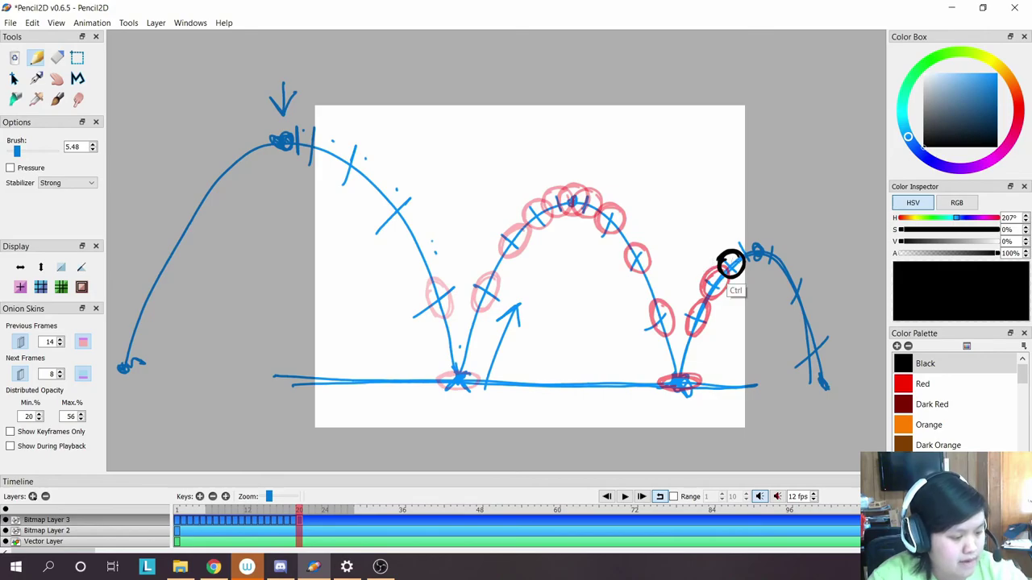
{"action": "key", "text": "ctrl+z"}
{"action": "mouse_move", "coordinate": [739, 251]}
{"action": "left_mouse_down"}
{"action": "mouse_move", "coordinate": [736, 274]}
{"action": "mouse_move", "coordinate": [718, 261]}
{"action": "left_mouse_up"}
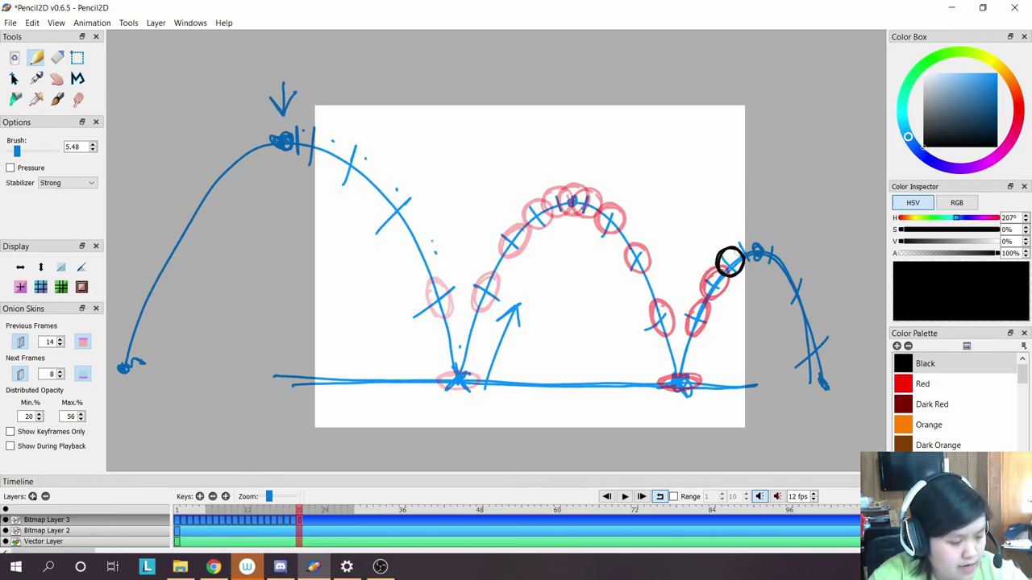
{"action": "key", "text": "period"}
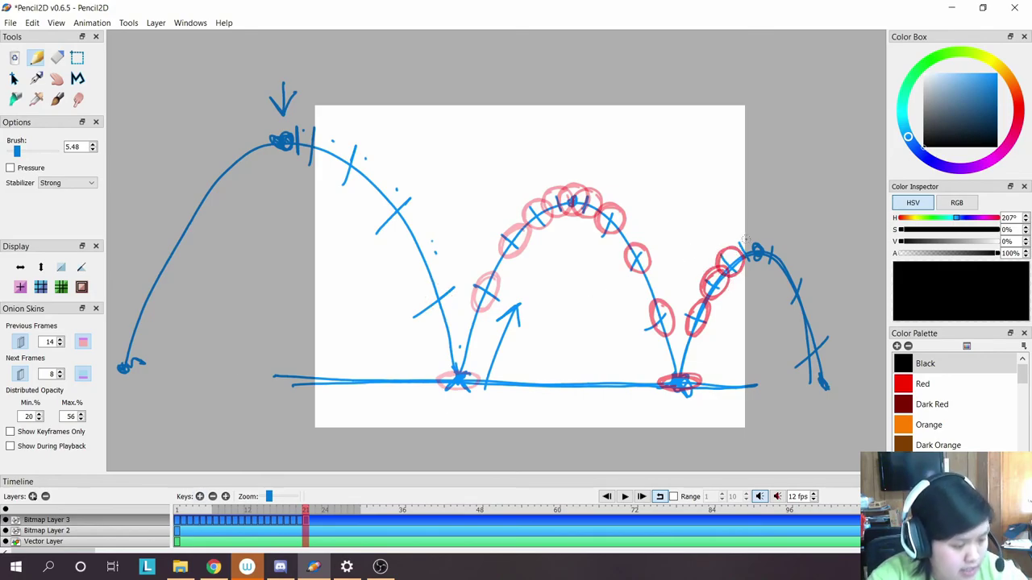
{"action": "mouse_move", "coordinate": [747, 241]}
{"action": "left_mouse_down"}
{"action": "mouse_move", "coordinate": [757, 259]}
{"action": "mouse_move", "coordinate": [735, 260]}
{"action": "mouse_move", "coordinate": [745, 240]}
{"action": "mouse_move", "coordinate": [731, 245]}
{"action": "mouse_move", "coordinate": [753, 242]}
{"action": "left_mouse_up"}
{"action": "key", "text": "ctrl+z"}
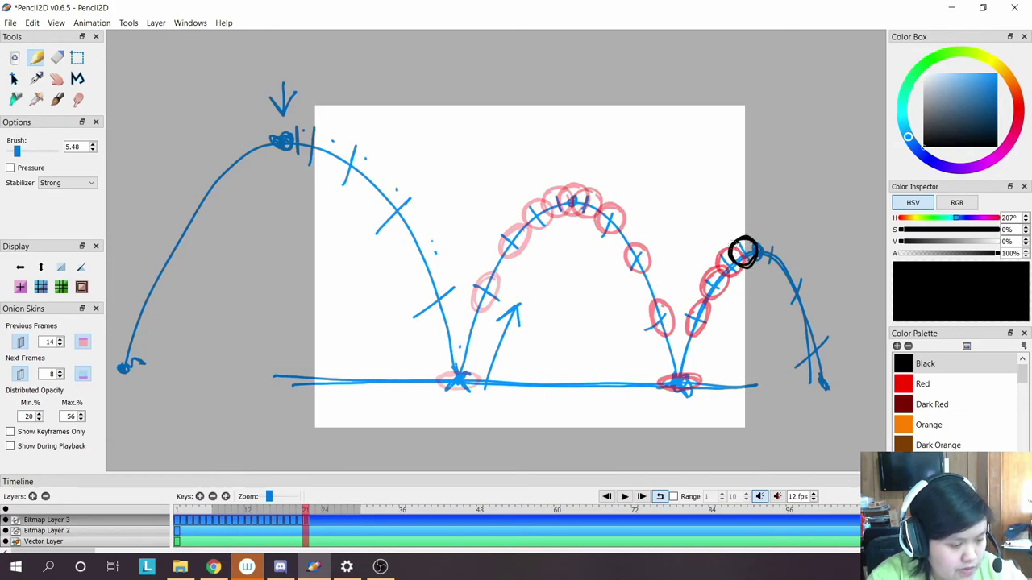
Draw the ball at the third arc's peak on frame 22 and at the tick just past it on frame 23.
{"action": "key", "text": "period"}
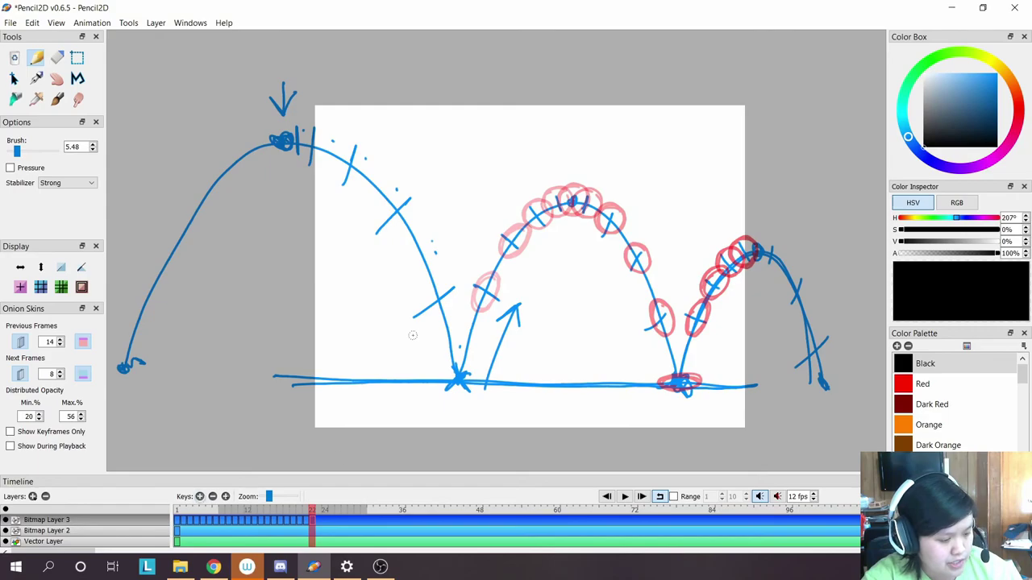
{"action": "mouse_move", "coordinate": [763, 246]}
{"action": "left_mouse_down"}
{"action": "mouse_move", "coordinate": [745, 256]}
{"action": "mouse_move", "coordinate": [769, 238]}
{"action": "left_mouse_up"}
{"action": "key", "text": "ctrl+z"}
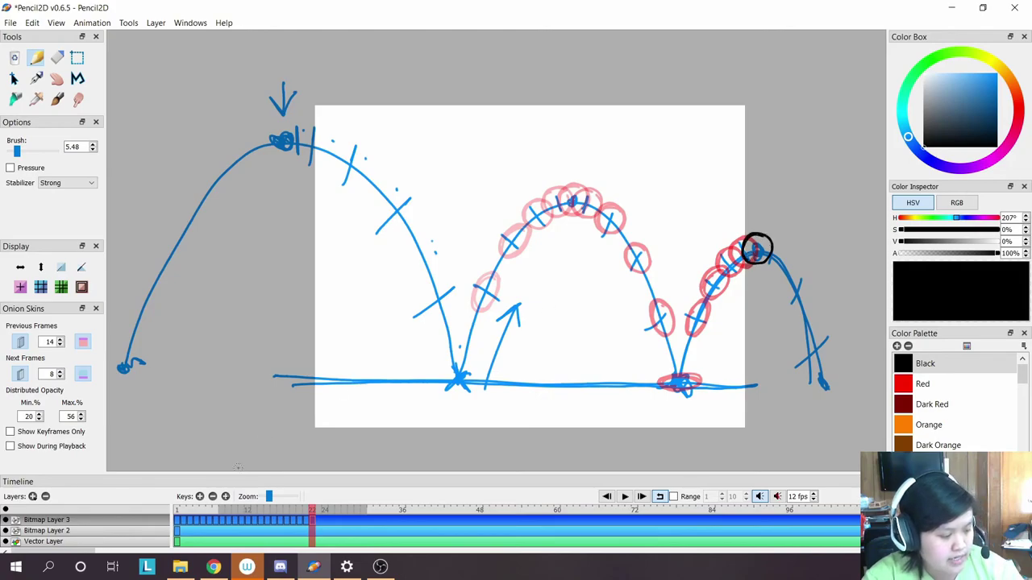
{"action": "key", "text": "period"}
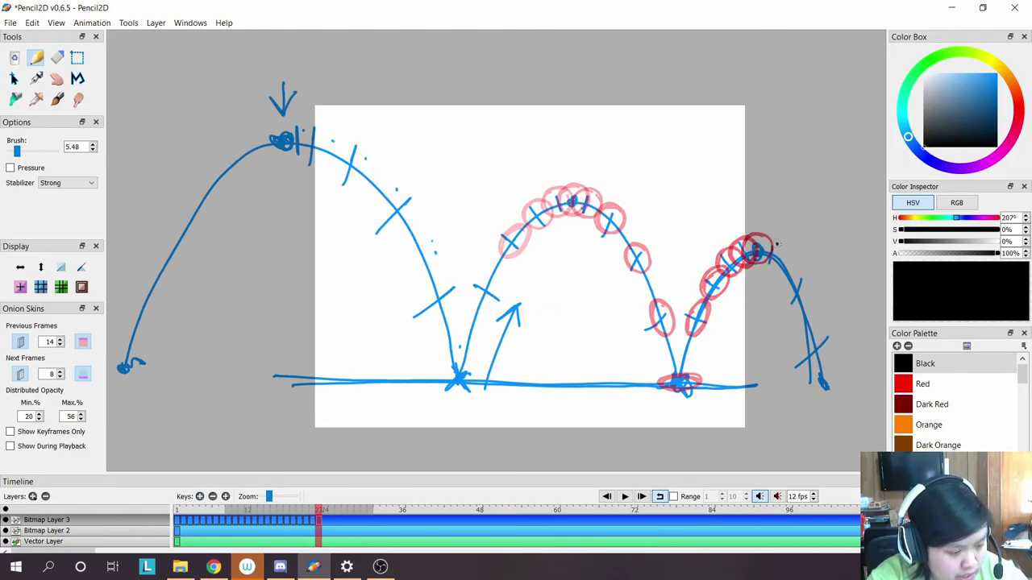
{"action": "mouse_move", "coordinate": [776, 242]}
{"action": "left_mouse_down"}
{"action": "mouse_move", "coordinate": [775, 266]}
{"action": "mouse_move", "coordinate": [780, 256]}
{"action": "mouse_move", "coordinate": [776, 264]}
{"action": "mouse_move", "coordinate": [759, 252]}
{"action": "left_mouse_up"}
{"action": "key", "text": "ctrl+z"}
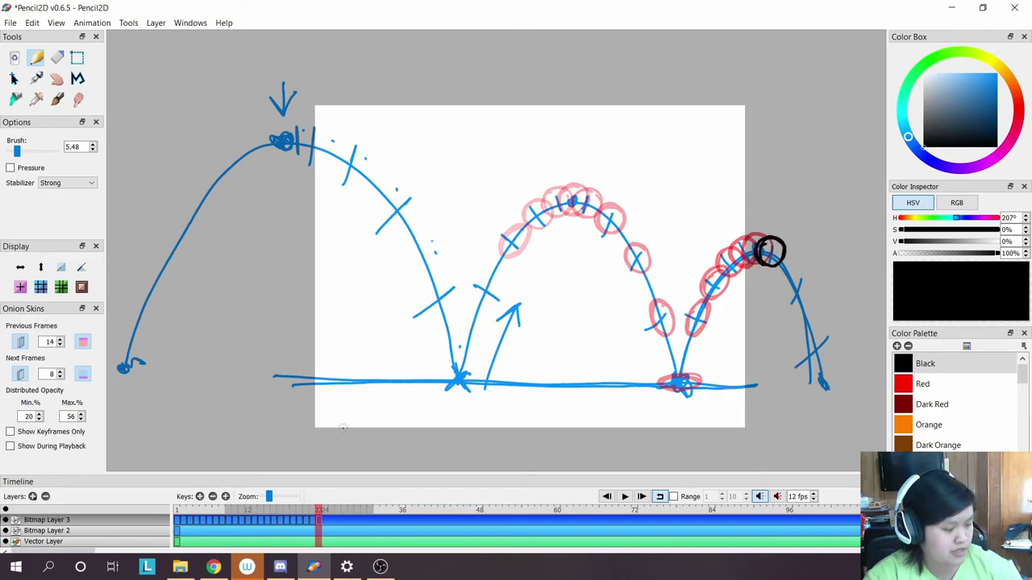
Draw a stretched ball at the third arc's two falling ticks on frames 24 and 25, and a squashed ball at its ground end on frame 26.
{"action": "key", "text": "period"}
{"action": "mouse_move", "coordinate": [794, 271]}
{"action": "left_mouse_down"}
{"action": "mouse_move", "coordinate": [786, 303]}
{"action": "mouse_move", "coordinate": [795, 272]}
{"action": "mouse_move", "coordinate": [804, 302]}
{"action": "left_mouse_up"}
{"action": "key", "text": "ctrl+z"}
{"action": "key", "text": "period"}
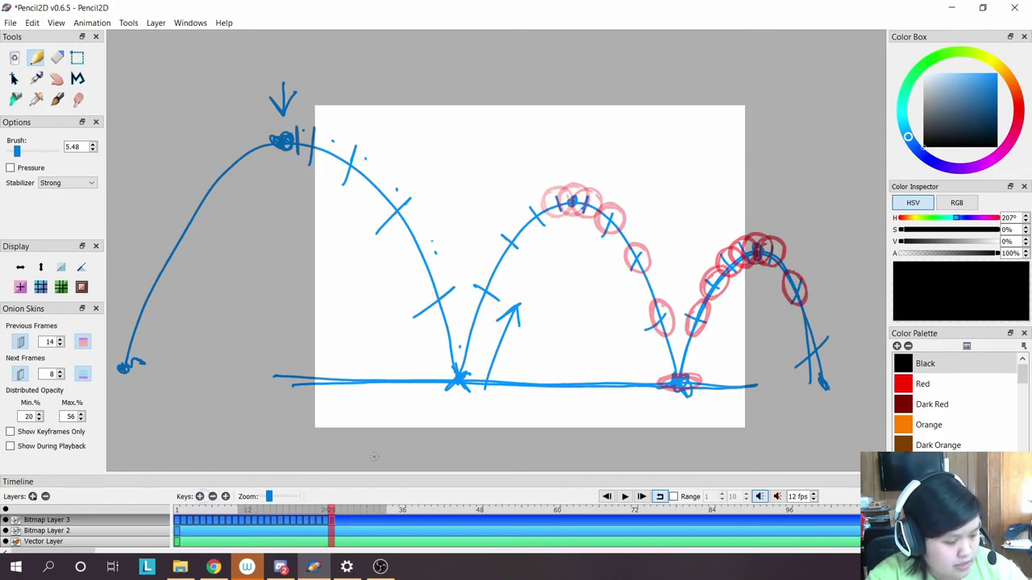
{"action": "mouse_move", "coordinate": [825, 350]}
{"action": "left_mouse_down"}
{"action": "mouse_move", "coordinate": [806, 367]}
{"action": "mouse_move", "coordinate": [822, 338]}
{"action": "mouse_move", "coordinate": [802, 348]}
{"action": "left_mouse_up"}
{"action": "key", "text": "ctrl+z"}
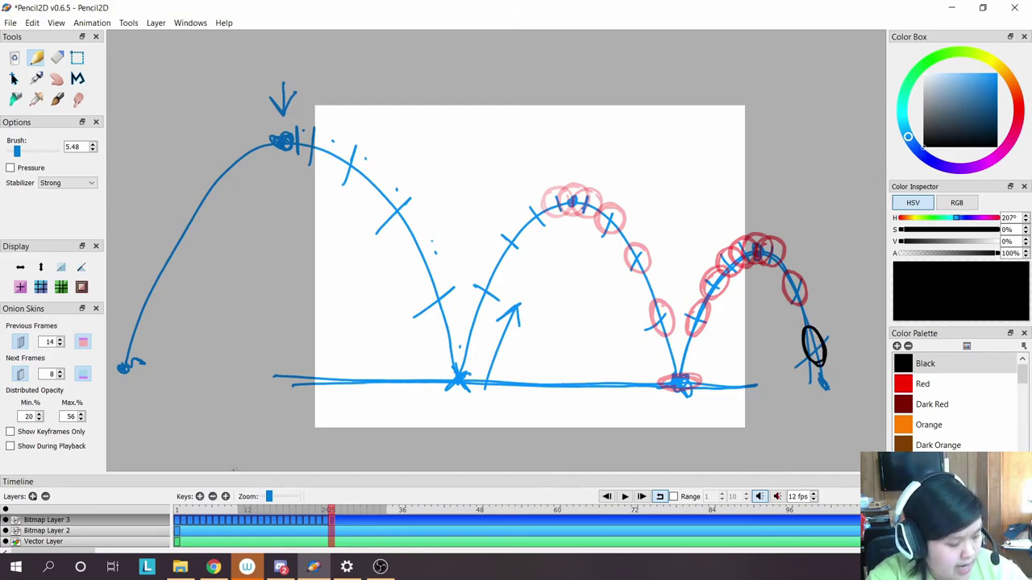
{"action": "key", "text": "period"}
{"action": "mouse_move", "coordinate": [817, 373]}
{"action": "left_mouse_down"}
{"action": "mouse_move", "coordinate": [834, 373]}
{"action": "mouse_move", "coordinate": [832, 390]}
{"action": "mouse_move", "coordinate": [824, 373]}
{"action": "mouse_move", "coordinate": [816, 376]}
{"action": "mouse_move", "coordinate": [845, 381]}
{"action": "mouse_move", "coordinate": [805, 379]}
{"action": "mouse_move", "coordinate": [834, 373]}
{"action": "left_mouse_up"}
{"action": "key", "text": "ctrl+z"}
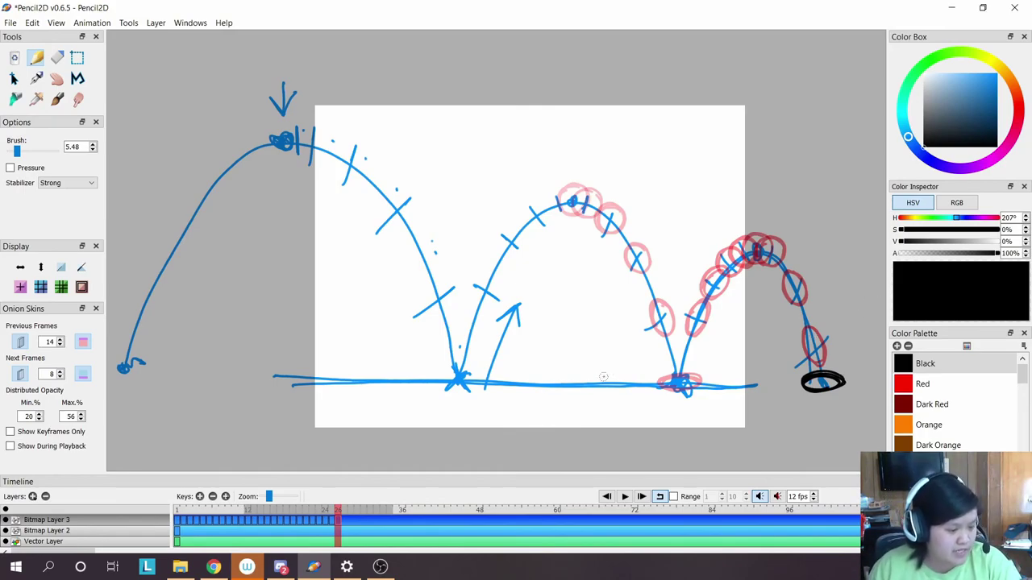
Return to the first frame and play the bouncing ball animation over the guide.
{"action": "key", "text": "Left"}
{"action": "key", "text": "Left"}
{"action": "key", "text": "Left"}
{"action": "key", "text": "Left"}
{"action": "key", "text": "Left"}
{"action": "key", "text": "Left"}
{"action": "key", "text": "Left"}
{"action": "key", "text": "Left"}
{"action": "key", "text": "Left"}
{"action": "key", "text": "Left"}
{"action": "key", "text": "Left"}
{"action": "key", "text": "Left"}
{"action": "key", "text": "Left"}
{"action": "key", "text": "Left"}
{"action": "key", "text": "Left"}
{"action": "key", "text": "Left"}
{"action": "key", "text": "Left"}
{"action": "key", "text": "Left"}
{"action": "key", "text": "Left"}
{"action": "key", "text": "Left"}
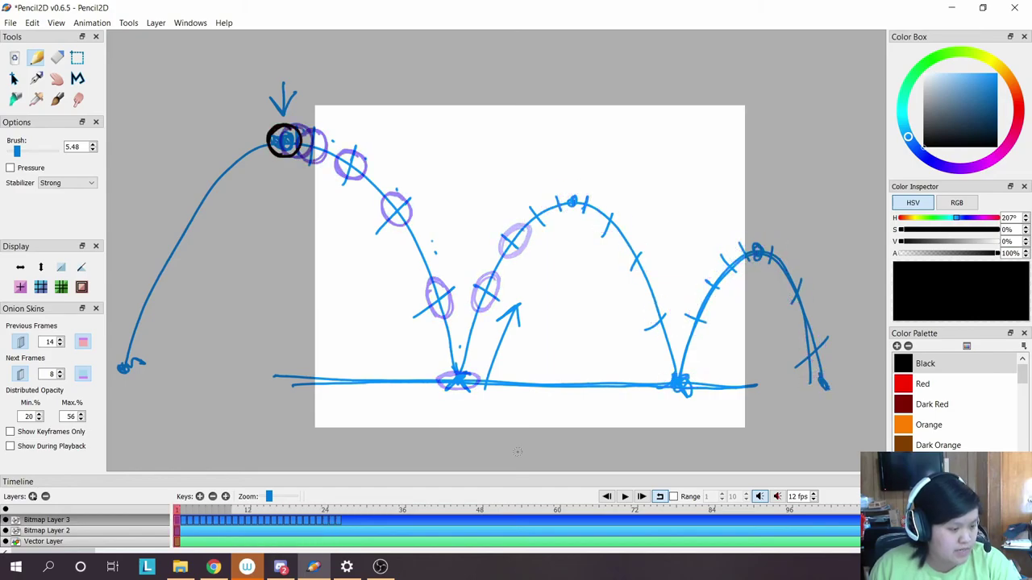
{"action": "key", "text": "Return"}
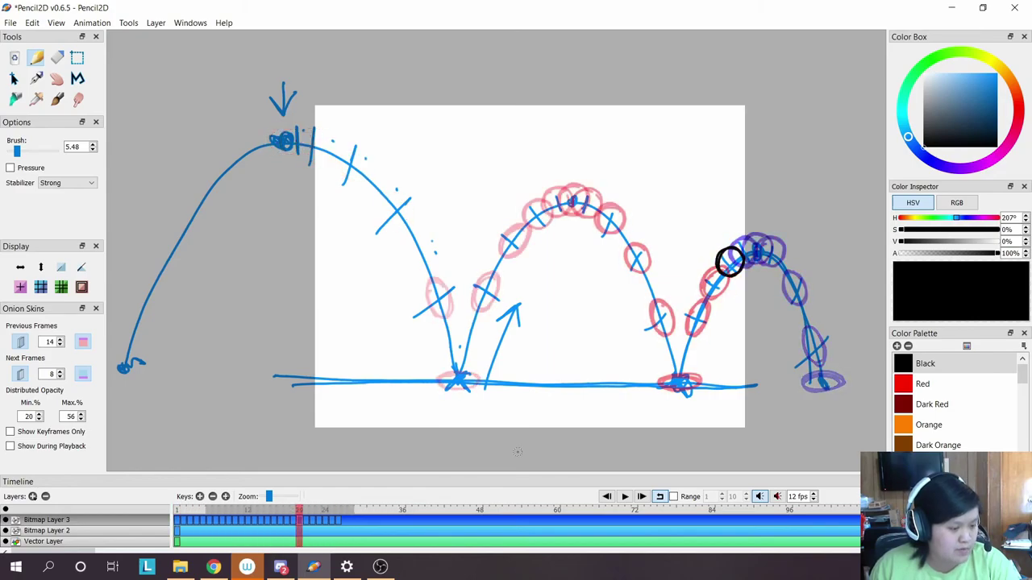
Return to the first frame, hide the guide on Bitmap Layer 2 and play the ball animation without it.
{"action": "key", "text": "comma"}
{"action": "key", "text": "comma"}
{"action": "key", "text": "comma"}
{"action": "key", "text": "comma"}
{"action": "key", "text": "comma"}
{"action": "key", "text": "comma"}
{"action": "key", "text": "comma"}
{"action": "key", "text": "comma"}
{"action": "key", "text": "comma"}
{"action": "key", "text": "comma"}
{"action": "key", "text": "comma"}
{"action": "key", "text": "comma"}
{"action": "key", "text": "comma"}
{"action": "key", "text": "comma"}
{"action": "key", "text": "comma"}
{"action": "key", "text": "comma"}
{"action": "key", "text": "comma"}
{"action": "key", "text": "comma"}
{"action": "key", "text": "comma"}
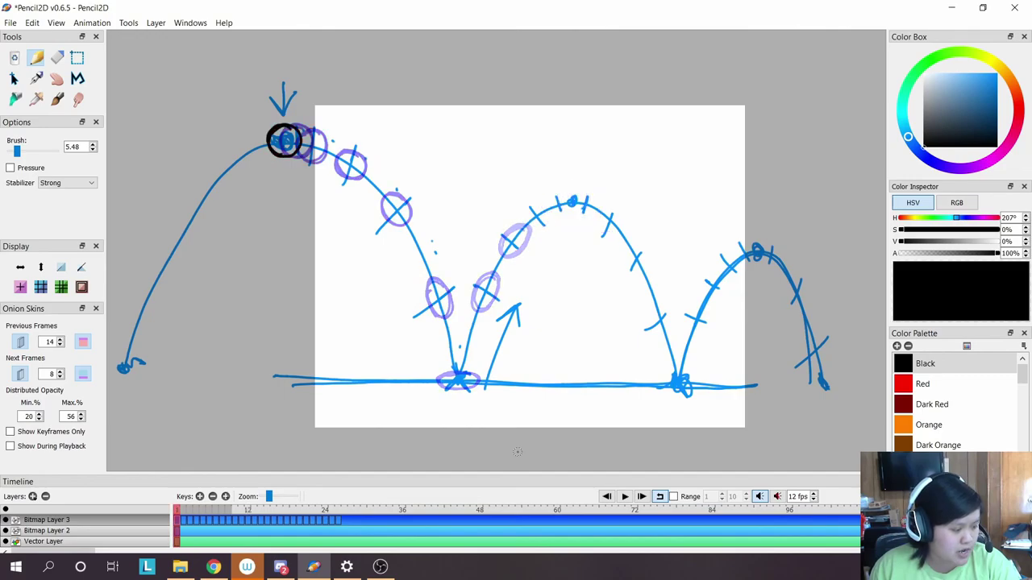
{"action": "left_click", "coordinate": [5, 530]}
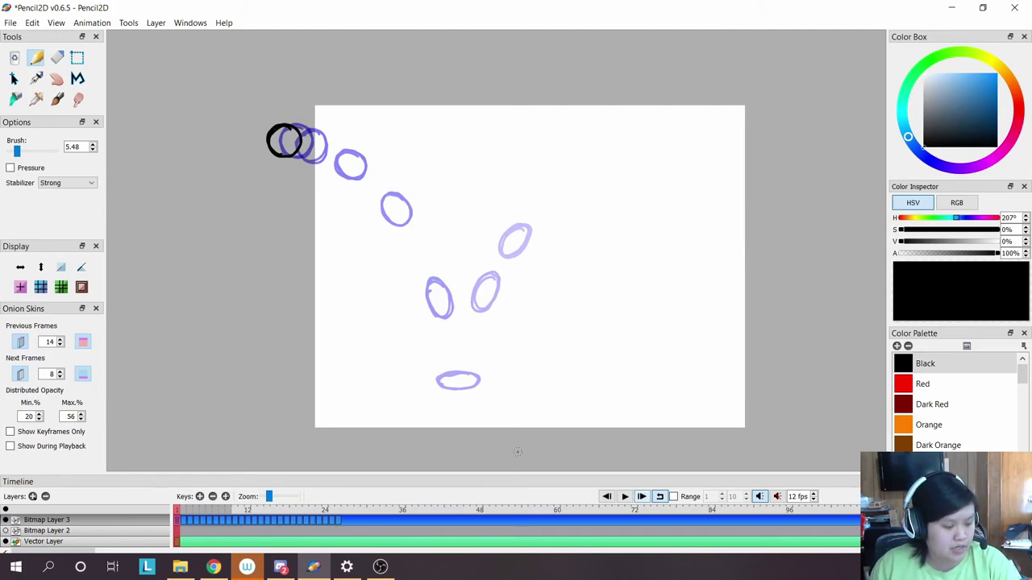
{"action": "key", "text": "Return"}
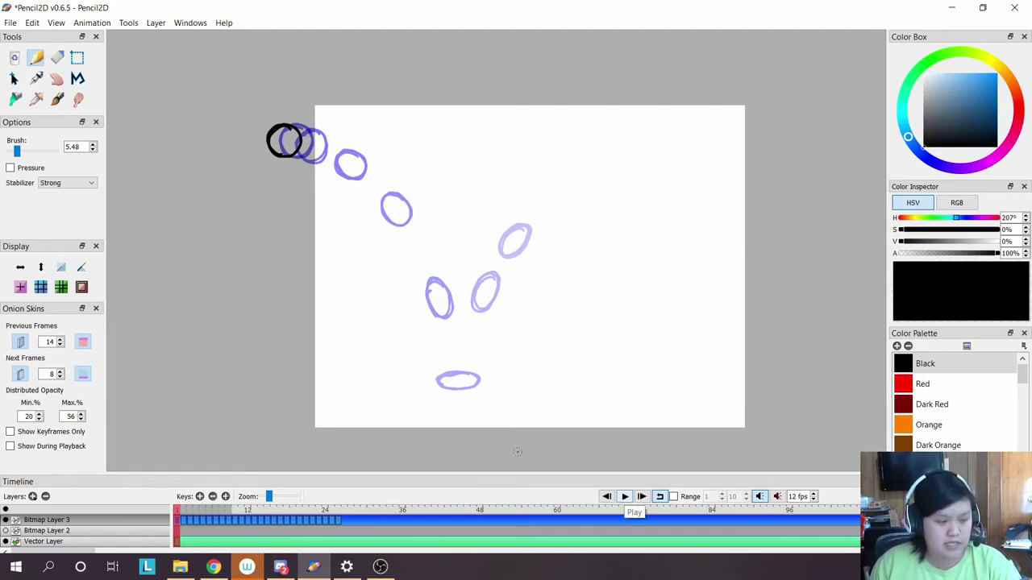
{"action": "left_click", "coordinate": [624, 497]}
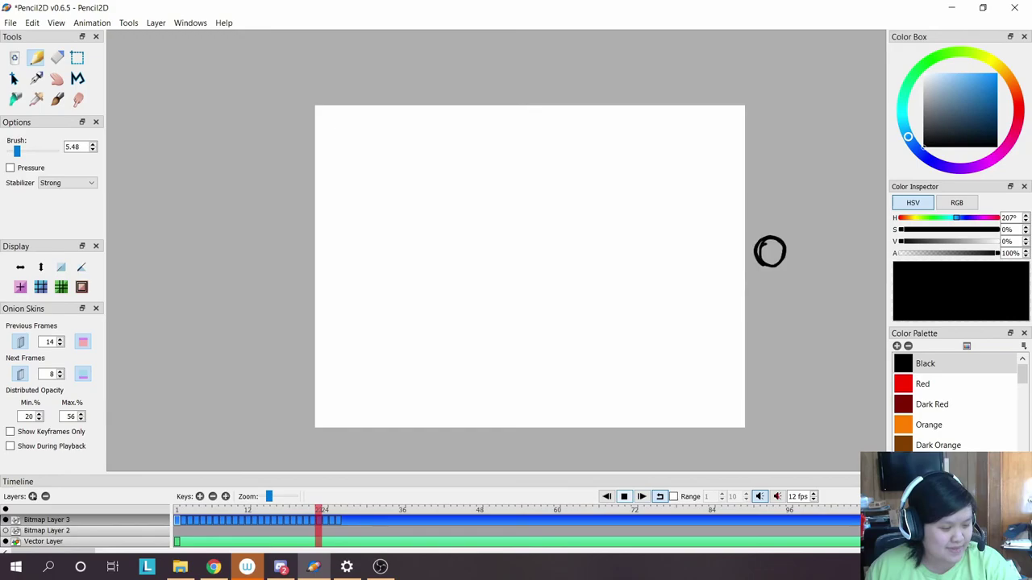
{"action": "key", "text": "Return"}
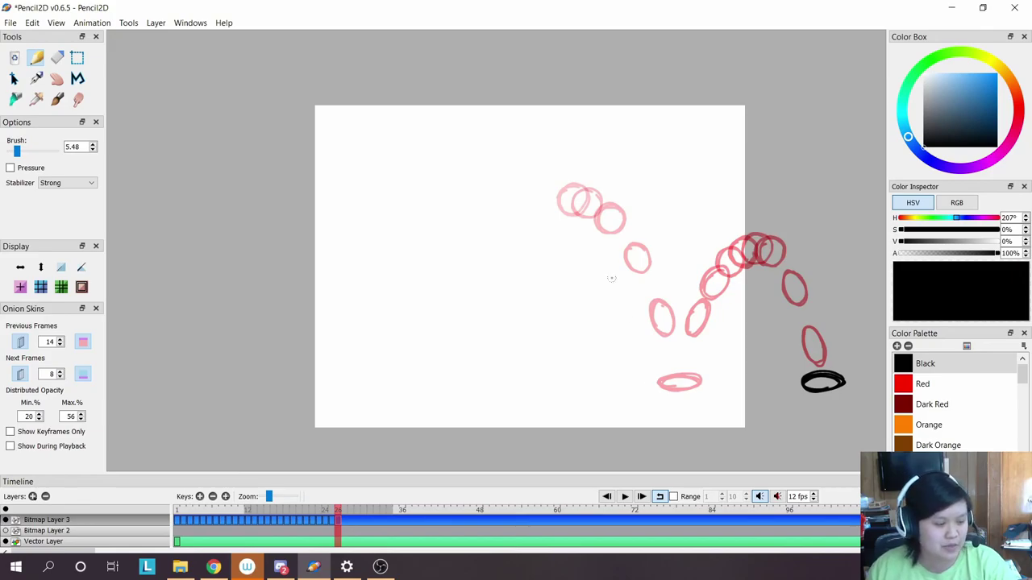
Save the animation to the Desktop as BouncingBall.pclx.
{"action": "left_click", "coordinate": [10, 23]}
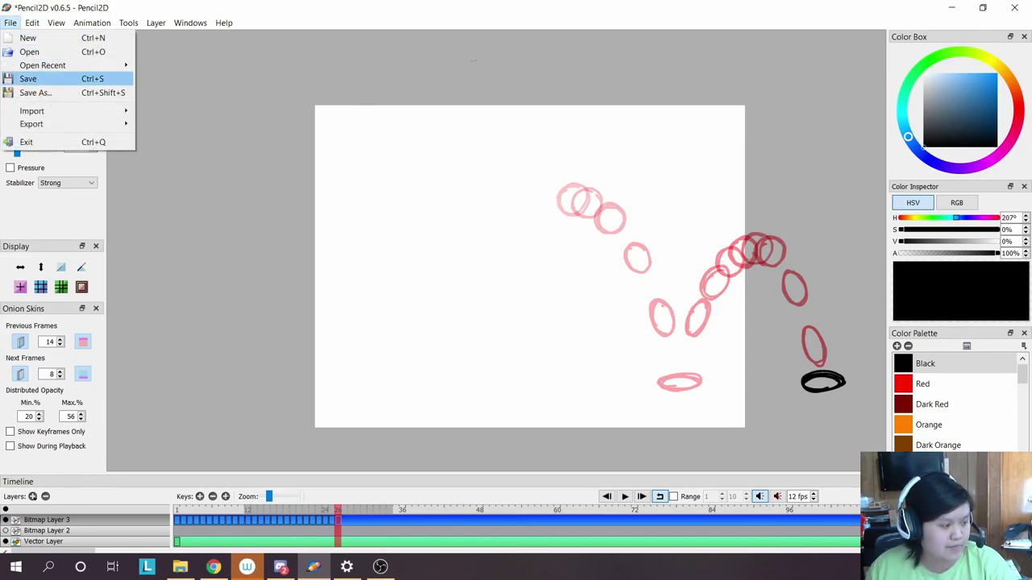
{"action": "key", "text": "Return"}
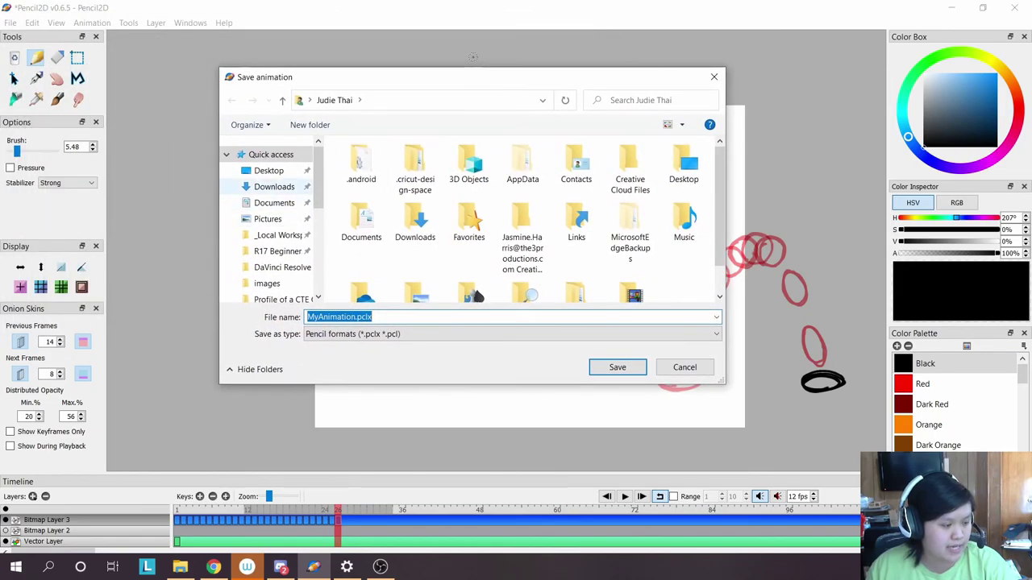
{"action": "left_click", "coordinate": [268, 171]}
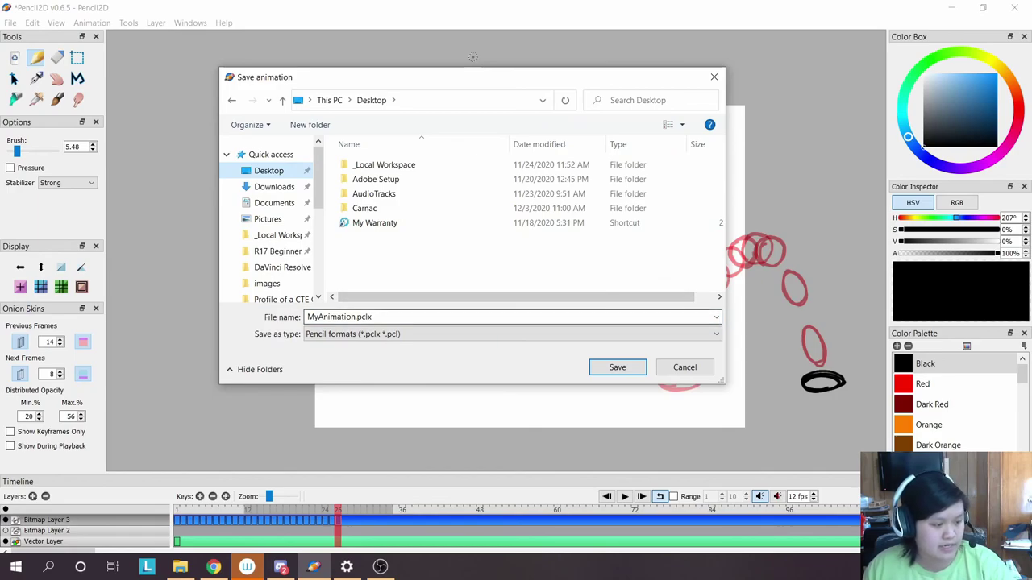
{"action": "left_click", "coordinate": [373, 317]}
{"action": "left_click", "coordinate": [374, 317]}
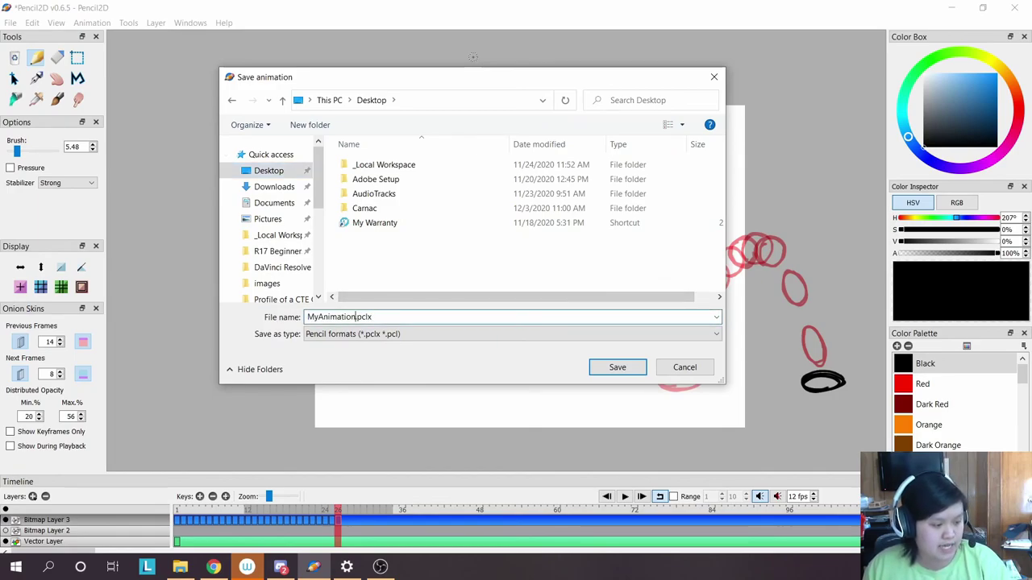
{"action": "key", "text": "shift+Home"}
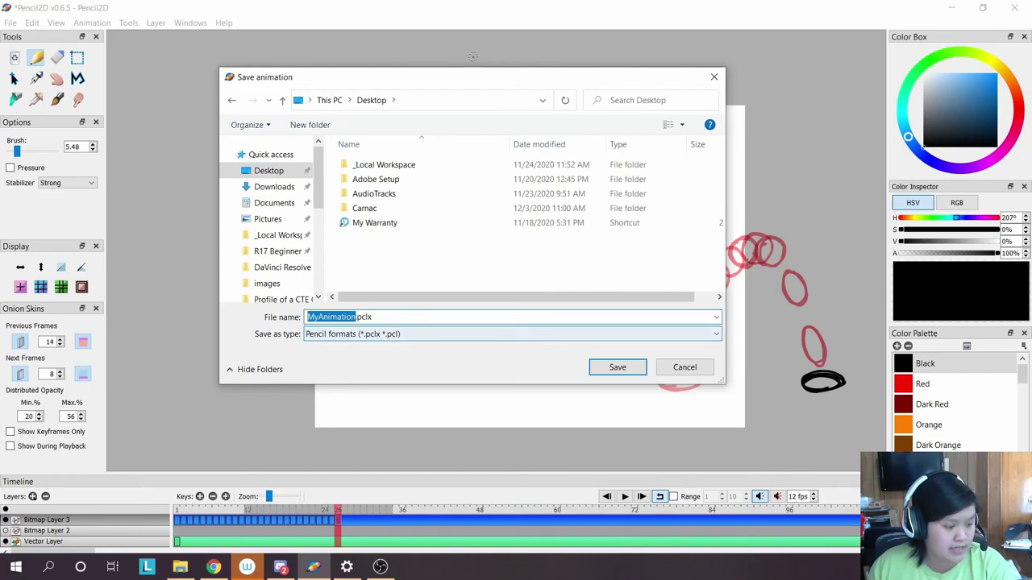
{"action": "key", "text": "Left"}
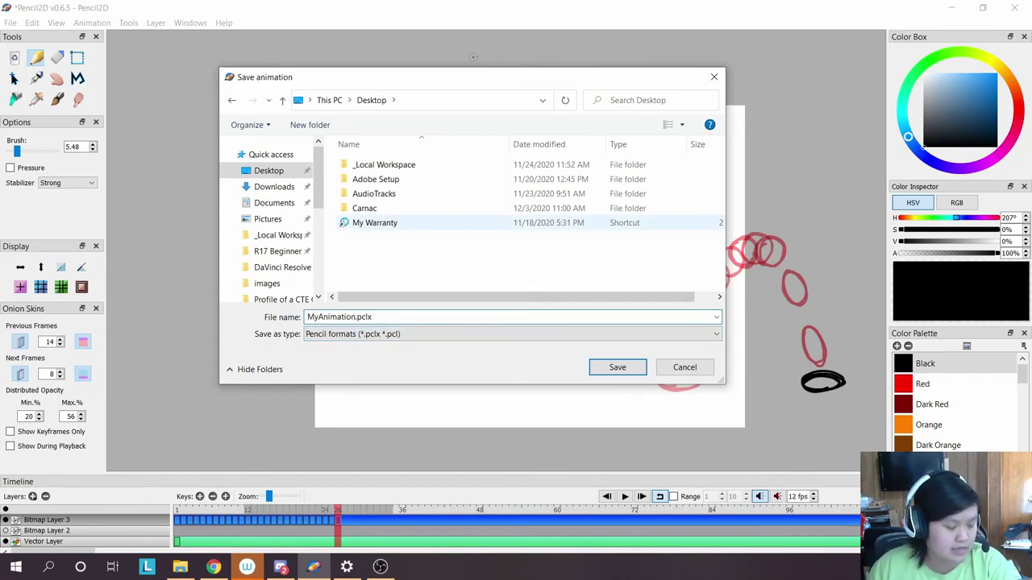
{"action": "key", "text": "shift+Tab"}
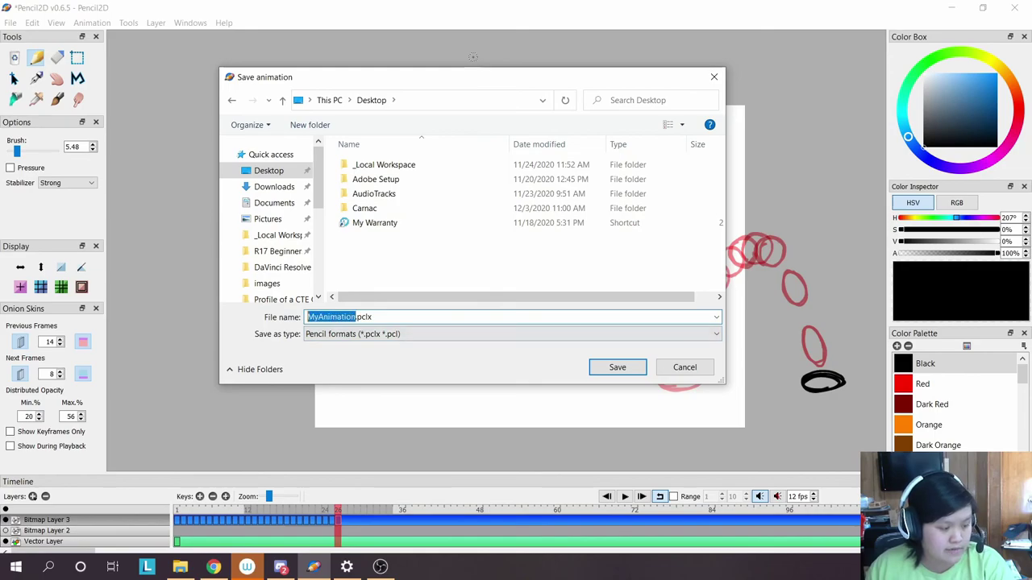
{"action": "key", "text": "Tab"}
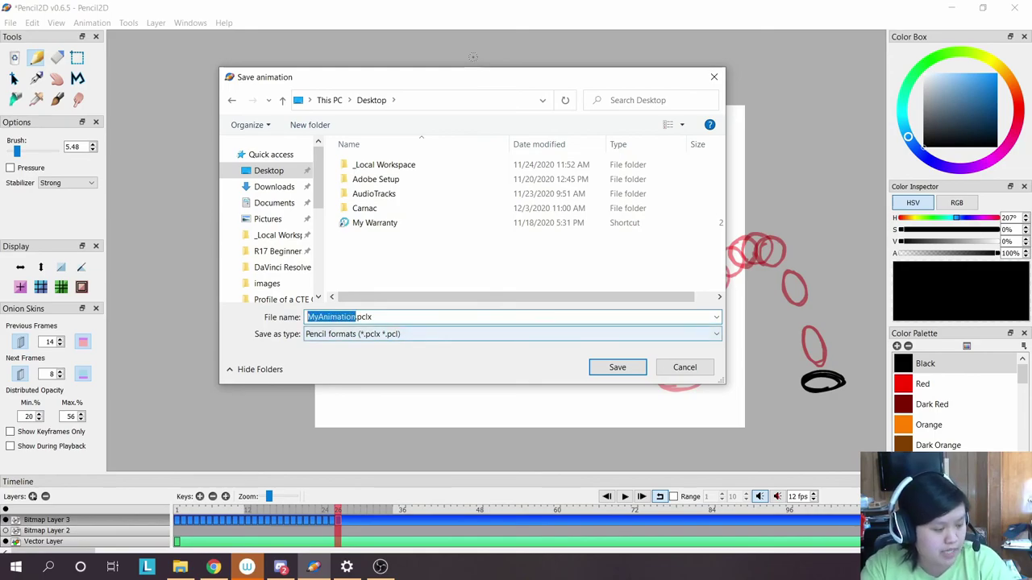
{"action": "type", "text": "BouncingB"}
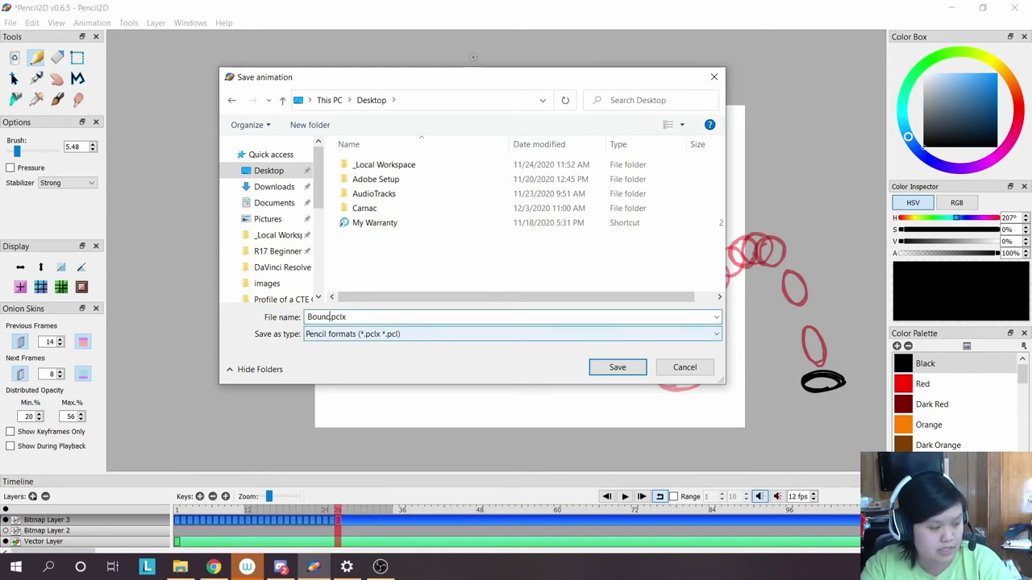
{"action": "type", "text": "all"}
{"action": "key", "text": "Return"}
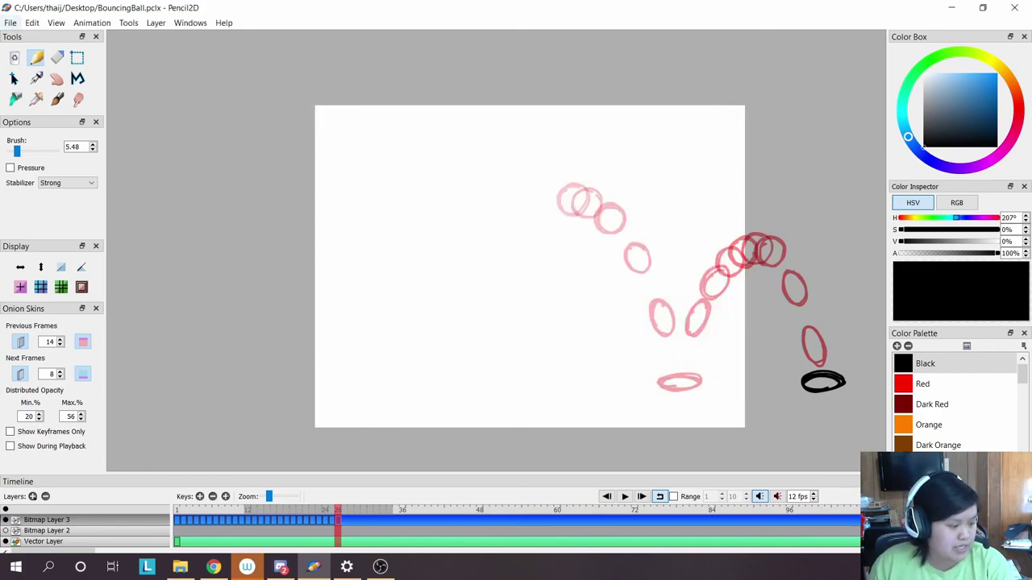
Set up an animated GIF export of the animation to the Desktop with the file name BouncingBall.gif.
{"action": "left_click", "coordinate": [11, 22]}
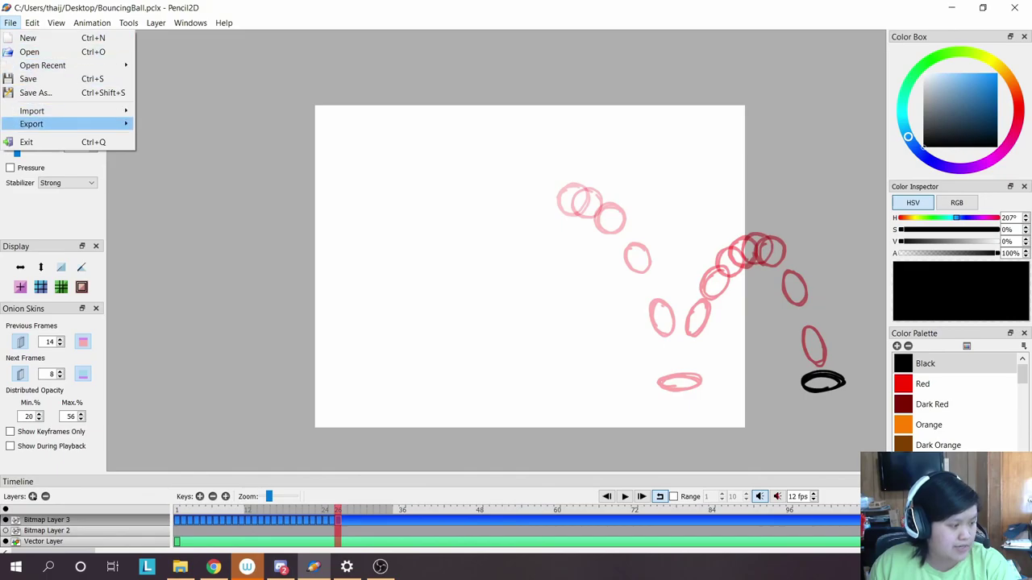
{"action": "mouse_move", "coordinate": [32, 123]}
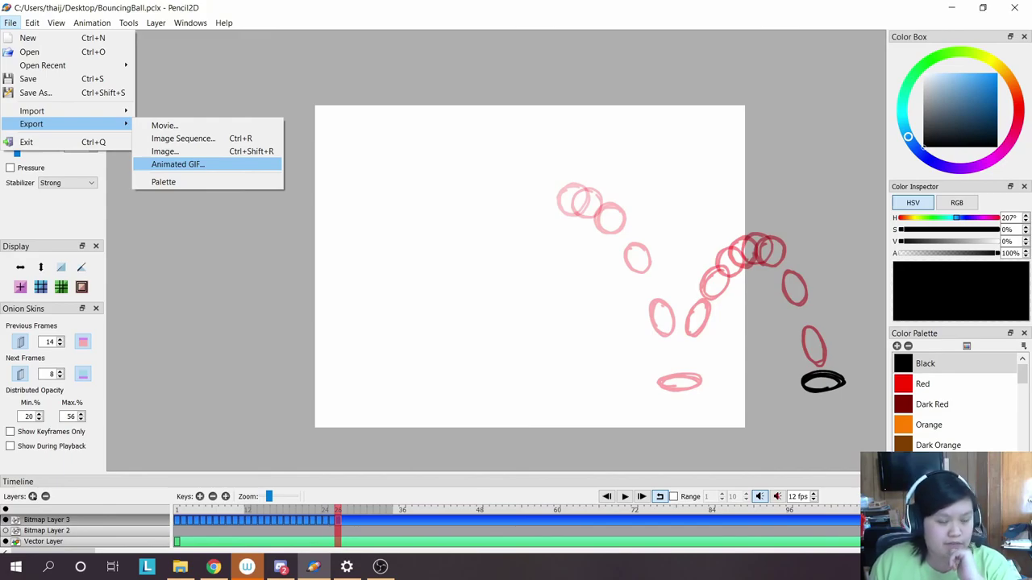
{"action": "left_click", "coordinate": [178, 164]}
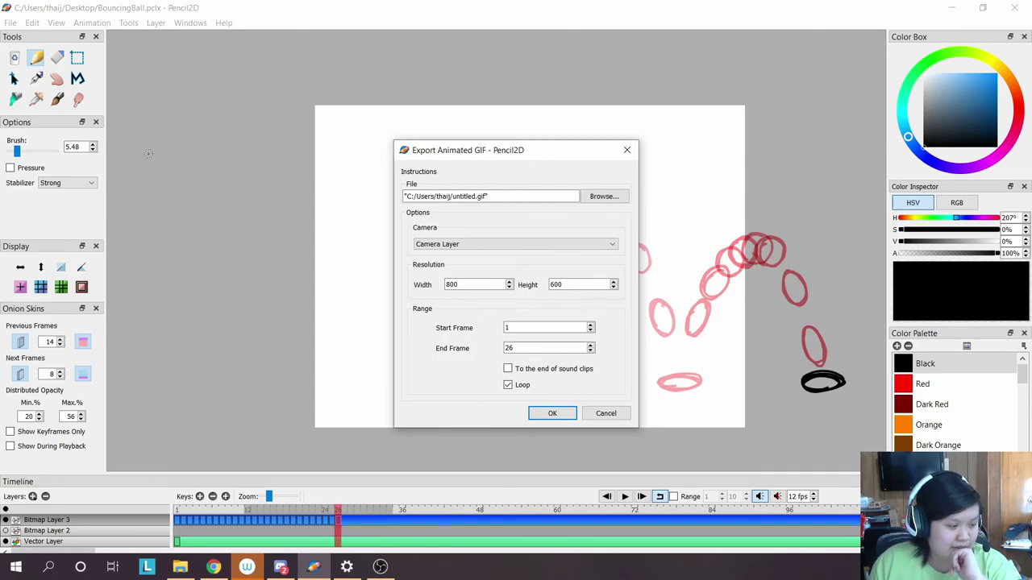
{"action": "left_click", "coordinate": [604, 196]}
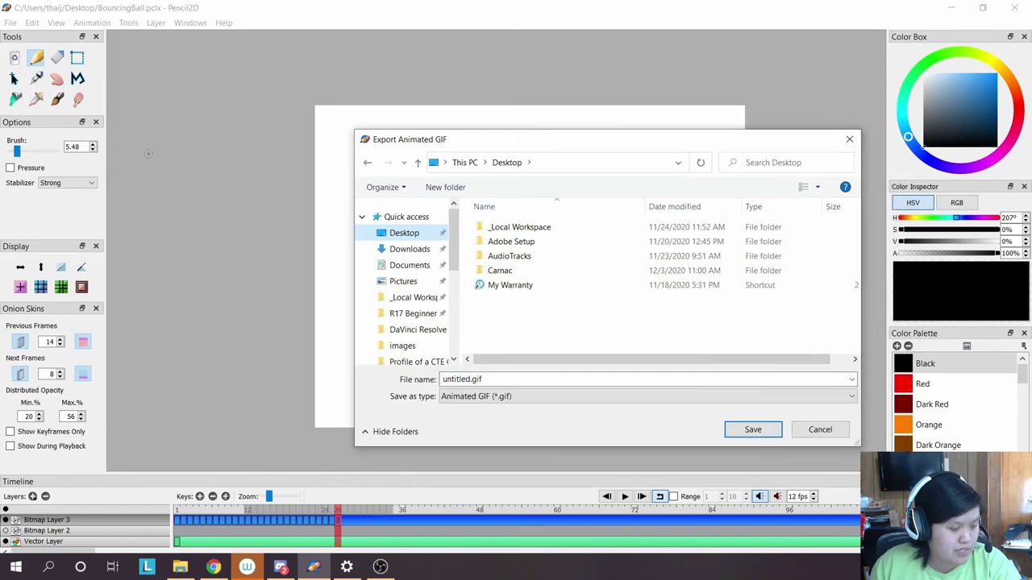
{"action": "left_click", "coordinate": [472, 379]}
{"action": "left_click_drag", "start_coordinate": [472, 379], "coordinate": [442, 378]}
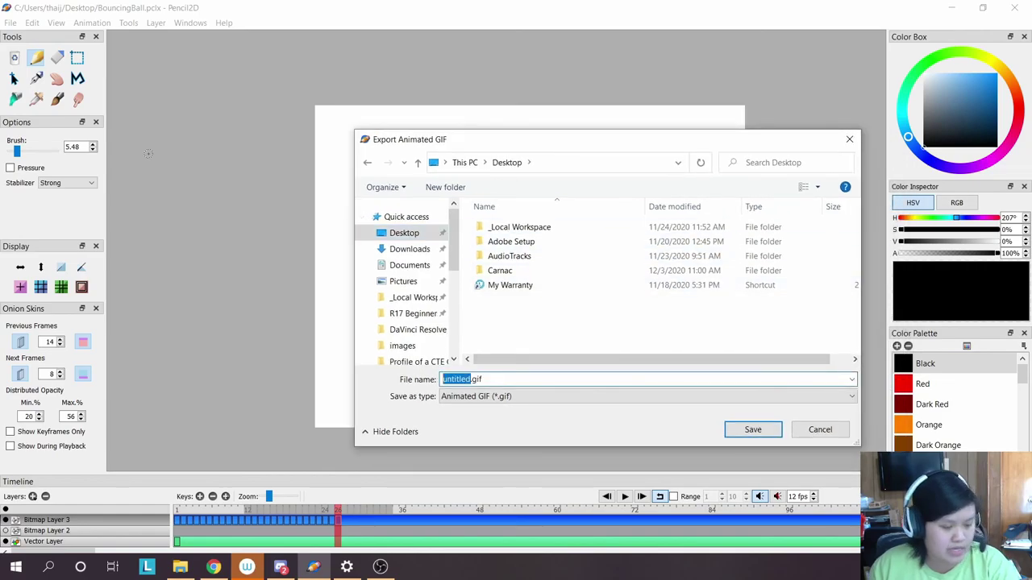
{"action": "type", "text": "BouncingBall"}
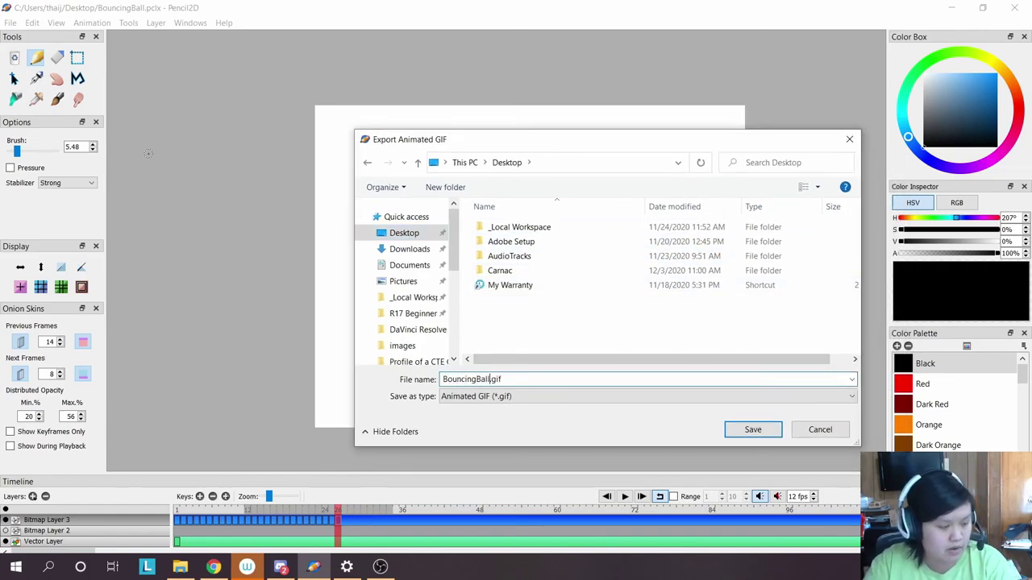
{"action": "key", "text": "Return"}
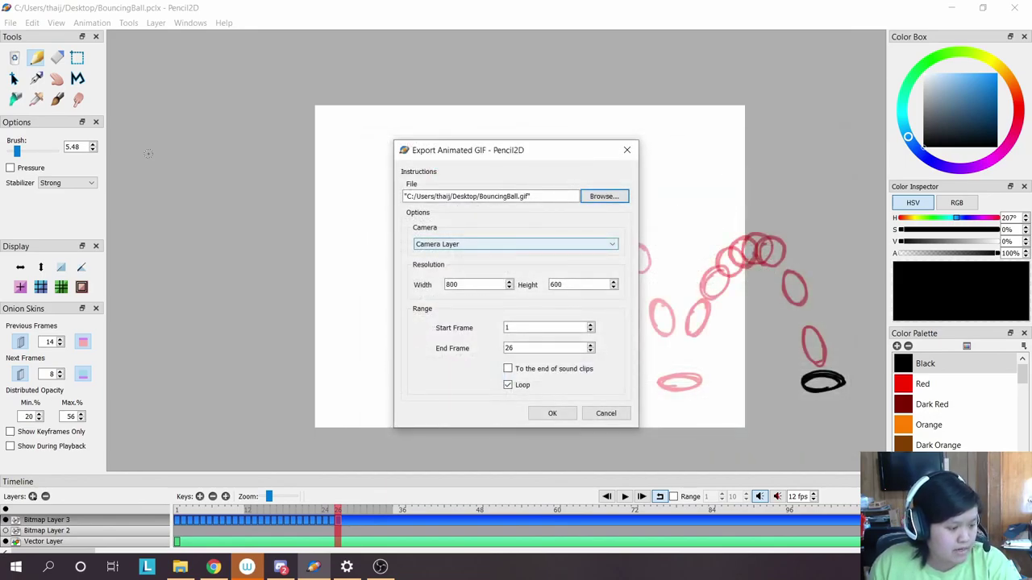
Choose Camera Layer as the camera and export the looping GIF at 800 × 600 for frames 1 to 26.
{"action": "left_click", "coordinate": [515, 244]}
{"action": "left_click", "coordinate": [515, 253]}
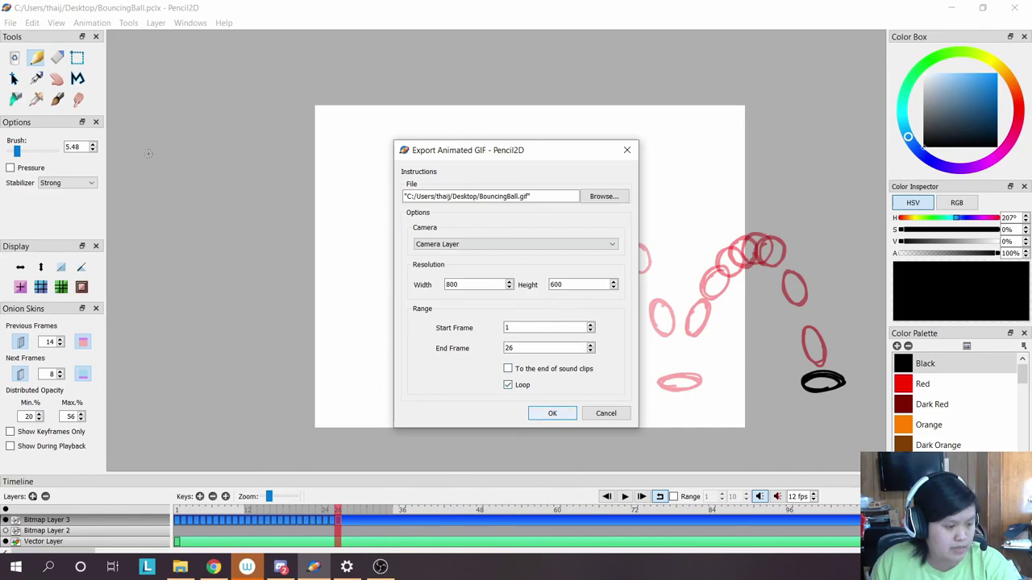
{"action": "key", "text": "Return"}
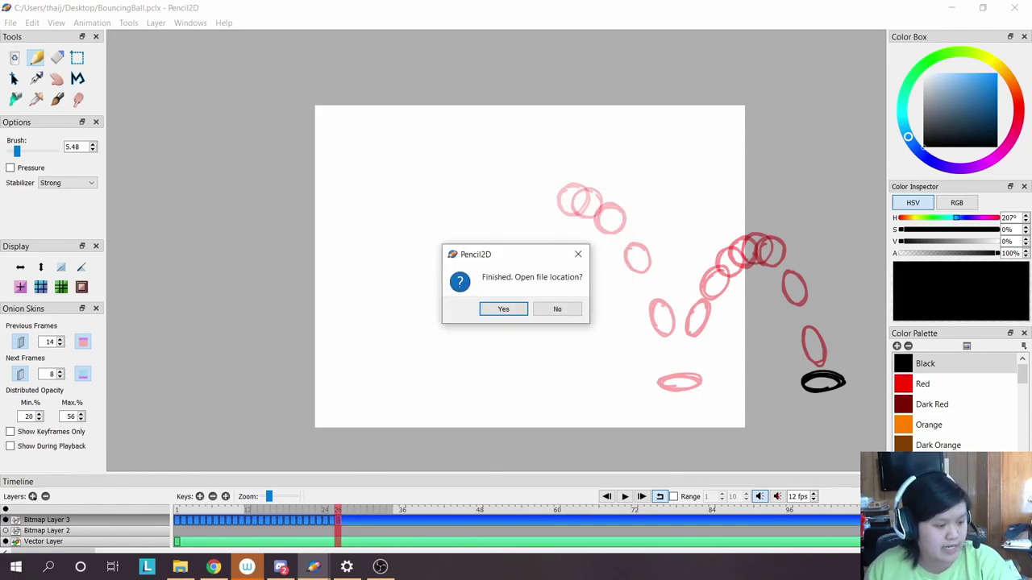
Open the export location in File Explorer and view BouncingBall.gif in the image viewer.
{"action": "key", "text": "Return"}
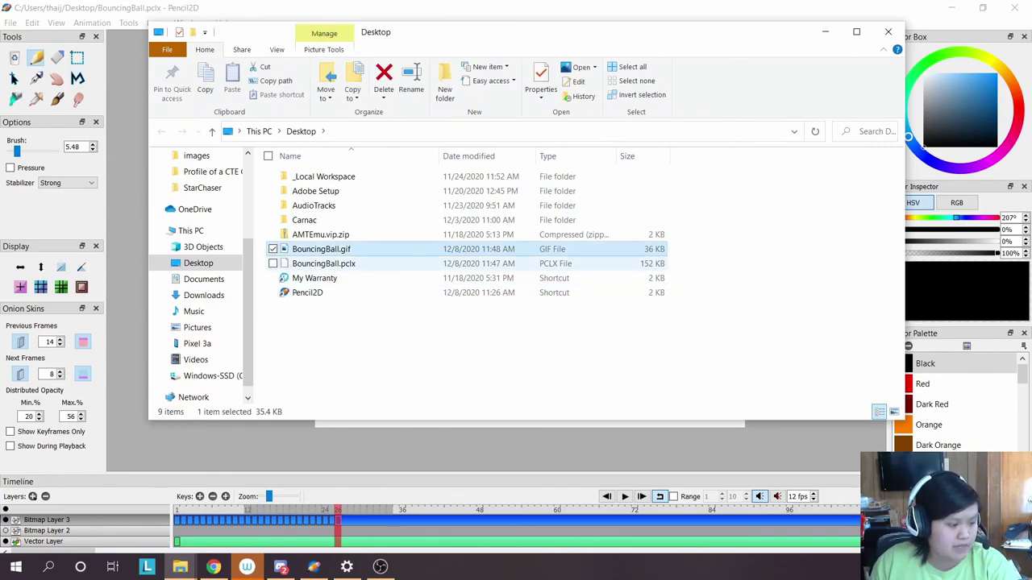
{"action": "key", "text": "Return"}
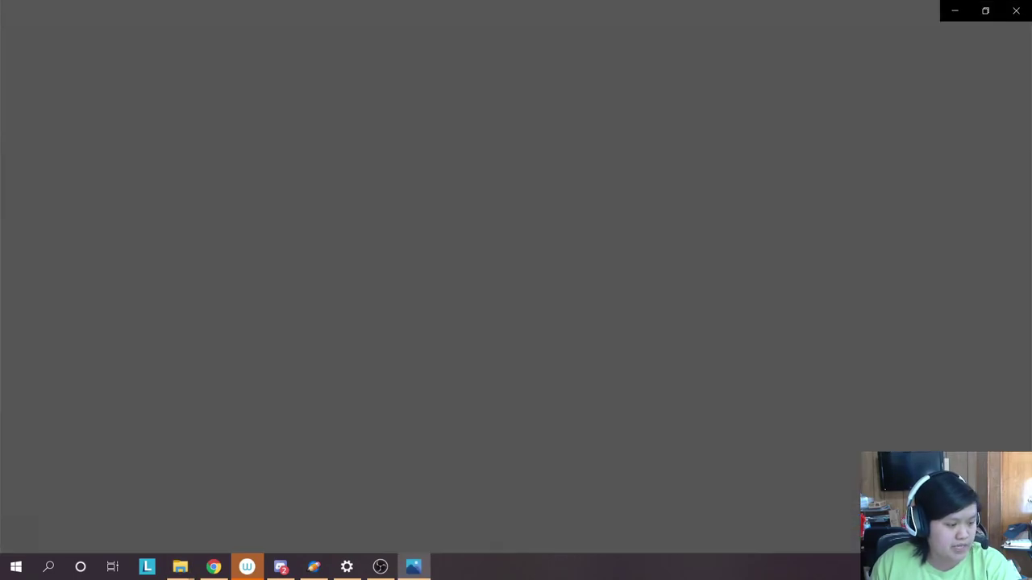